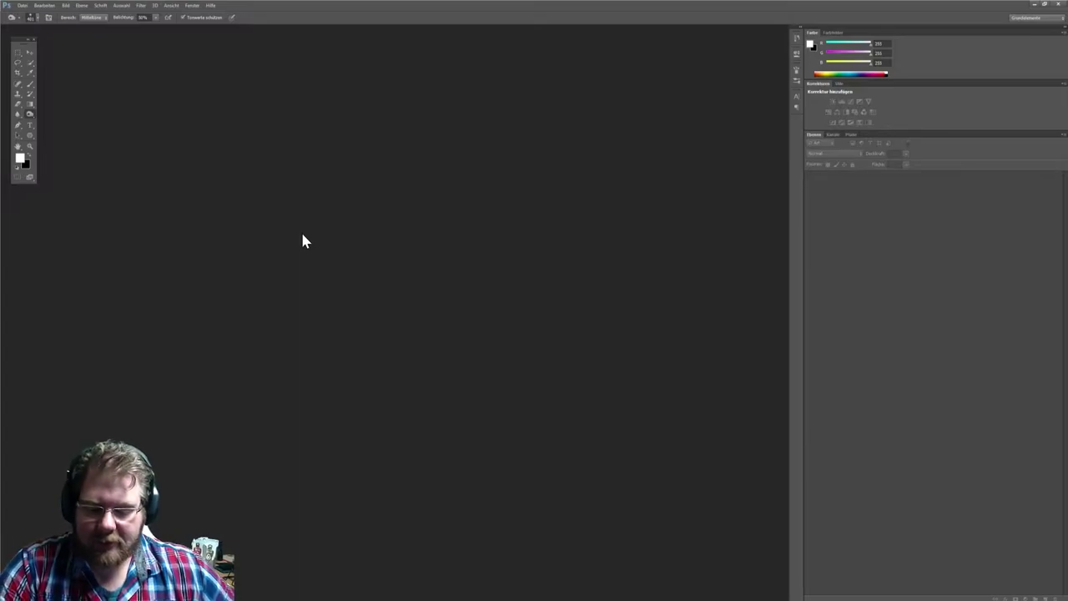
Open 'ich ice anderer back' from the Tutorials folder via Datei > Öffnen.
{"action": "left_click", "coordinate": [22, 7]}
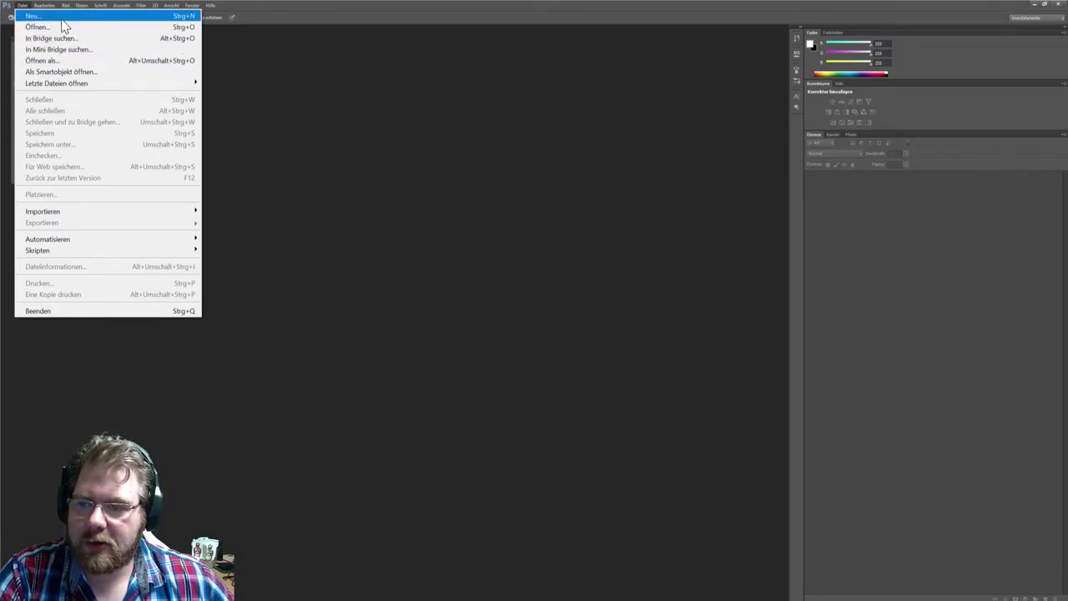
{"action": "left_click", "coordinate": [30, 26]}
{"action": "scroll", "coordinate": [727, 350], "scroll_direction": "down", "scroll_amount": 3}
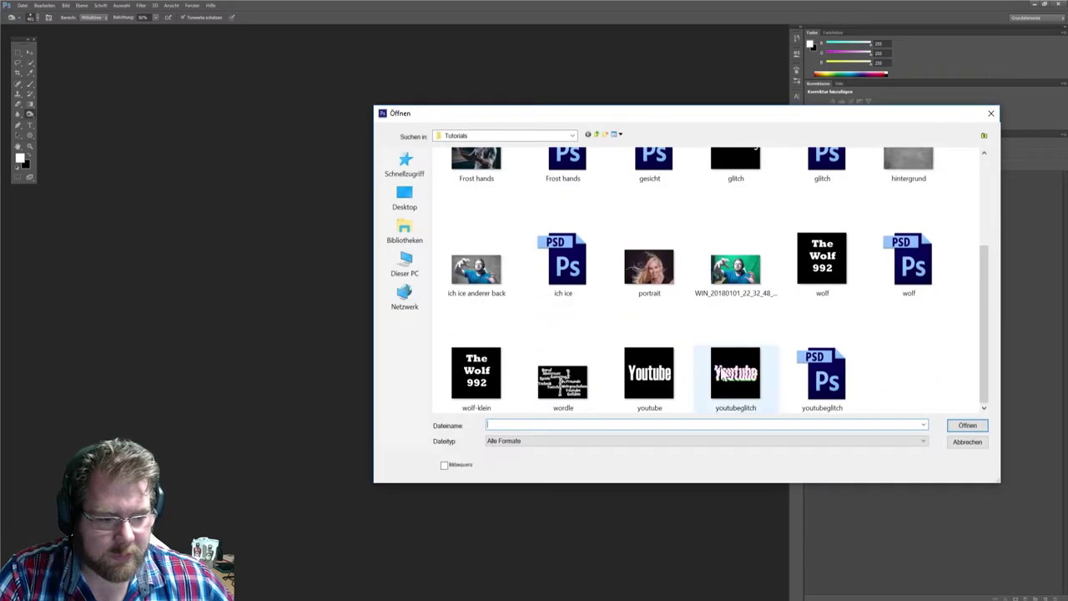
{"action": "left_click", "coordinate": [476, 267]}
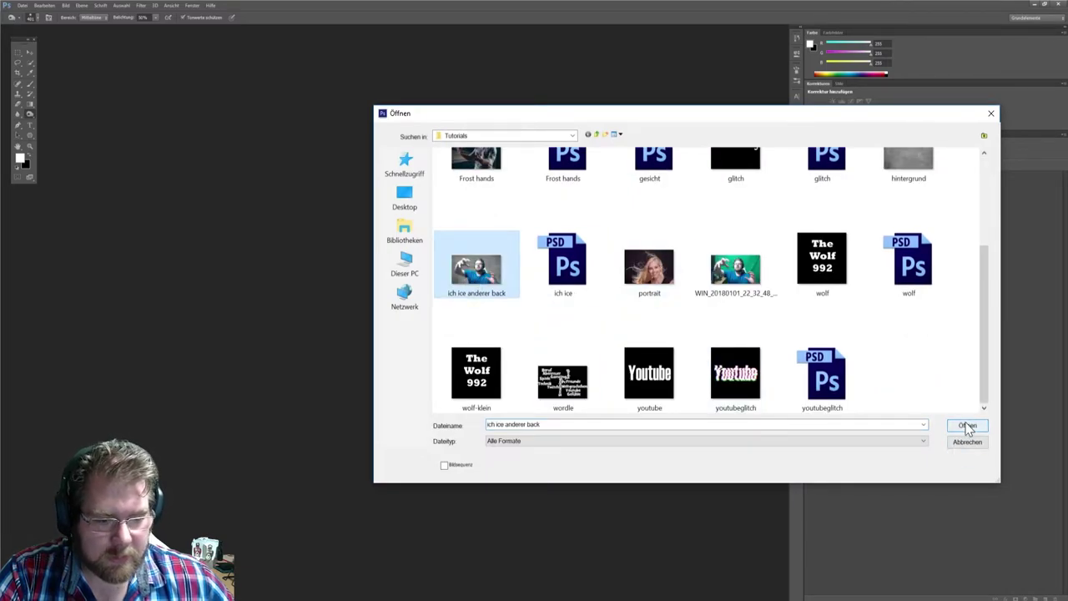
{"action": "left_click", "coordinate": [967, 427]}
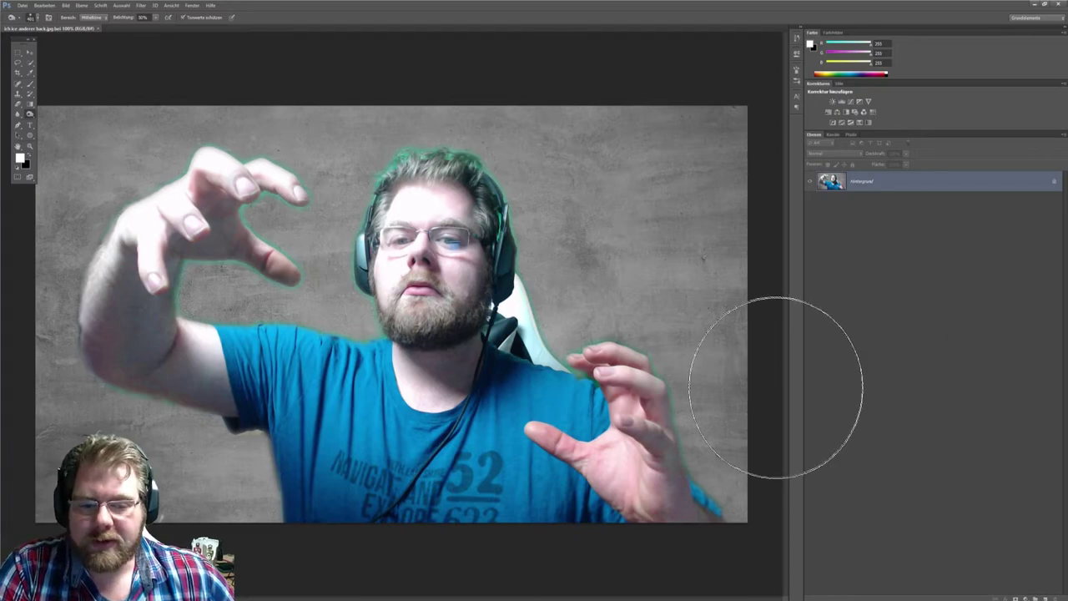
Pick the Quick Selection tool and convert the Hintergrund layer into Ebene 0.
{"action": "left_click", "coordinate": [33, 63]}
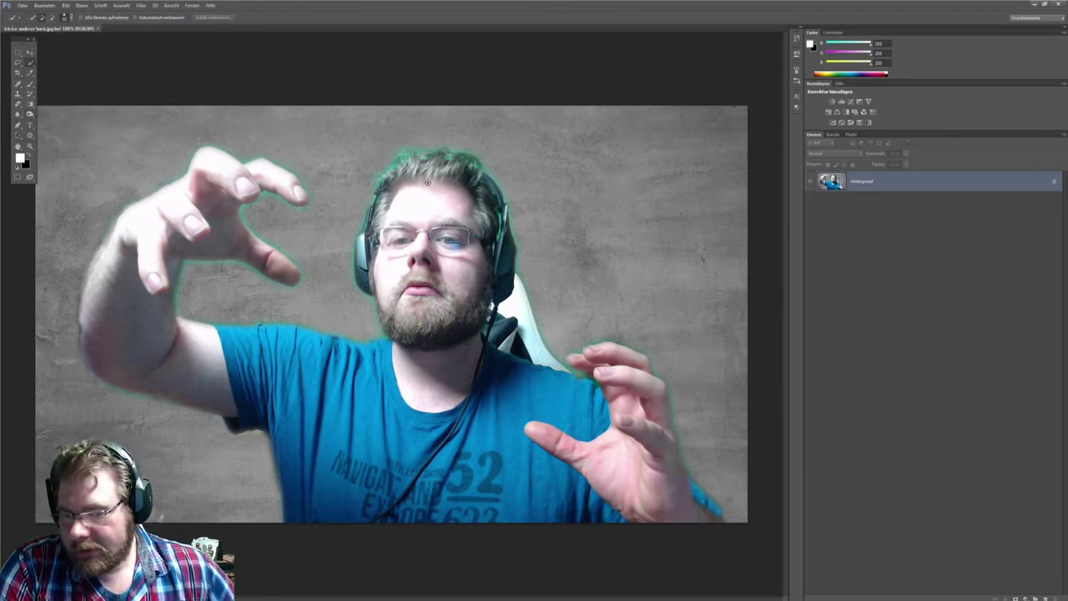
{"action": "double_click", "coordinate": [893, 184]}
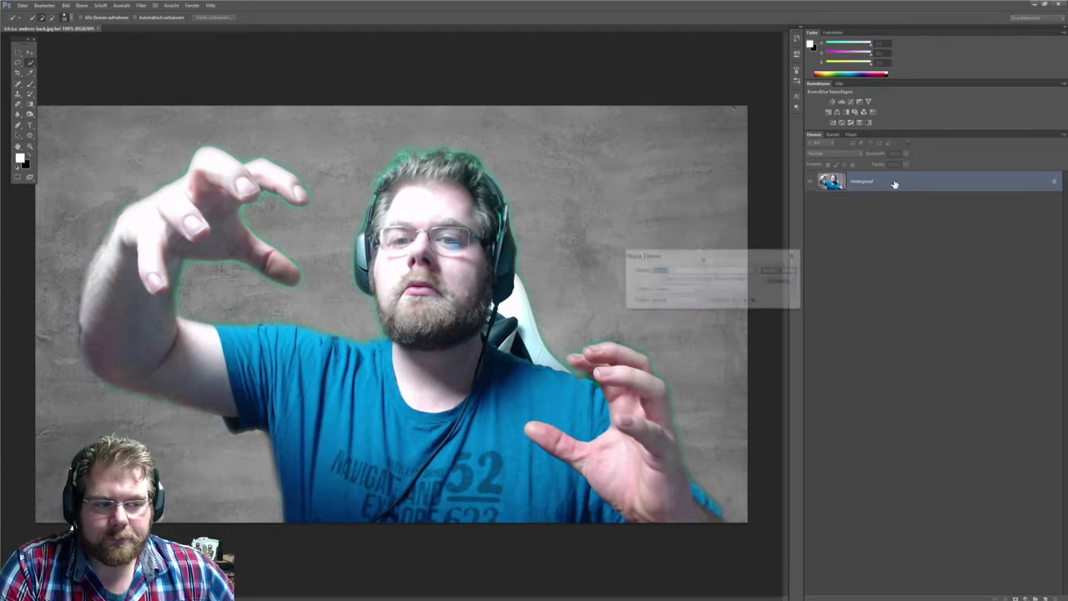
{"action": "left_click", "coordinate": [778, 273]}
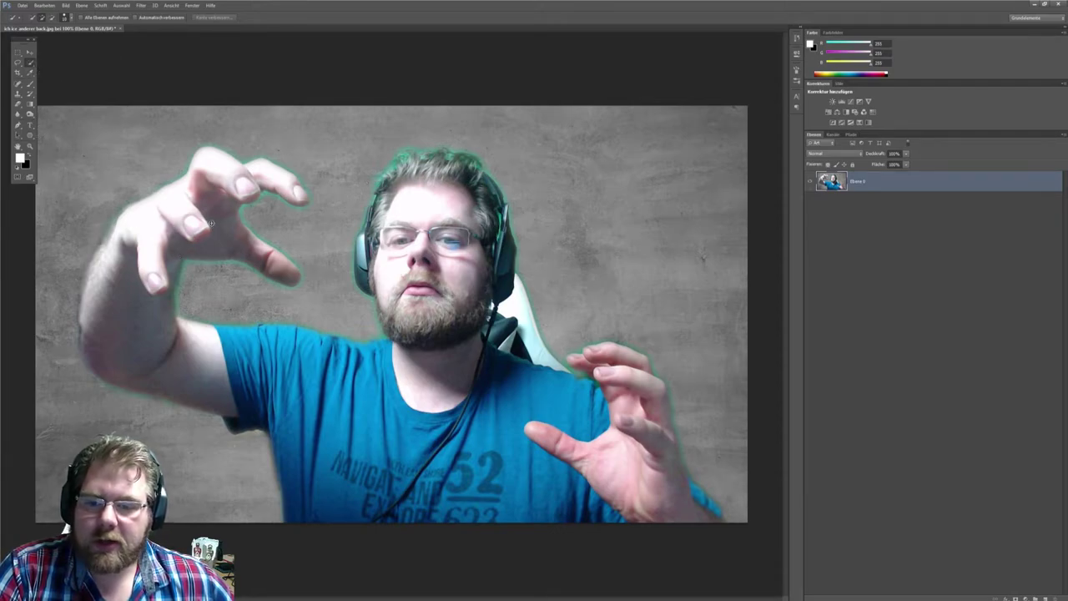
Quick-select the left hand's fingers, back, palm and forearm.
{"action": "left_click_drag", "start_coordinate": [211, 223], "coordinate": [273, 175]}
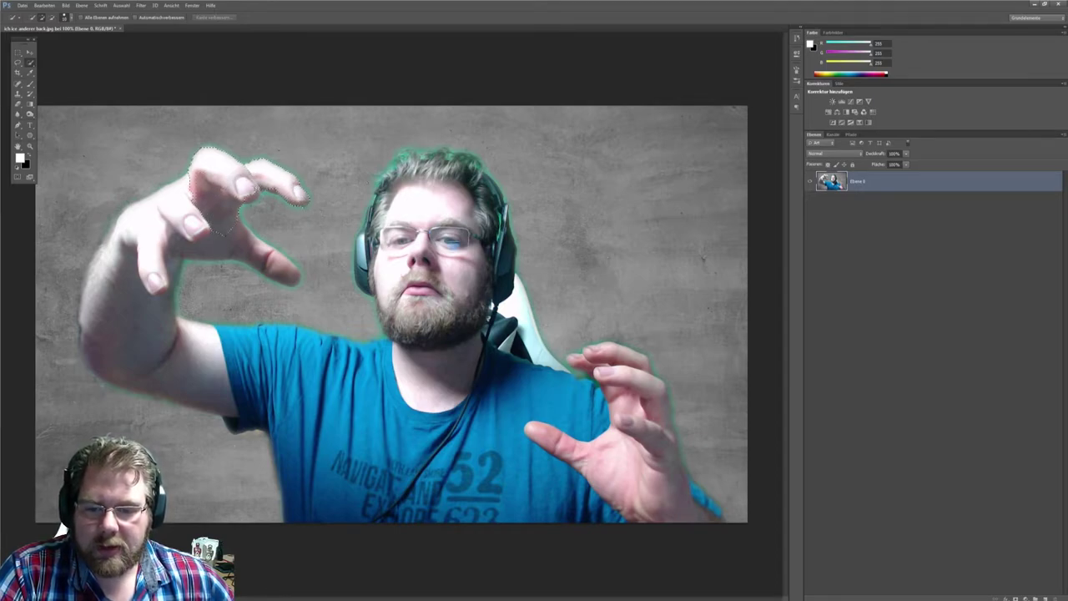
{"action": "left_click", "coordinate": [173, 204]}
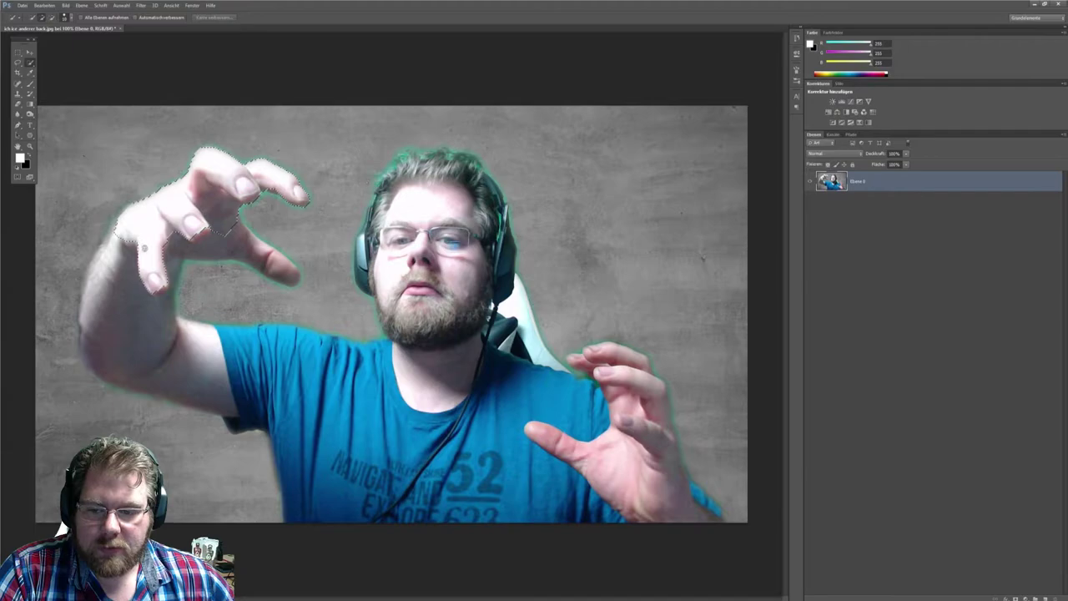
{"action": "left_click_drag", "start_coordinate": [167, 289], "coordinate": [218, 233]}
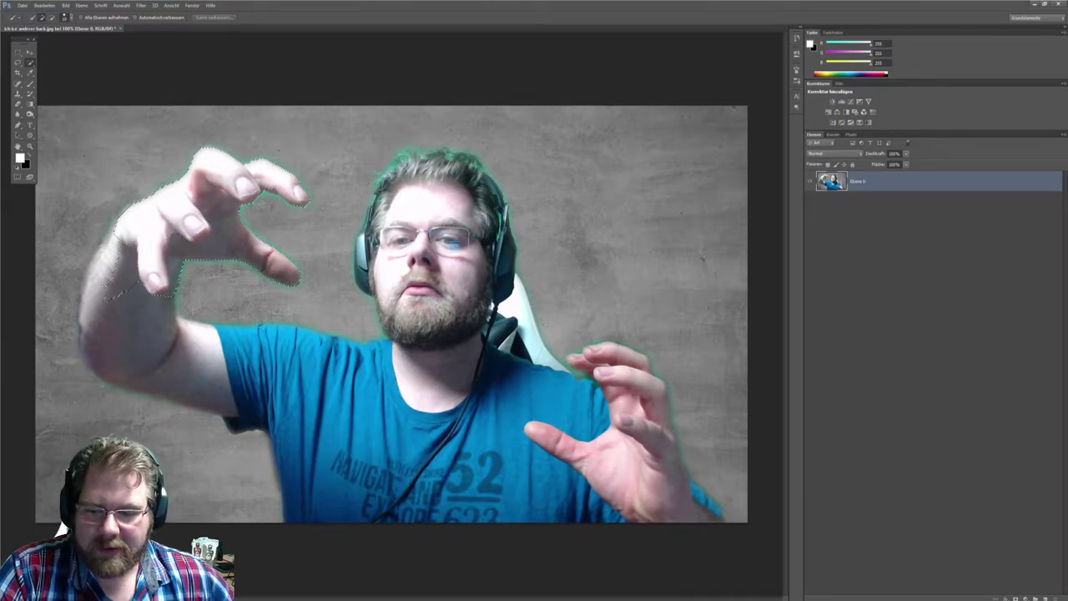
{"action": "left_click_drag", "start_coordinate": [109, 287], "coordinate": [146, 349]}
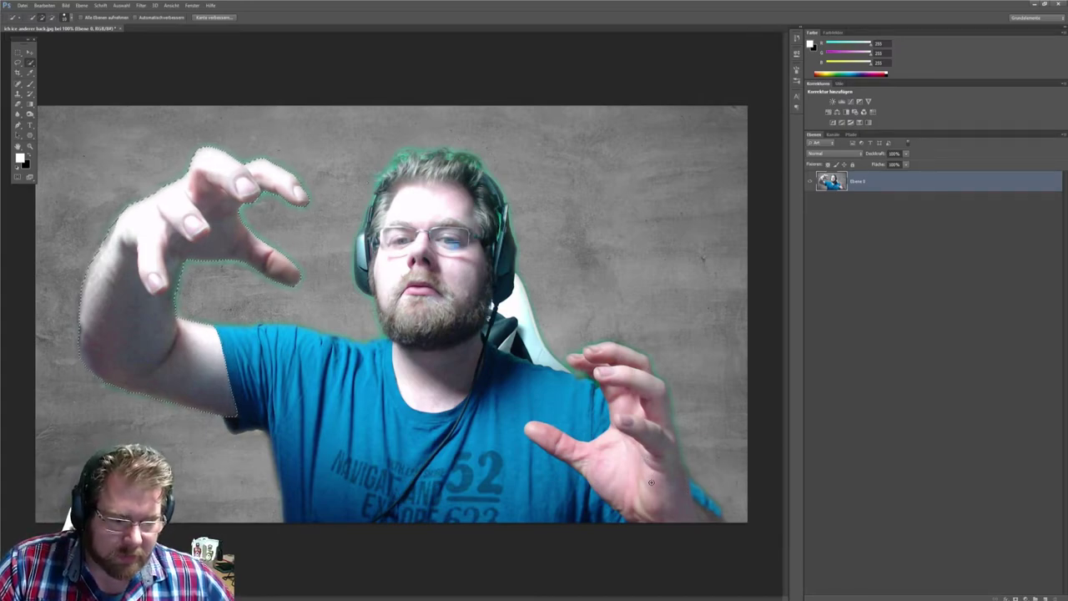
Add the right hand to the selection and bring up Kante verbessern.
{"action": "left_click_drag", "start_coordinate": [651, 483], "coordinate": [650, 424]}
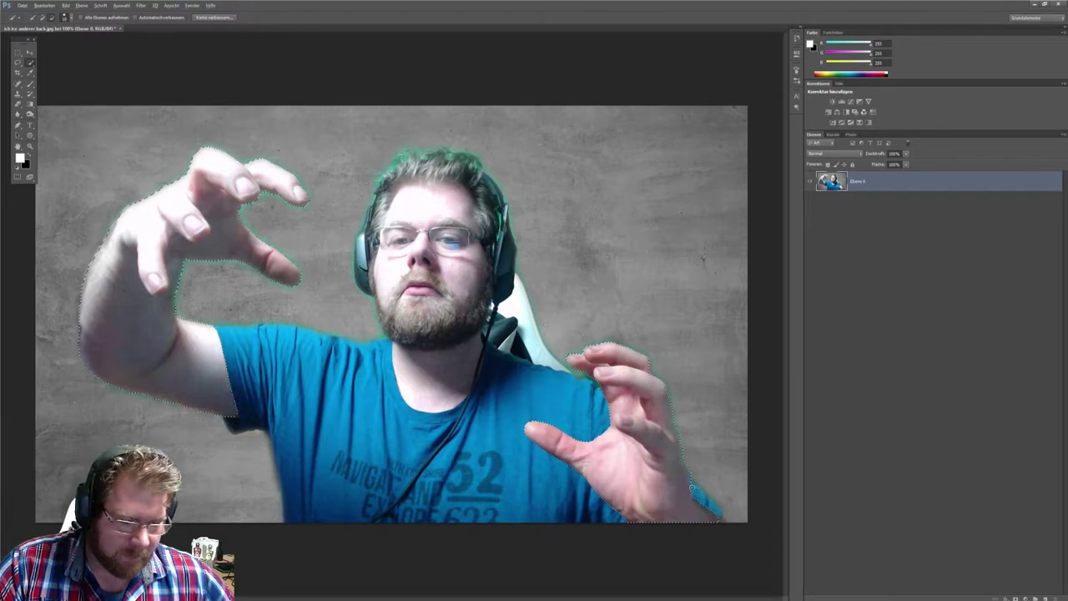
{"action": "key", "text": "alt"}
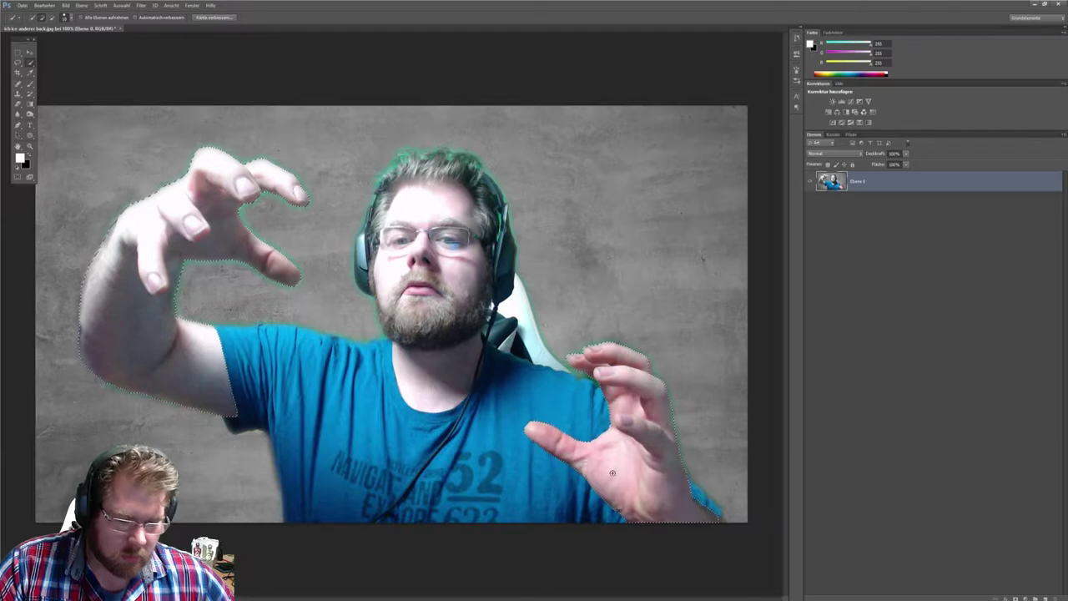
{"action": "left_click", "coordinate": [214, 17]}
Refine the edge with Smartradius at 1,4 px, softened edges, output to a new layer.
{"action": "left_click_drag", "start_coordinate": [707, 206], "coordinate": [424, 132]}
{"action": "left_click", "coordinate": [419, 188]}
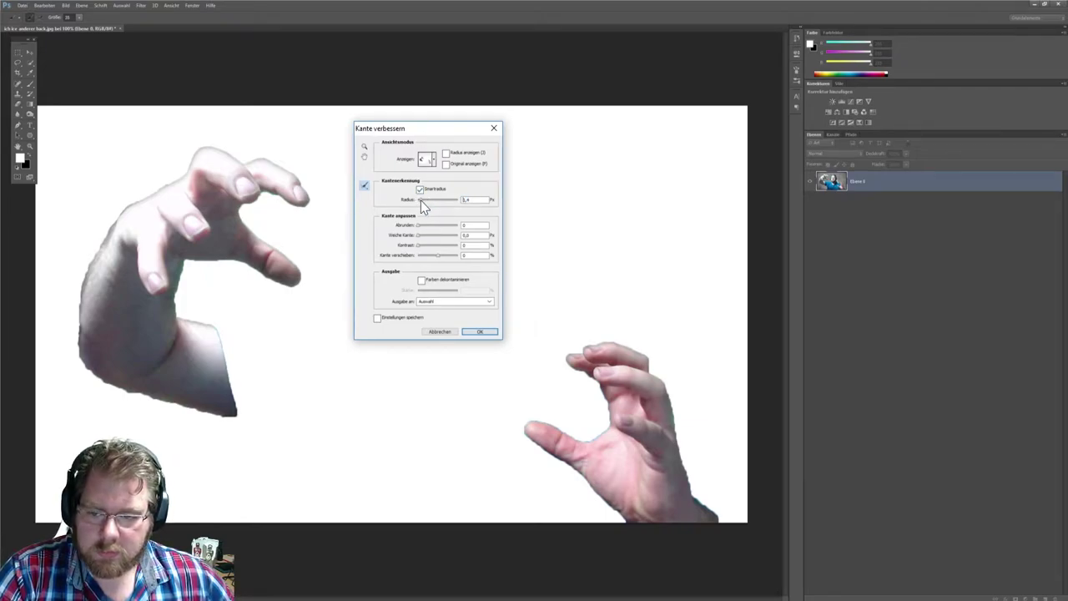
{"action": "left_click_drag", "start_coordinate": [421, 200], "coordinate": [419, 200]}
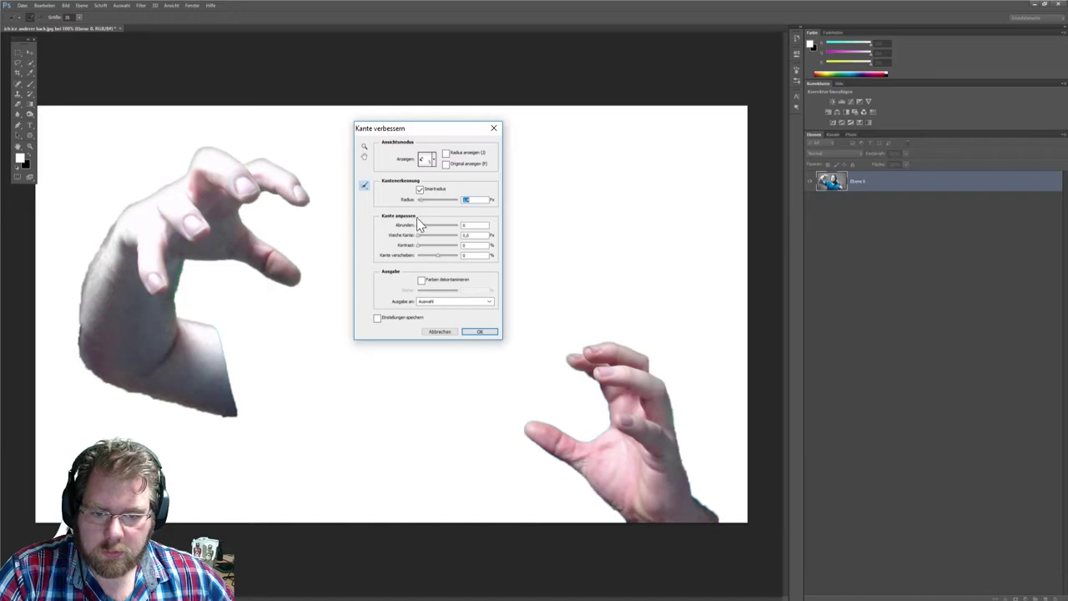
{"action": "left_click", "coordinate": [419, 225]}
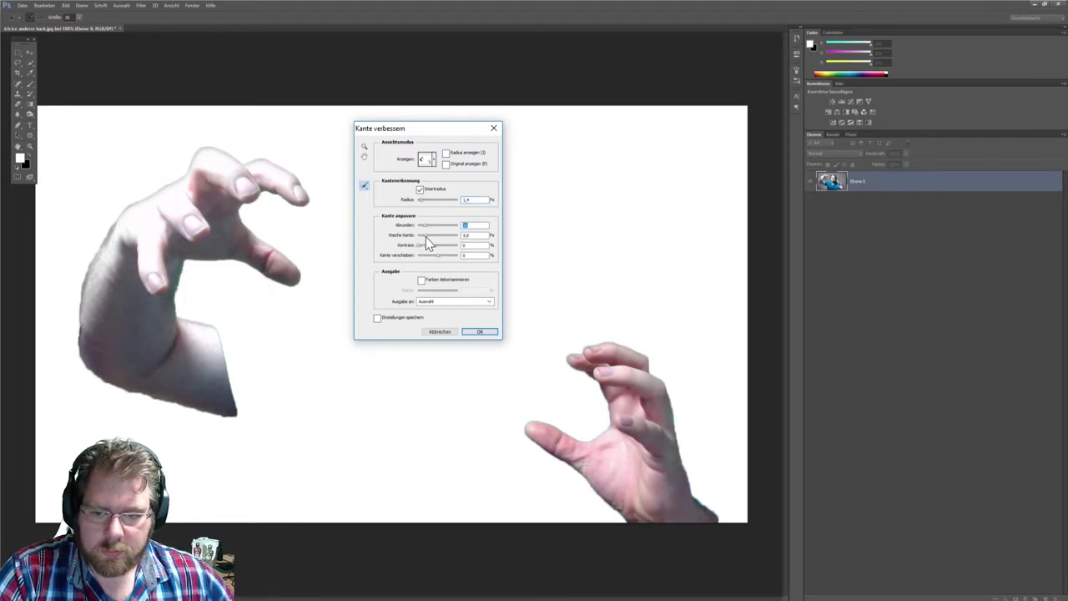
{"action": "left_click_drag", "start_coordinate": [424, 237], "coordinate": [426, 237]}
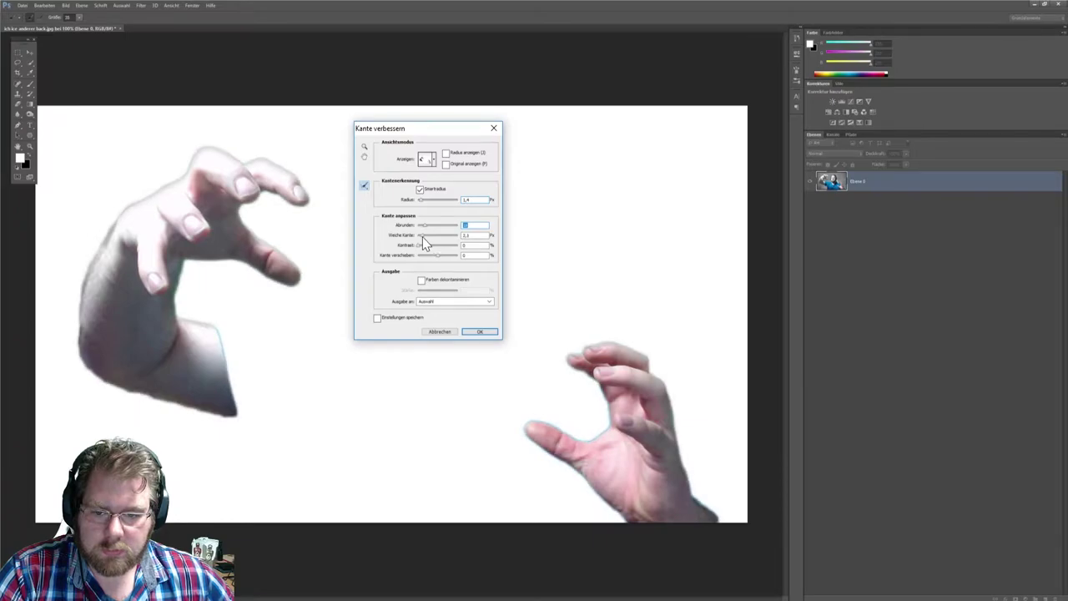
{"action": "key", "text": "Tab"}
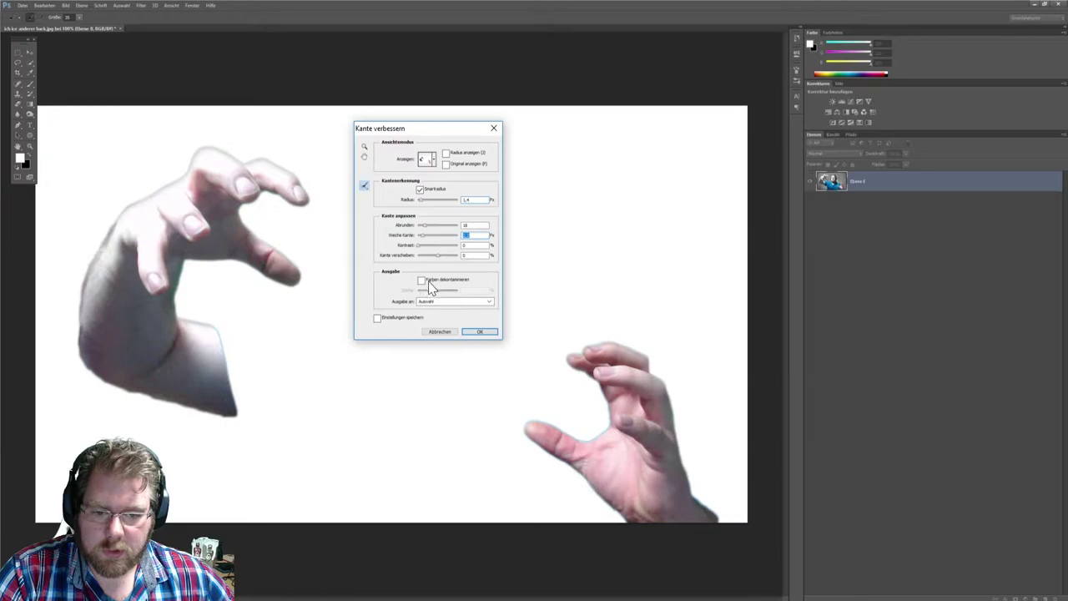
{"action": "left_click", "coordinate": [442, 301]}
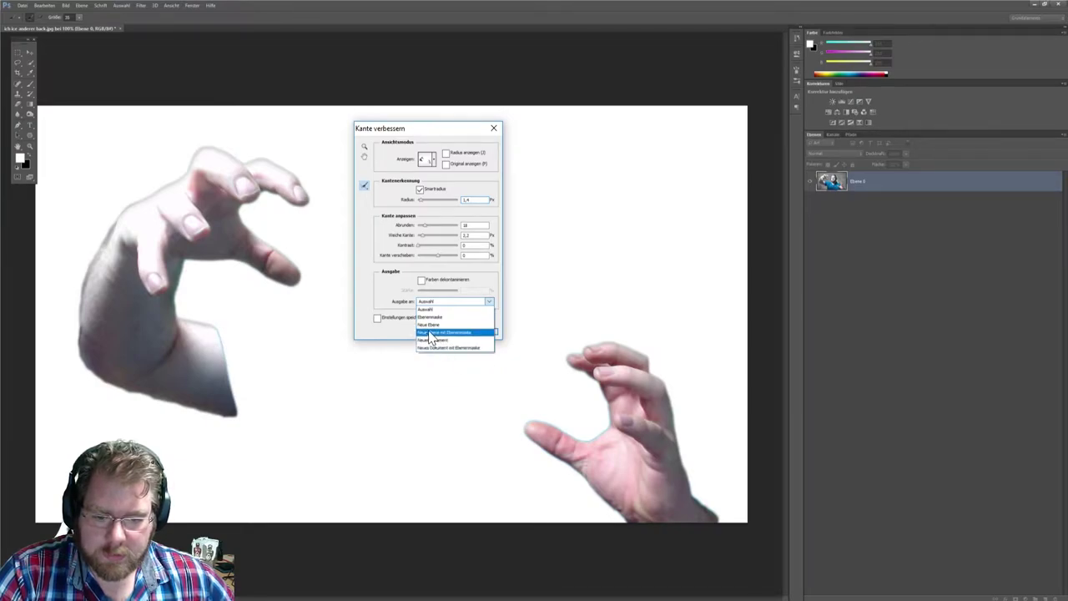
{"action": "left_click", "coordinate": [431, 325]}
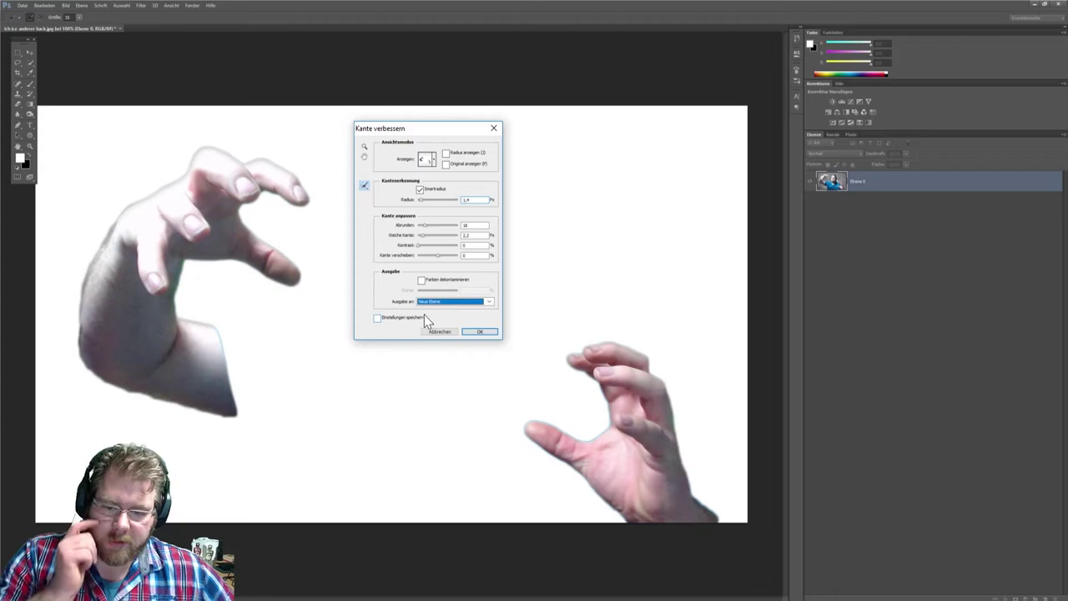
{"action": "left_click", "coordinate": [473, 331]}
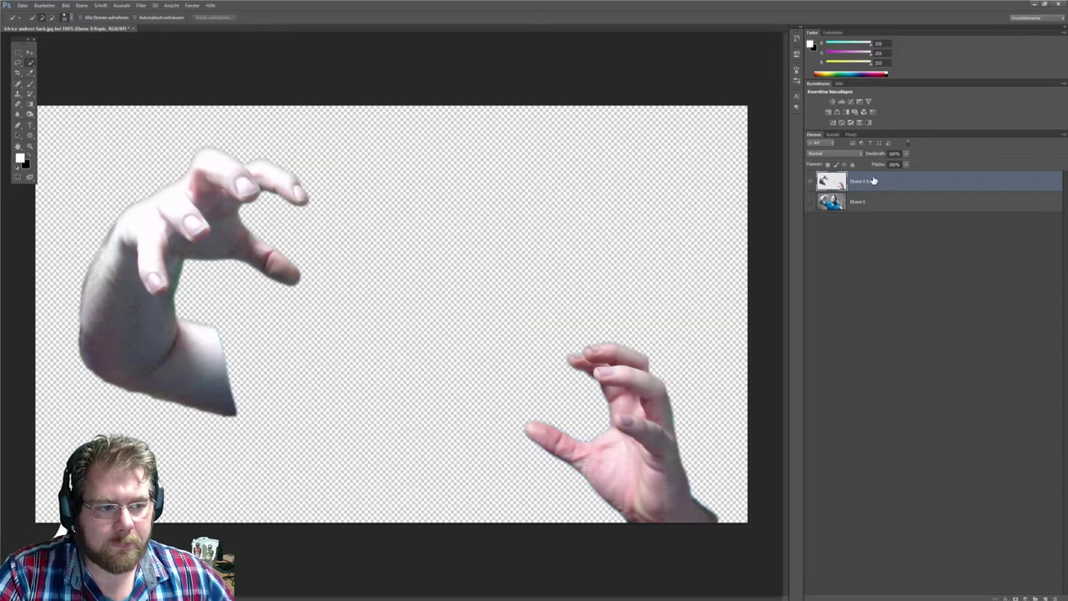
Toggle Ebene 0's visibility to check the cut-out hands.
{"action": "left_click", "coordinate": [810, 202]}
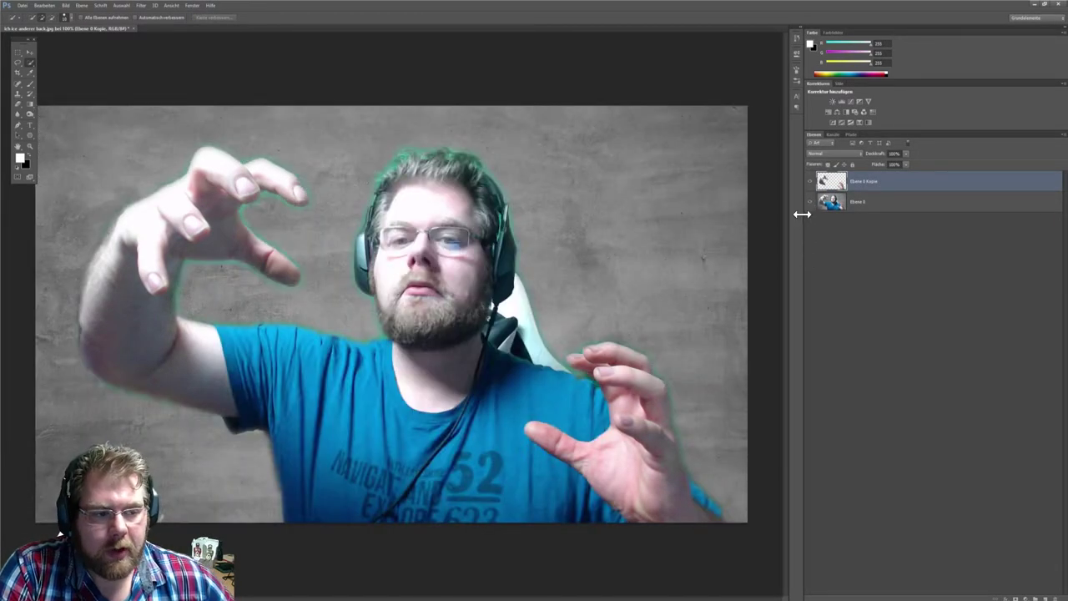
{"action": "left_click", "coordinate": [810, 202]}
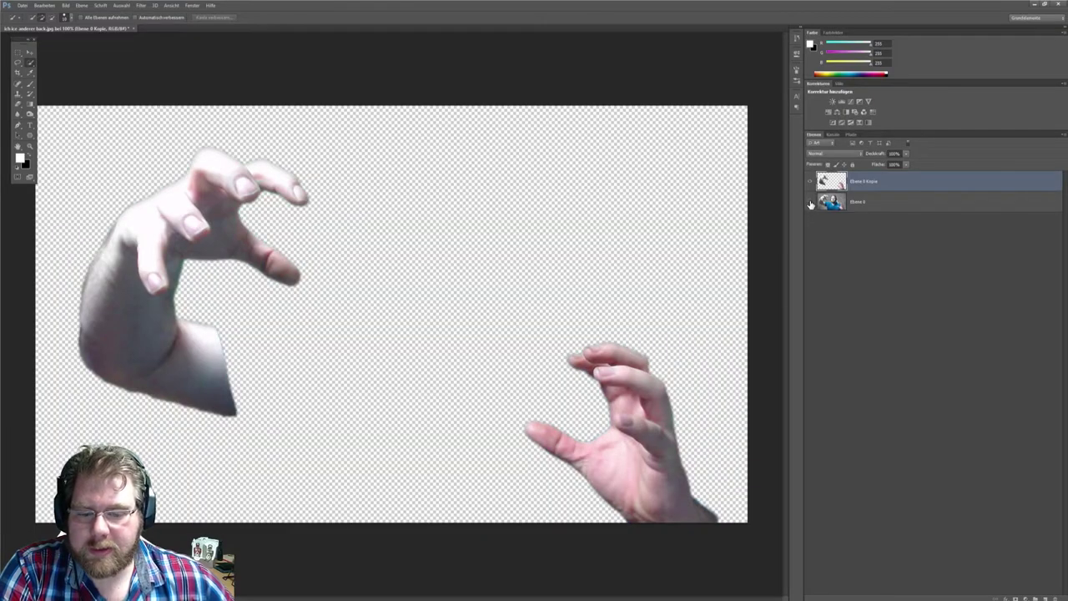
{"action": "left_click", "coordinate": [810, 202]}
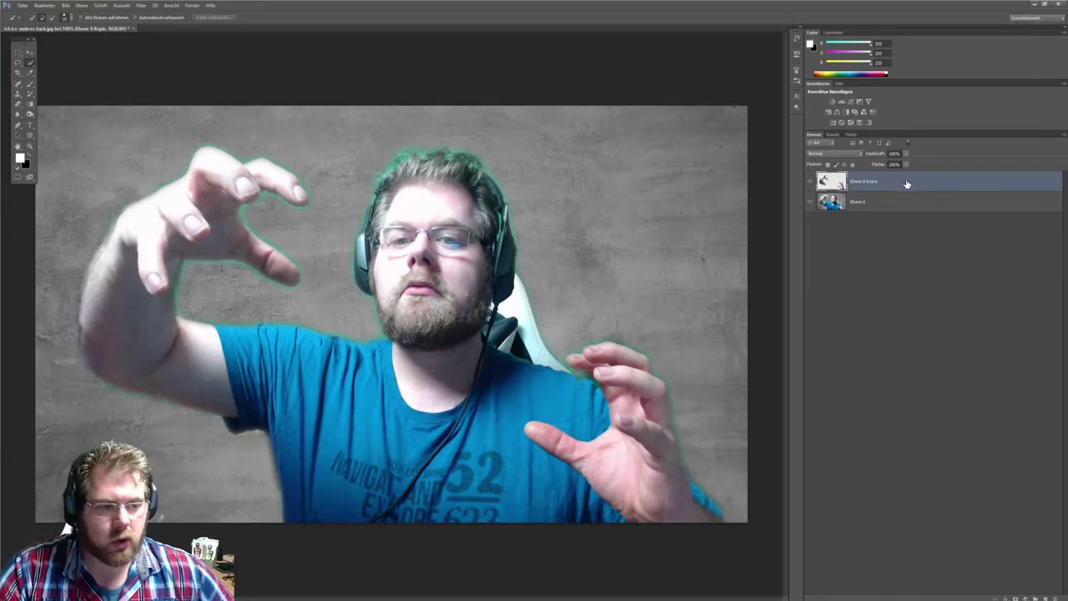
Duplicate the hands layer and rename Ebene 0 Kopie to Hände.
{"action": "key", "text": "ctrl+j"}
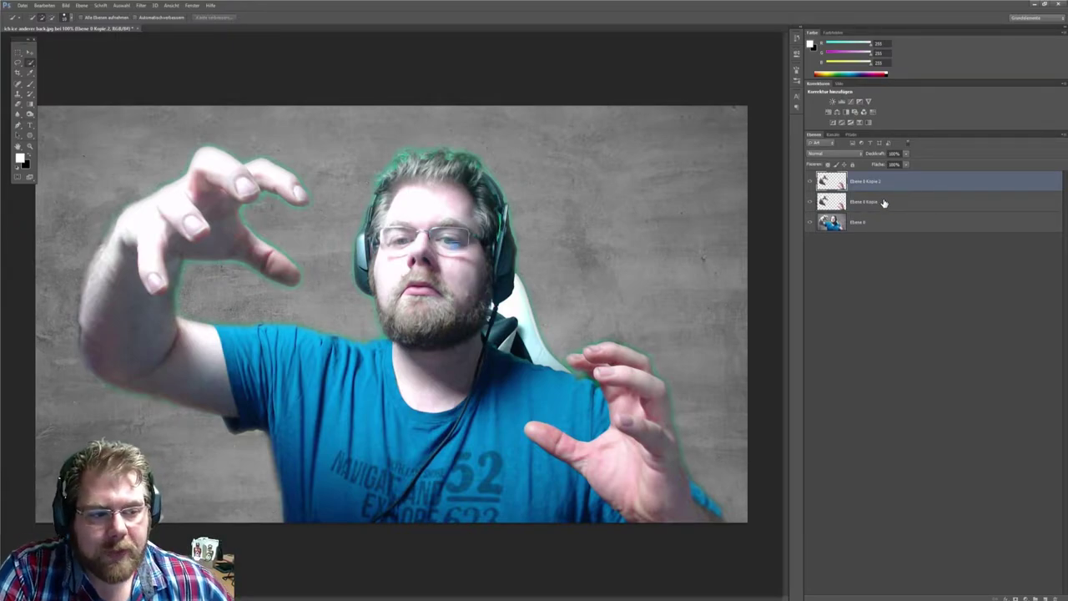
{"action": "left_click", "coordinate": [884, 203]}
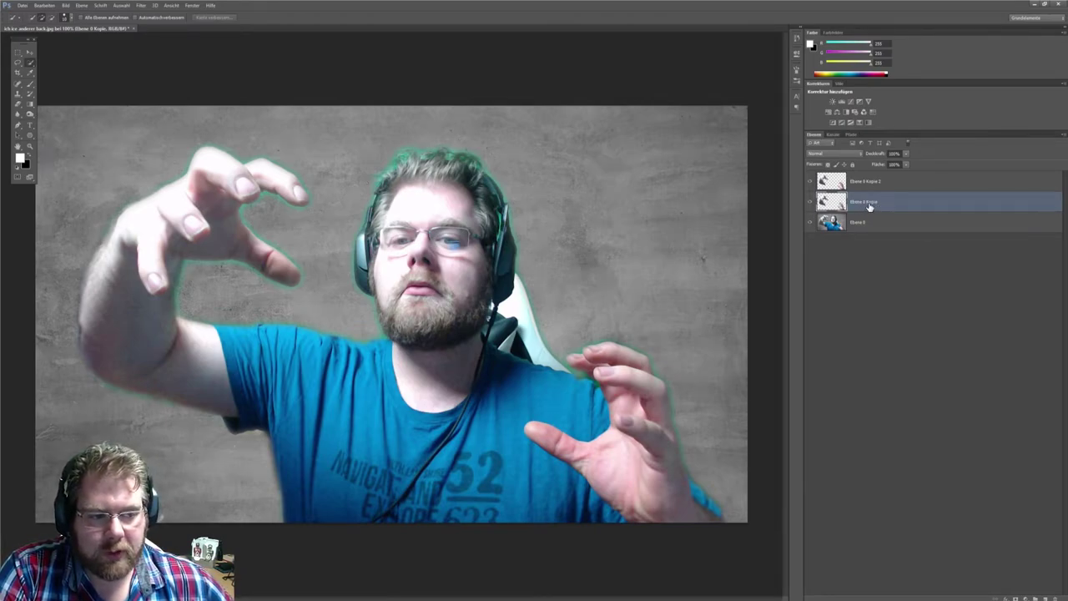
{"action": "double_click", "coordinate": [868, 202]}
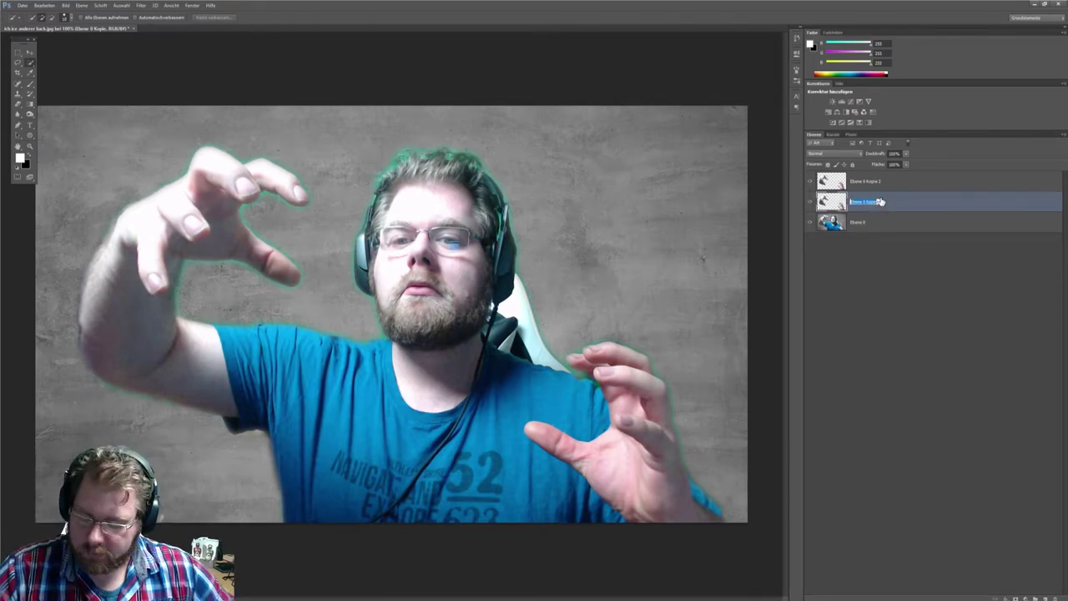
{"action": "type", "text": "Hinde"}
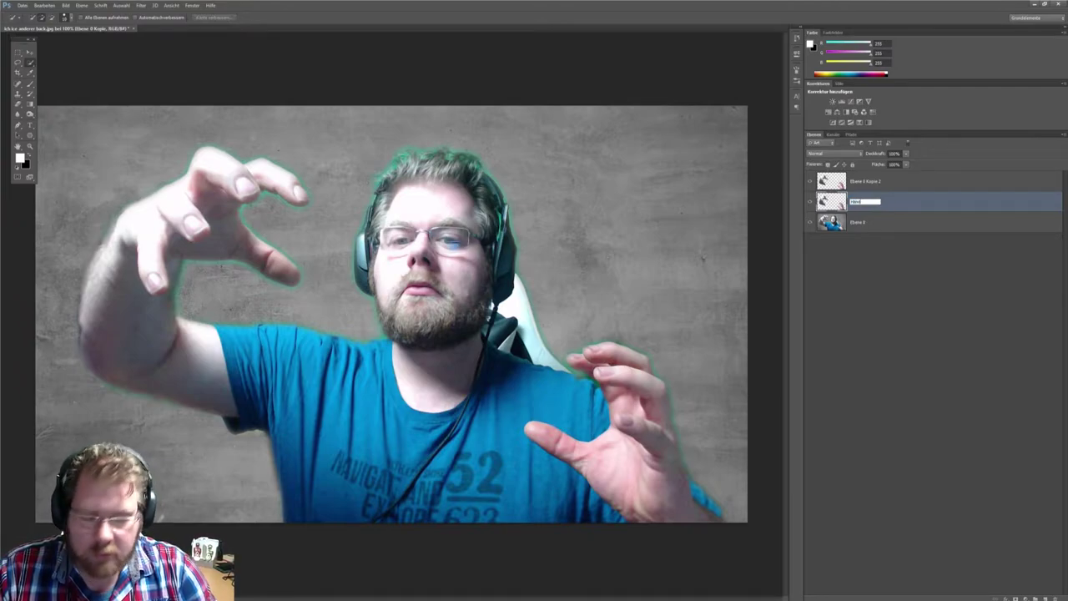
{"action": "key", "text": "Return"}
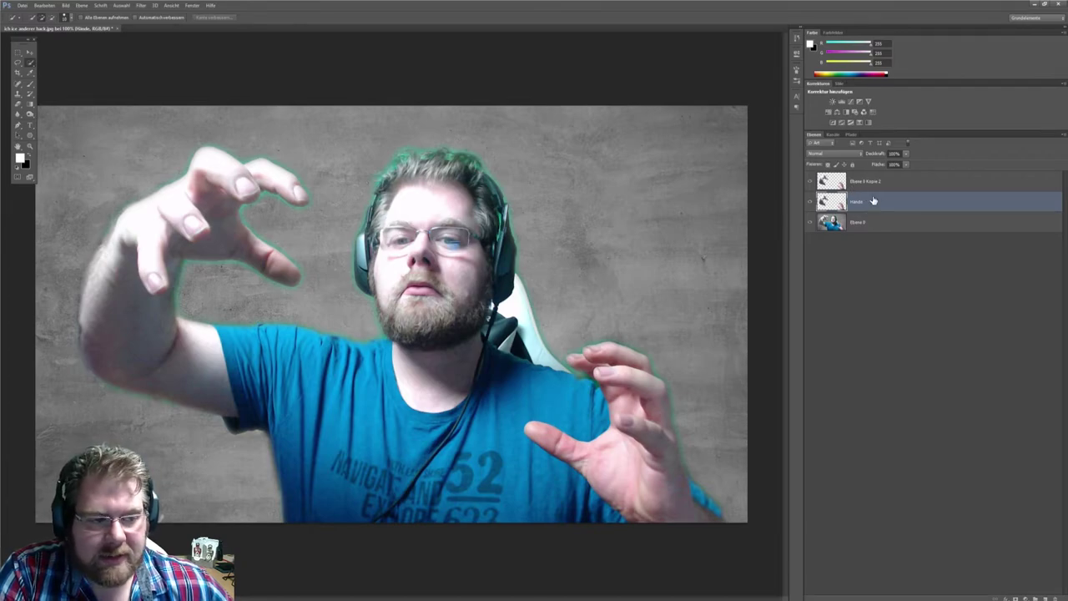
Choose the Kunststofffolie filter under Kunstfilter in the Filtergalerie.
{"action": "left_click", "coordinate": [141, 5]}
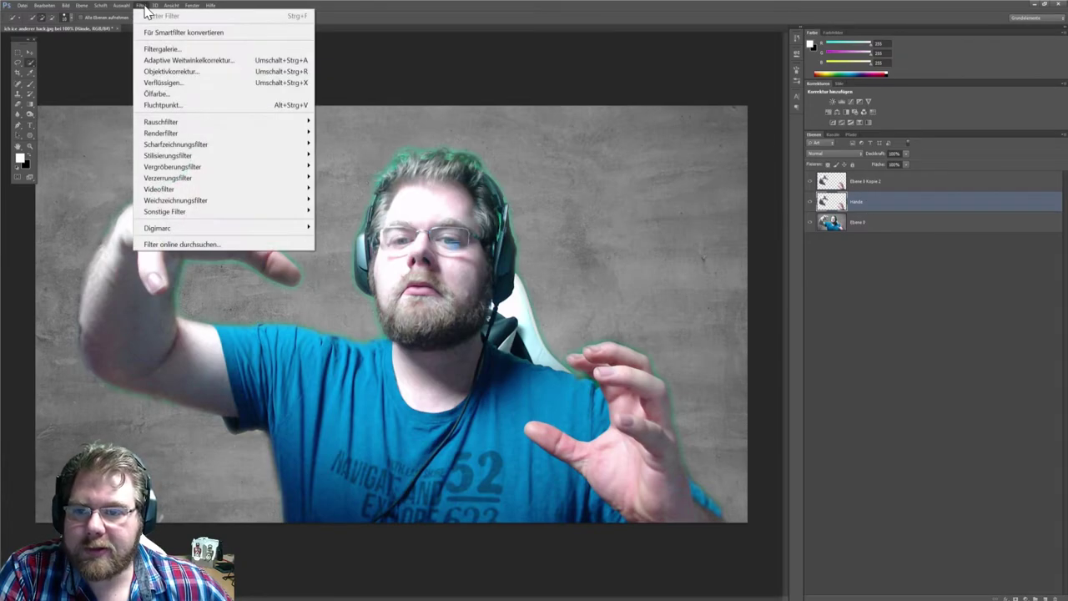
{"action": "left_click", "coordinate": [209, 48]}
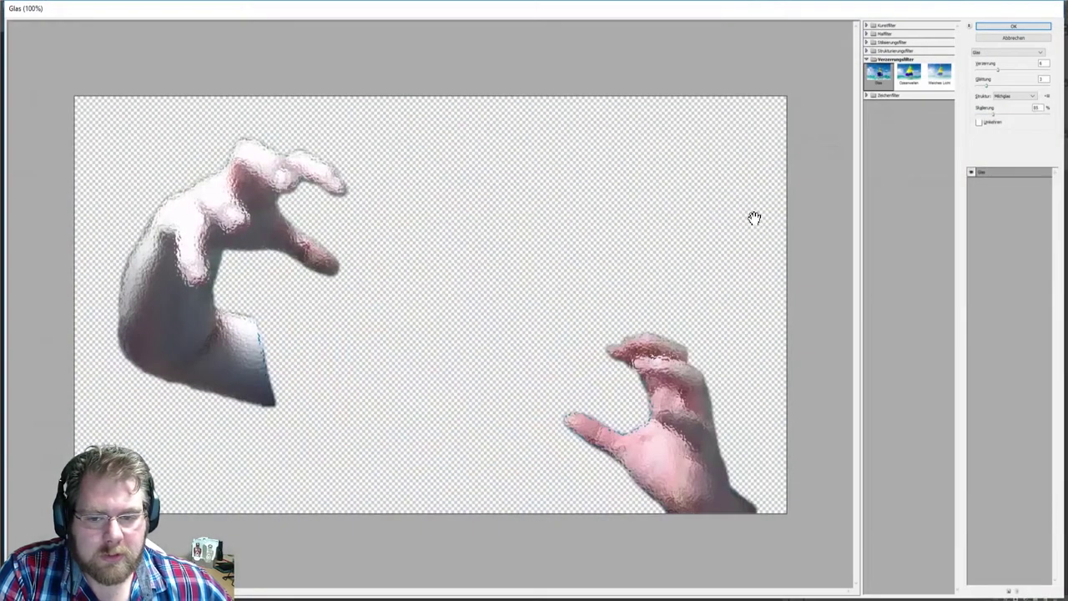
{"action": "left_click", "coordinate": [866, 26]}
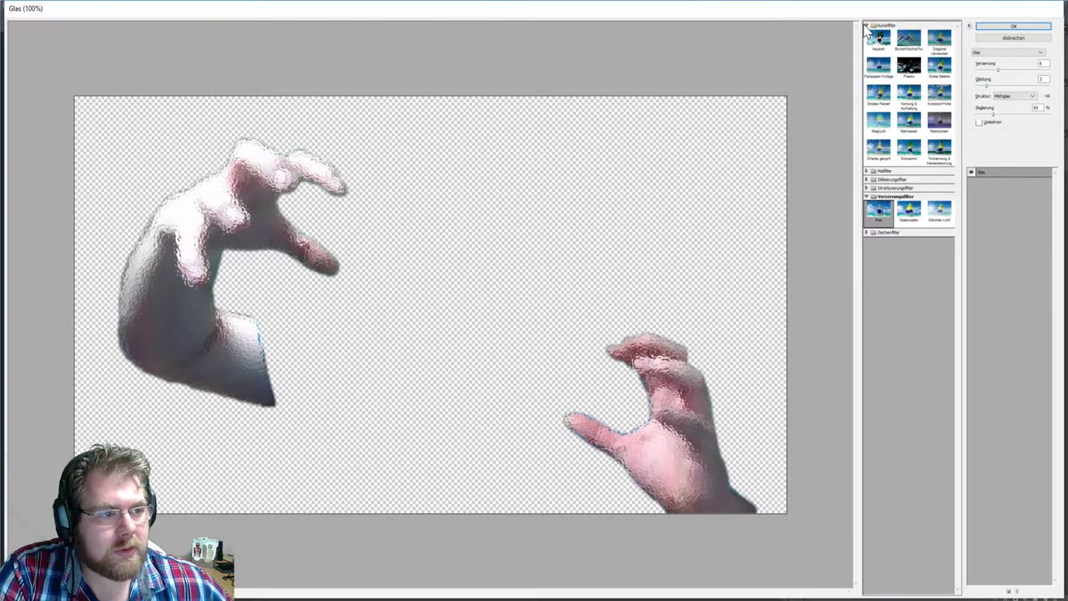
{"action": "left_click", "coordinate": [940, 94]}
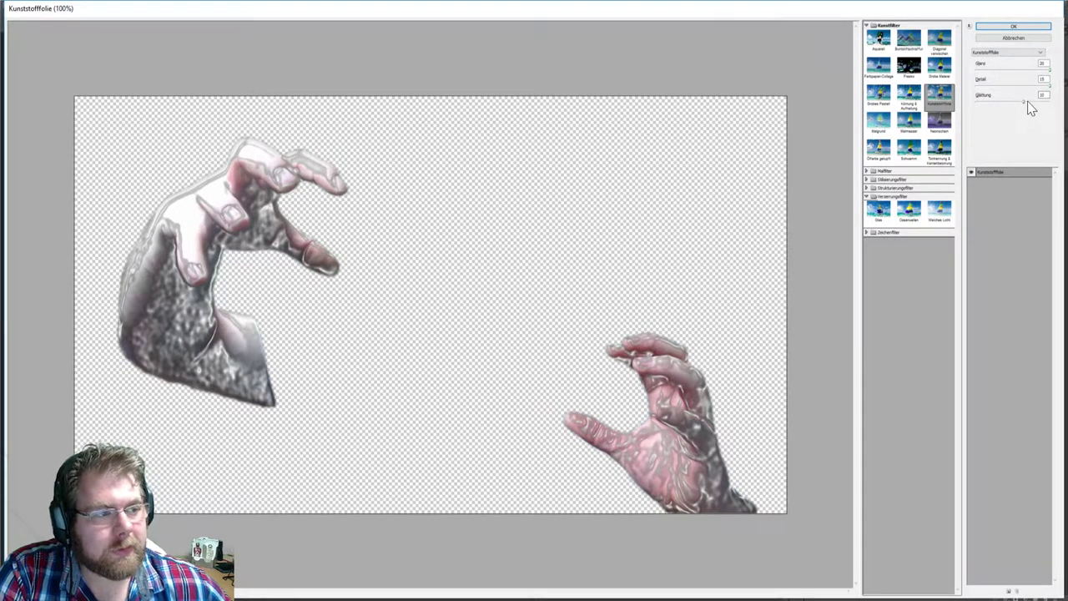
Tune Kunststofffolie's Glanz, Detail and Glättung, then apply it to the hands.
{"action": "mouse_move", "coordinate": [1024, 102]}
{"action": "left_mouse_down"}
{"action": "mouse_move", "coordinate": [1057, 103]}
{"action": "mouse_move", "coordinate": [986, 111]}
{"action": "mouse_move", "coordinate": [1031, 109]}
{"action": "left_mouse_up"}
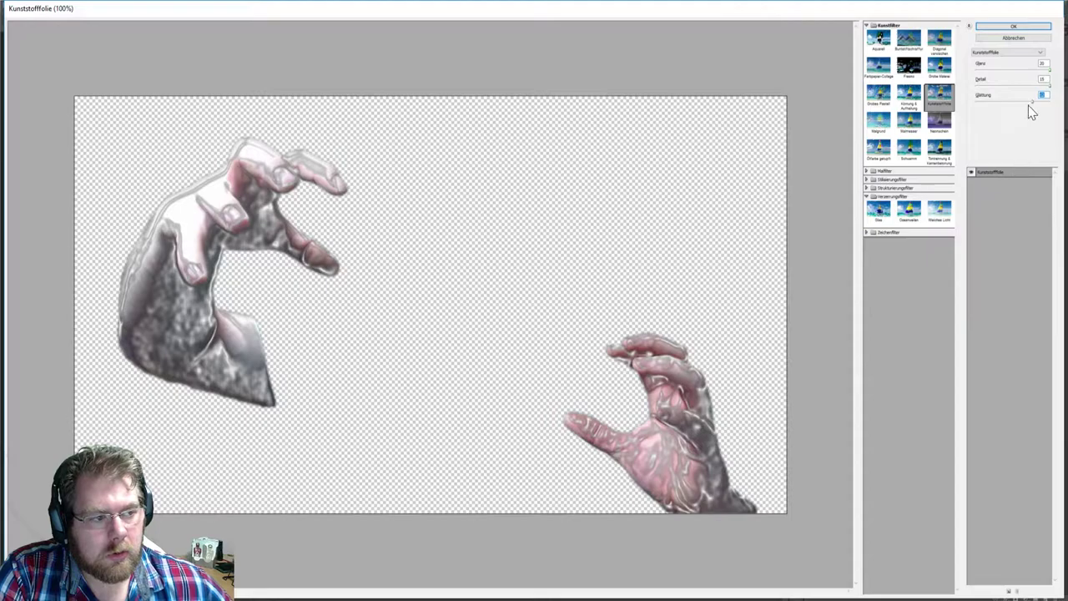
{"action": "left_click_drag", "start_coordinate": [1043, 88], "coordinate": [1032, 94]}
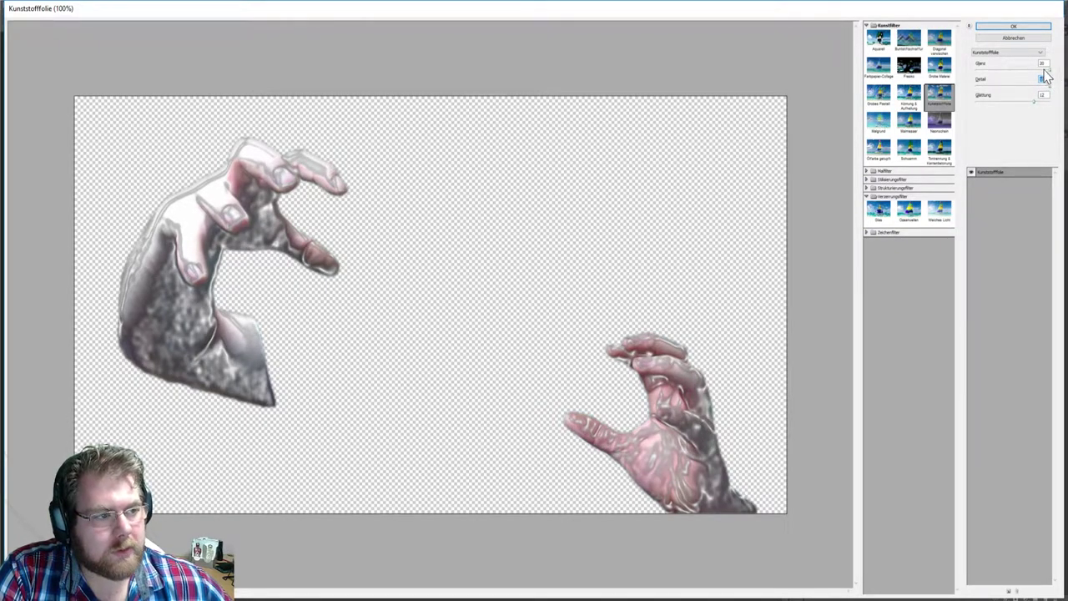
{"action": "left_click", "coordinate": [1039, 69]}
{"action": "key", "text": "Up"}
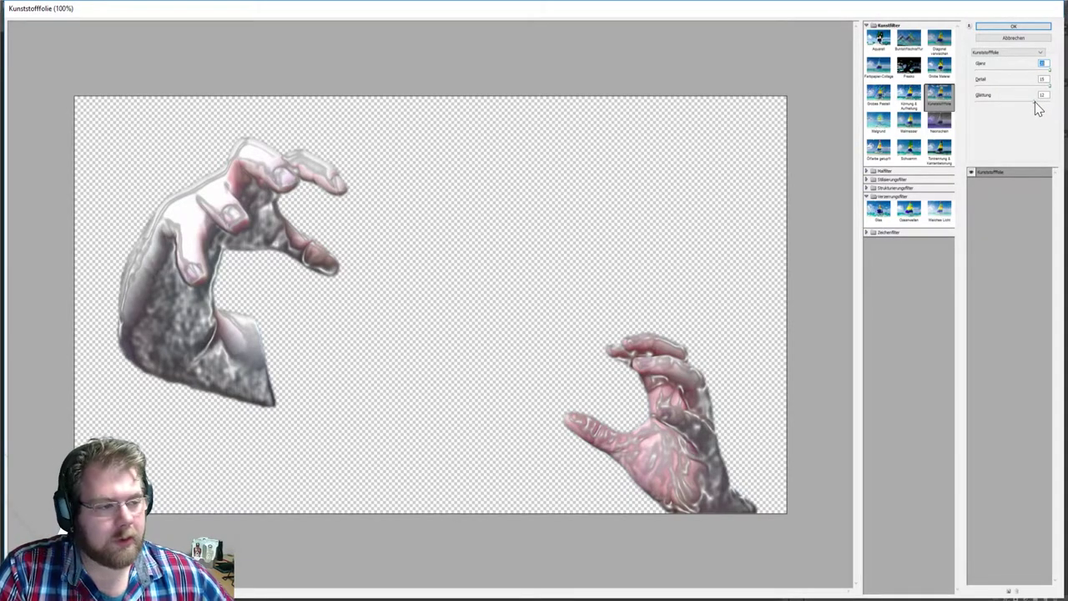
{"action": "key", "text": "Tab"}
{"action": "key", "text": "Tab"}
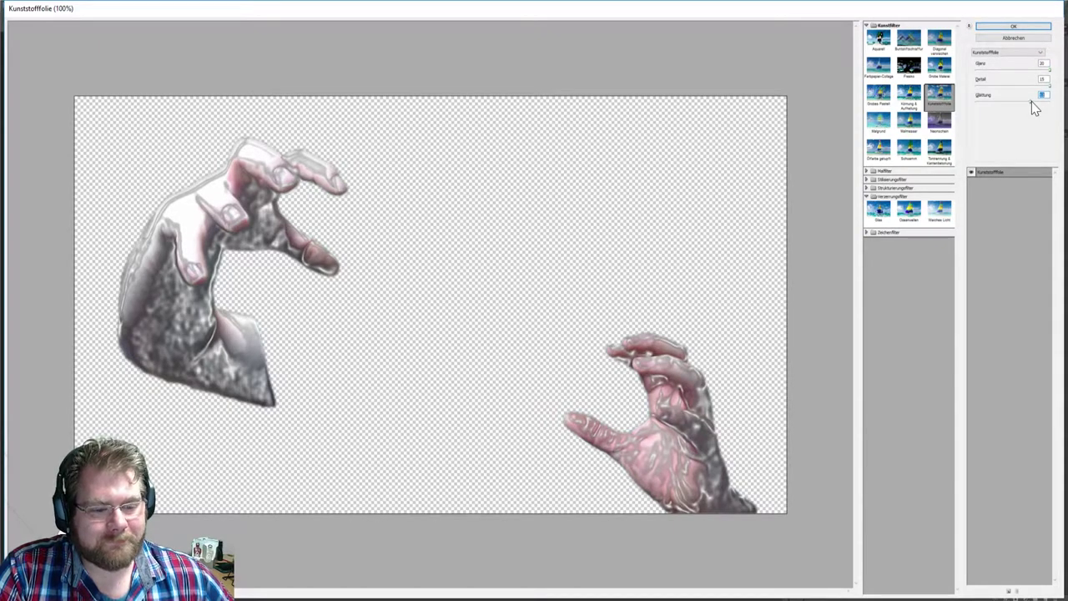
{"action": "left_click_drag", "start_coordinate": [1034, 107], "coordinate": [1017, 98]}
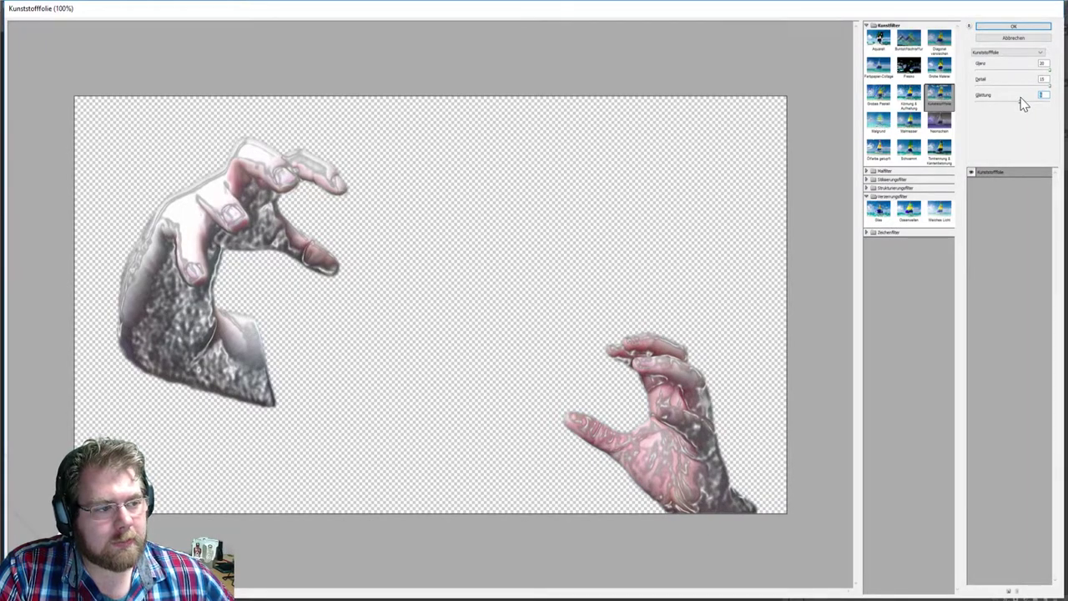
{"action": "left_click_drag", "start_coordinate": [1019, 97], "coordinate": [1025, 98]}
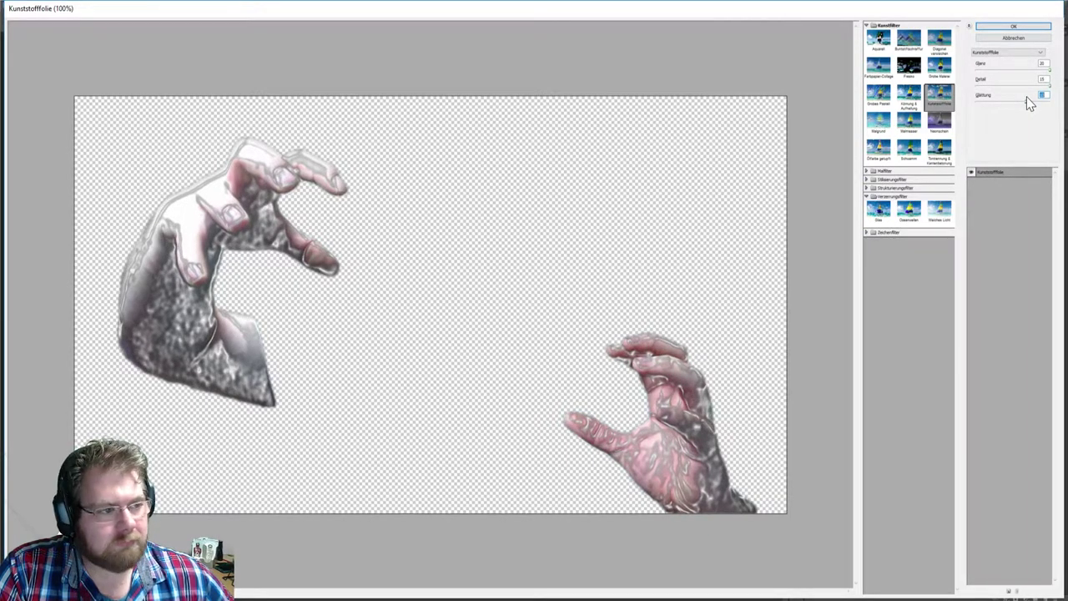
{"action": "left_click", "coordinate": [1004, 27]}
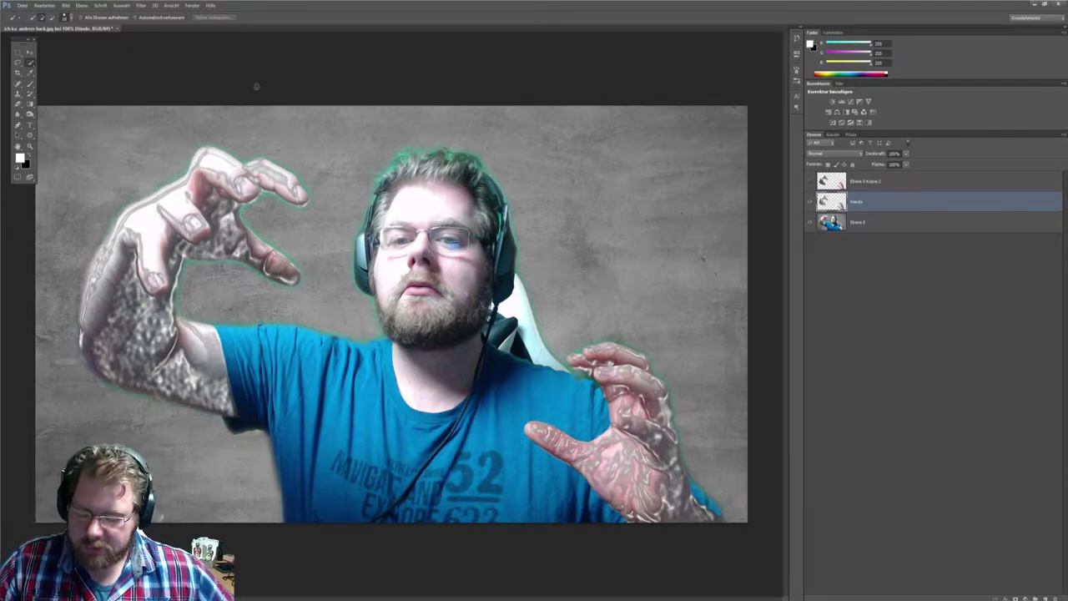
Undo the Kunststofffolie filter on the Hände layer.
{"action": "key", "text": "ctrl+z"}
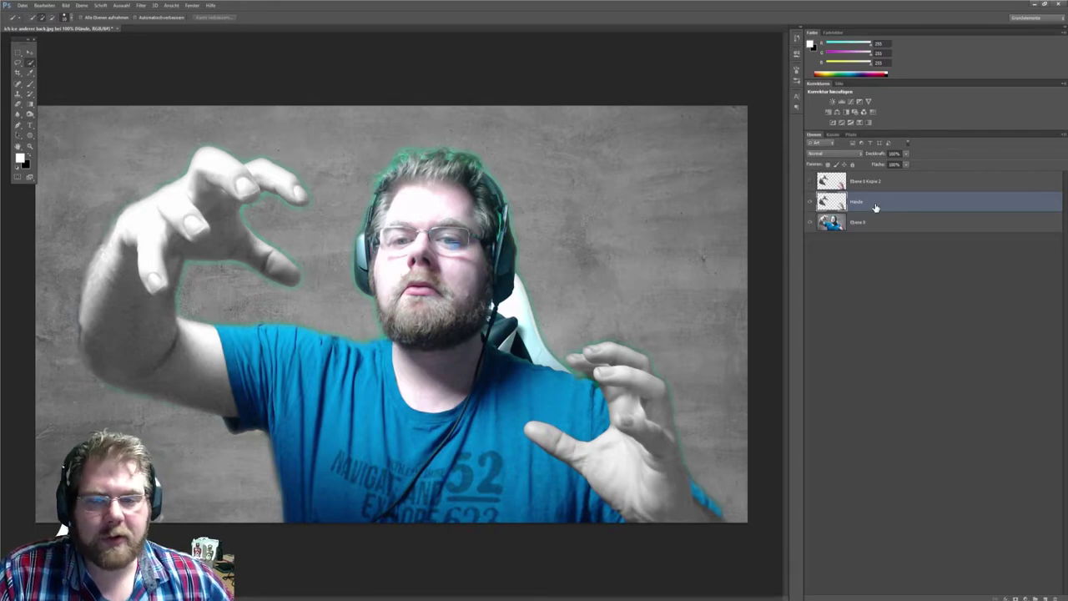
{"action": "left_click", "coordinate": [141, 5]}
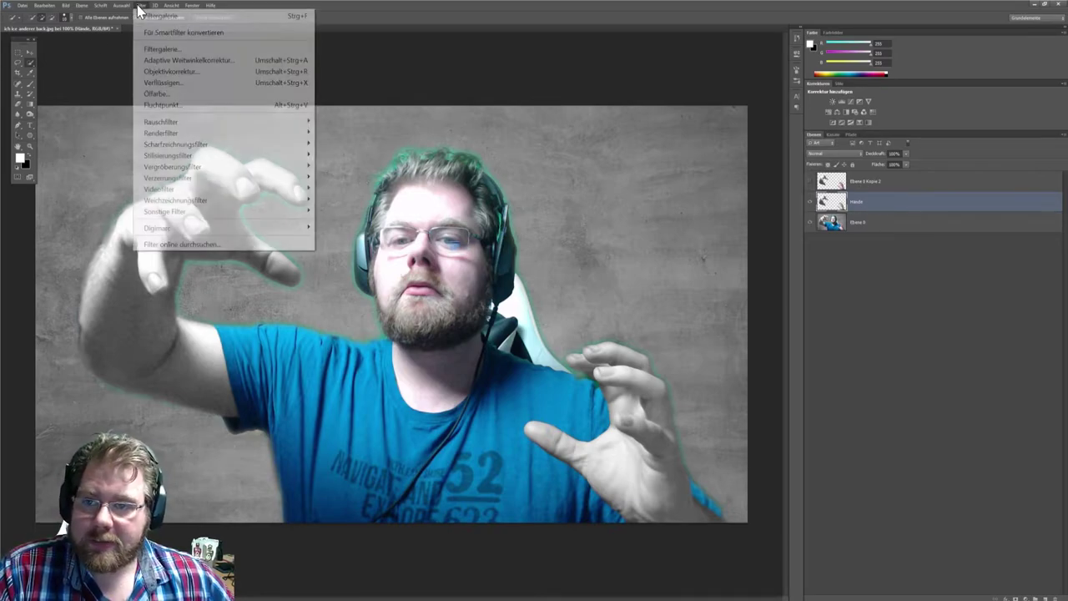
Reapply Kunststofffolie from the Filtergalerie with a changed Glättung value.
{"action": "left_click", "coordinate": [209, 49]}
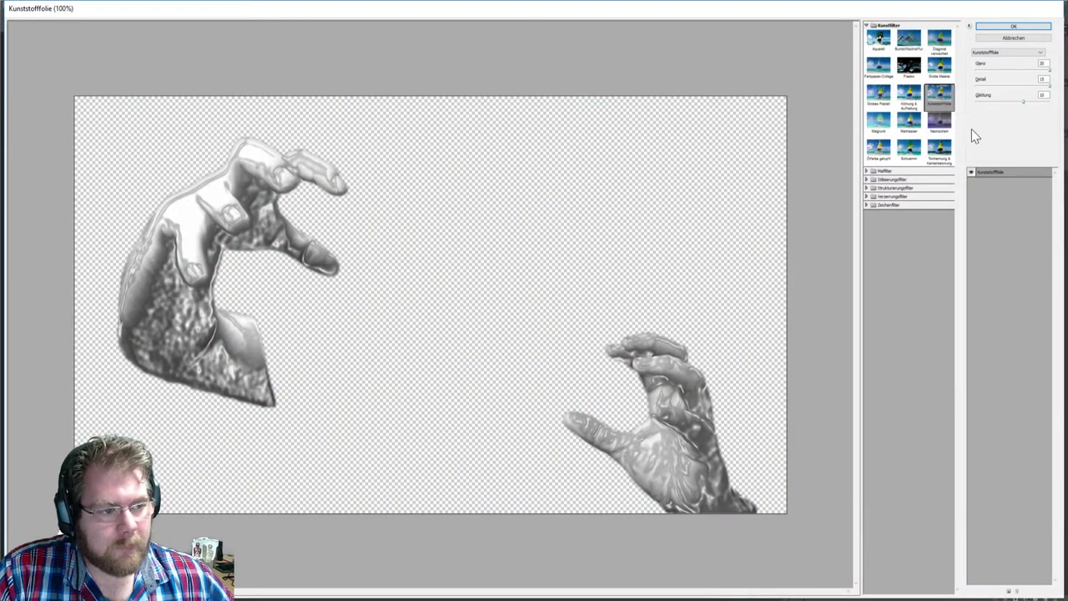
{"action": "left_click", "coordinate": [1023, 102]}
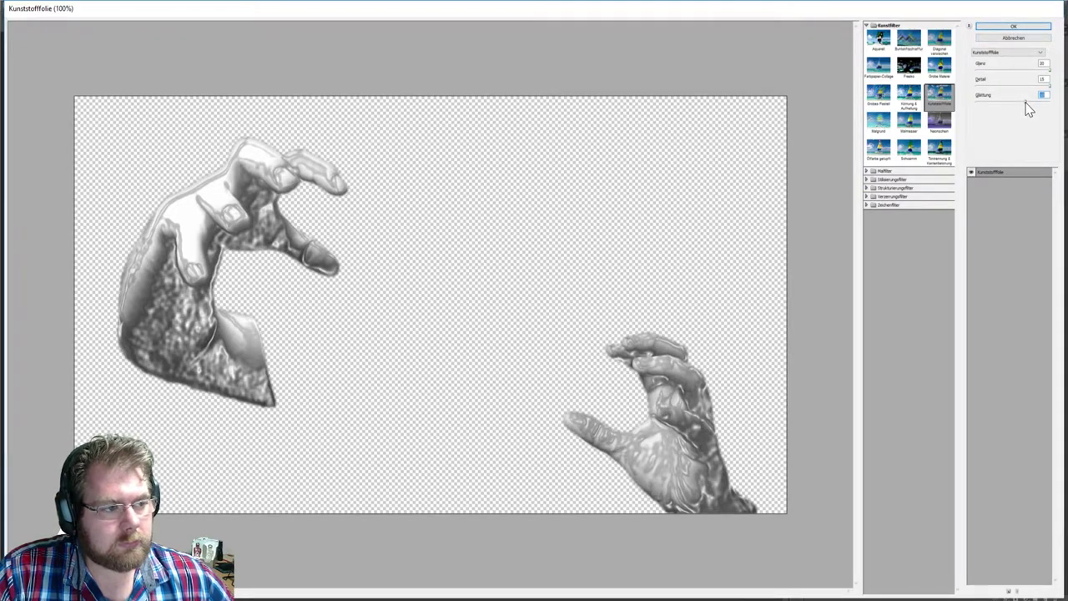
{"action": "left_click", "coordinate": [1012, 28]}
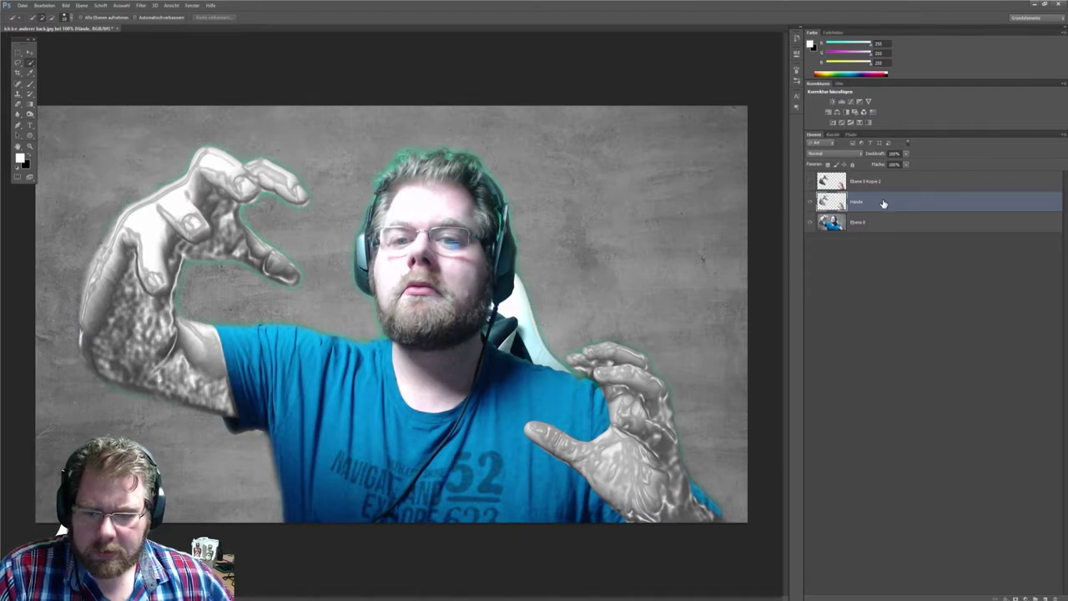
Set the Hände layer to Negativ multiplizieren and toggle Ebene 0 to compare.
{"action": "left_click", "coordinate": [857, 156]}
{"action": "left_click", "coordinate": [837, 244]}
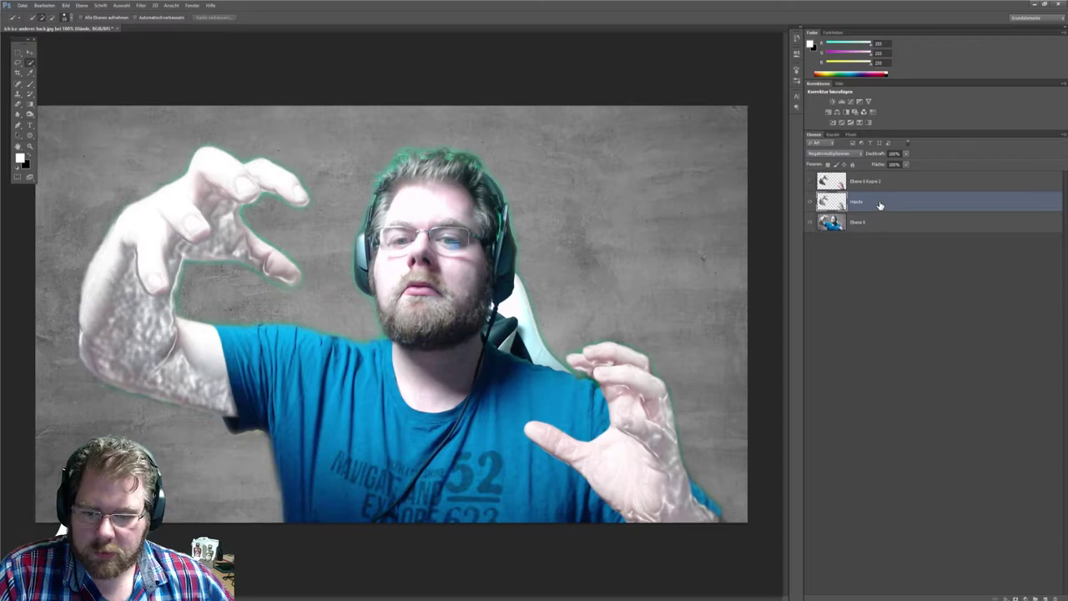
{"action": "left_click", "coordinate": [809, 223]}
{"action": "left_click", "coordinate": [809, 223]}
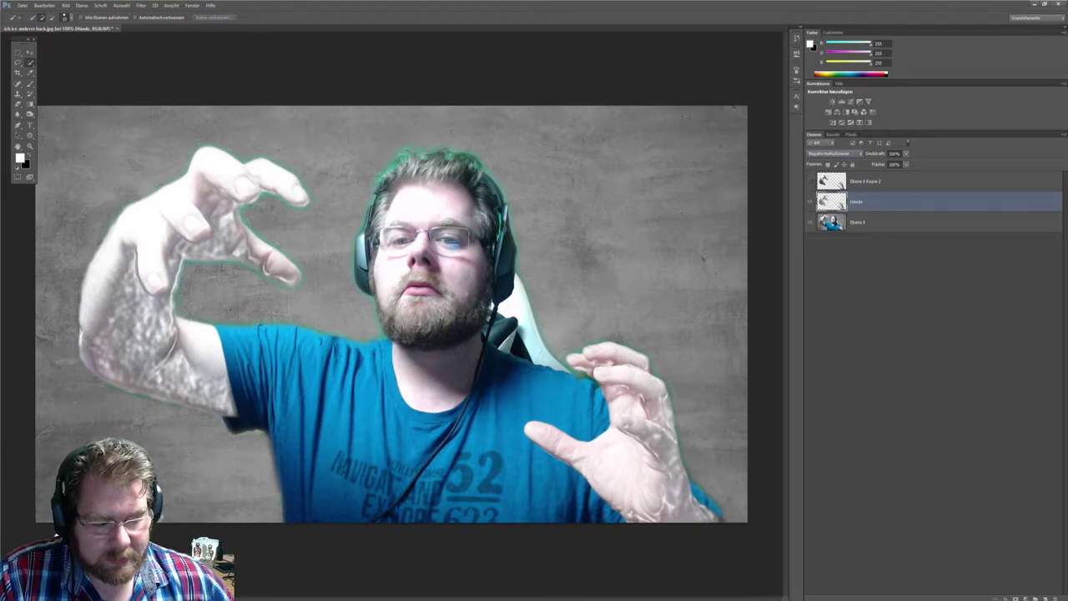
Add a Farbton/Sättigung layer colorized to hue 220, more saturated, clipped to Hände.
{"action": "left_click", "coordinate": [1026, 598]}
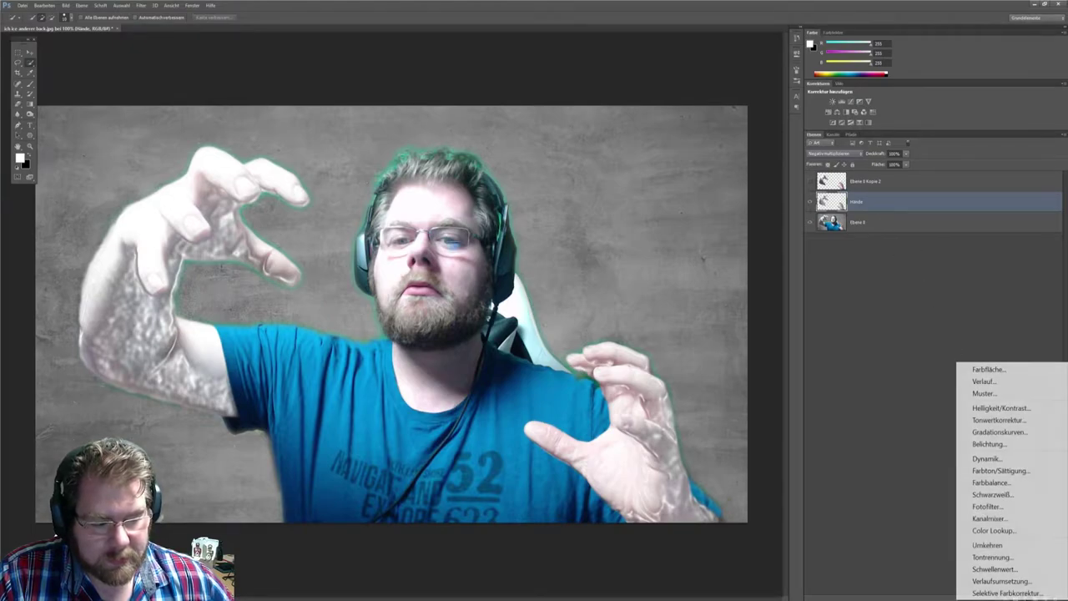
{"action": "left_click", "coordinate": [1000, 472]}
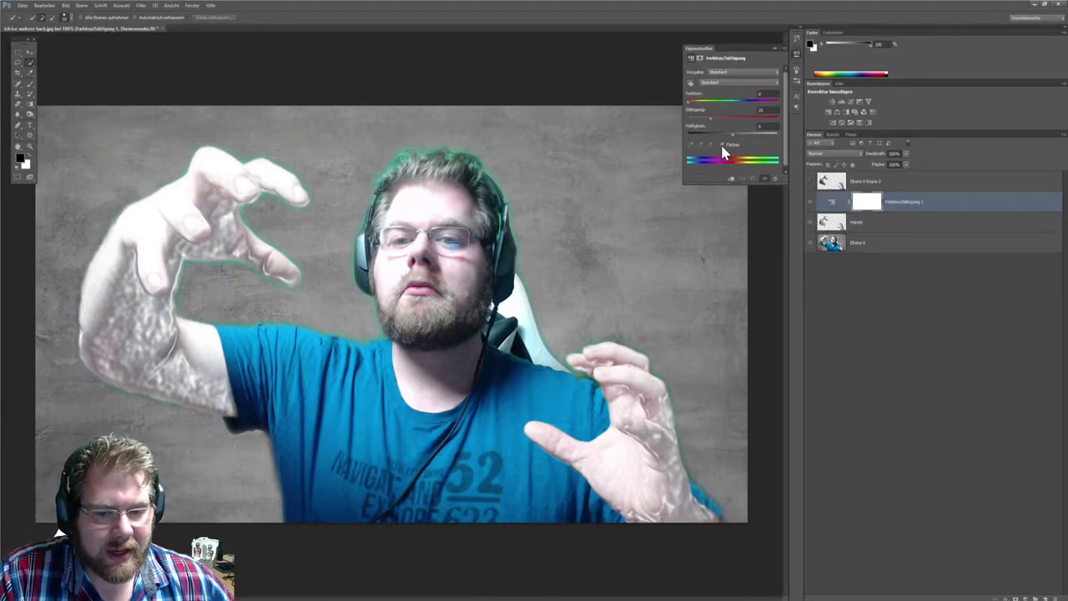
{"action": "left_click", "coordinate": [723, 146]}
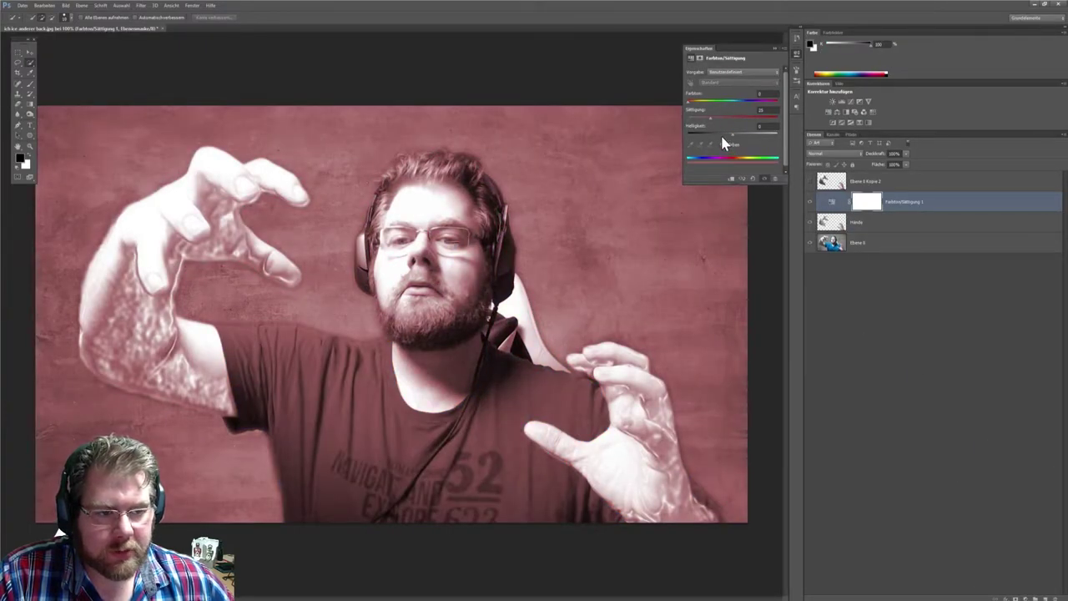
{"action": "left_click_drag", "start_coordinate": [703, 101], "coordinate": [746, 103]}
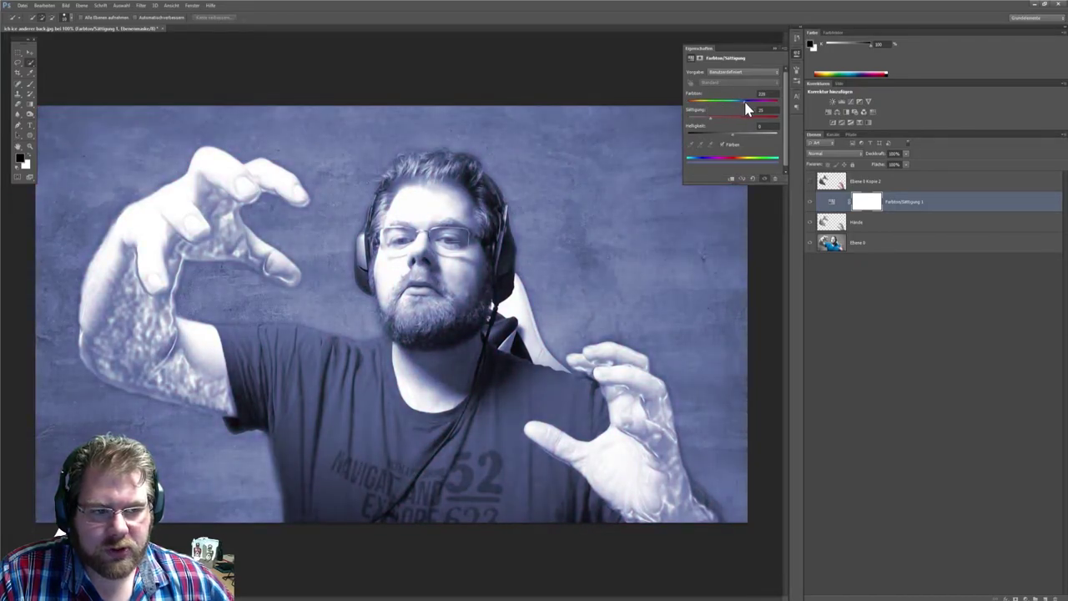
{"action": "mouse_move", "coordinate": [711, 117]}
{"action": "left_mouse_down"}
{"action": "mouse_move", "coordinate": [735, 120]}
{"action": "mouse_move", "coordinate": [742, 101]}
{"action": "left_mouse_up"}
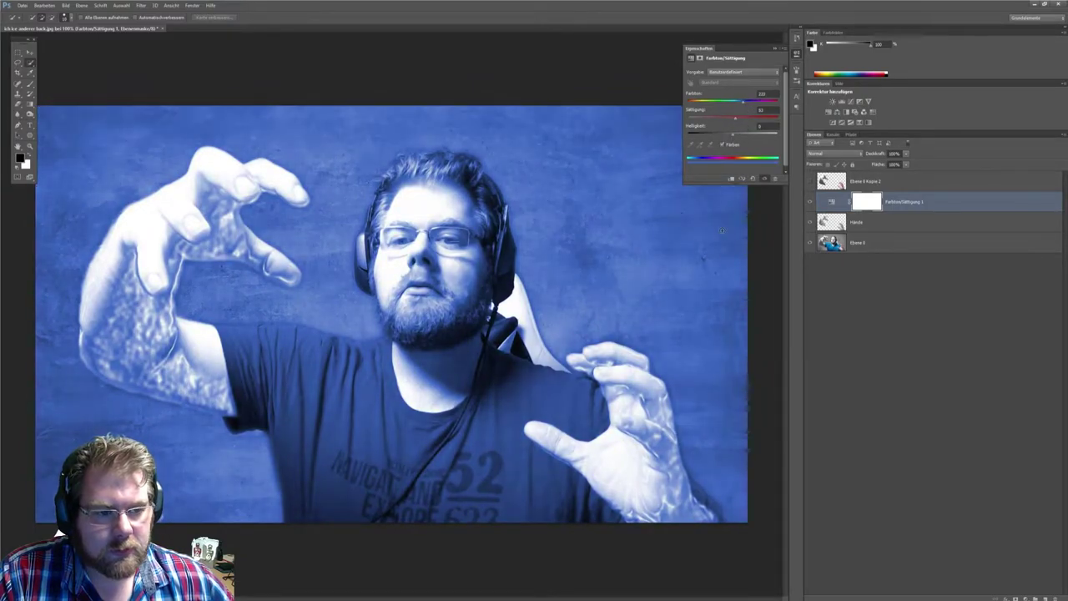
{"action": "left_click", "coordinate": [731, 181]}
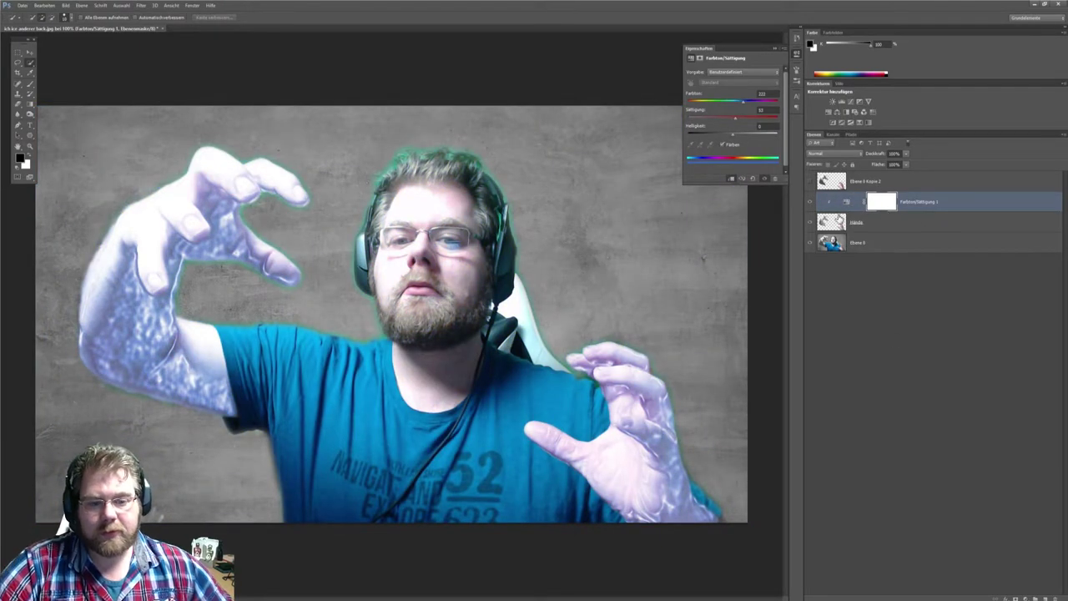
{"action": "left_click", "coordinate": [775, 49]}
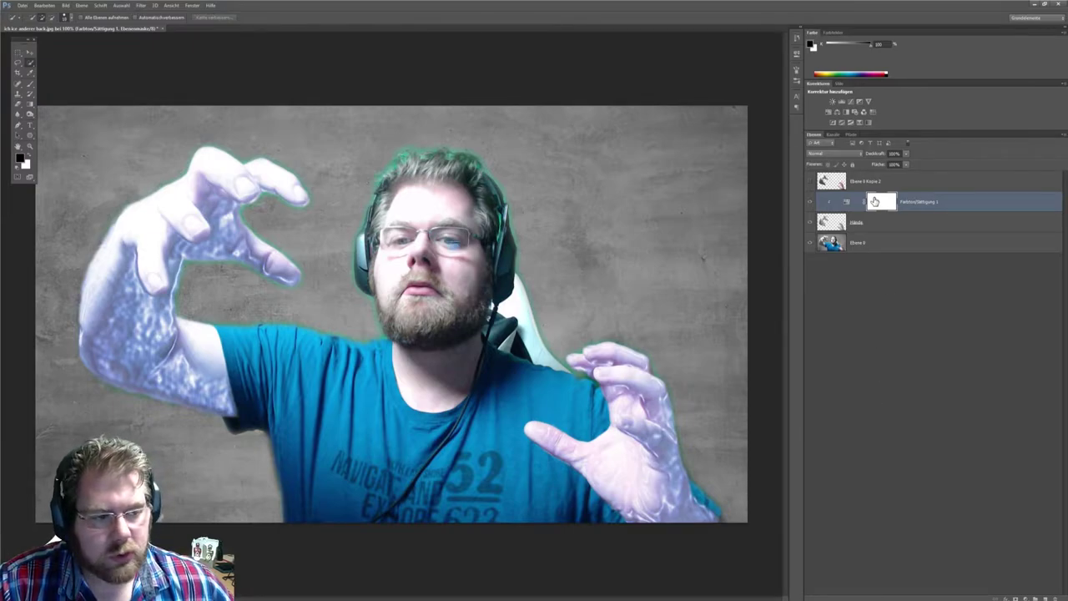
{"action": "left_click", "coordinate": [885, 225]}
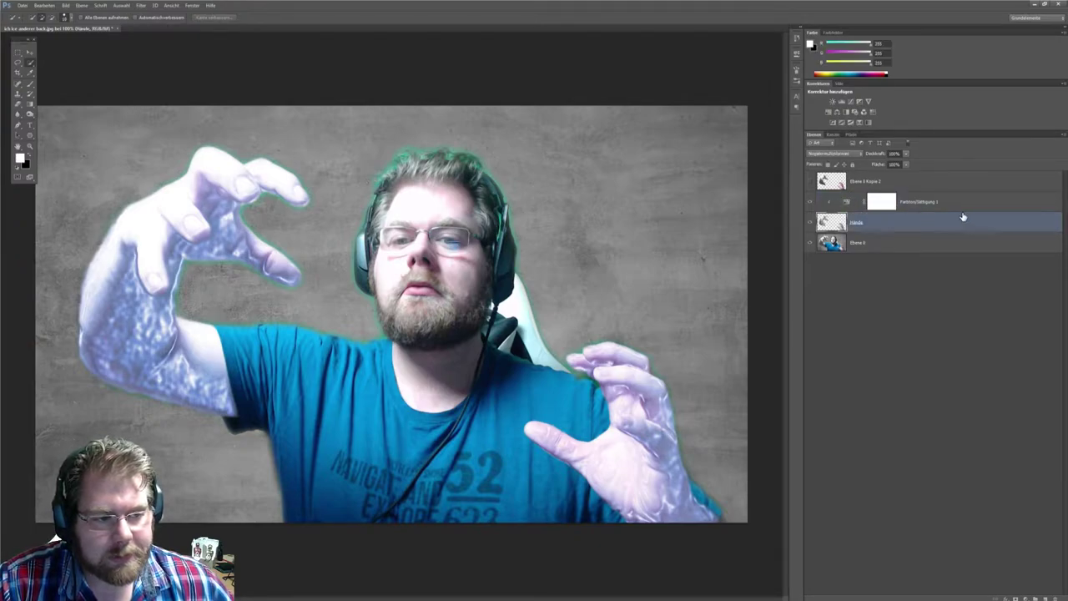
Duplicate the Hände layer with Ctrl+J to make Hände Kopie and brighten the hands.
{"action": "left_click", "coordinate": [1006, 202]}
{"action": "left_click", "coordinate": [898, 225]}
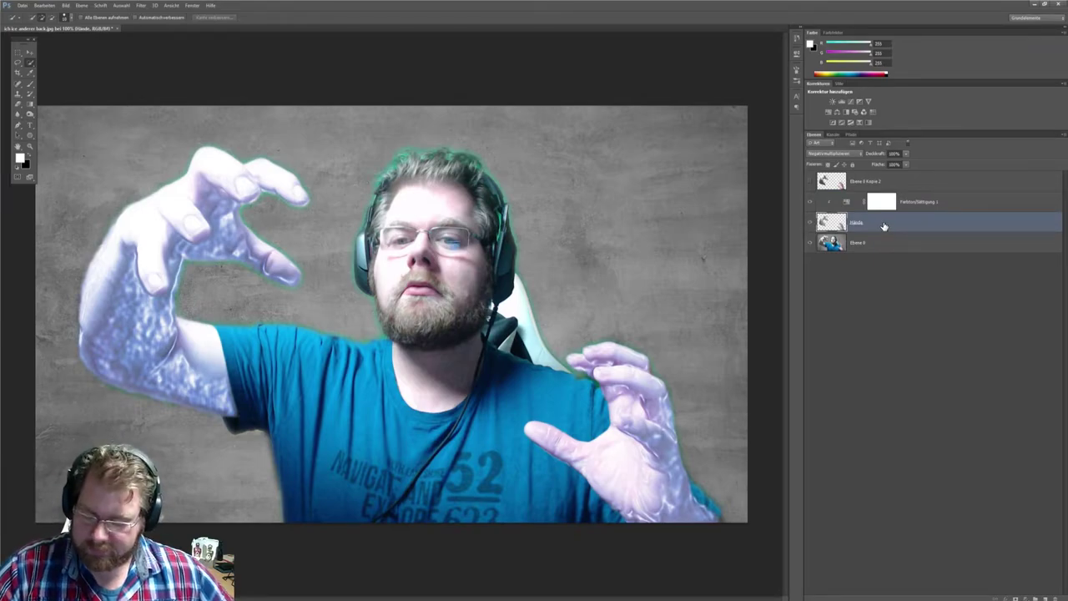
{"action": "key", "text": "ctrl+j"}
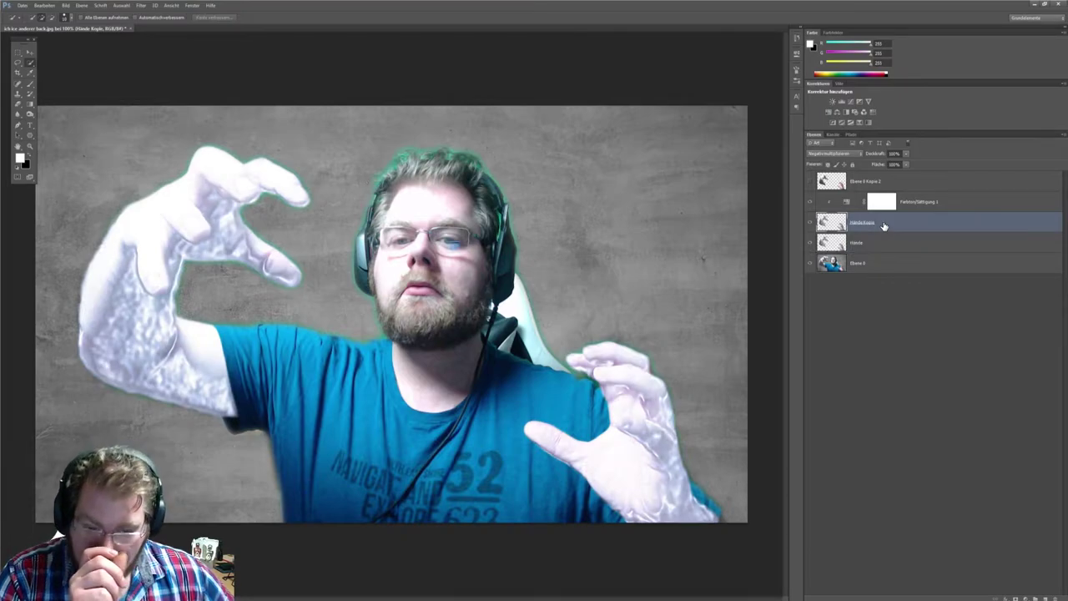
{"action": "left_click", "coordinate": [882, 241]}
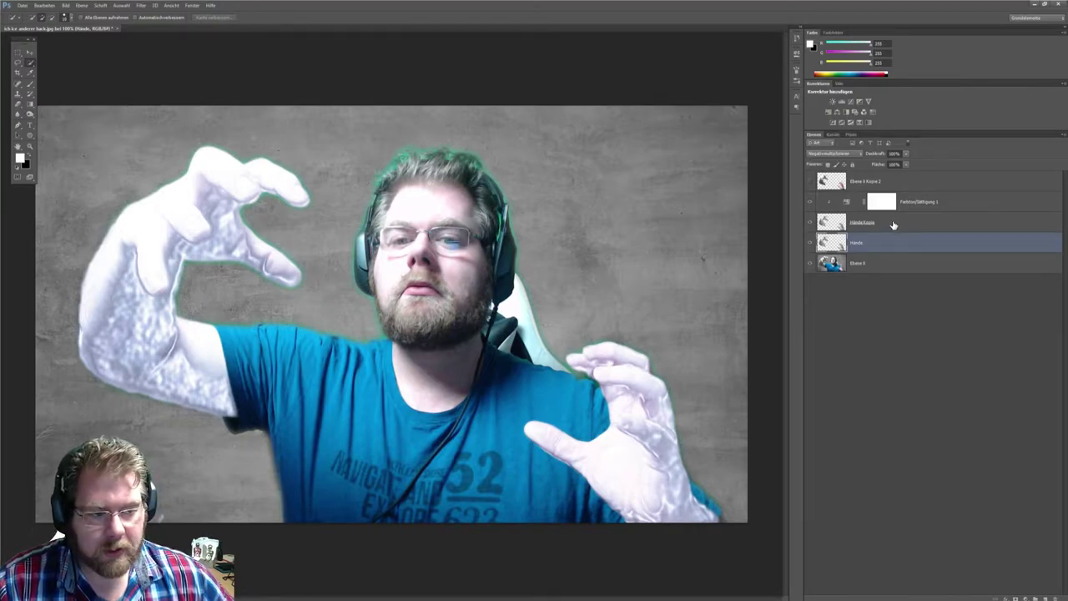
{"action": "left_click", "coordinate": [893, 224], "text": "ctrl"}
{"action": "left_click", "coordinate": [887, 242]}
{"action": "left_click", "coordinate": [887, 223]}
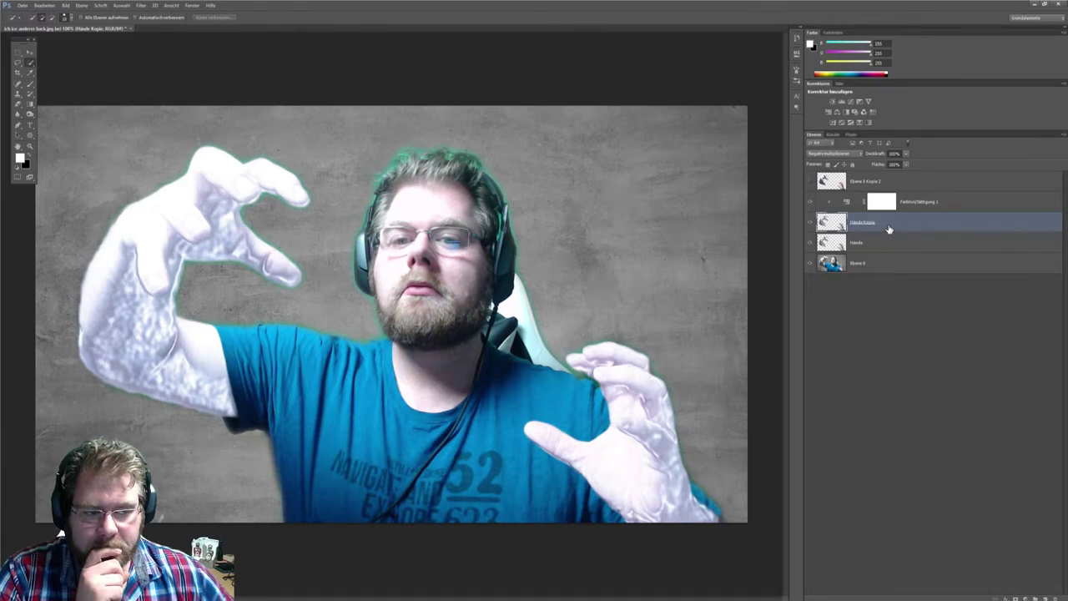
{"action": "left_click", "coordinate": [133, 7]}
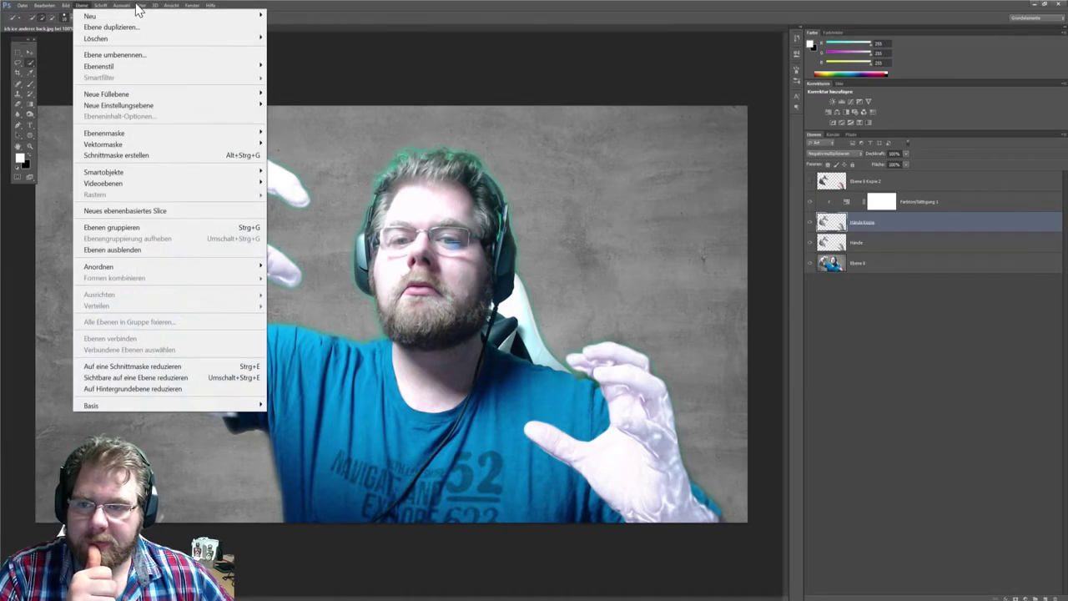
{"action": "mouse_move", "coordinate": [141, 5]}
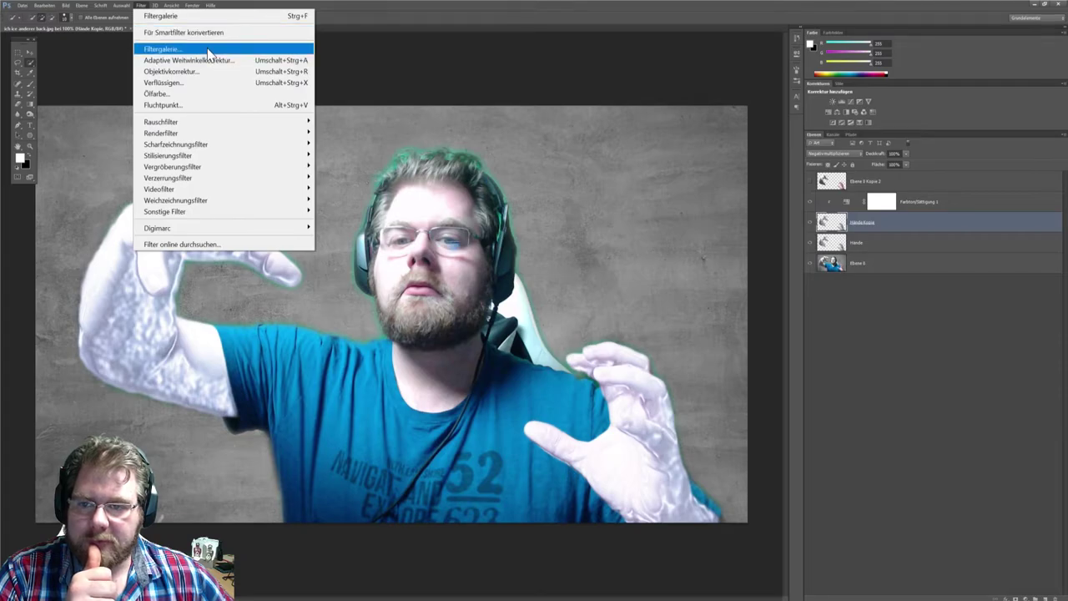
Apply the Filter Gallery Glas distortion with Milchglas texture to Hände Kopie.
{"action": "left_click", "coordinate": [208, 52]}
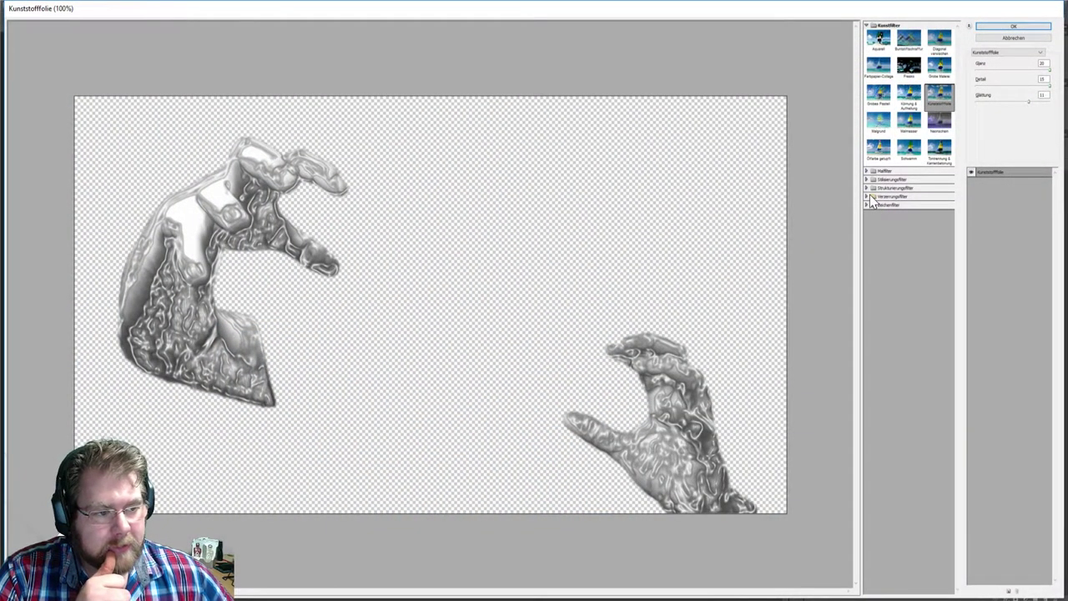
{"action": "left_click", "coordinate": [873, 197]}
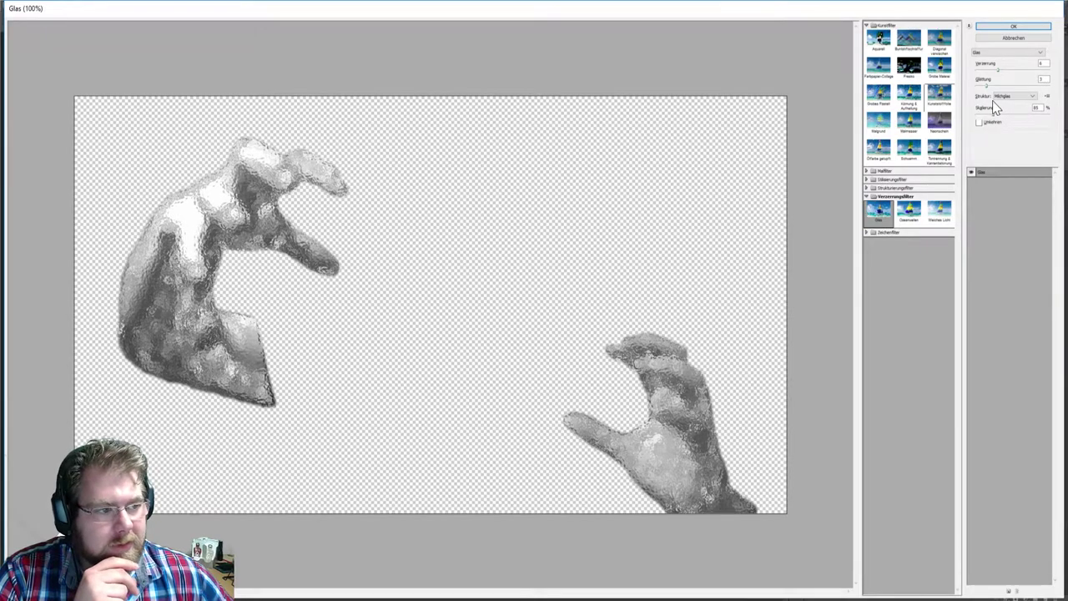
{"action": "left_click_drag", "start_coordinate": [987, 91], "coordinate": [992, 92]}
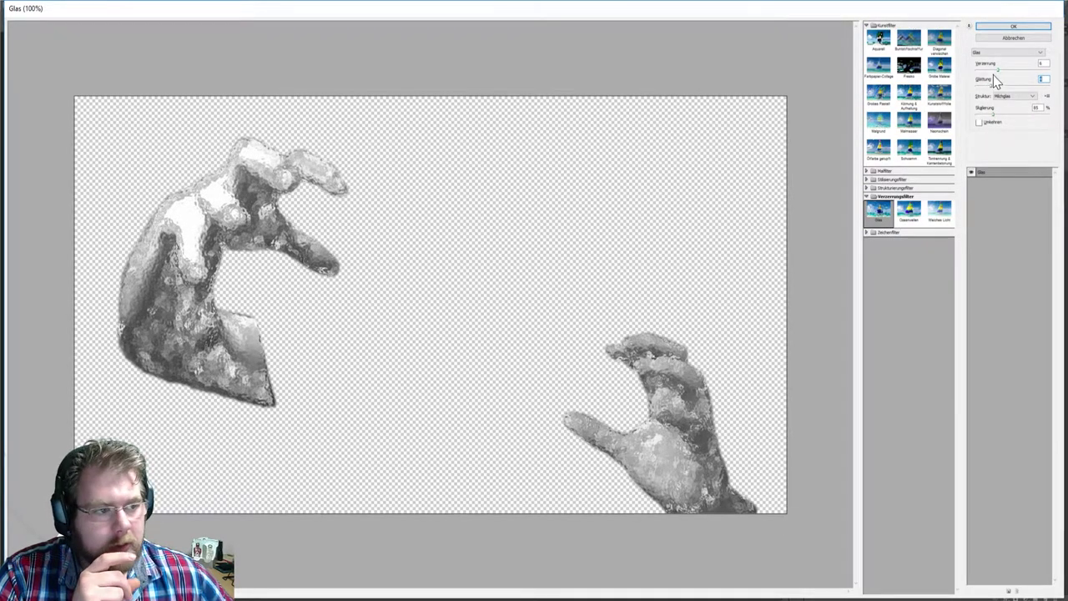
{"action": "left_click_drag", "start_coordinate": [994, 71], "coordinate": [991, 73]}
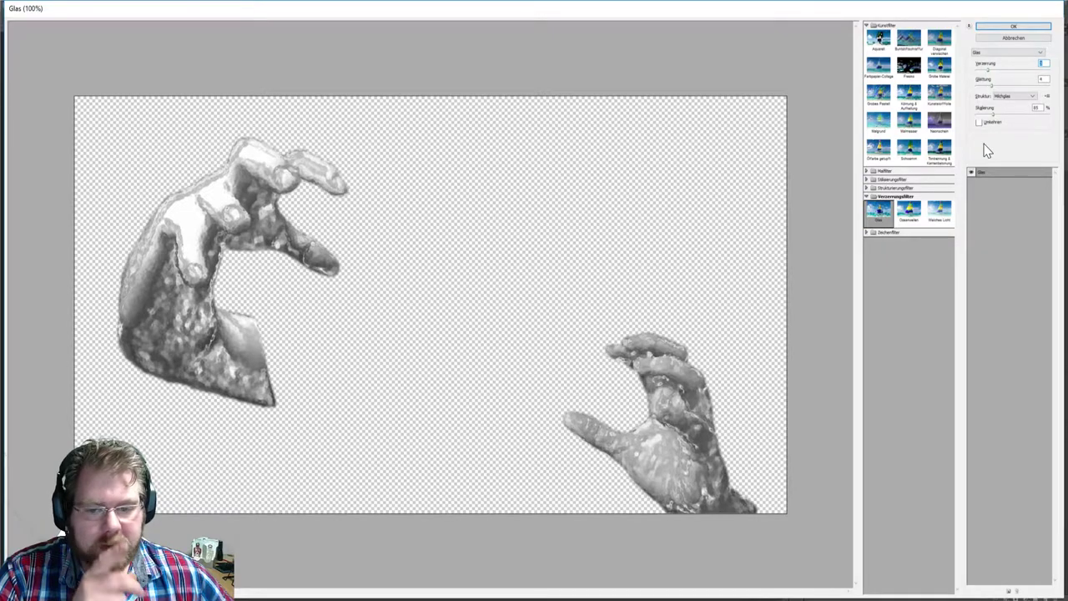
{"action": "left_click", "coordinate": [1001, 54]}
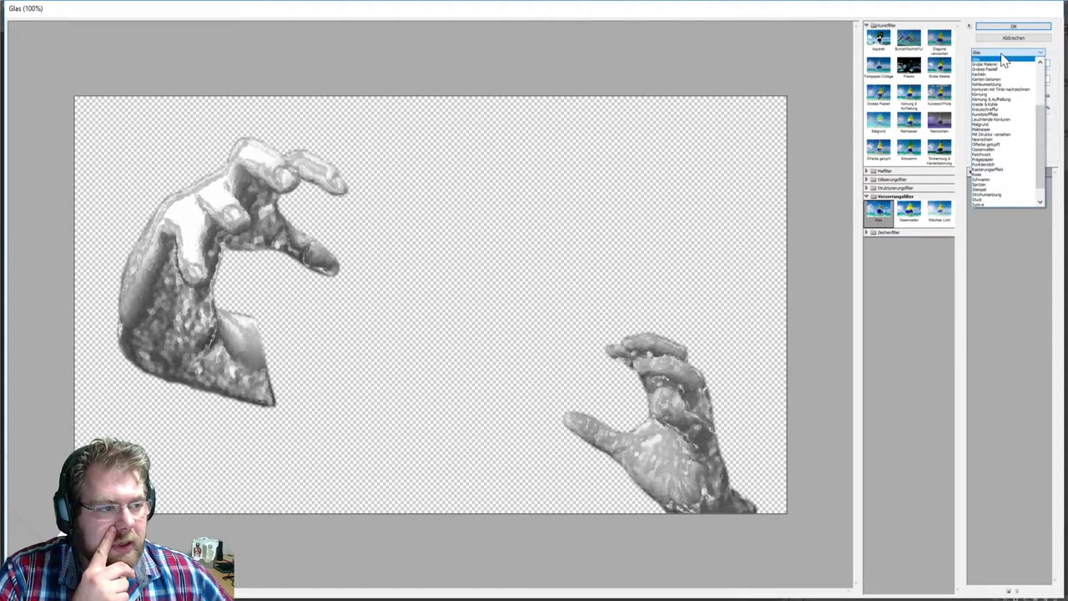
{"action": "left_click", "coordinate": [1021, 95]}
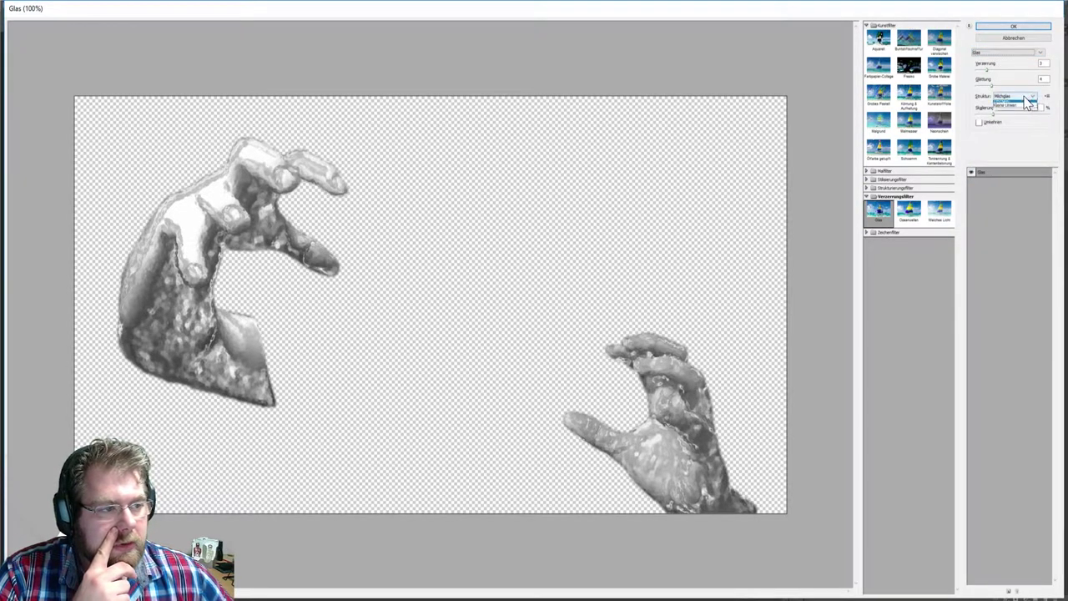
{"action": "left_click", "coordinate": [1013, 114]}
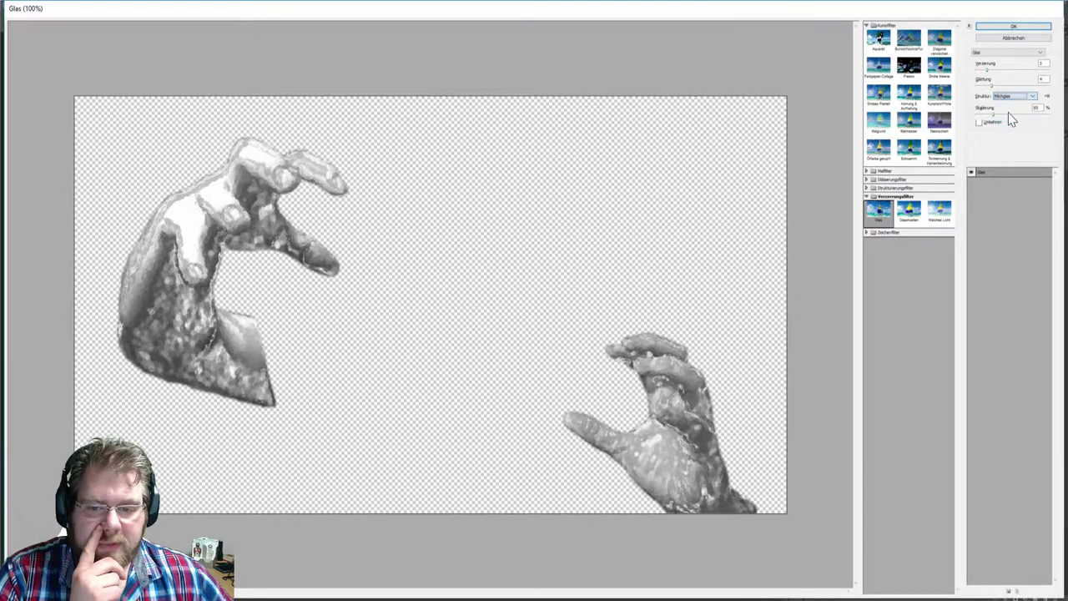
{"action": "left_click", "coordinate": [1011, 29]}
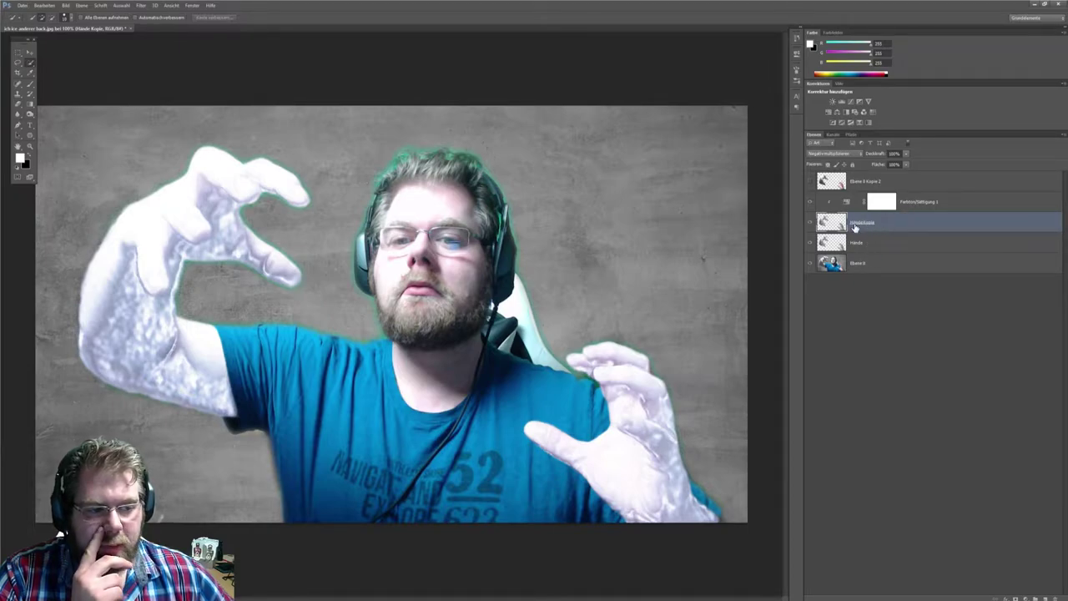
Group Hände and Hände Kopie into Gruppe 1 with Ctrl+G and expand it.
{"action": "left_click", "coordinate": [879, 245], "text": "shift"}
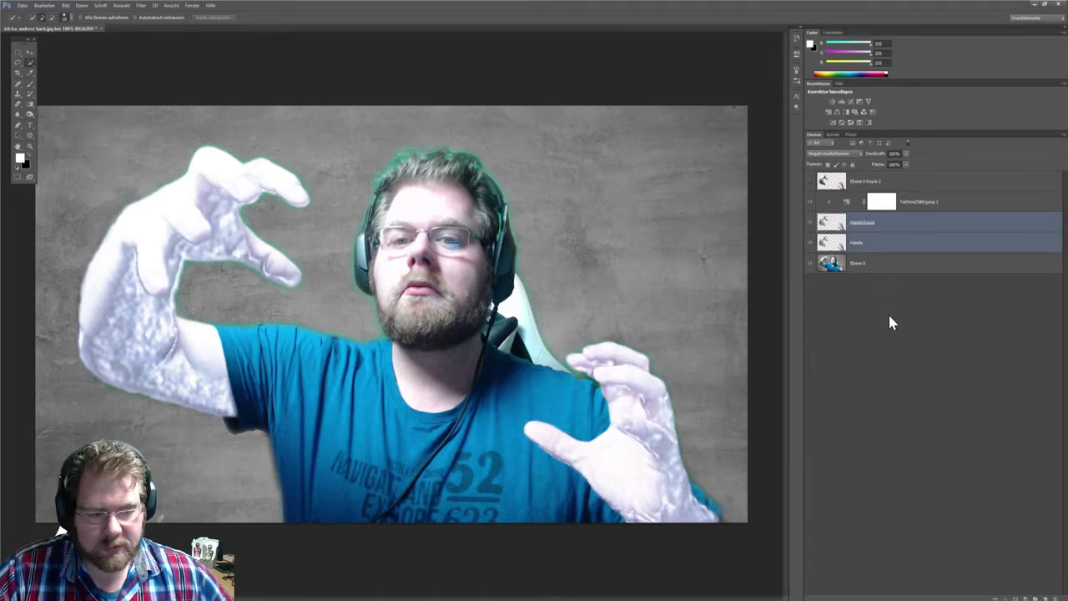
{"action": "left_click", "coordinate": [891, 322]}
{"action": "left_click", "coordinate": [879, 243]}
{"action": "left_click", "coordinate": [880, 222], "text": "shift"}
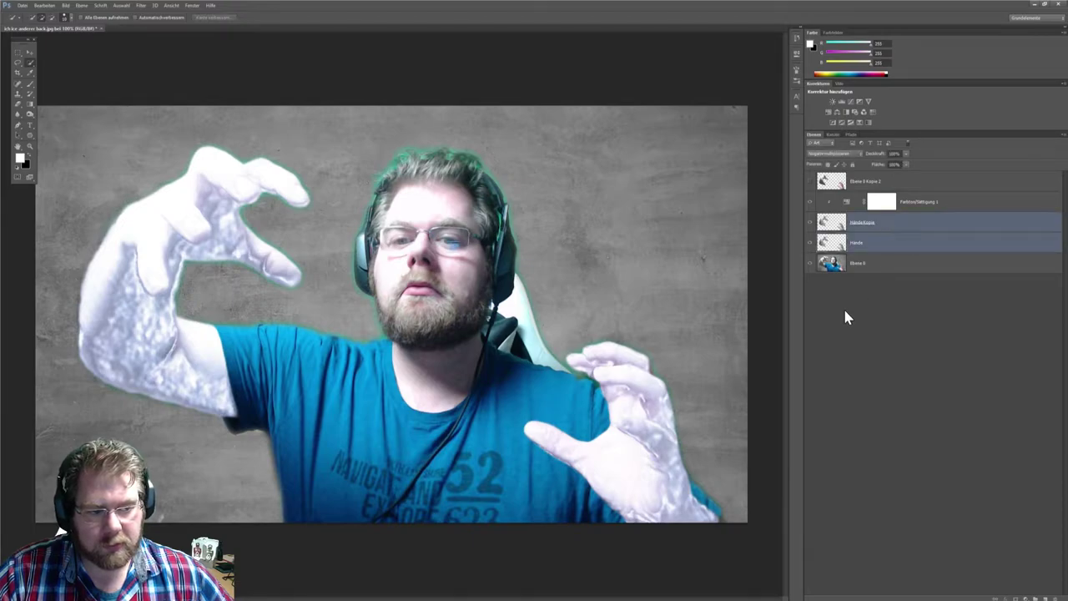
{"action": "key", "text": "ctrl+g"}
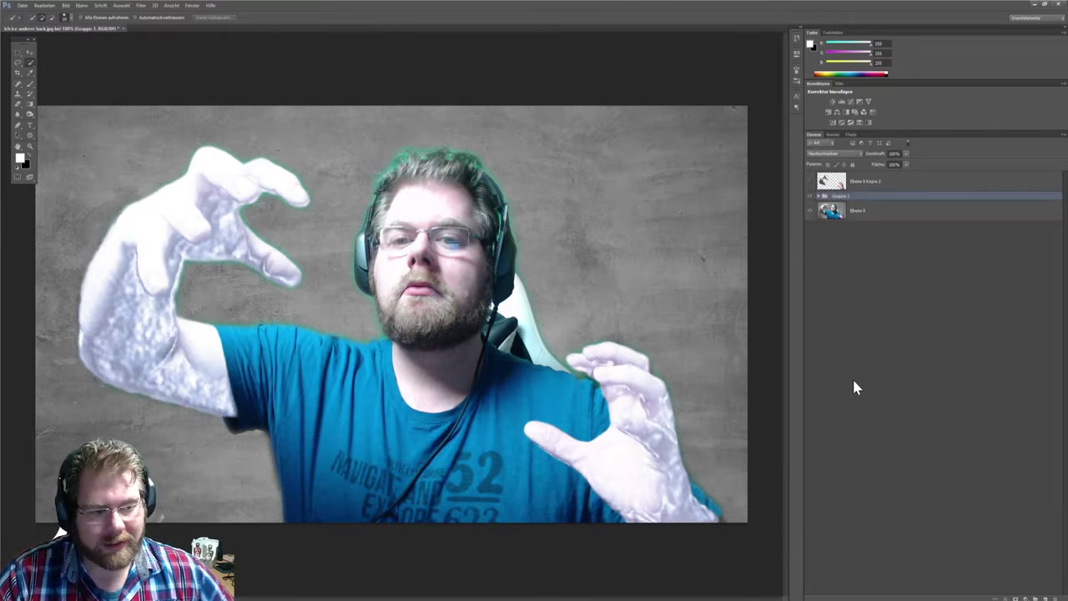
{"action": "left_click", "coordinate": [818, 196]}
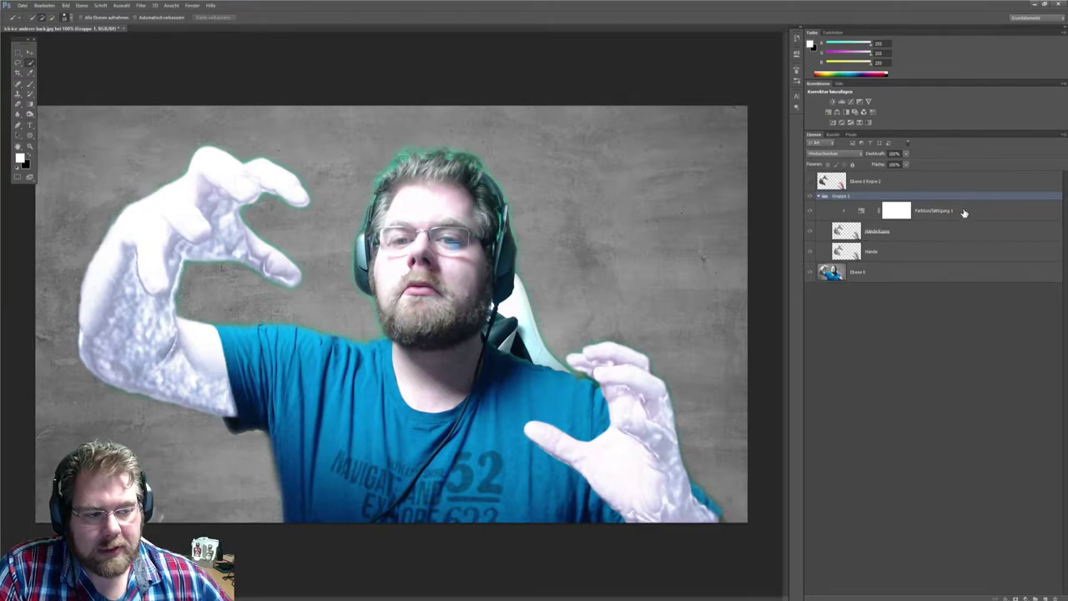
Move Farbton/Sättigung 1 above Gruppe 1 and clip it to the group.
{"action": "left_click_drag", "start_coordinate": [964, 213], "coordinate": [951, 196]}
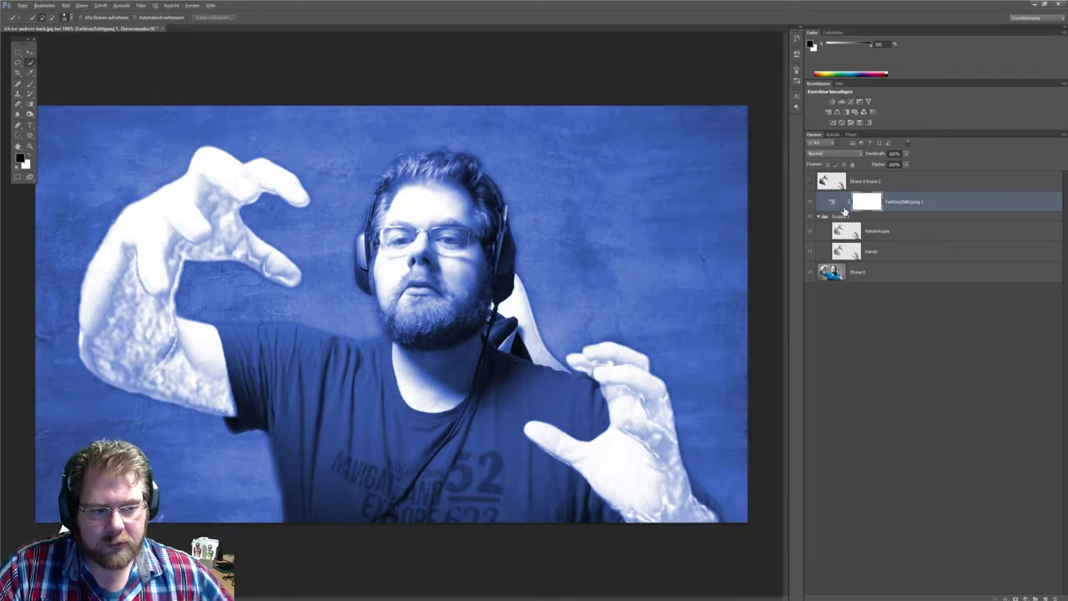
{"action": "left_click", "coordinate": [845, 209], "text": "alt"}
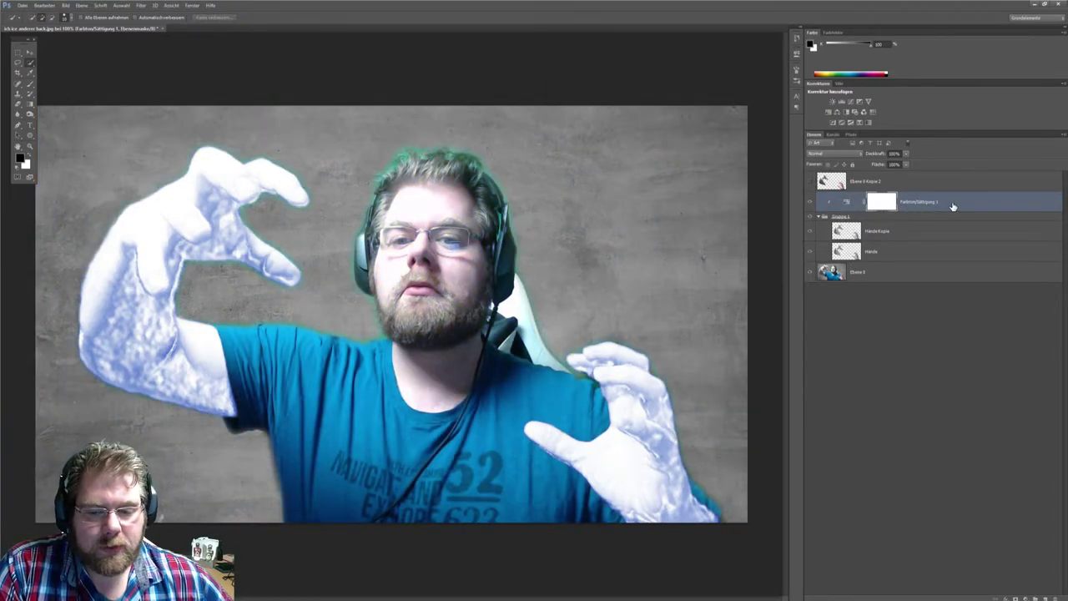
{"action": "left_click", "coordinate": [819, 217]}
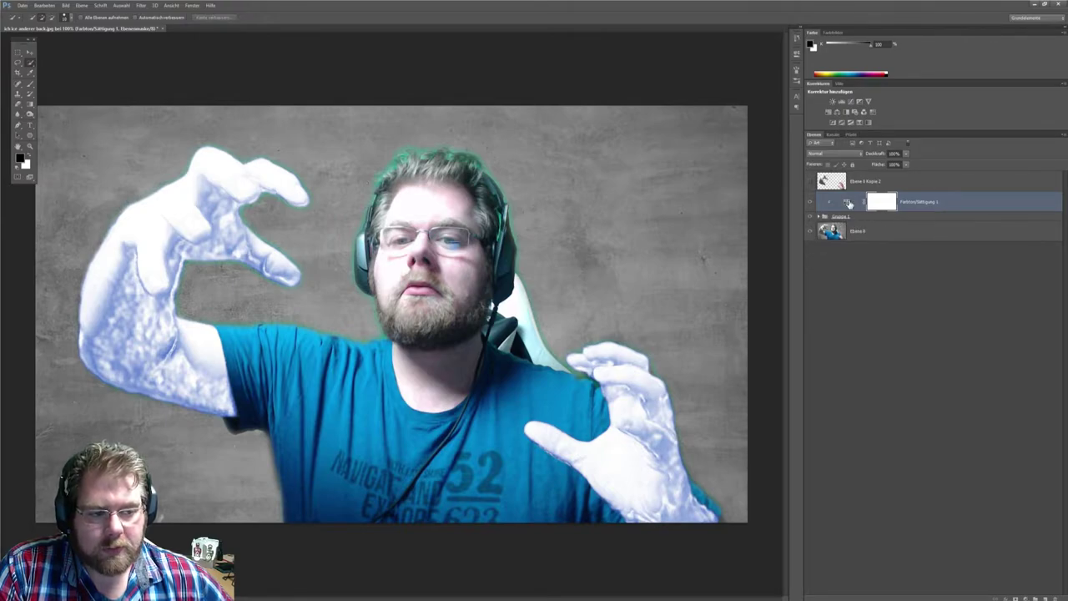
{"action": "left_click", "coordinate": [819, 217]}
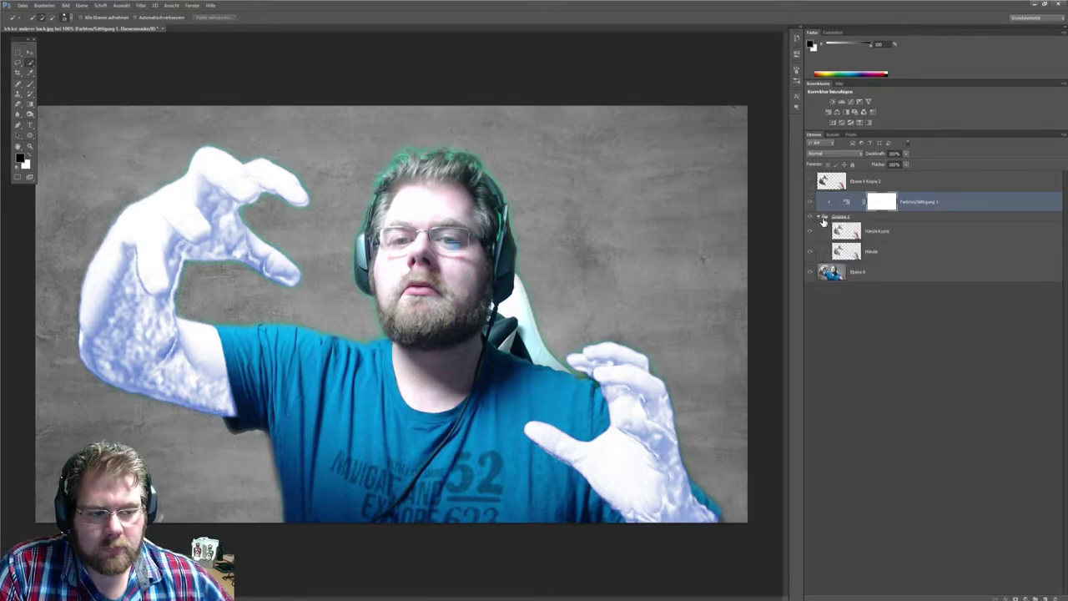
{"action": "left_click", "coordinate": [895, 233]}
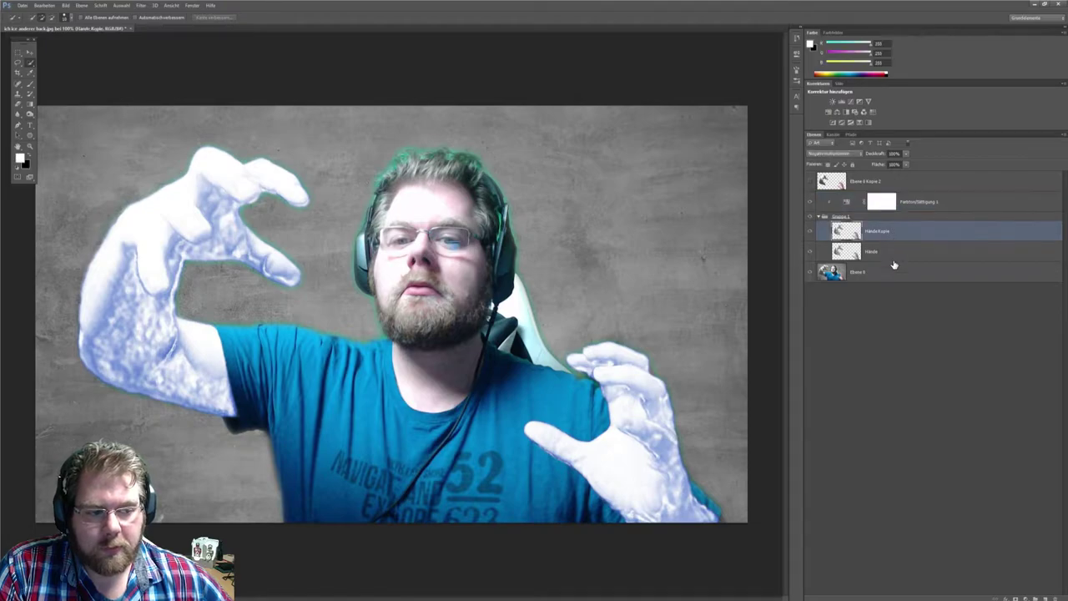
{"action": "left_click", "coordinate": [893, 252]}
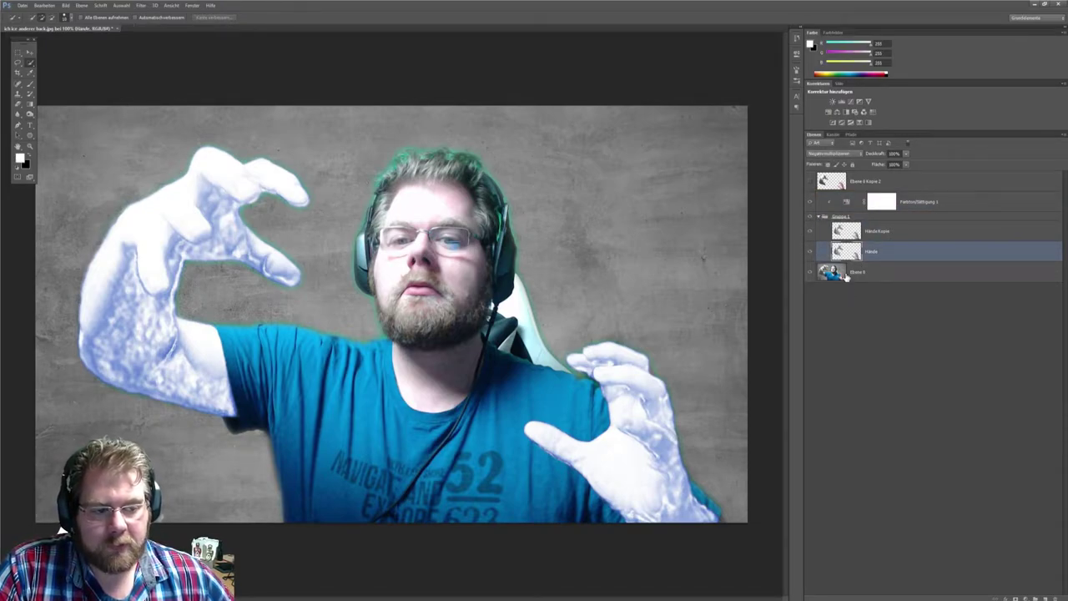
Toggle Ebene 0's visibility to check the hands, then select Gruppe 1.
{"action": "left_click", "coordinate": [809, 274]}
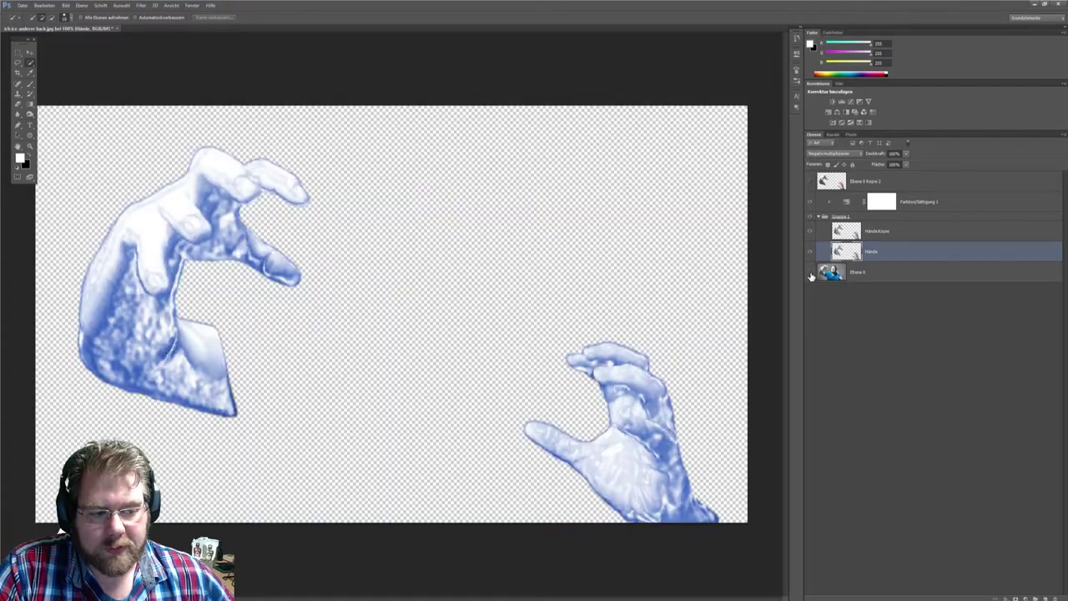
{"action": "left_click", "coordinate": [809, 274]}
{"action": "left_click", "coordinate": [810, 274]}
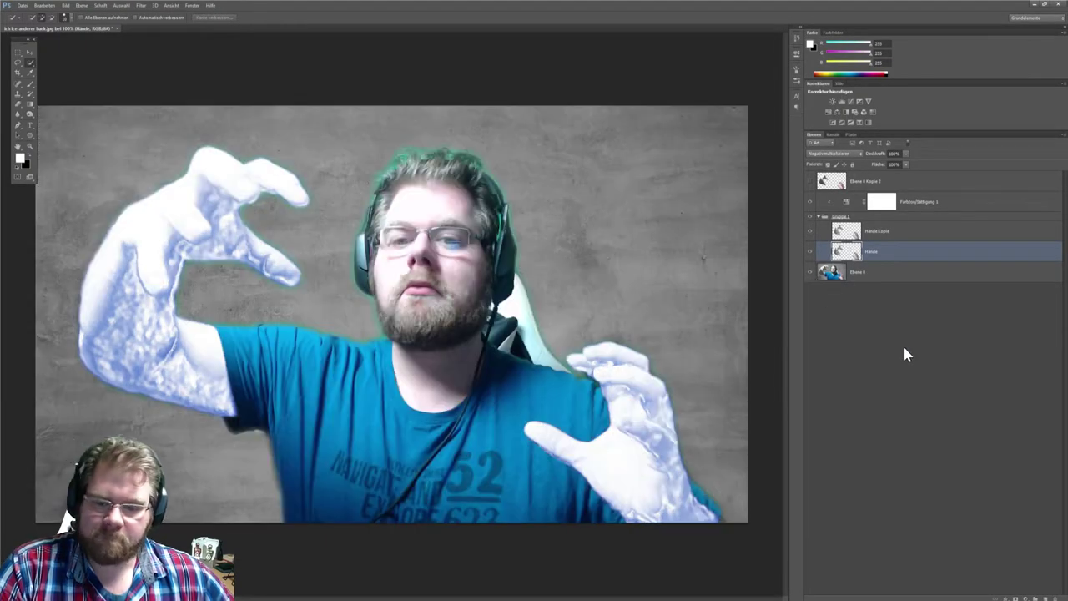
{"action": "left_click", "coordinate": [881, 217]}
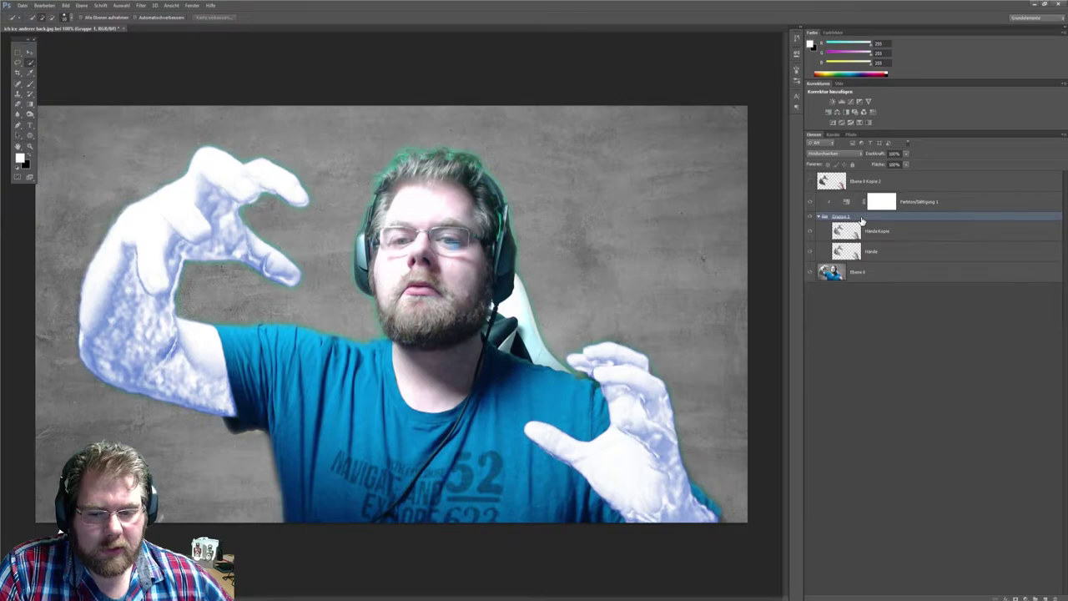
Add an outer glow to Gruppe 1 and change its colour from yellow to blue.
{"action": "double_click", "coordinate": [862, 219]}
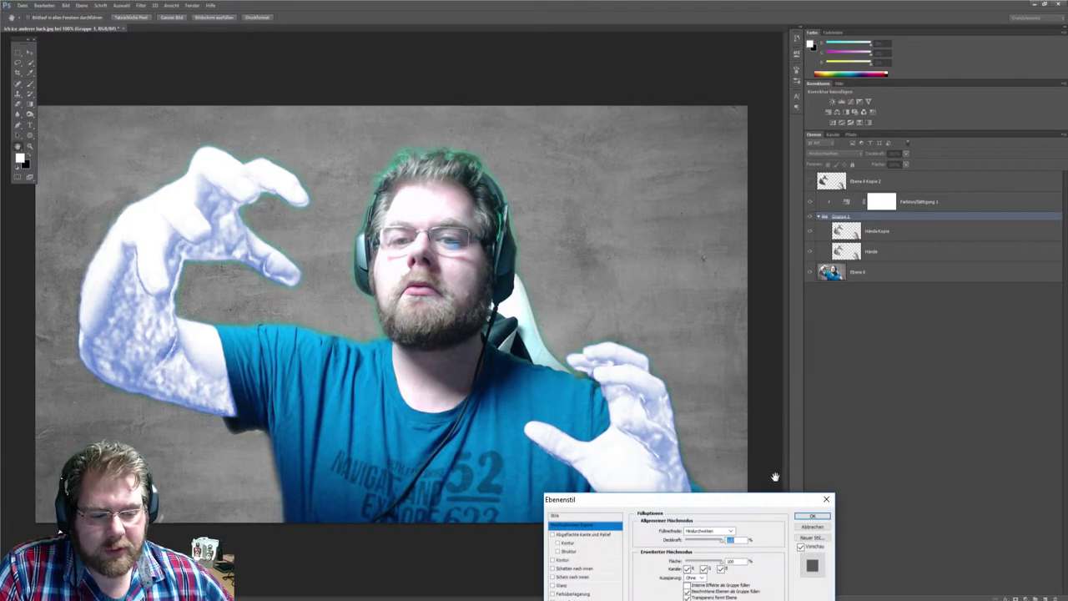
{"action": "left_click_drag", "start_coordinate": [745, 505], "coordinate": [675, 196]}
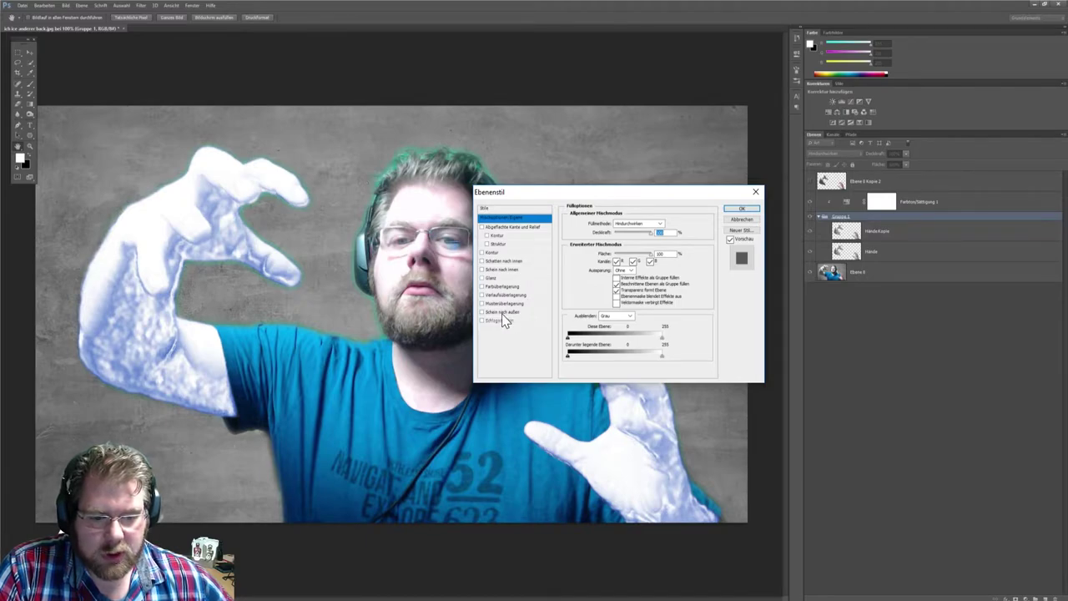
{"action": "left_click", "coordinate": [508, 312]}
{"action": "mouse_move", "coordinate": [591, 194]}
{"action": "left_mouse_down"}
{"action": "mouse_move", "coordinate": [374, 419]}
{"action": "mouse_move", "coordinate": [677, 38]}
{"action": "mouse_move", "coordinate": [652, 34]}
{"action": "mouse_move", "coordinate": [648, 47]}
{"action": "left_mouse_up"}
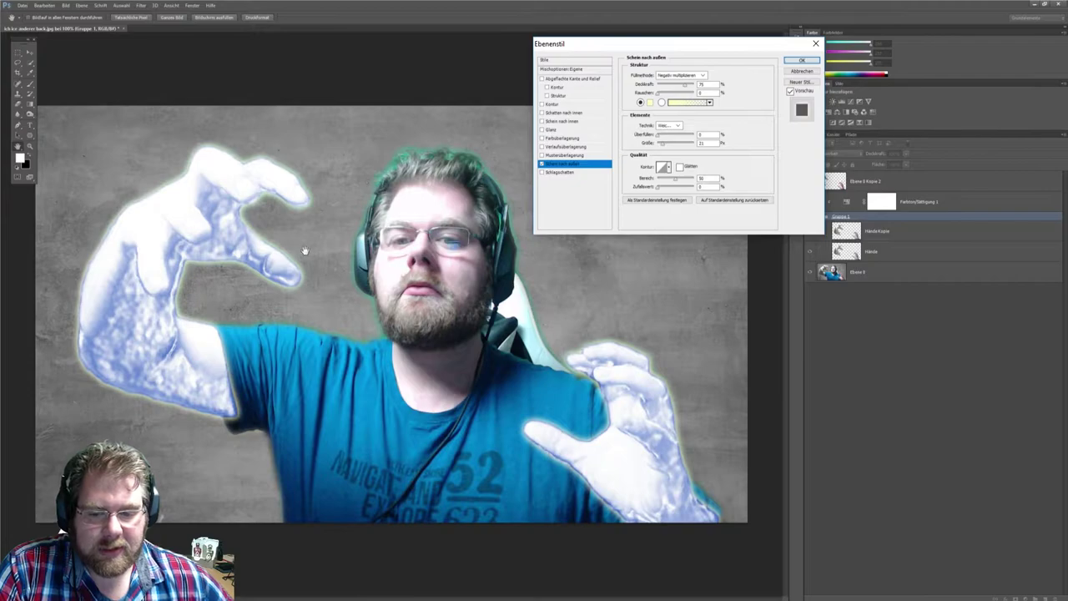
{"action": "left_click", "coordinate": [650, 103]}
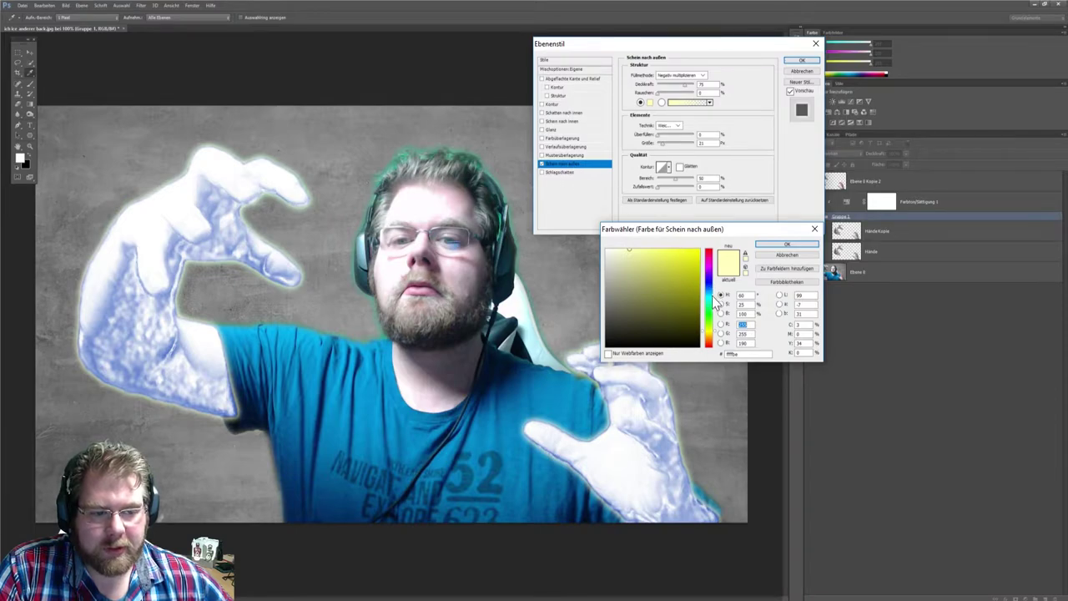
{"action": "left_click", "coordinate": [711, 296]}
{"action": "left_click_drag", "start_coordinate": [711, 296], "coordinate": [711, 294]}
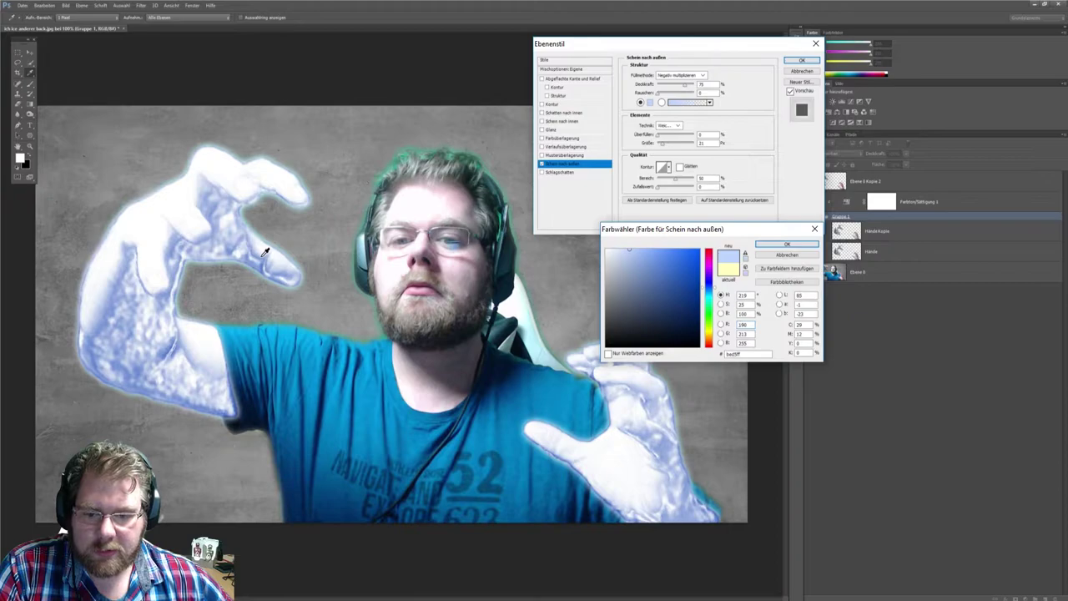
{"action": "left_click", "coordinate": [635, 261]}
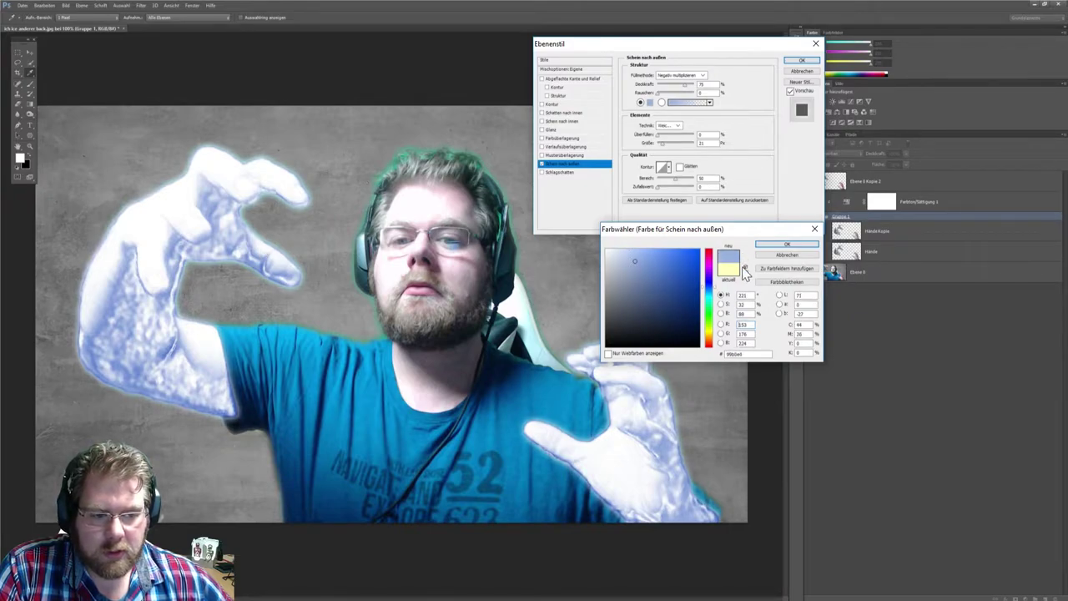
{"action": "left_click_drag", "start_coordinate": [680, 267], "coordinate": [663, 275]}
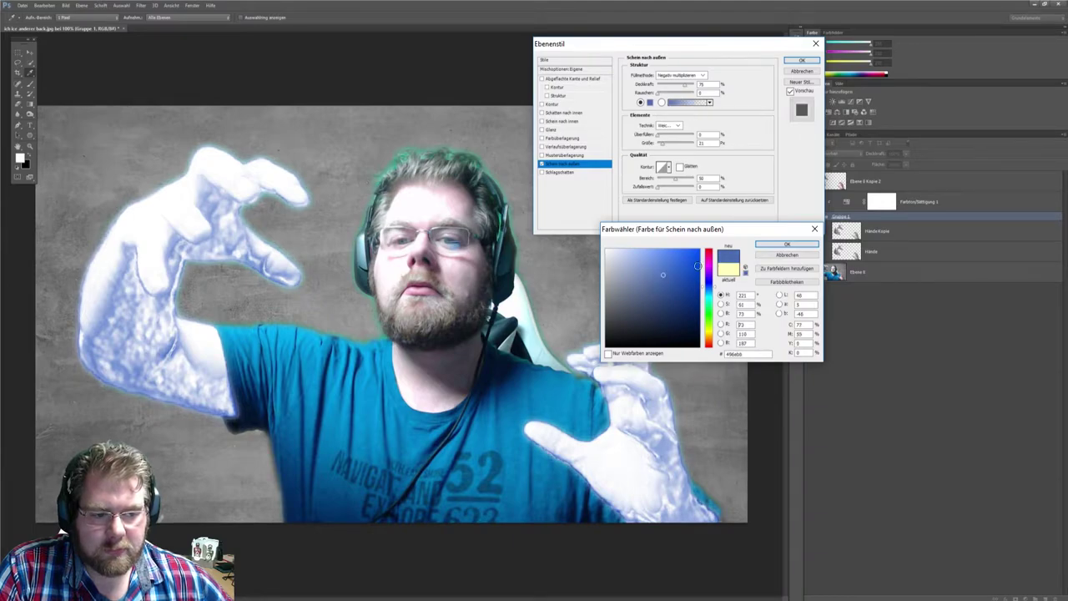
{"action": "left_click", "coordinate": [784, 246]}
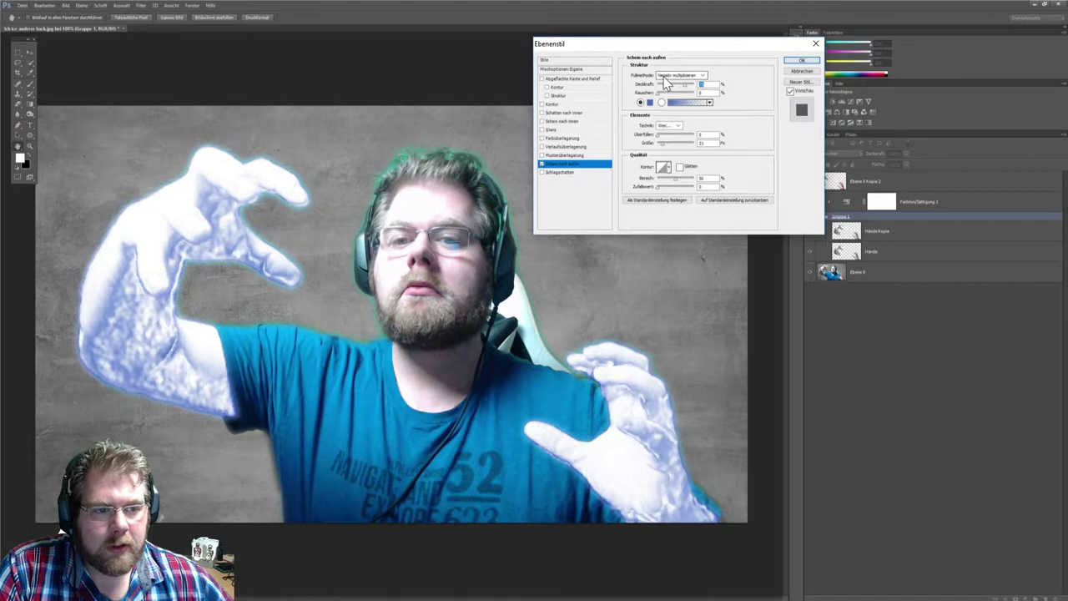
Adjust the glow's opacity, size and spread into a large soft halo.
{"action": "key", "text": "Down"}
{"action": "key", "text": "Down"}
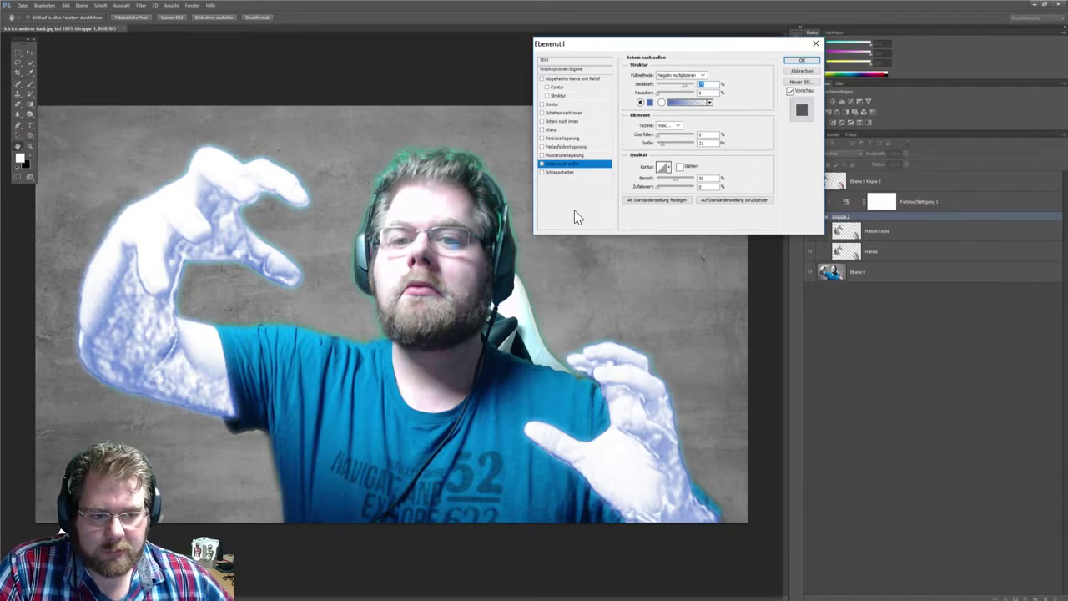
{"action": "left_click", "coordinate": [675, 144]}
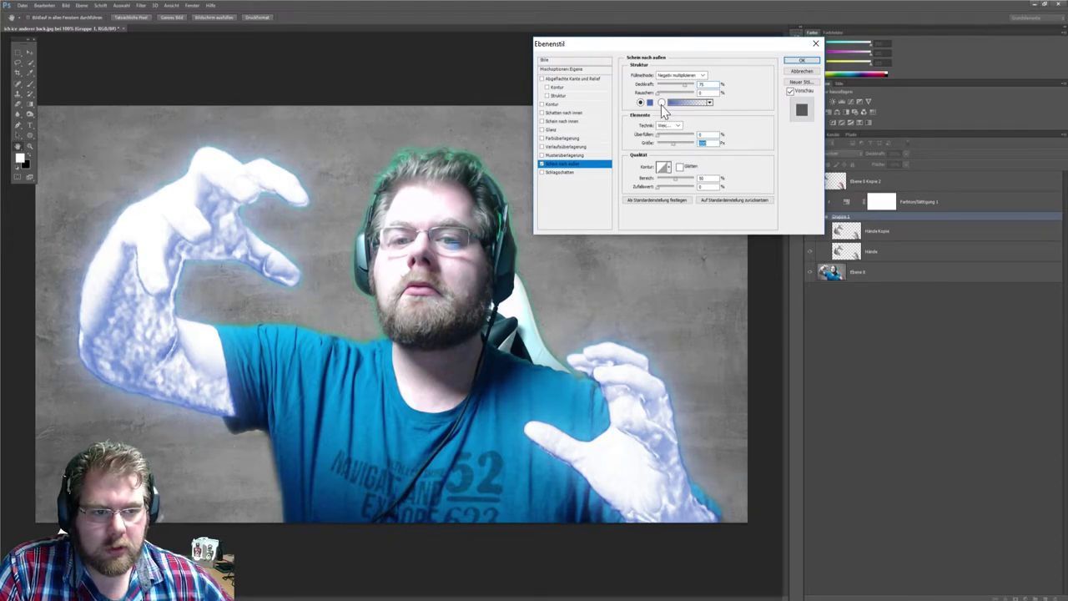
{"action": "left_click", "coordinate": [698, 85]}
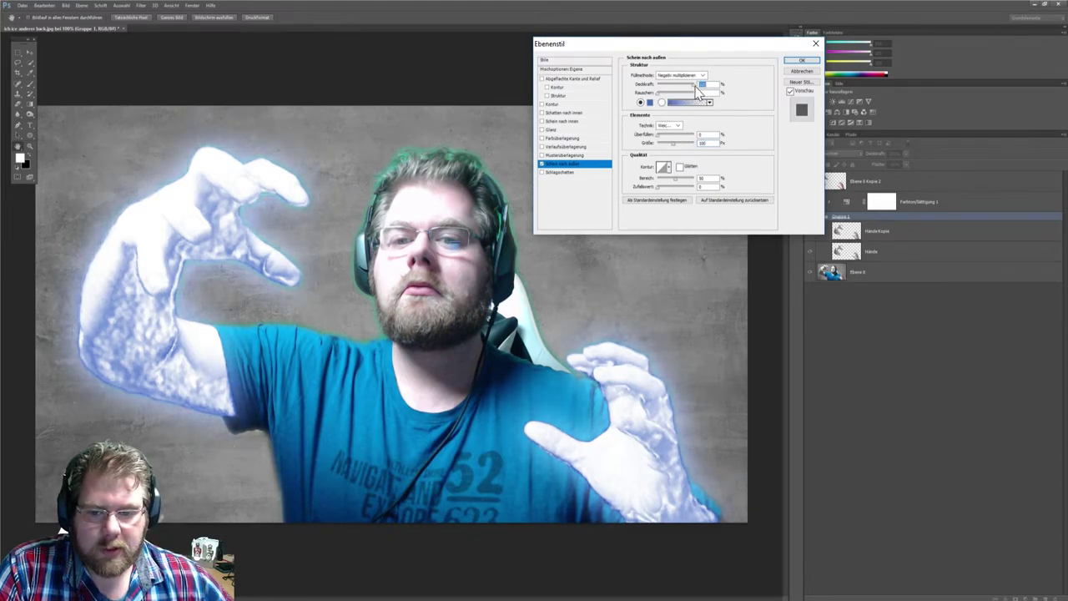
{"action": "left_click", "coordinate": [667, 135]}
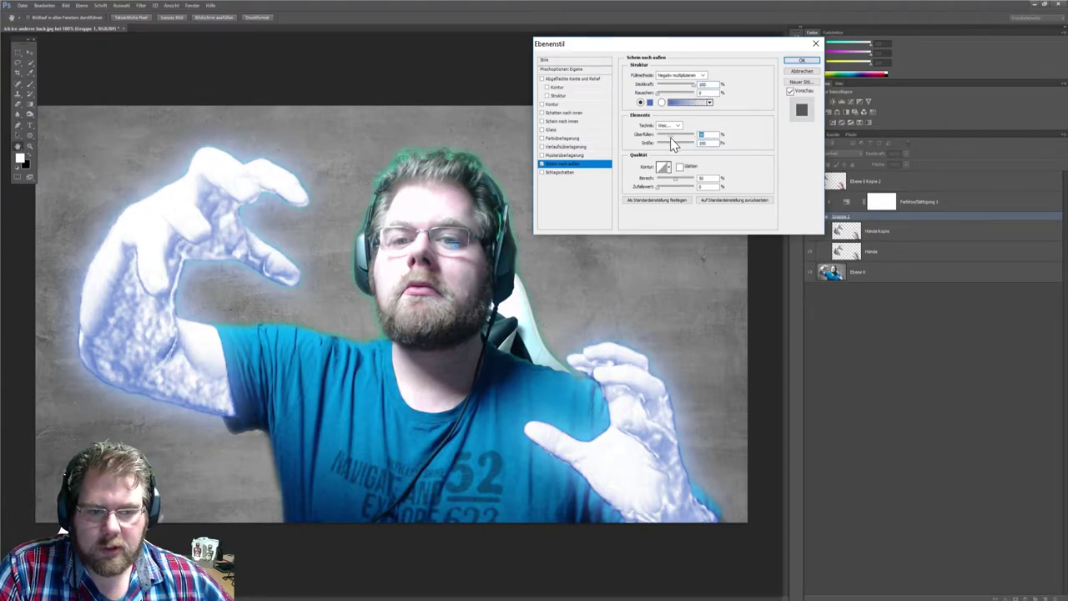
{"action": "left_click_drag", "start_coordinate": [671, 140], "coordinate": [615, 136]}
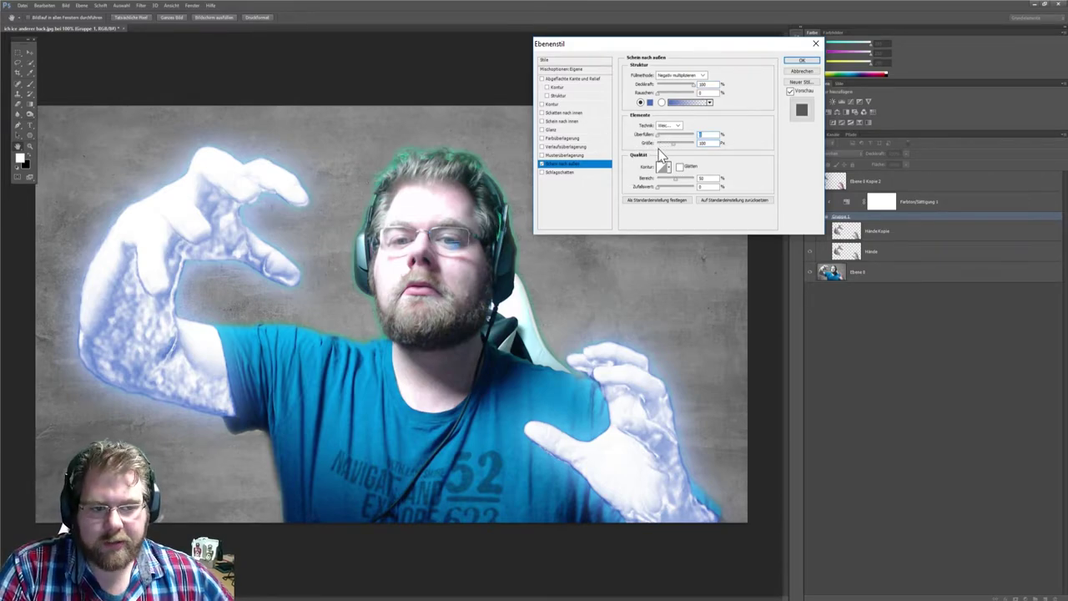
{"action": "left_click_drag", "start_coordinate": [687, 131], "coordinate": [667, 136]}
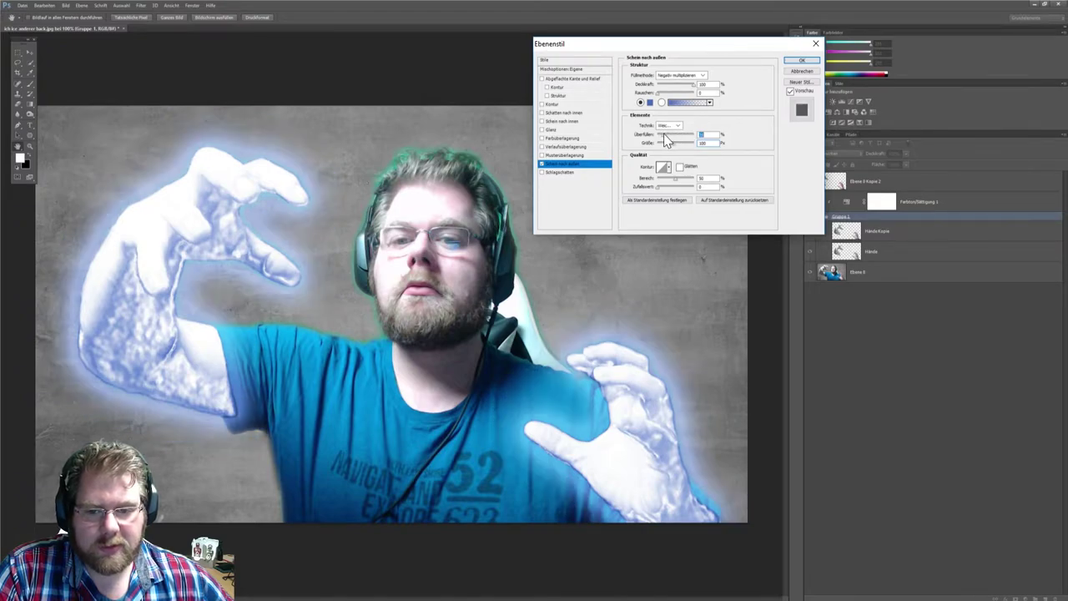
{"action": "mouse_move", "coordinate": [666, 140]}
{"action": "left_mouse_down"}
{"action": "mouse_move", "coordinate": [676, 139]}
{"action": "mouse_move", "coordinate": [657, 142]}
{"action": "left_mouse_up"}
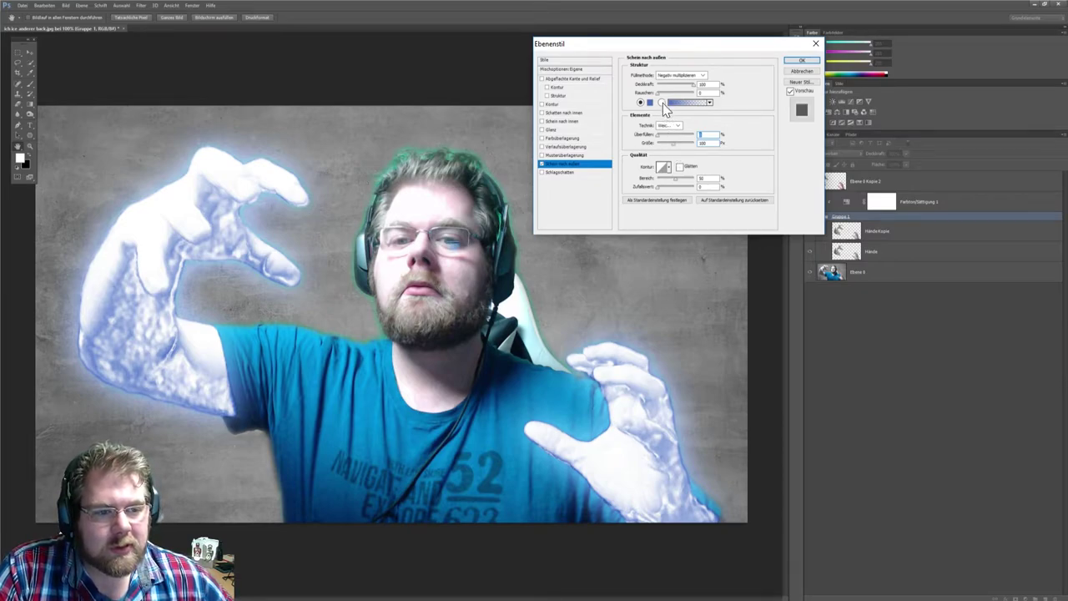
Set the outer glow blend mode to Ineinanderkopieren.
{"action": "left_click", "coordinate": [680, 75]}
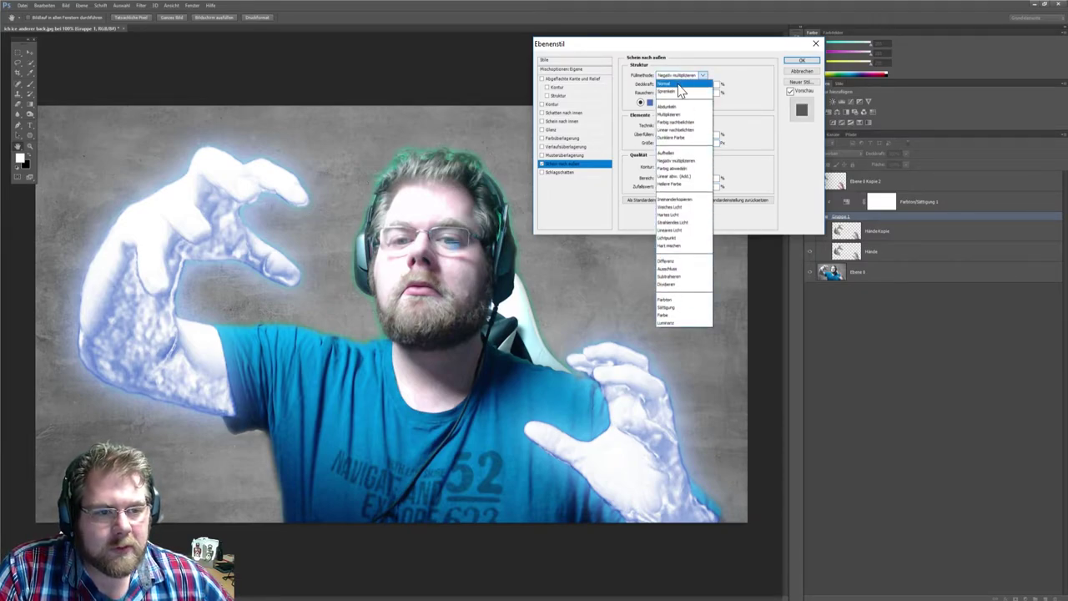
{"action": "left_click", "coordinate": [679, 84]}
{"action": "left_click", "coordinate": [703, 76]}
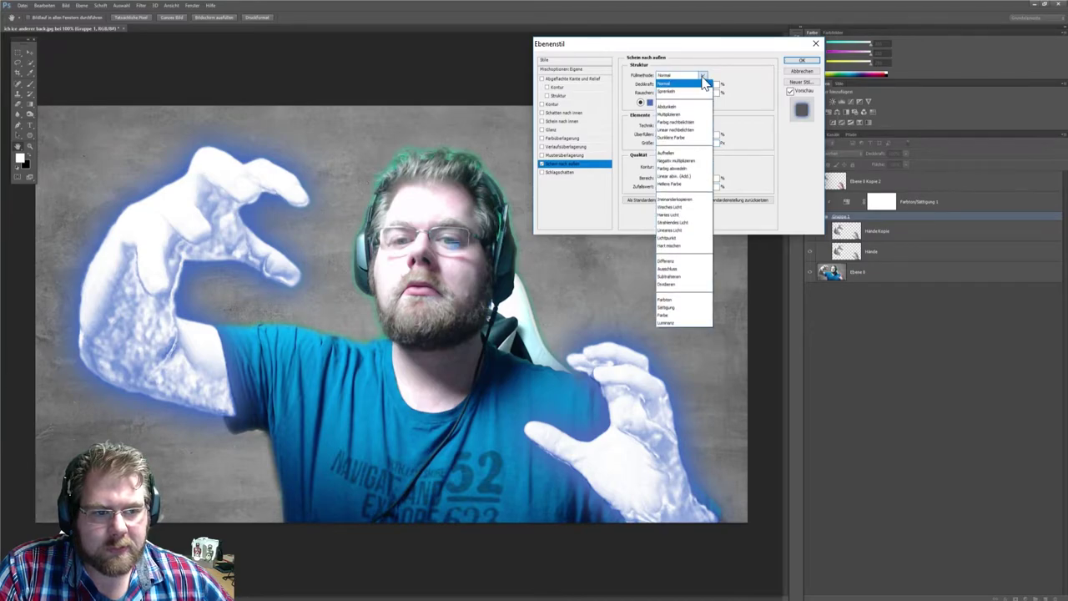
{"action": "left_click", "coordinate": [678, 200]}
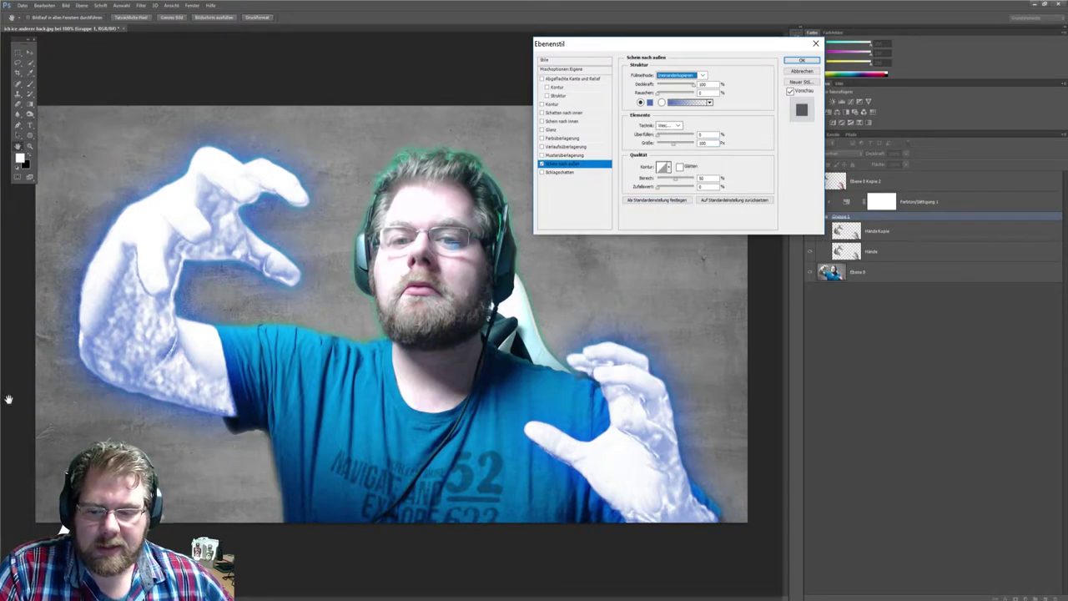
{"action": "left_click", "coordinate": [703, 77]}
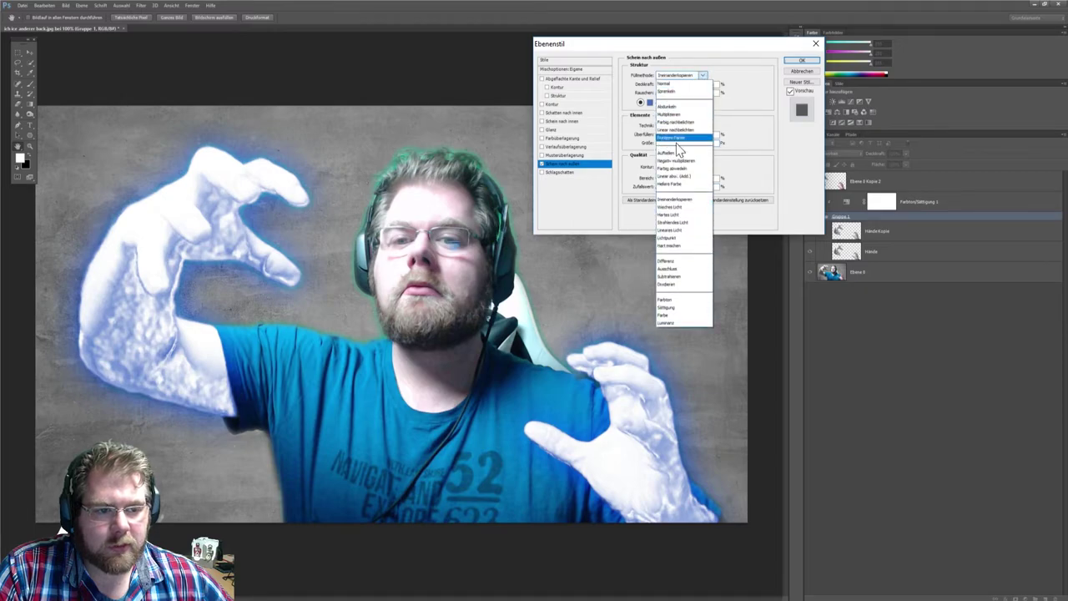
{"action": "left_click", "coordinate": [676, 206]}
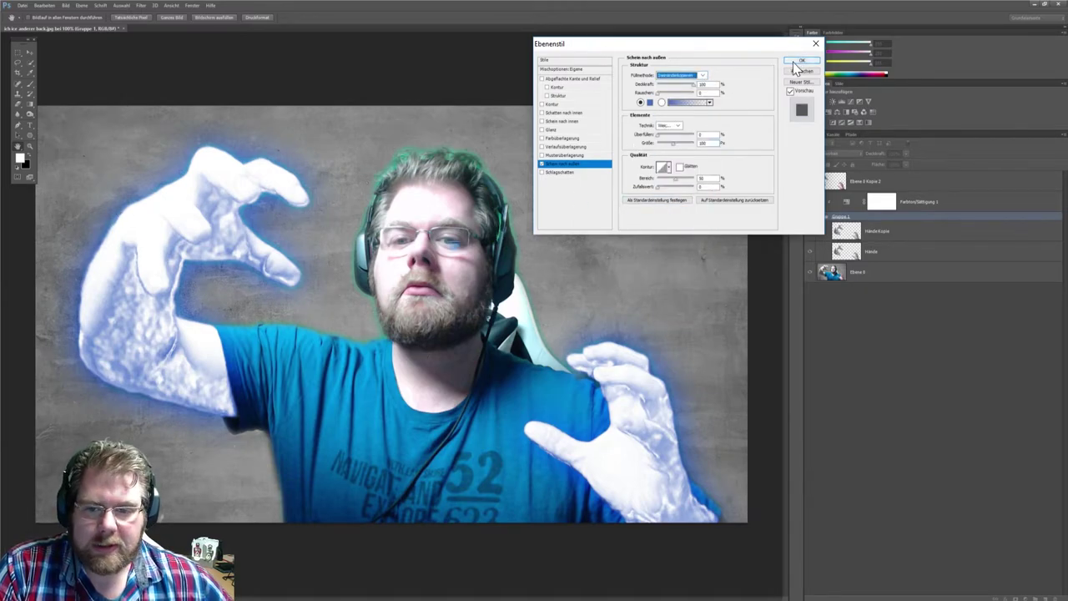
Lighten the glow colour to a bright pale blue and apply the style.
{"action": "left_click", "coordinate": [650, 102]}
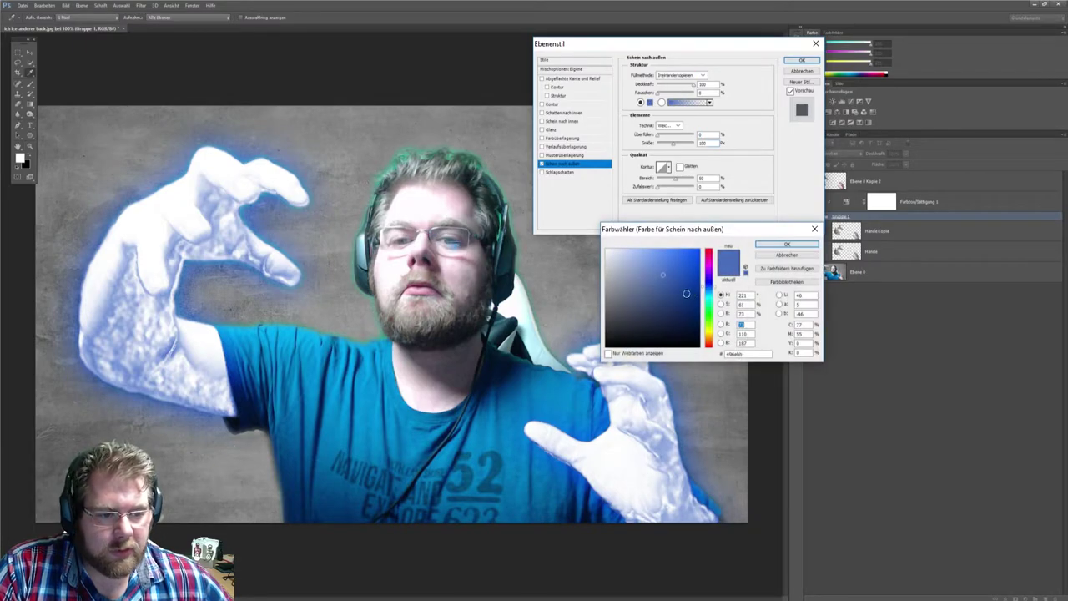
{"action": "left_click_drag", "start_coordinate": [662, 275], "coordinate": [641, 260]}
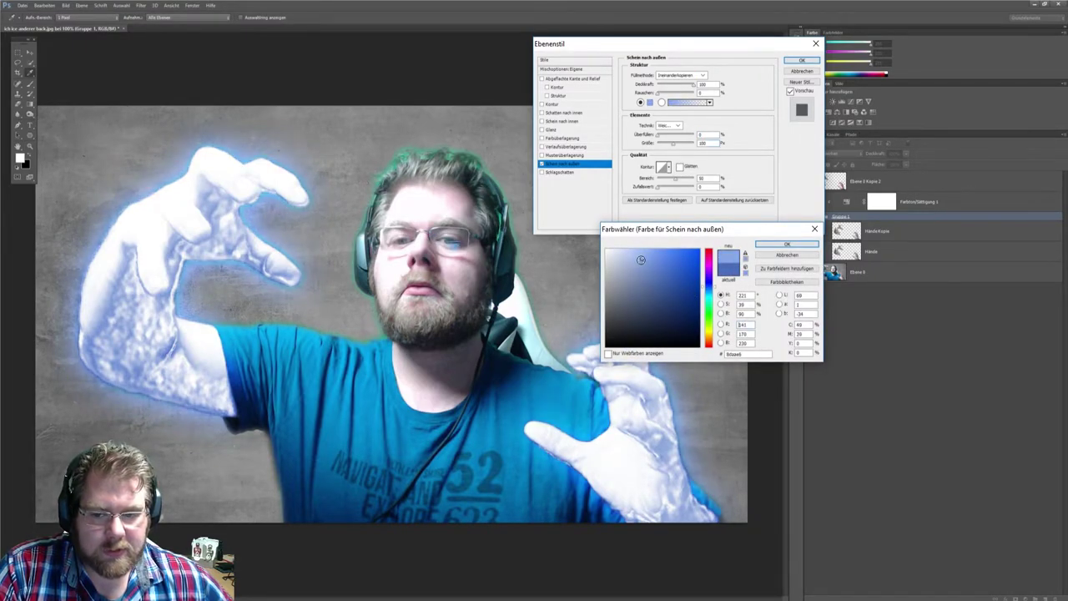
{"action": "left_click_drag", "start_coordinate": [641, 259], "coordinate": [626, 252]}
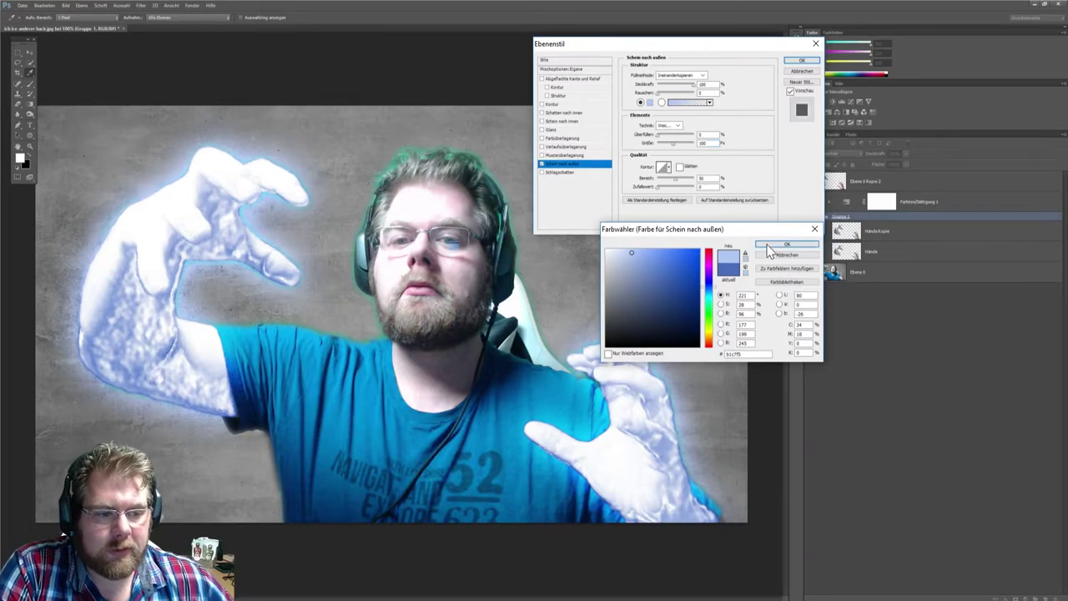
{"action": "left_click", "coordinate": [768, 248]}
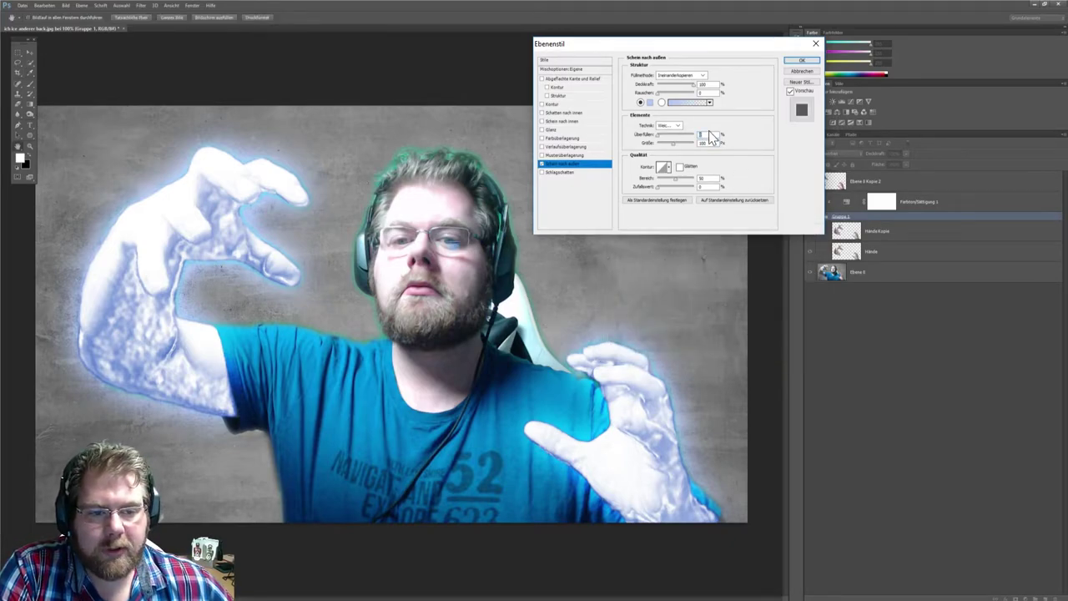
{"action": "left_click", "coordinate": [806, 62]}
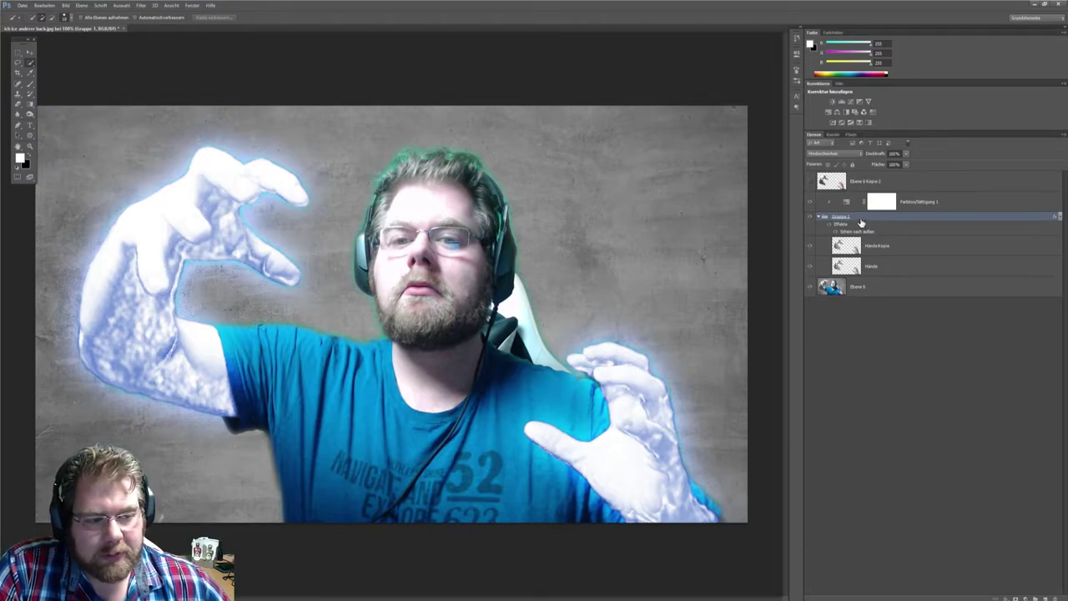
Add a layer mask to Gruppe 1 and set a soft 170 px, 0% hardness brush.
{"action": "left_click", "coordinate": [1026, 599]}
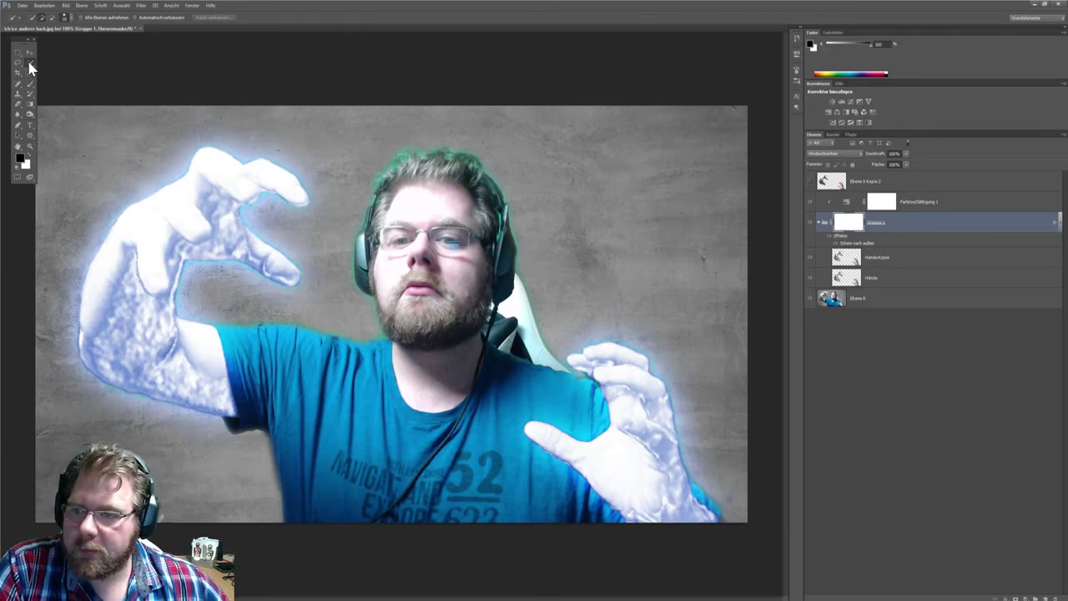
{"action": "left_click", "coordinate": [32, 83]}
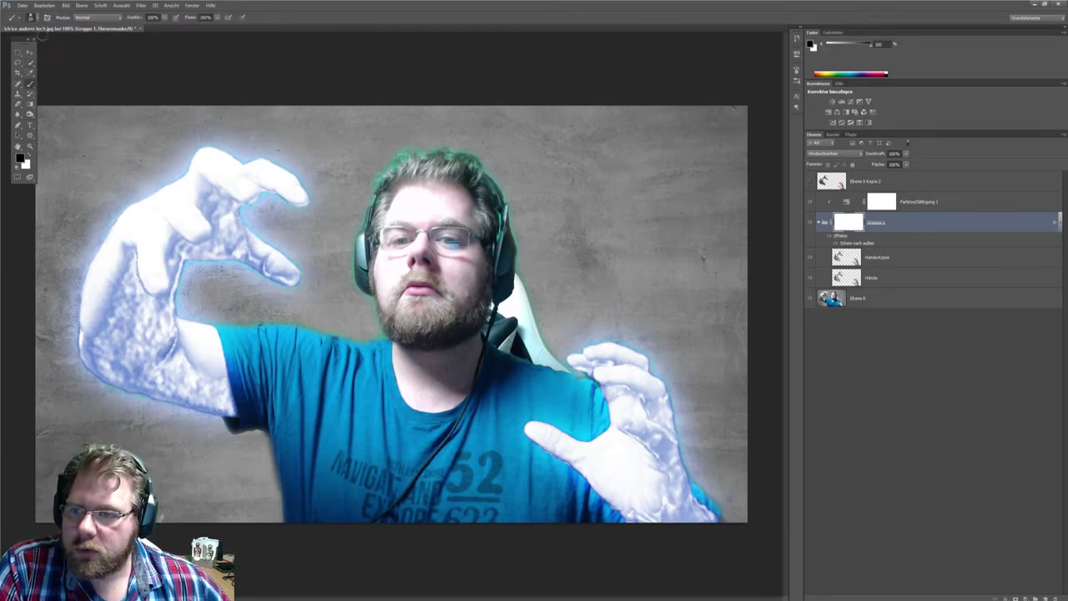
{"action": "left_click", "coordinate": [34, 18]}
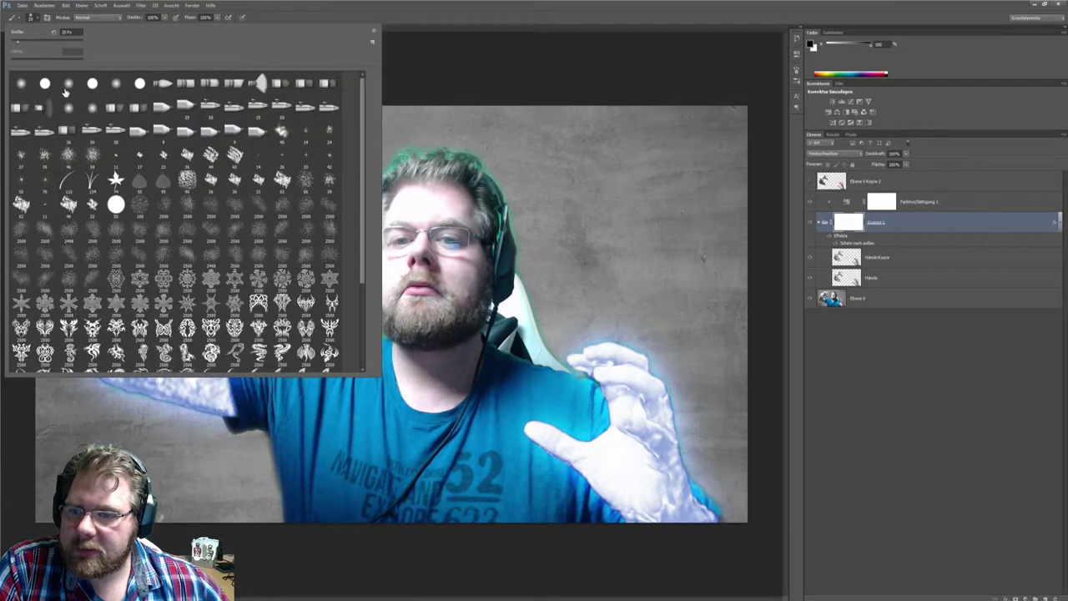
{"action": "left_click_drag", "start_coordinate": [20, 40], "coordinate": [44, 40]}
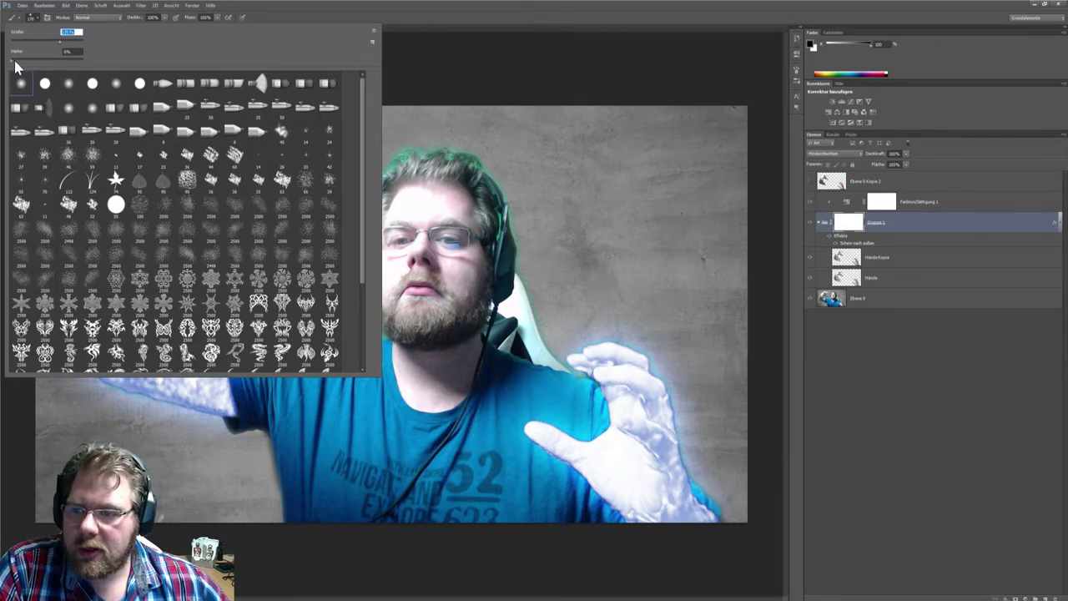
{"action": "key", "text": "Tab"}
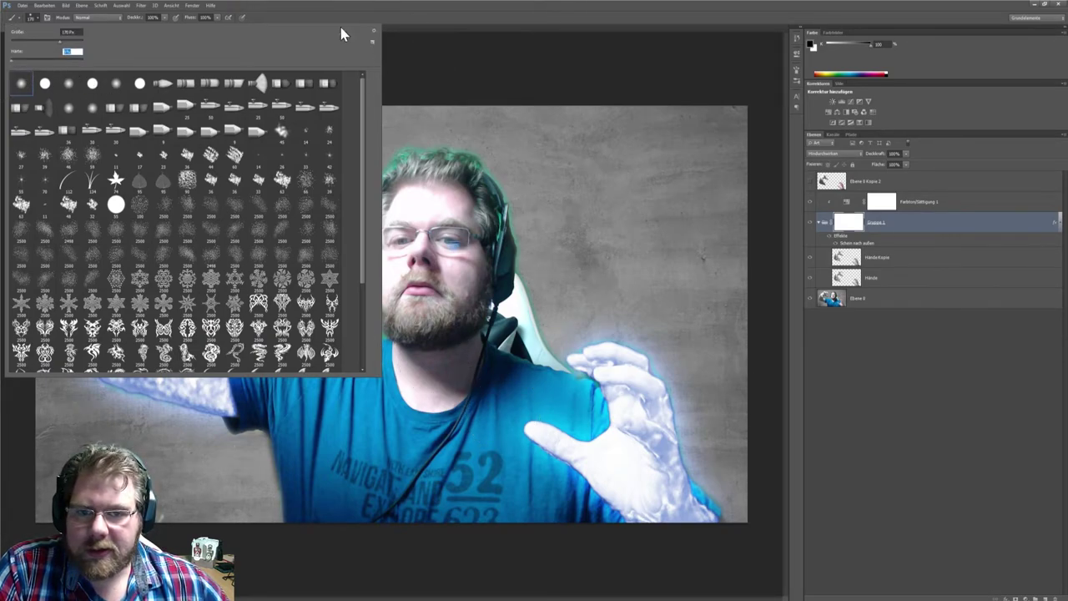
{"action": "left_click", "coordinate": [33, 17]}
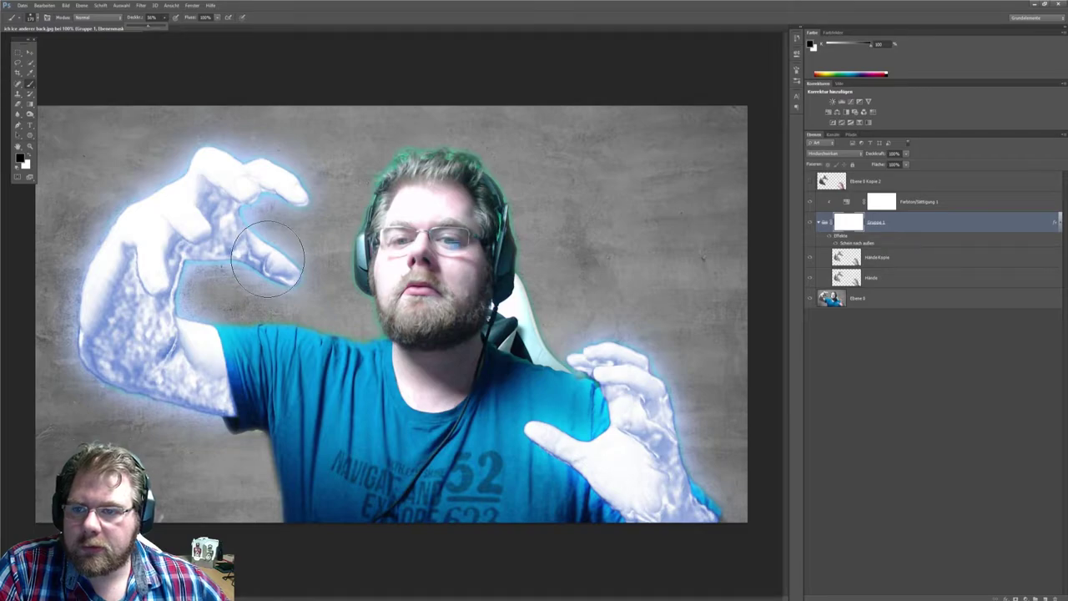
Mask the glow along the forearm near the sleeve and the lower right hand edge.
{"action": "left_click_drag", "start_coordinate": [361, 348], "coordinate": [239, 436]}
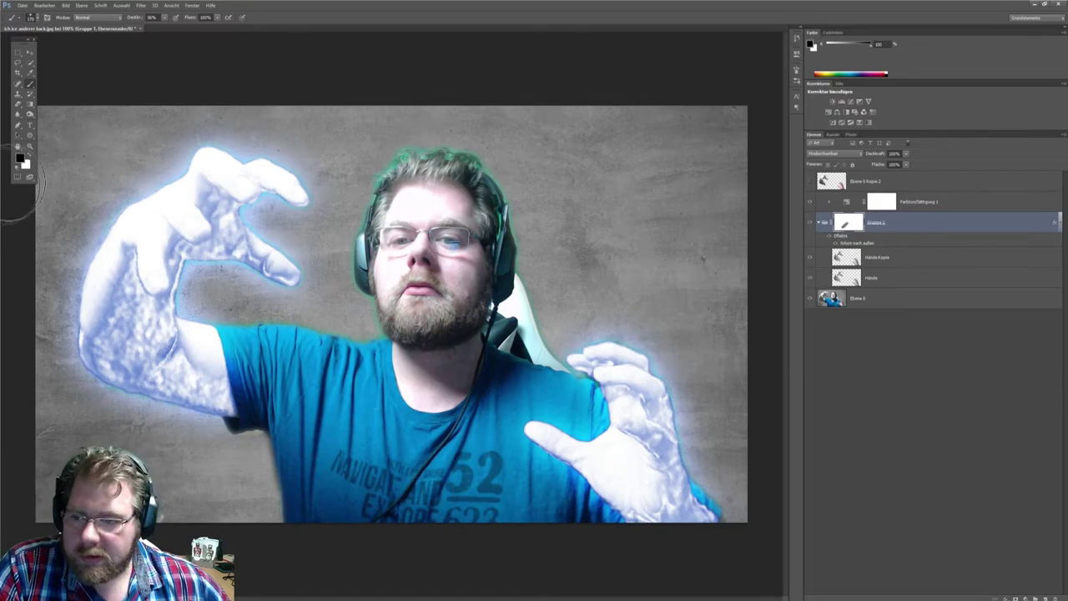
{"action": "left_click", "coordinate": [29, 155]}
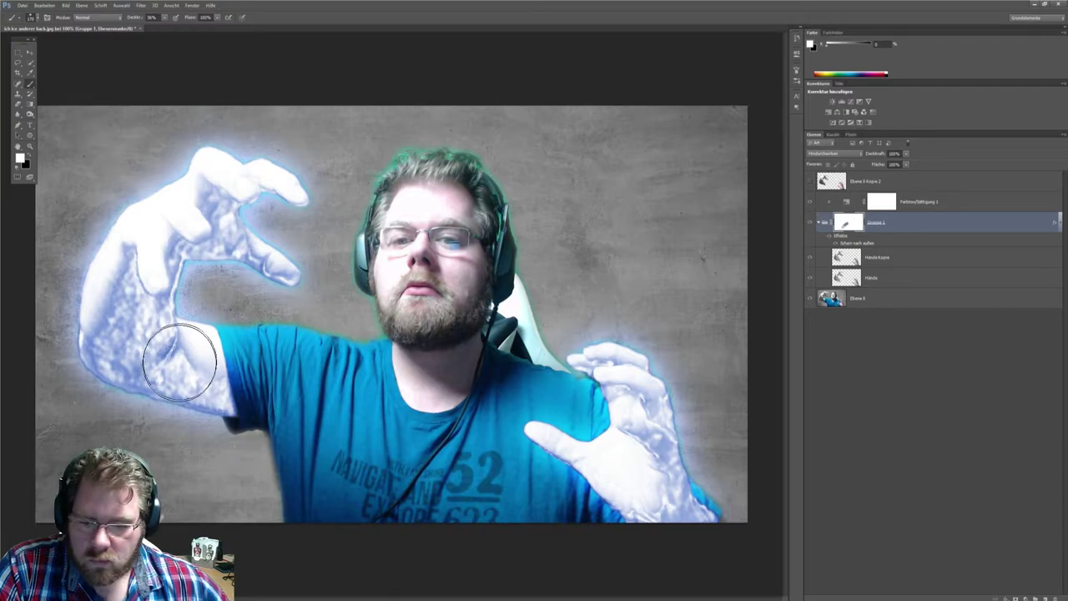
{"action": "mouse_move", "coordinate": [179, 345]}
{"action": "left_mouse_down"}
{"action": "mouse_move", "coordinate": [242, 384]}
{"action": "mouse_move", "coordinate": [194, 351]}
{"action": "left_mouse_up"}
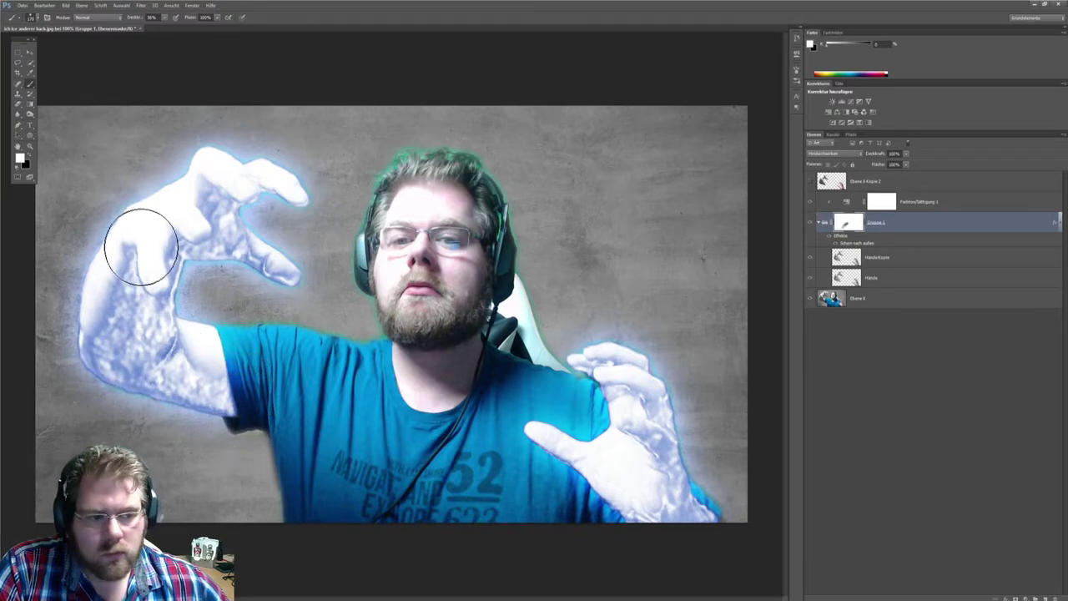
{"action": "left_click", "coordinate": [31, 154]}
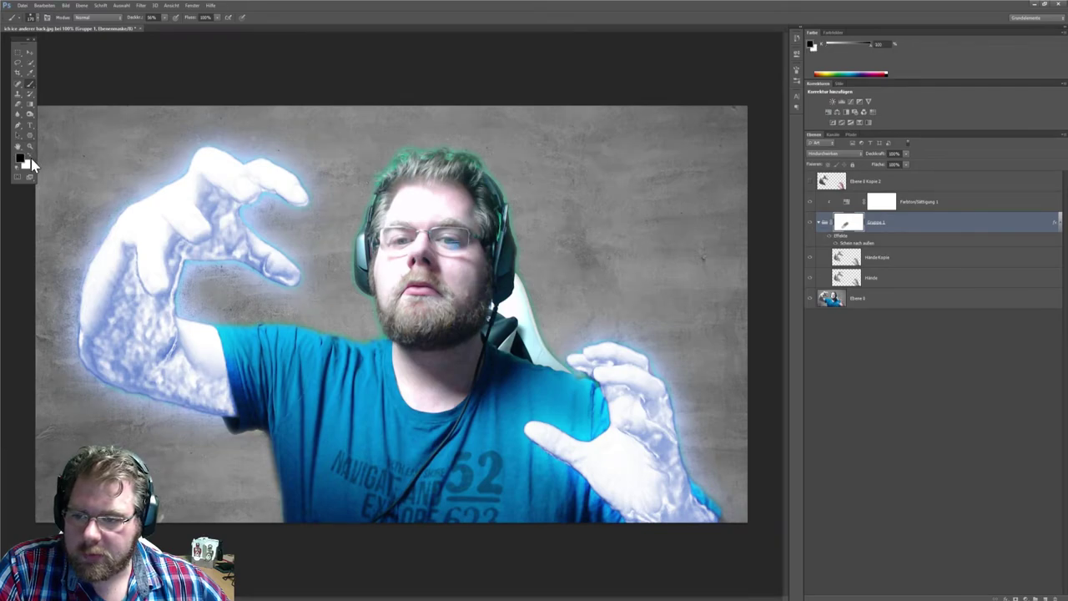
{"action": "mouse_move", "coordinate": [209, 351]}
{"action": "left_mouse_down"}
{"action": "mouse_move", "coordinate": [237, 417]}
{"action": "mouse_move", "coordinate": [208, 409]}
{"action": "left_mouse_up"}
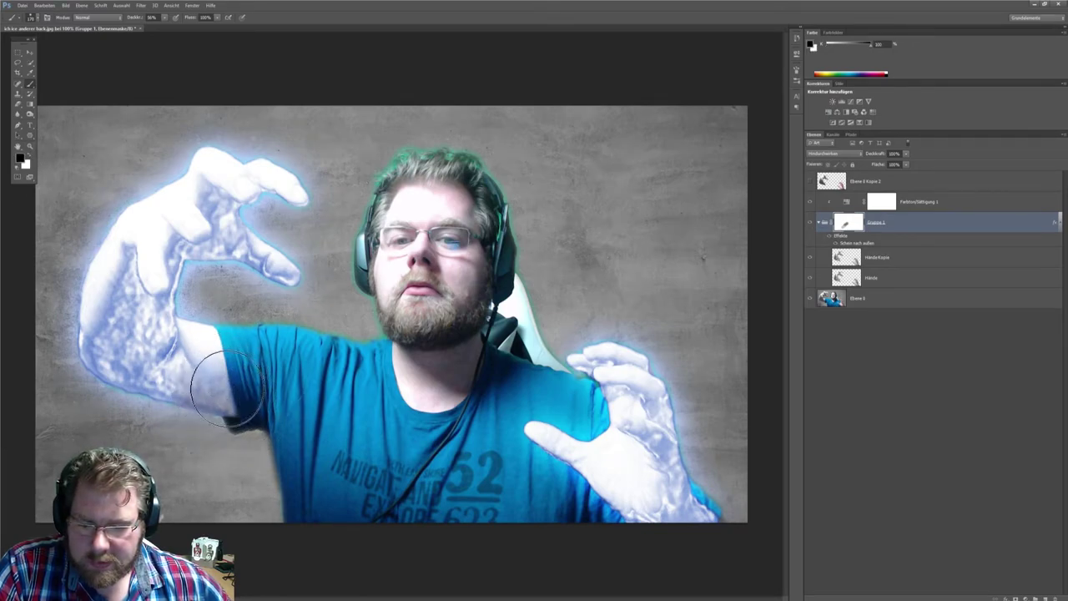
{"action": "mouse_move", "coordinate": [208, 407]}
{"action": "left_mouse_down"}
{"action": "mouse_move", "coordinate": [227, 347]}
{"action": "mouse_move", "coordinate": [190, 418]}
{"action": "mouse_move", "coordinate": [215, 389]}
{"action": "mouse_move", "coordinate": [182, 426]}
{"action": "mouse_move", "coordinate": [227, 435]}
{"action": "mouse_move", "coordinate": [229, 350]}
{"action": "left_mouse_up"}
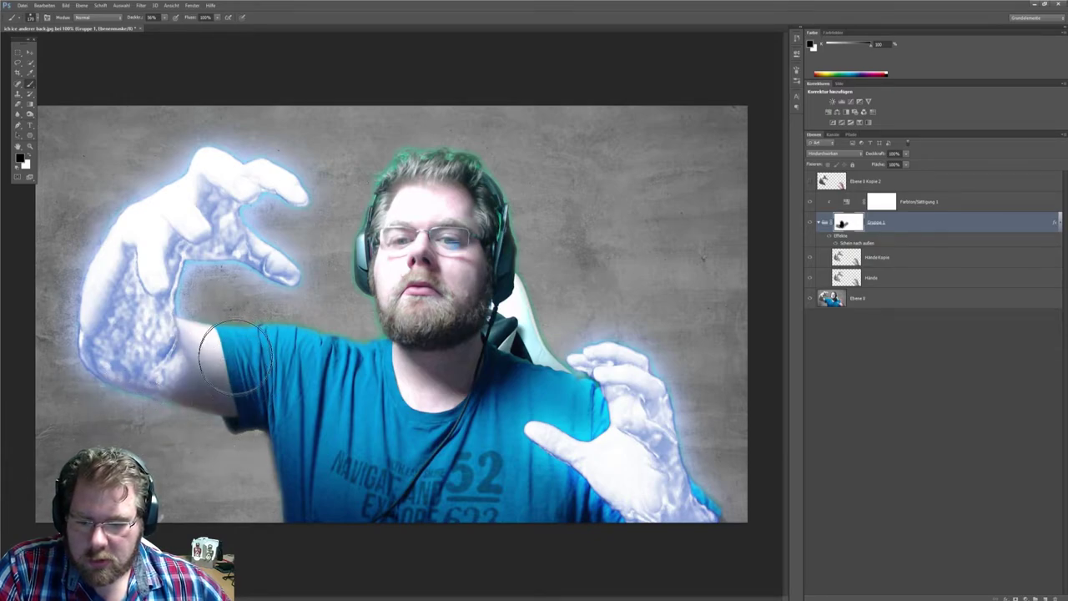
{"action": "mouse_move", "coordinate": [692, 505]}
{"action": "left_mouse_down"}
{"action": "mouse_move", "coordinate": [636, 547]}
{"action": "mouse_move", "coordinate": [725, 499]}
{"action": "left_mouse_up"}
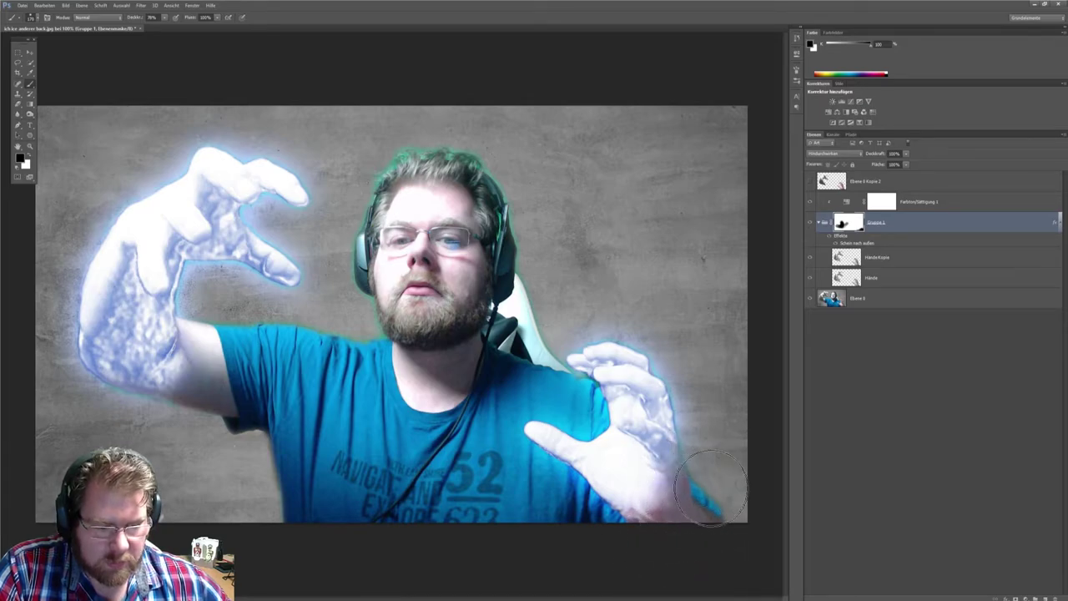
Restore the glow on the left wrist, then soften the forearm with 34% brush opacity.
{"action": "left_click_drag", "start_coordinate": [149, 399], "coordinate": [175, 370]}
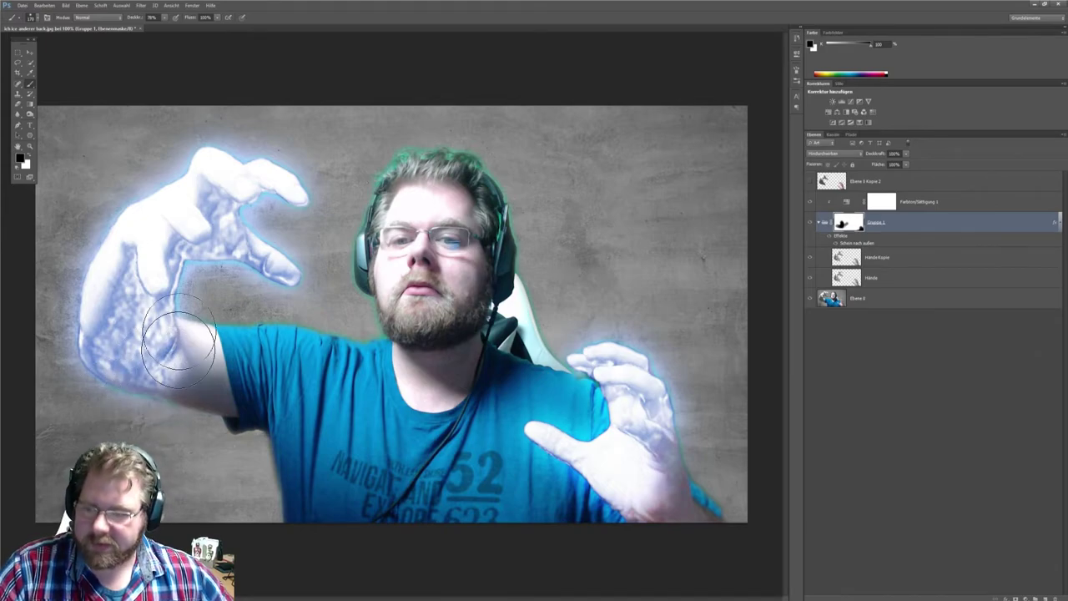
{"action": "key", "text": "x"}
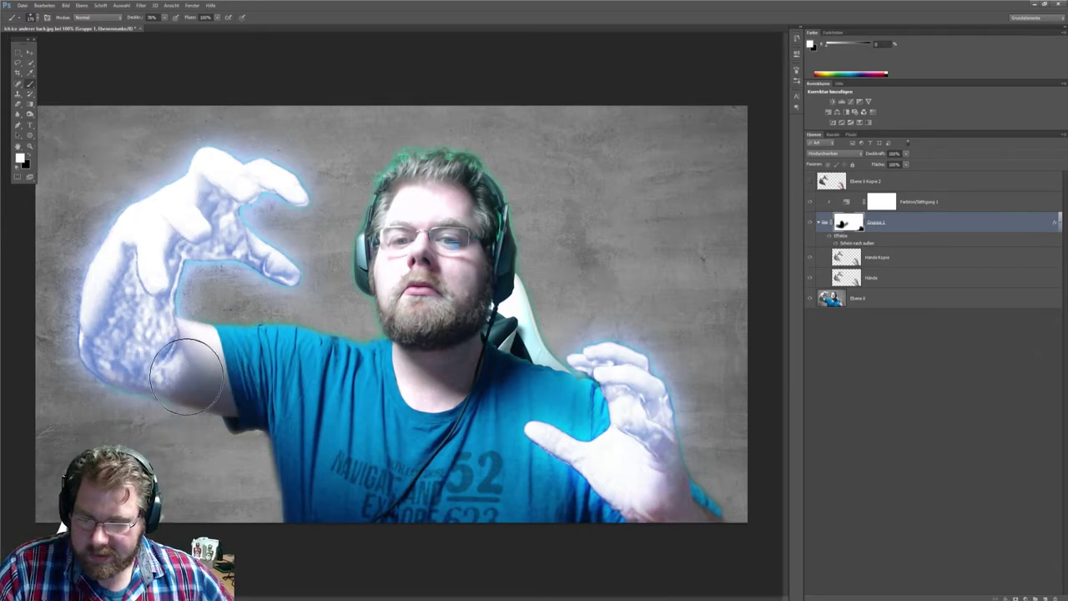
{"action": "left_click_drag", "start_coordinate": [189, 367], "coordinate": [185, 361]}
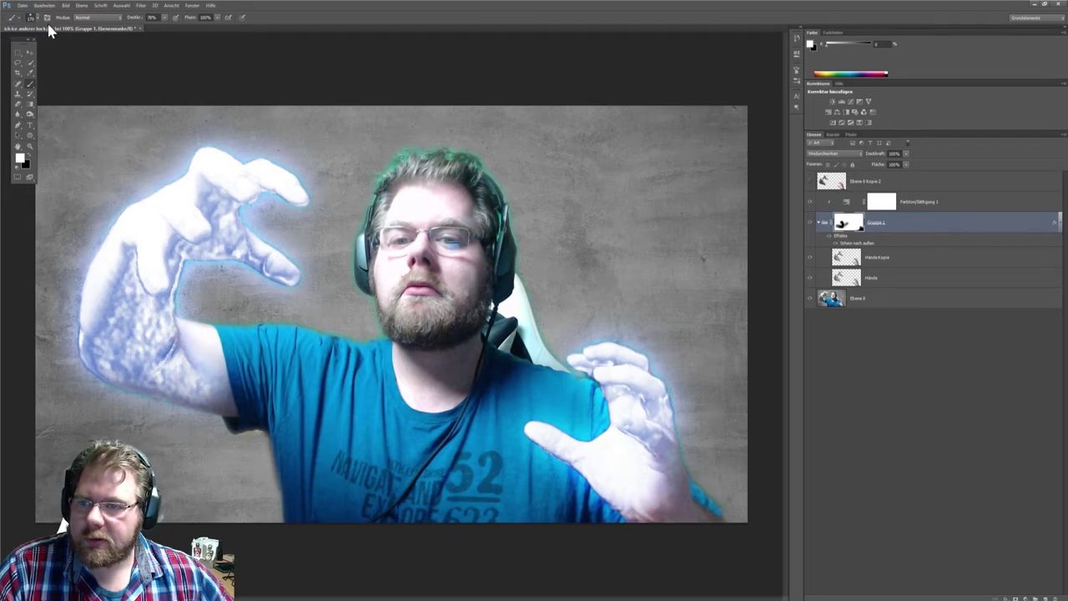
{"action": "left_click", "coordinate": [29, 157]}
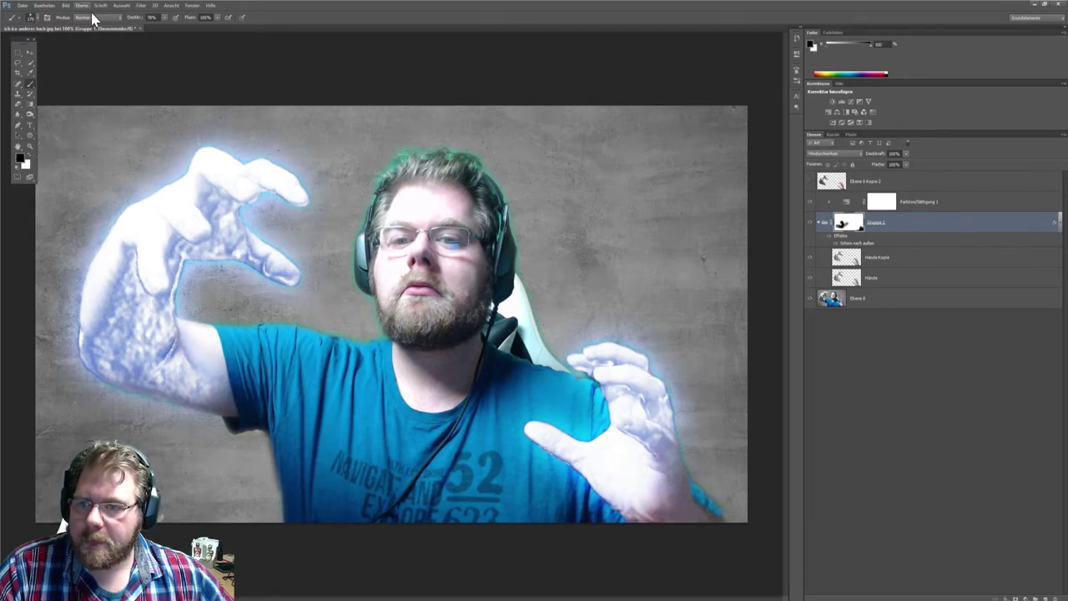
{"action": "left_click", "coordinate": [164, 17]}
{"action": "left_click_drag", "start_coordinate": [148, 32], "coordinate": [150, 32]}
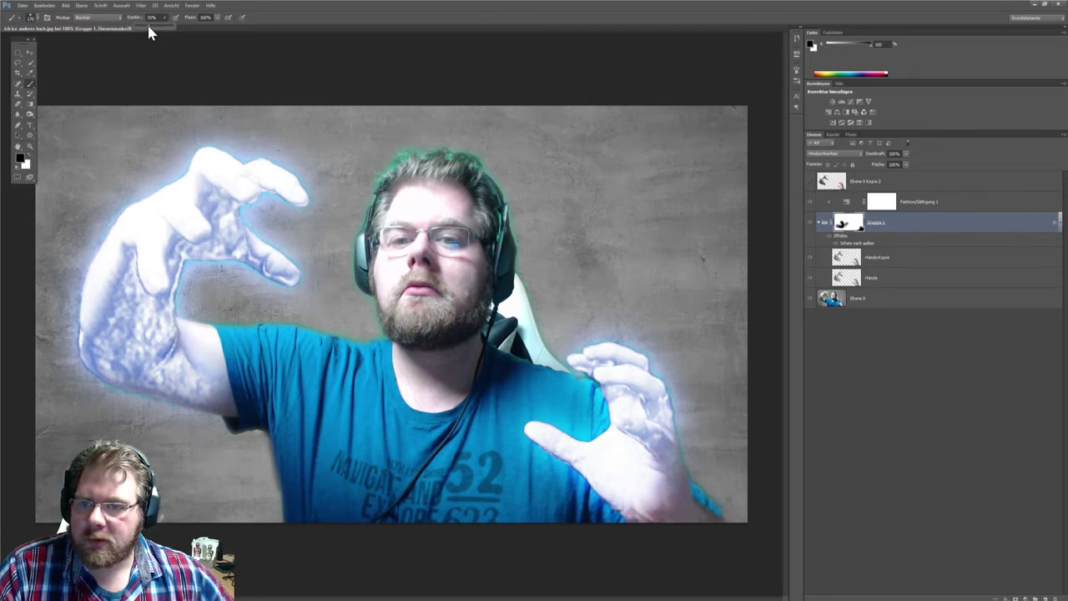
{"action": "mouse_move", "coordinate": [192, 373]}
{"action": "left_mouse_down"}
{"action": "mouse_move", "coordinate": [216, 340]}
{"action": "mouse_move", "coordinate": [112, 427]}
{"action": "mouse_move", "coordinate": [209, 410]}
{"action": "left_mouse_up"}
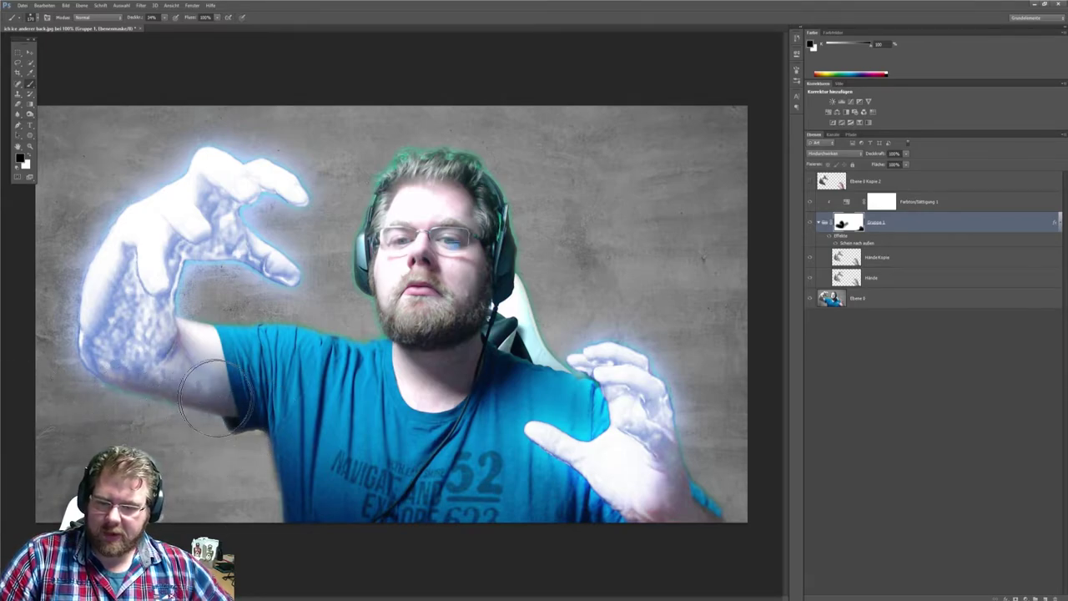
{"action": "mouse_move", "coordinate": [209, 415]}
{"action": "left_mouse_down"}
{"action": "mouse_move", "coordinate": [142, 361]}
{"action": "mouse_move", "coordinate": [238, 340]}
{"action": "mouse_move", "coordinate": [200, 442]}
{"action": "mouse_move", "coordinate": [92, 431]}
{"action": "left_mouse_up"}
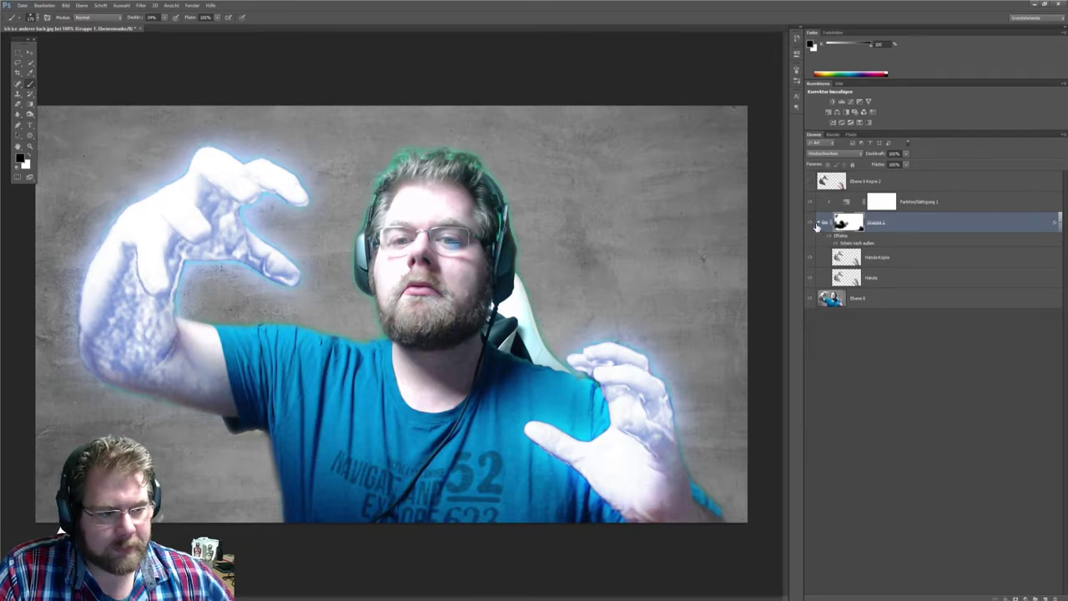
Move Ebene 0 Kopie 2 below Gruppe 1, load its hands outline as a selection, target Ebene 0.
{"action": "left_click", "coordinate": [818, 224]}
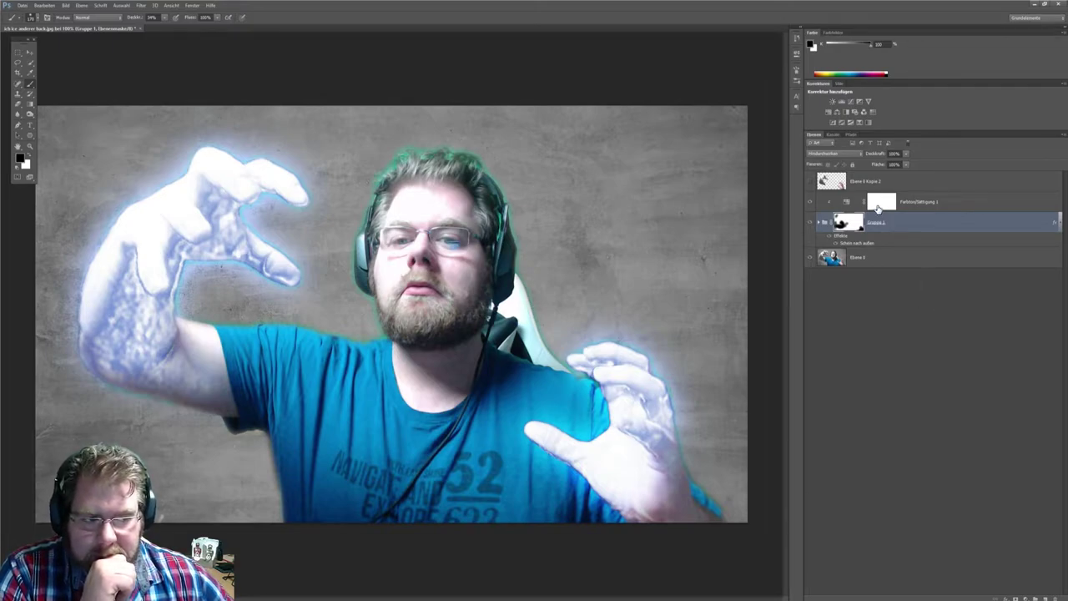
{"action": "left_click_drag", "start_coordinate": [837, 181], "coordinate": [855, 250]}
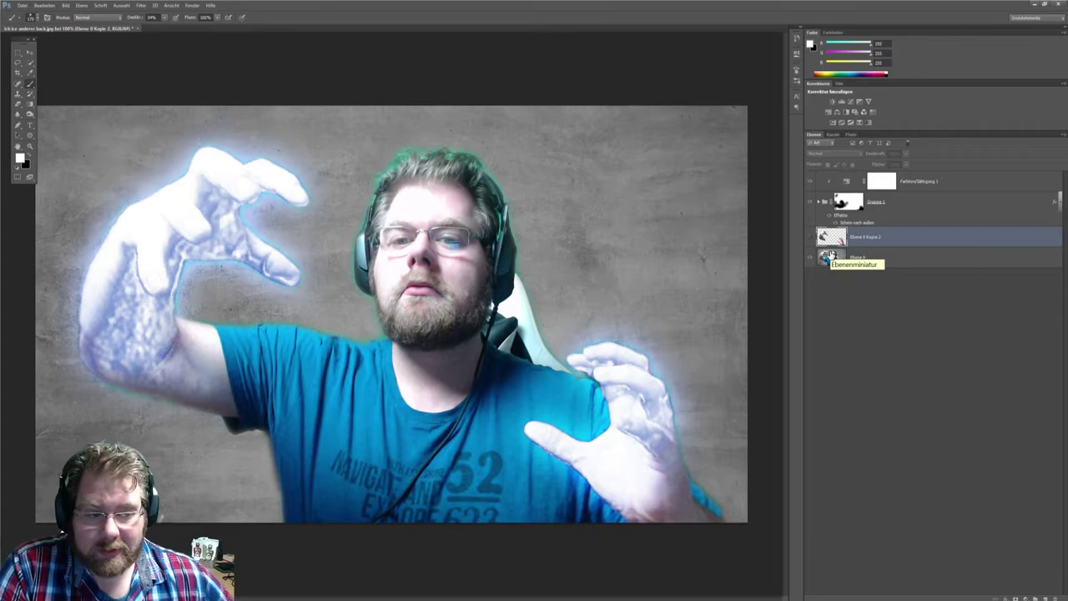
{"action": "left_click", "coordinate": [825, 237], "text": "ctrl"}
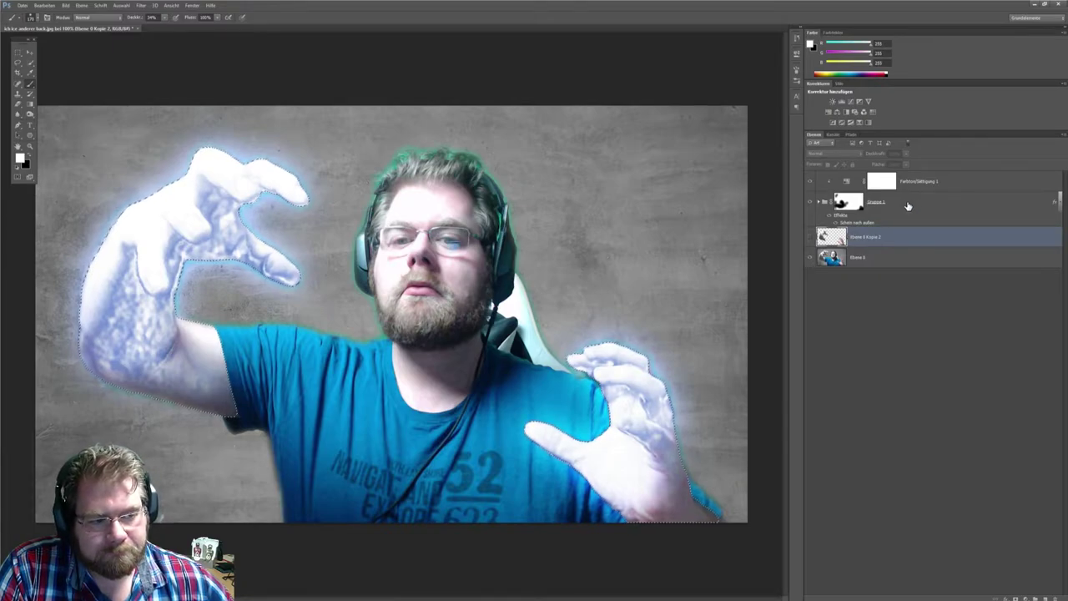
{"action": "left_click", "coordinate": [912, 355]}
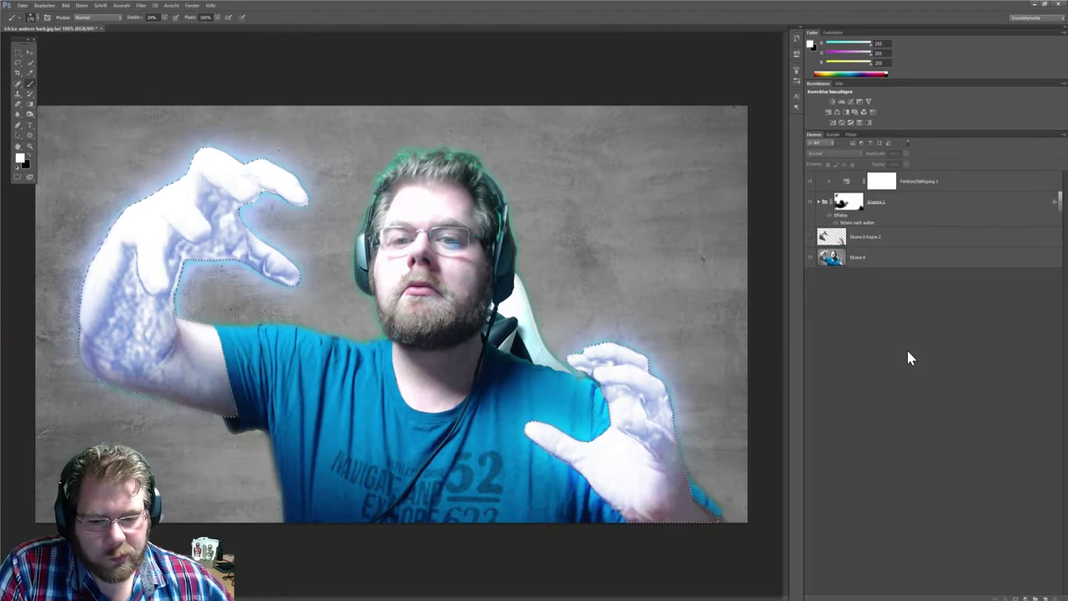
{"action": "left_click", "coordinate": [877, 265]}
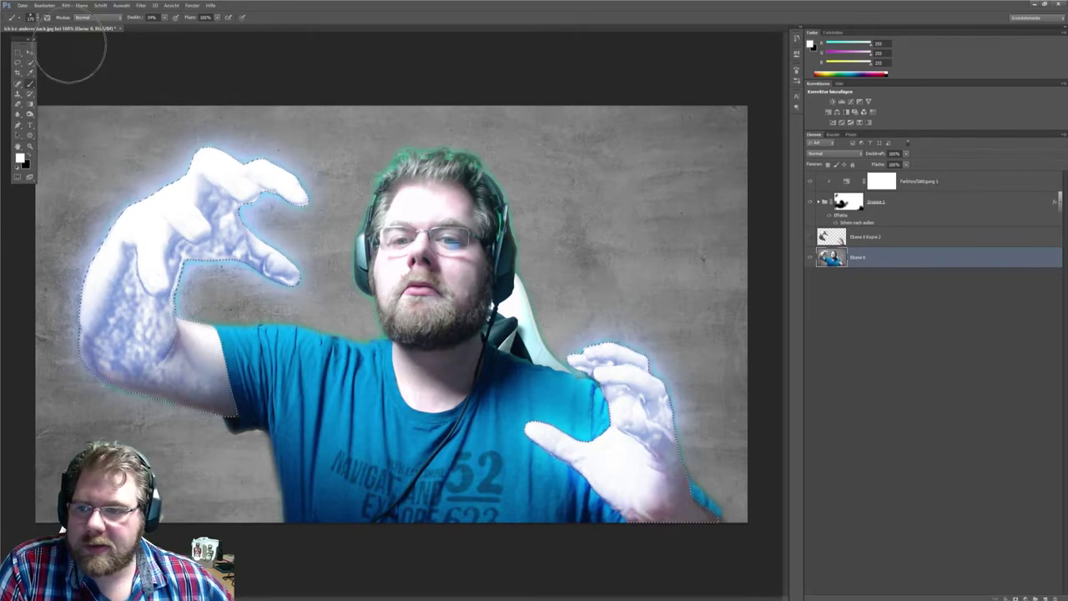
Hide Gruppe 1, quick-select the man, and copy him onto new layer Ebene 1.
{"action": "left_click", "coordinate": [17, 52]}
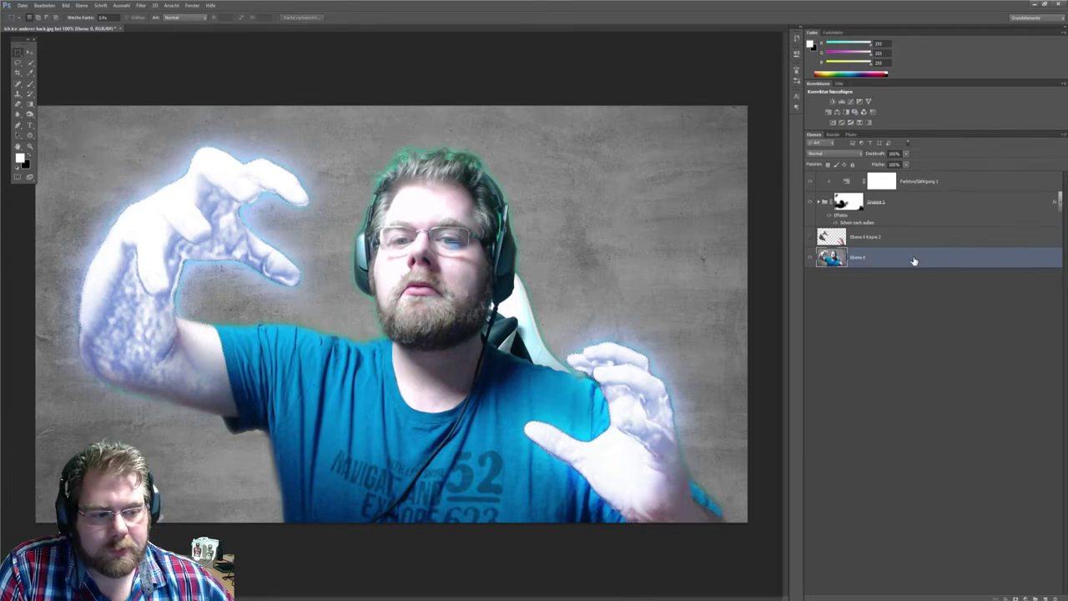
{"action": "left_click", "coordinate": [30, 64]}
{"action": "left_click", "coordinate": [809, 201]}
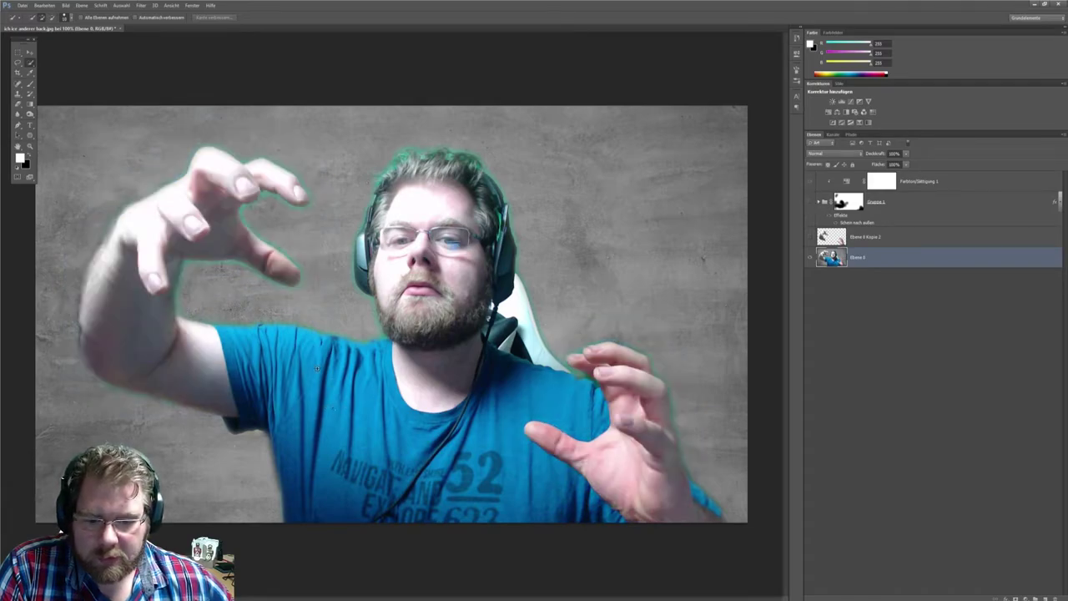
{"action": "left_click_drag", "start_coordinate": [148, 244], "coordinate": [232, 234]}
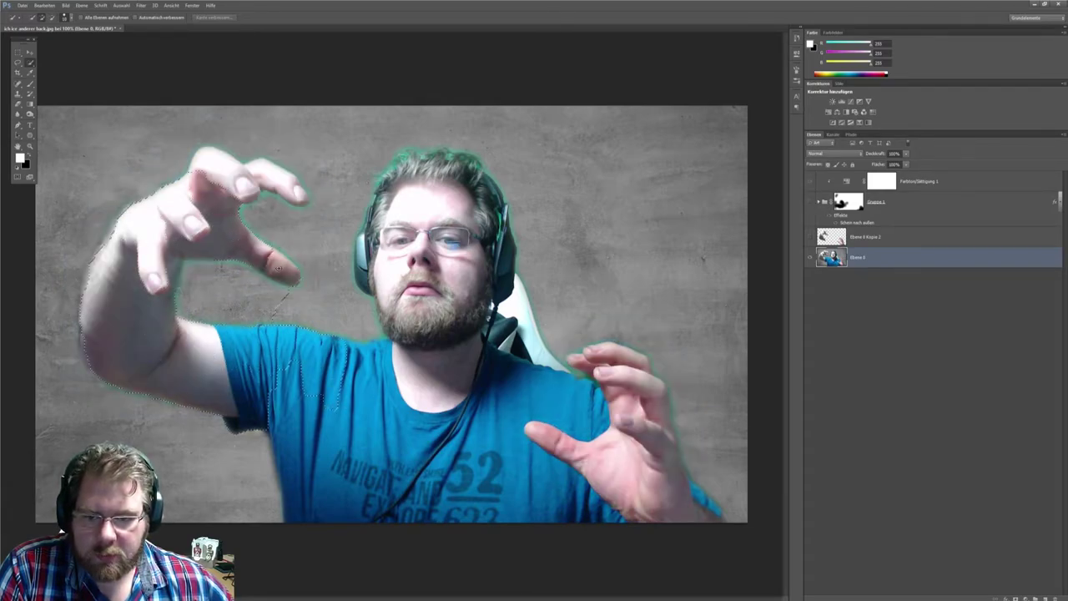
{"action": "left_click", "coordinate": [301, 196]}
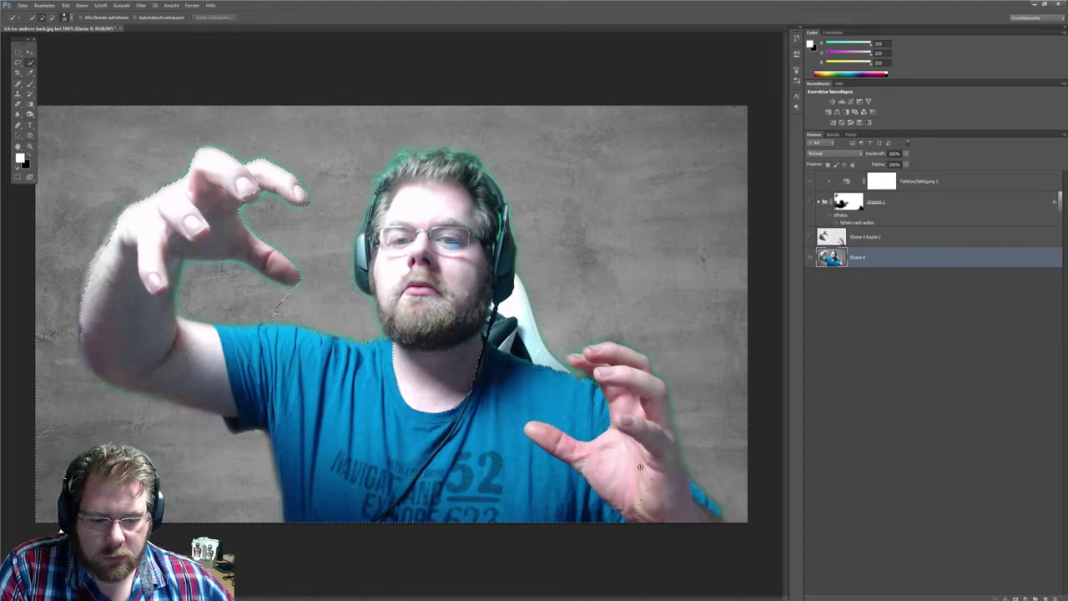
{"action": "left_click", "coordinate": [667, 501]}
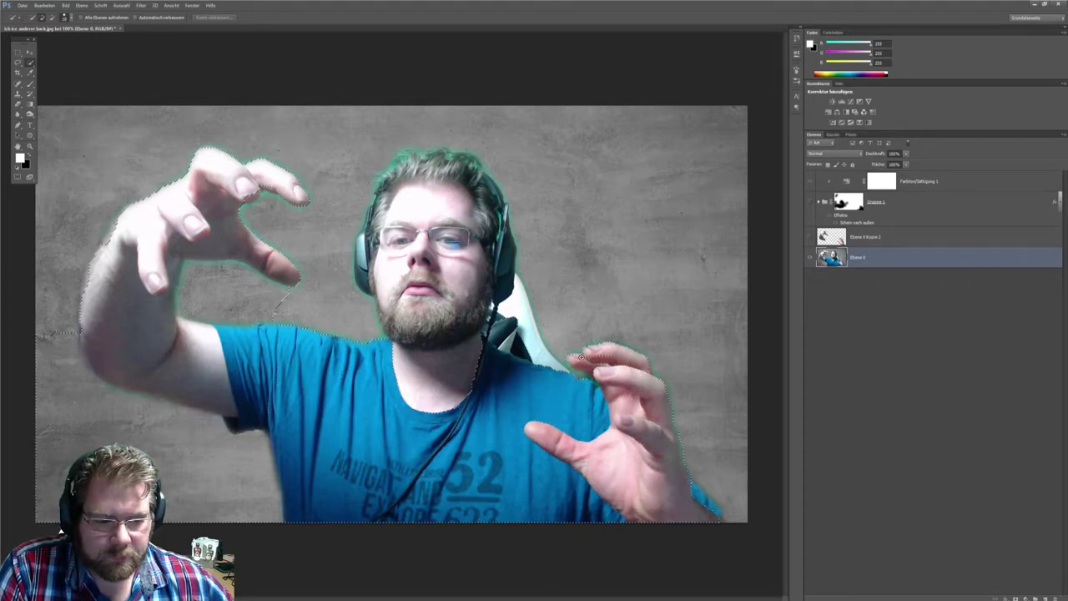
{"action": "left_click", "coordinate": [697, 461], "text": "alt"}
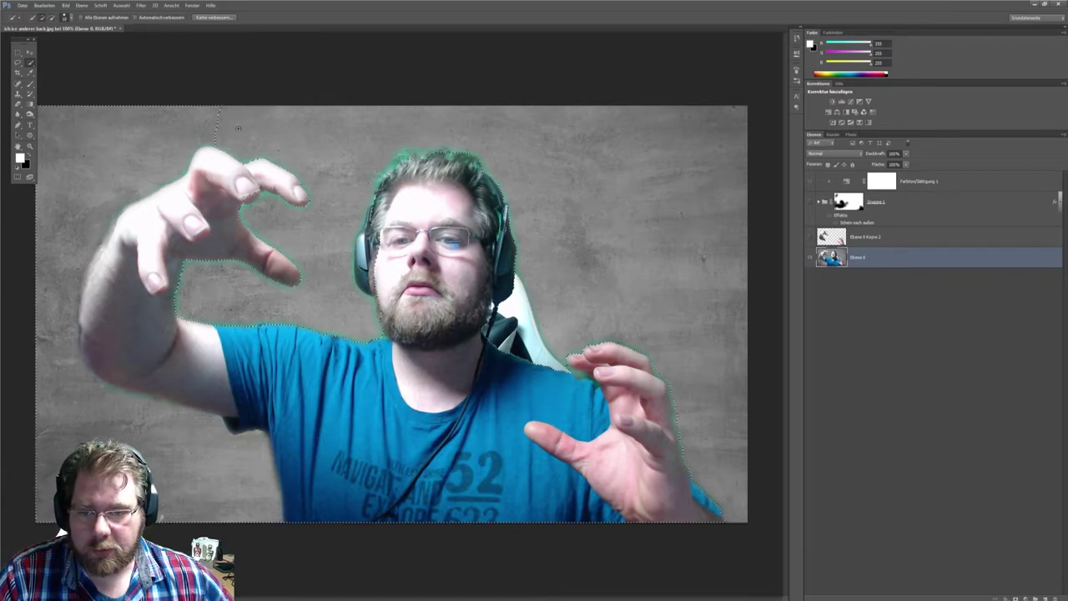
{"action": "left_click", "coordinate": [71, 198]}
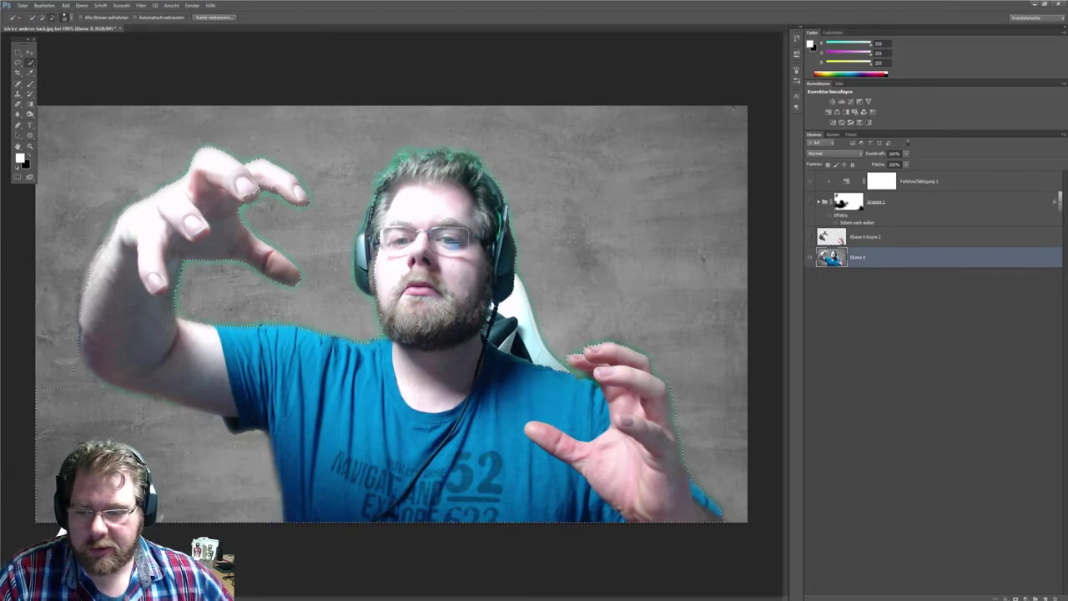
{"action": "left_click", "coordinate": [406, 401]}
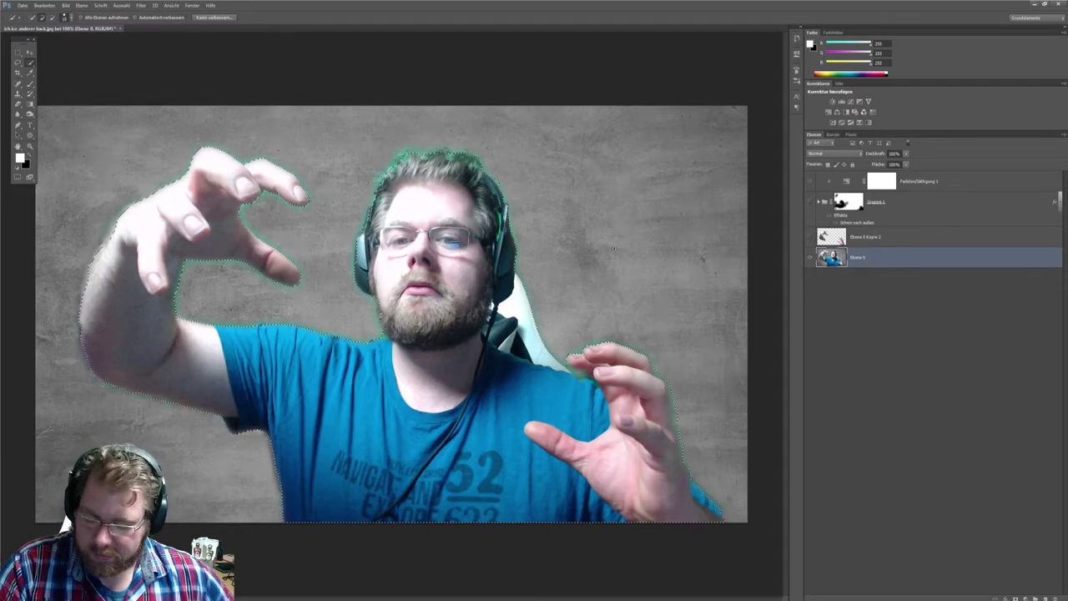
{"action": "key", "text": "ctrl+j"}
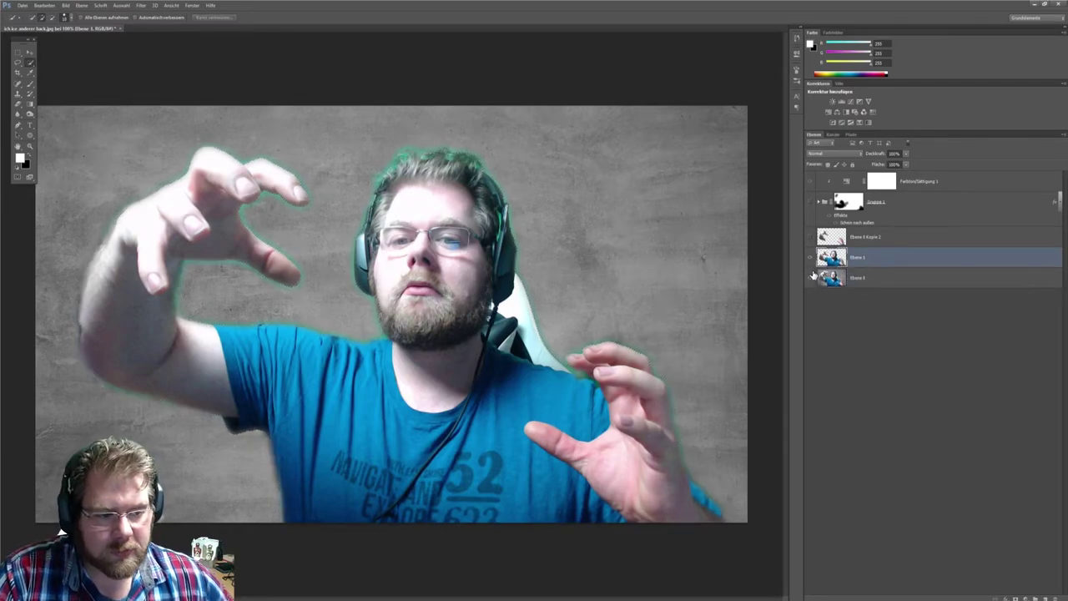
{"action": "left_click", "coordinate": [810, 277]}
Give Ebene 1 a large outer glow using a gradient whose end stop is cyan.
{"action": "left_click", "coordinate": [809, 278]}
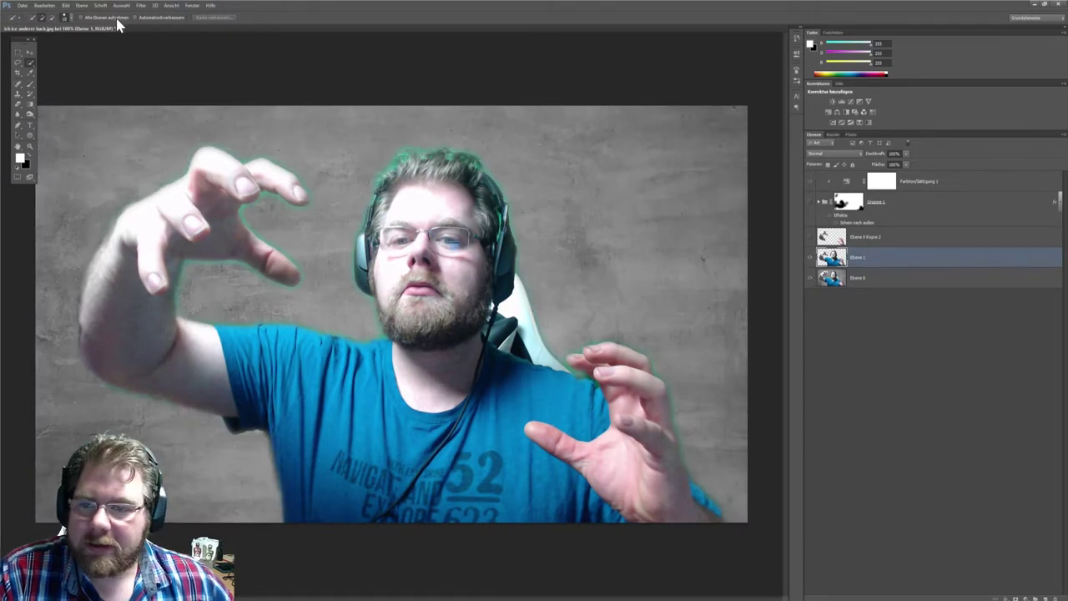
{"action": "double_click", "coordinate": [868, 261]}
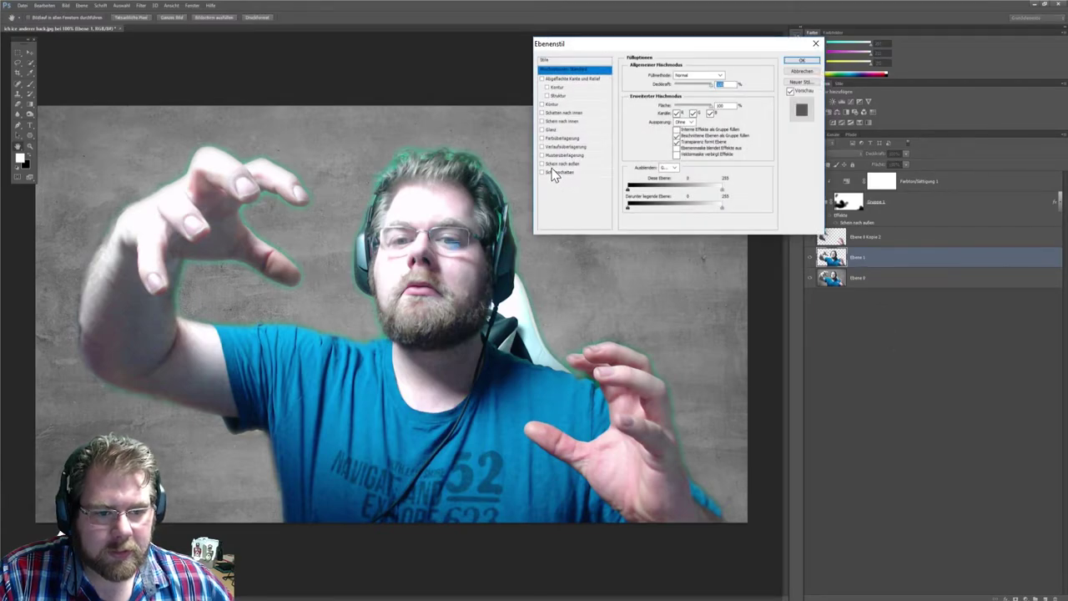
{"action": "left_click", "coordinate": [552, 166]}
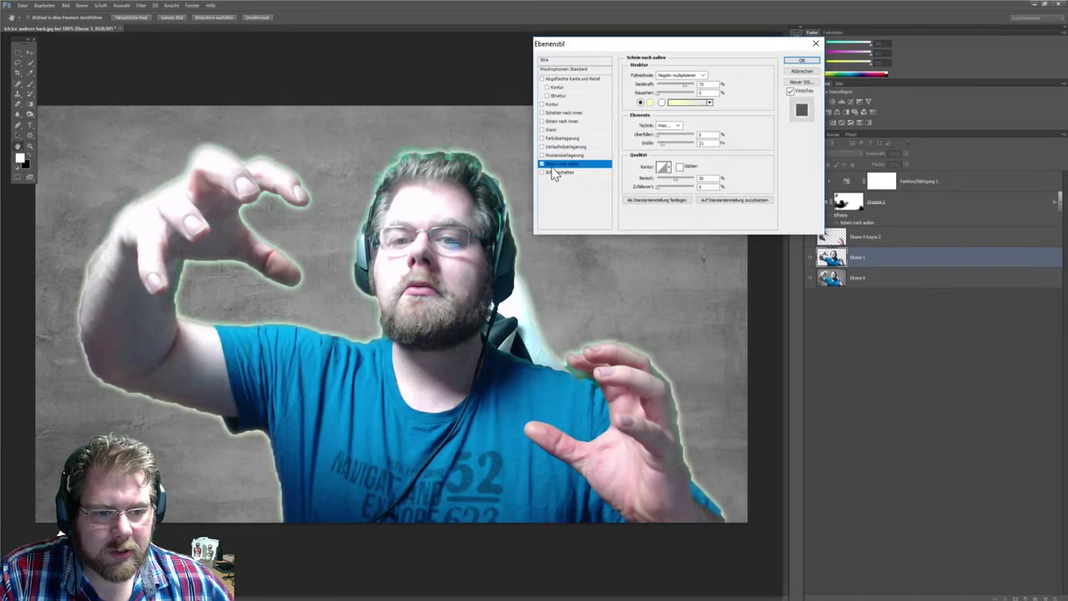
{"action": "left_click", "coordinate": [673, 102]}
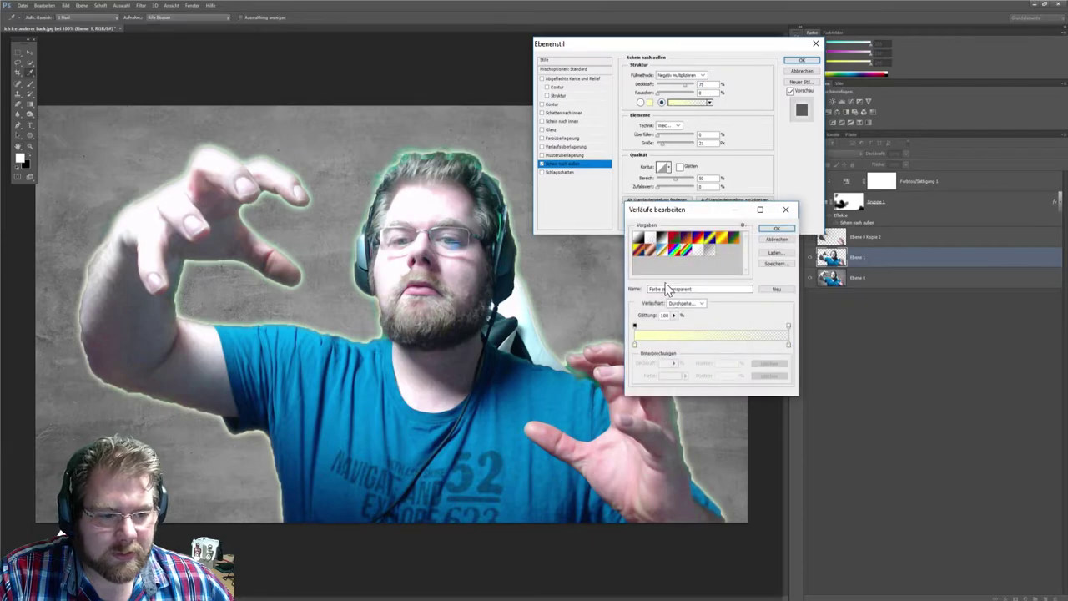
{"action": "left_click", "coordinate": [638, 346]}
{"action": "left_click", "coordinate": [668, 376]}
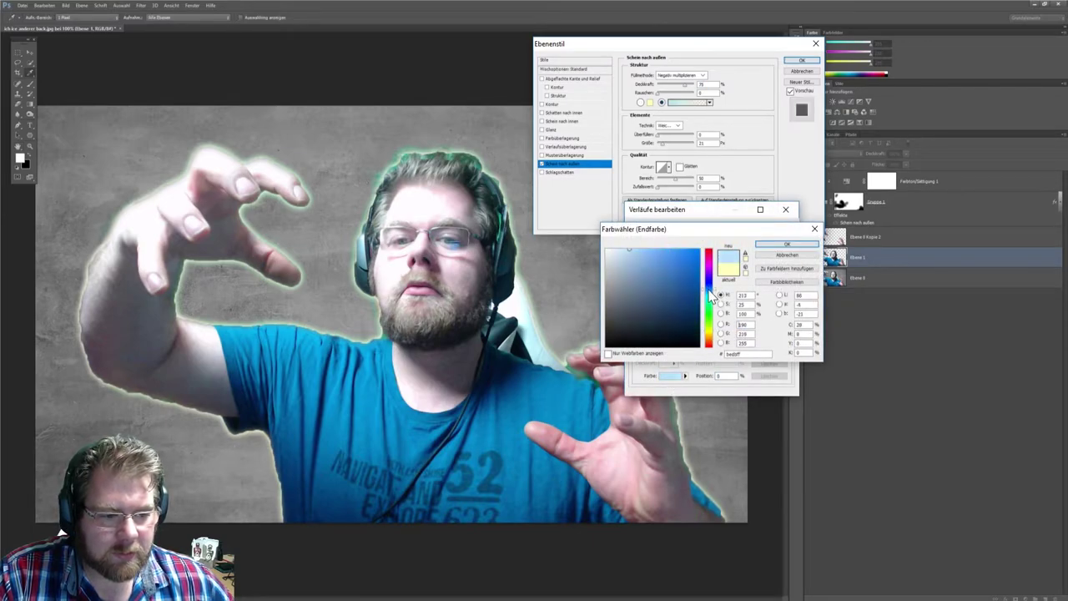
{"action": "left_click_drag", "start_coordinate": [708, 290], "coordinate": [708, 297]}
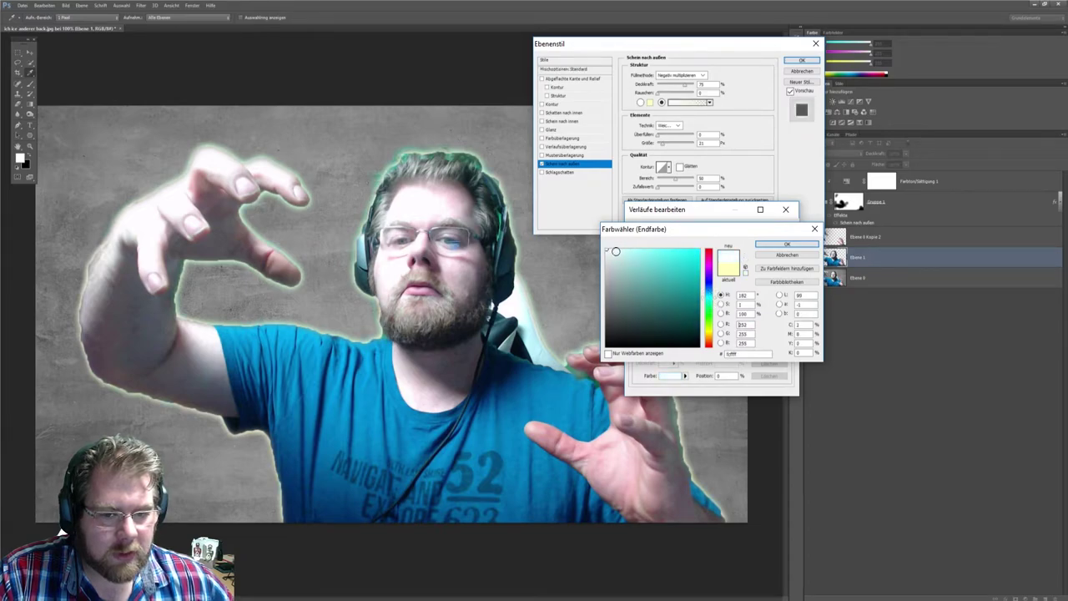
{"action": "left_click", "coordinate": [786, 244]}
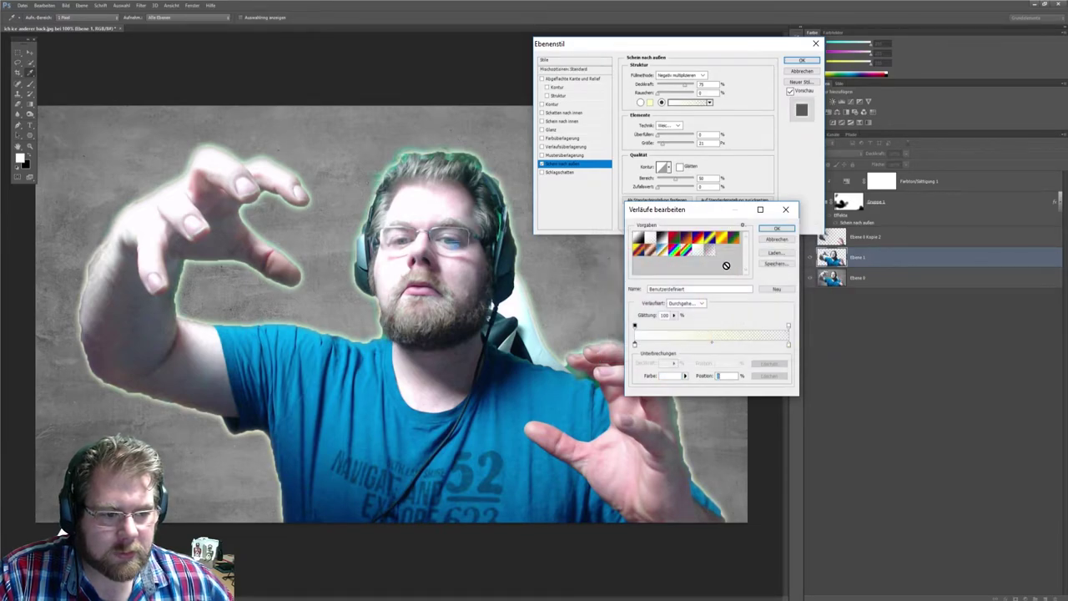
{"action": "left_click", "coordinate": [776, 229]}
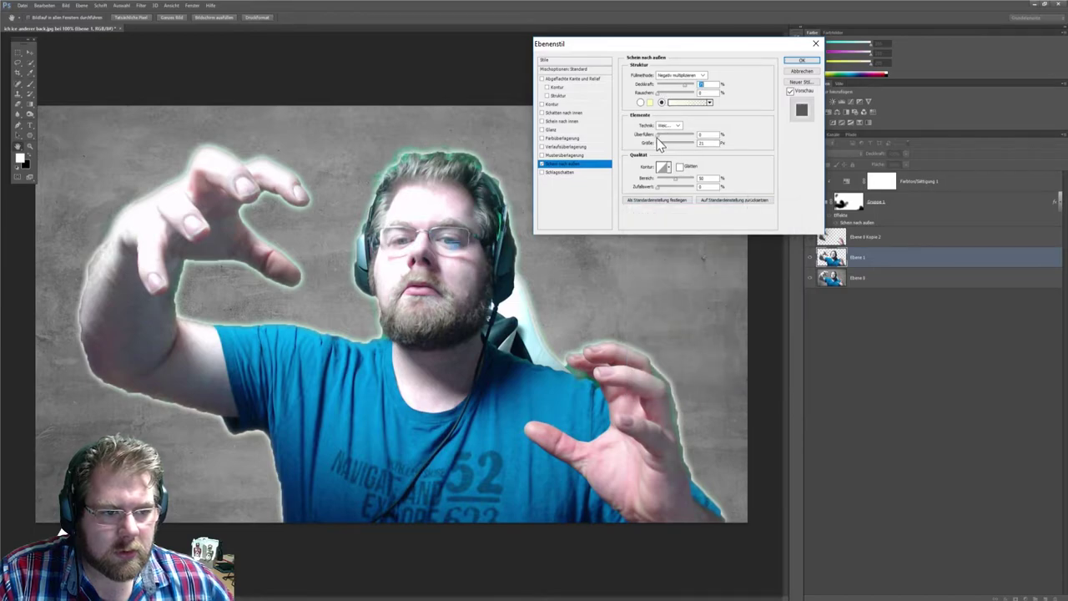
{"action": "left_click_drag", "start_coordinate": [664, 146], "coordinate": [674, 145]}
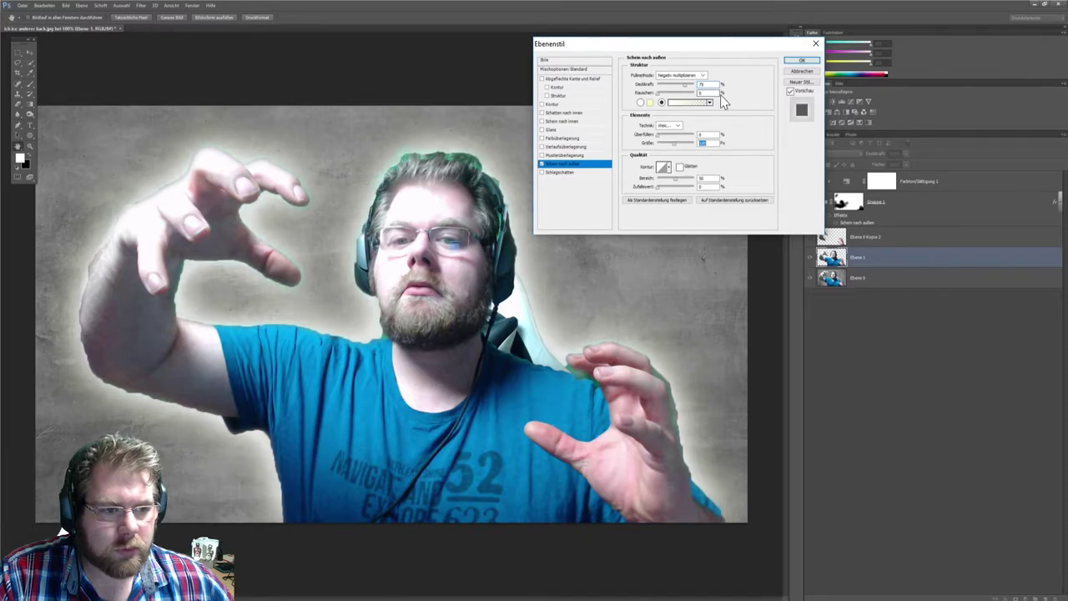
{"action": "left_click", "coordinate": [801, 61]}
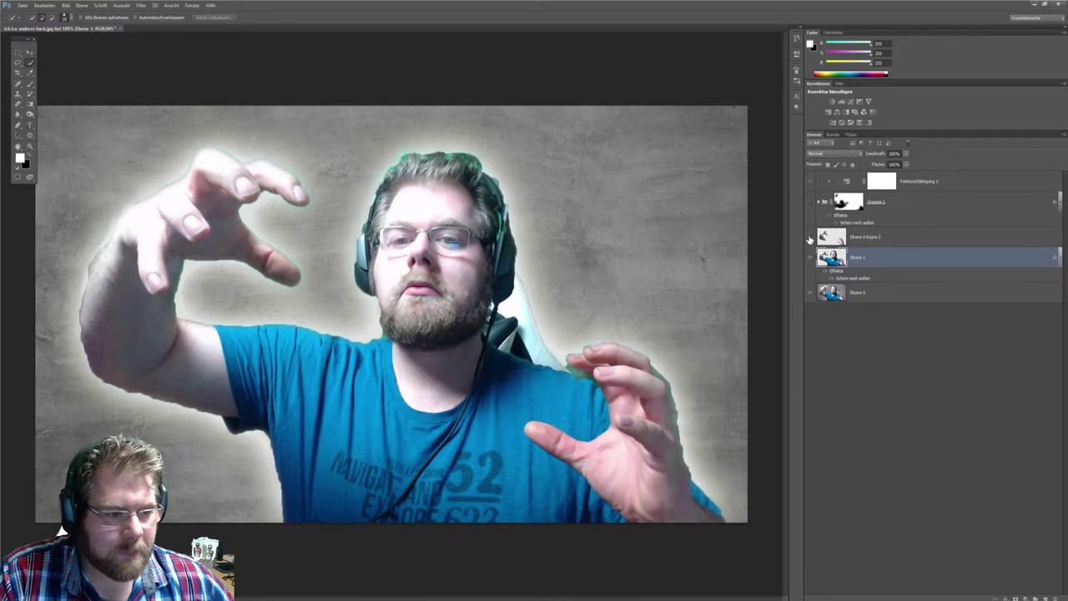
Show the icy Gruppe 1 and attach a white layer mask to glowing Ebene 1.
{"action": "left_click", "coordinate": [808, 203]}
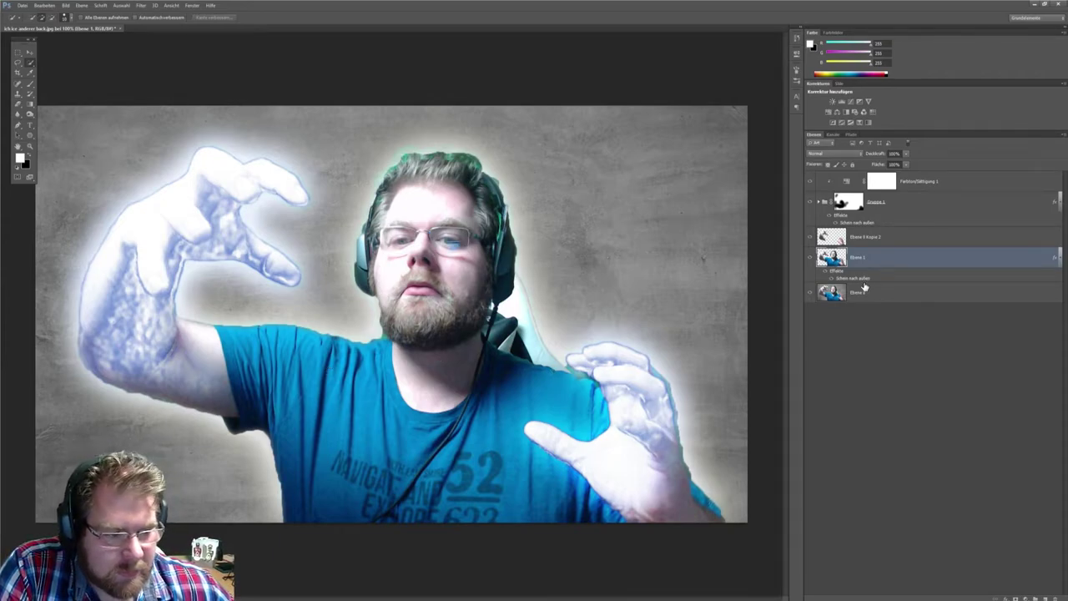
{"action": "mouse_move", "coordinate": [826, 292]}
{"action": "left_mouse_down"}
{"action": "mouse_move", "coordinate": [832, 261]}
{"action": "mouse_move", "coordinate": [834, 320]}
{"action": "left_mouse_up"}
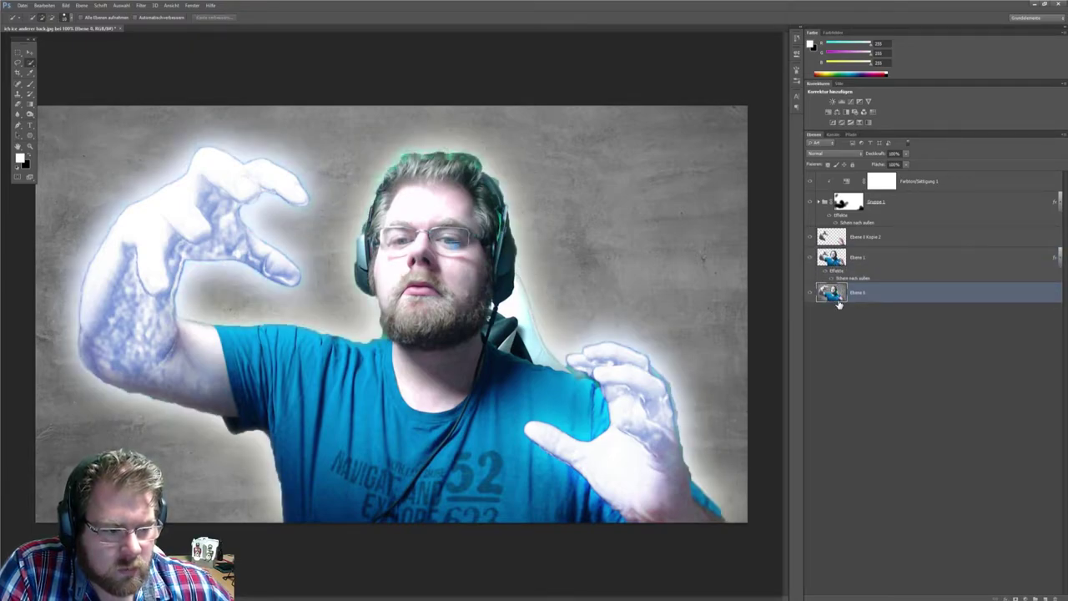
{"action": "left_click", "coordinate": [811, 258]}
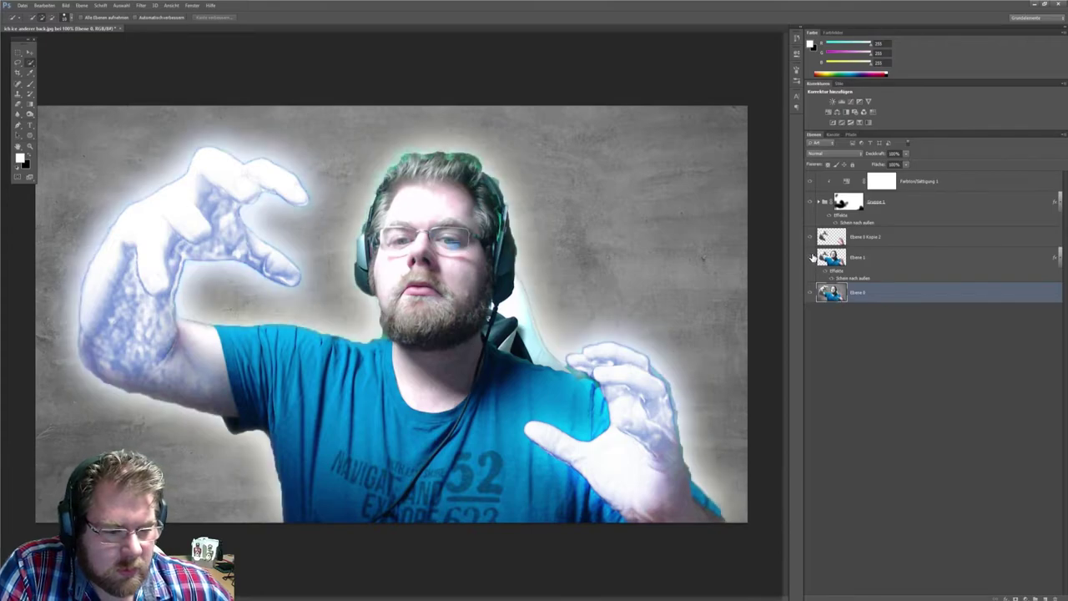
{"action": "left_click", "coordinate": [810, 258]}
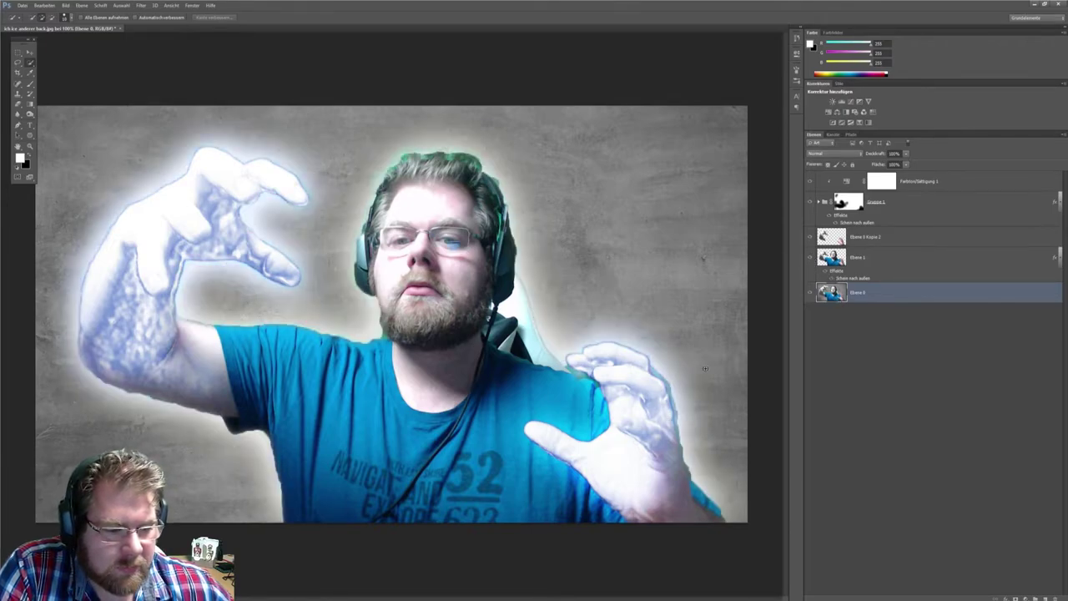
{"action": "left_click", "coordinate": [832, 259]}
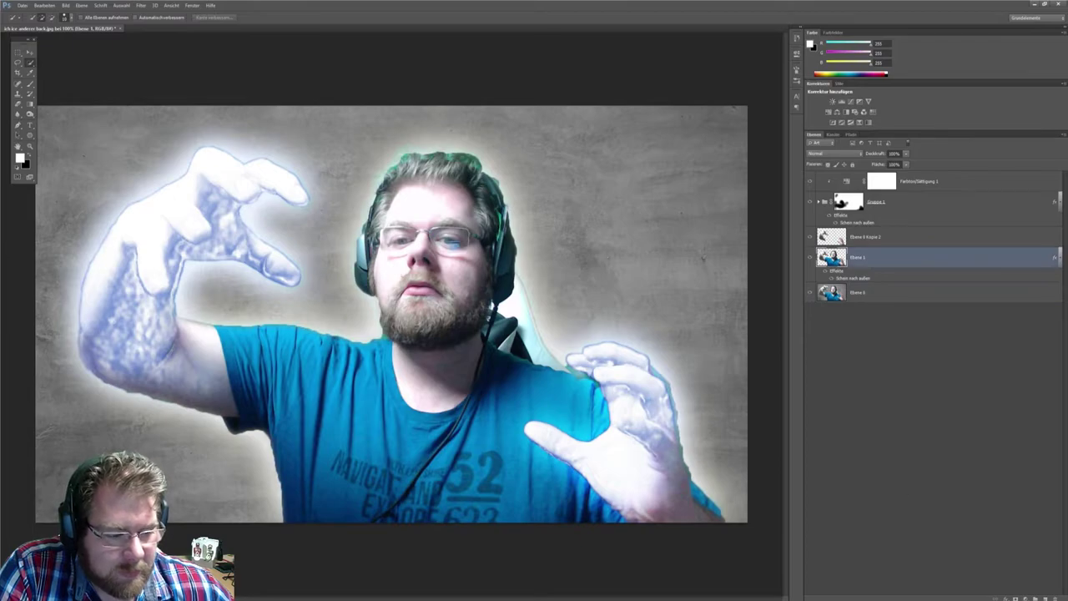
{"action": "left_click", "coordinate": [1015, 597]}
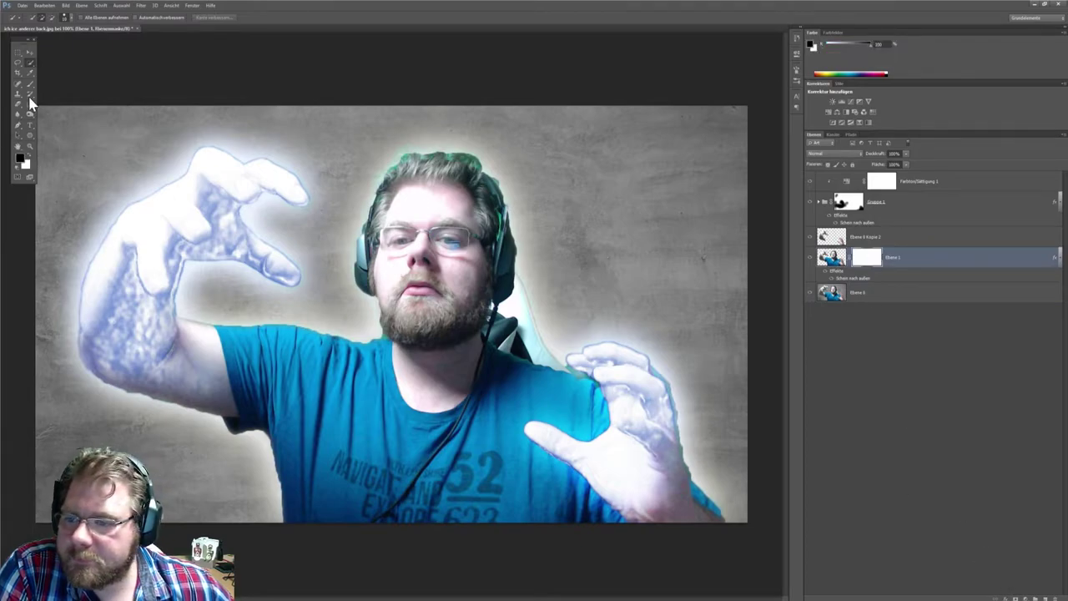
Pick the Brush with white foreground and strip the mask from Ebene 1, keeping the layer.
{"action": "left_click", "coordinate": [31, 85]}
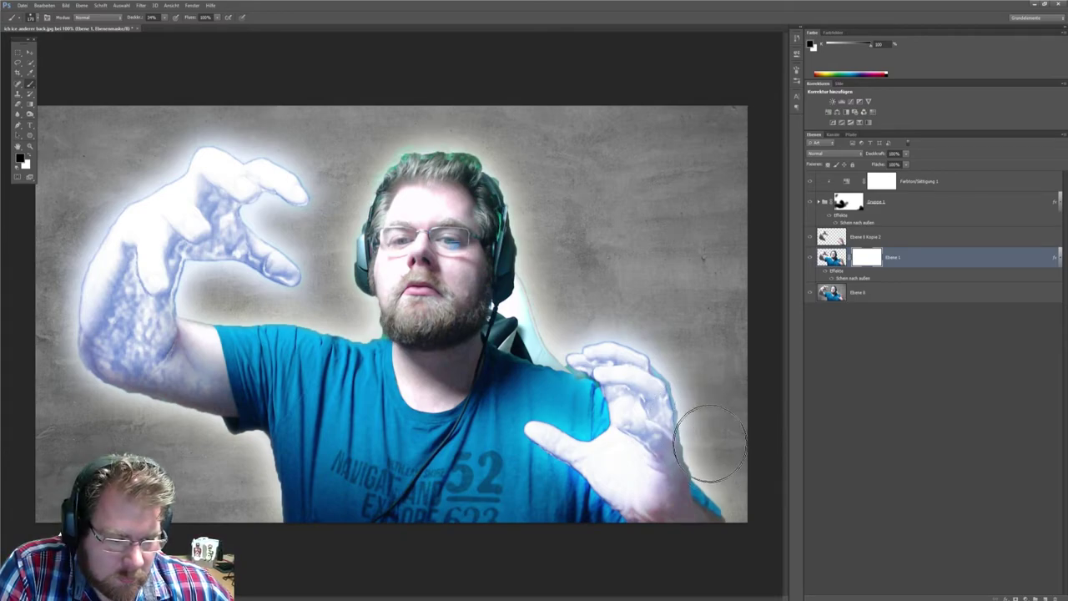
{"action": "left_click", "coordinate": [30, 155]}
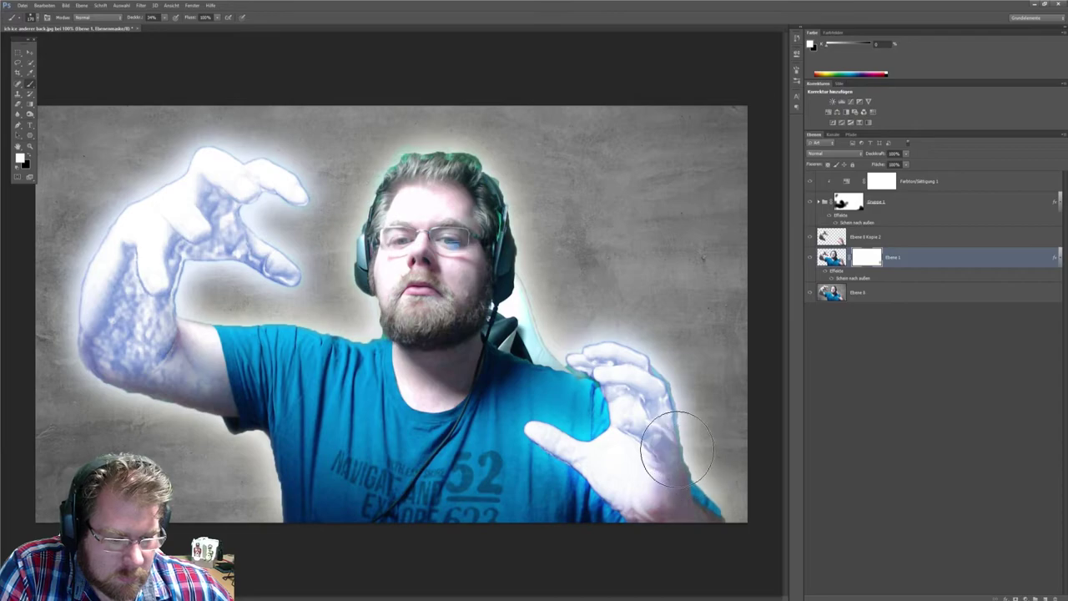
{"action": "left_click", "coordinate": [887, 294]}
{"action": "left_click", "coordinate": [896, 256]}
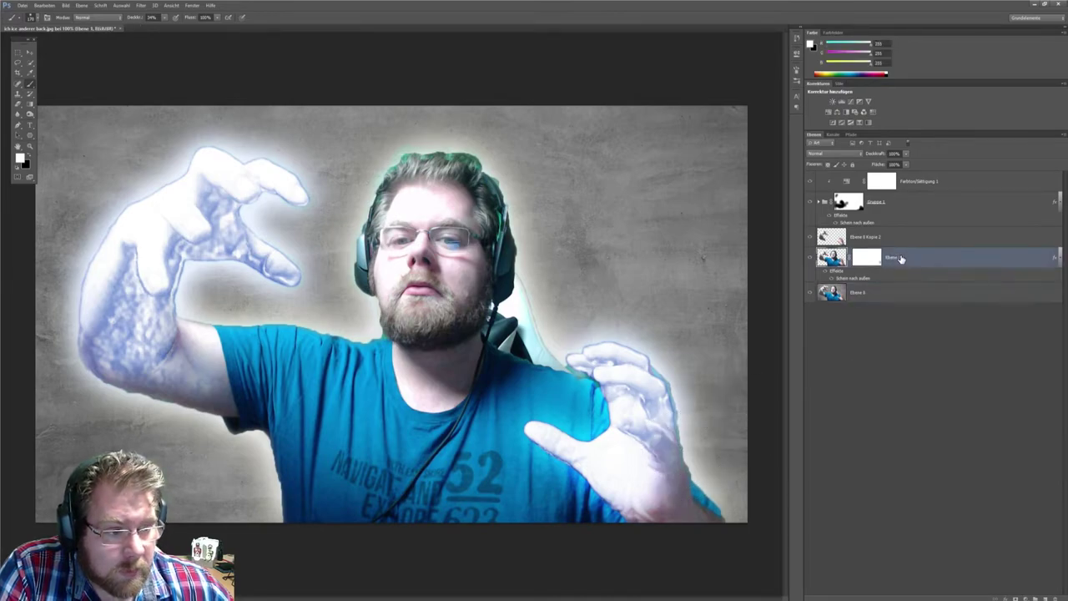
{"action": "key", "text": "Delete"}
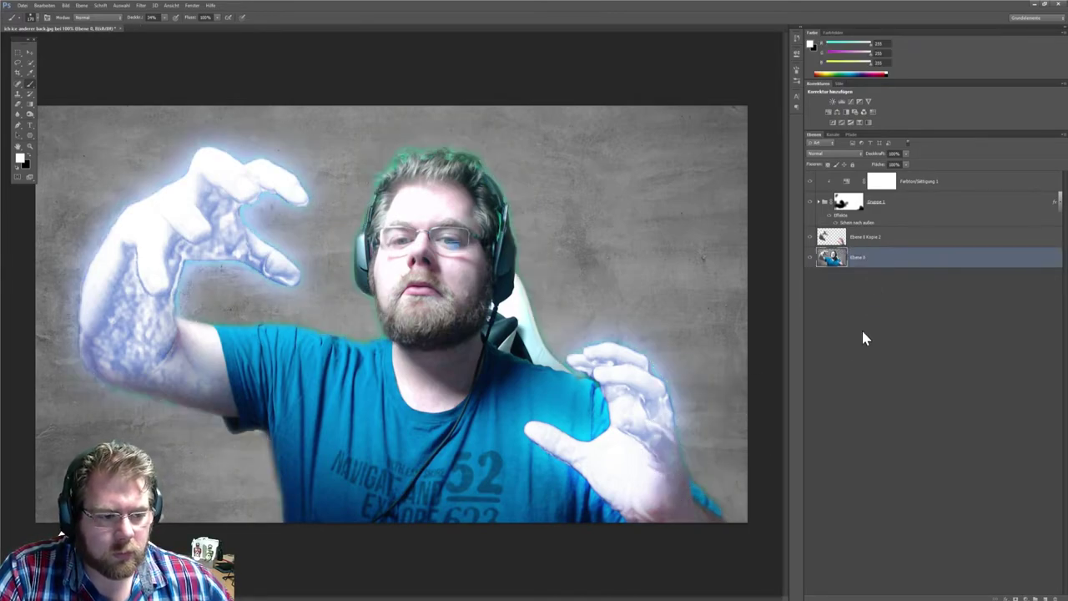
{"action": "key", "text": "ctrl+z"}
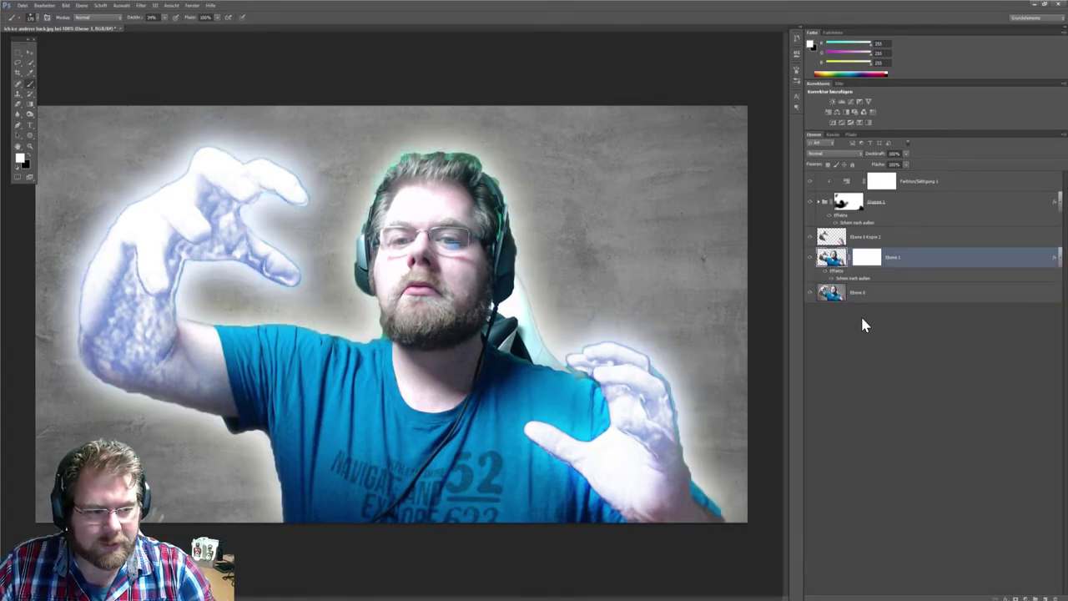
{"action": "key", "text": "ctrl+alt+z"}
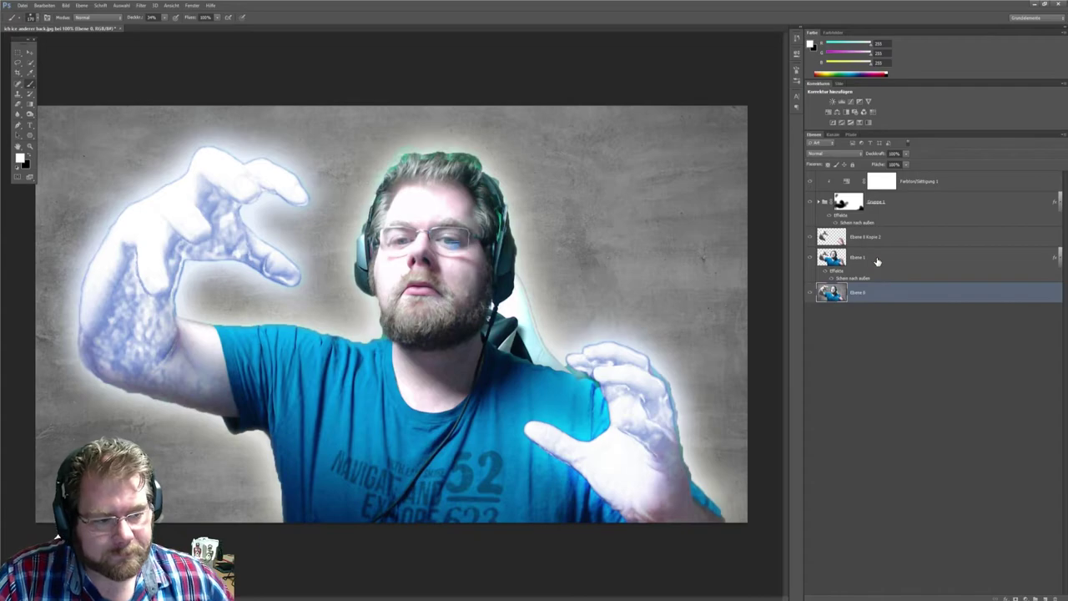
Try Ineinanderkopieren and Linear abw. (Add.) on Ebene 1, settling on Multiplizieren.
{"action": "left_click", "coordinate": [859, 258]}
{"action": "left_click", "coordinate": [837, 155]}
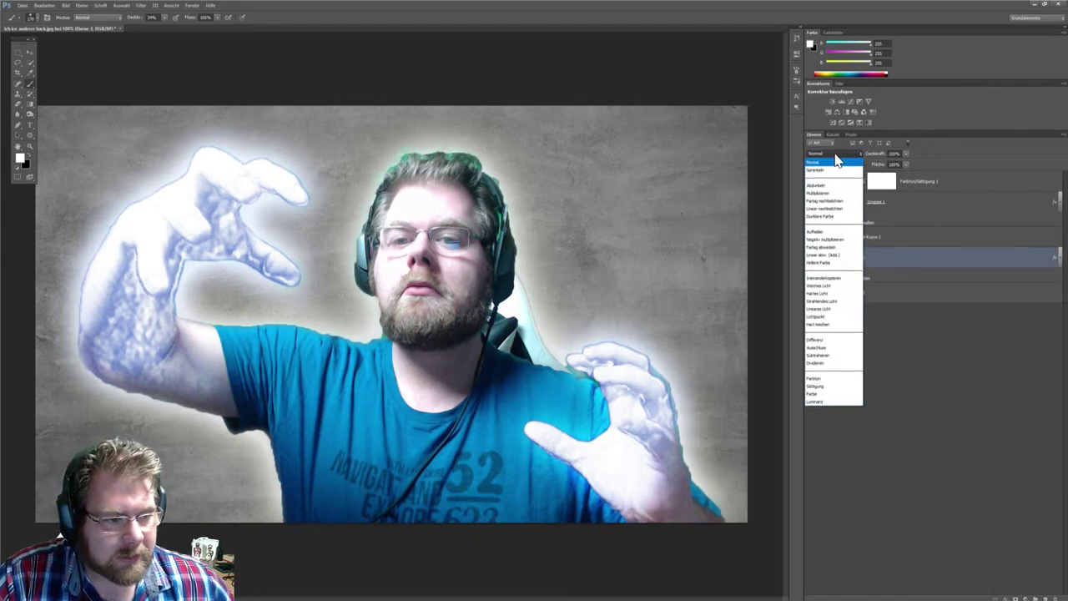
{"action": "left_click", "coordinate": [826, 280]}
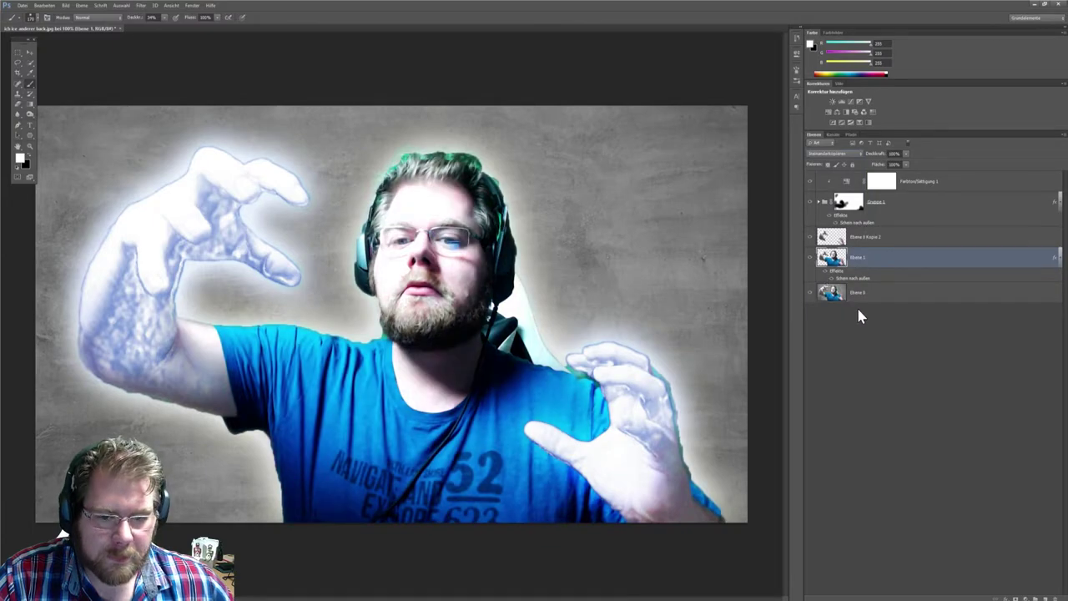
{"action": "left_click", "coordinate": [839, 155]}
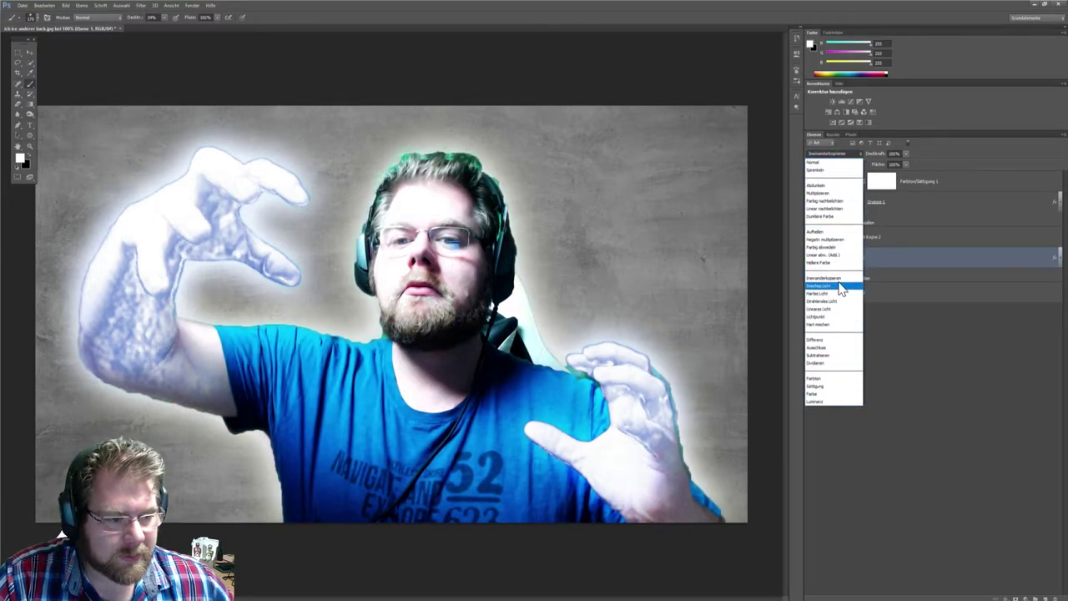
{"action": "left_click", "coordinate": [826, 254]}
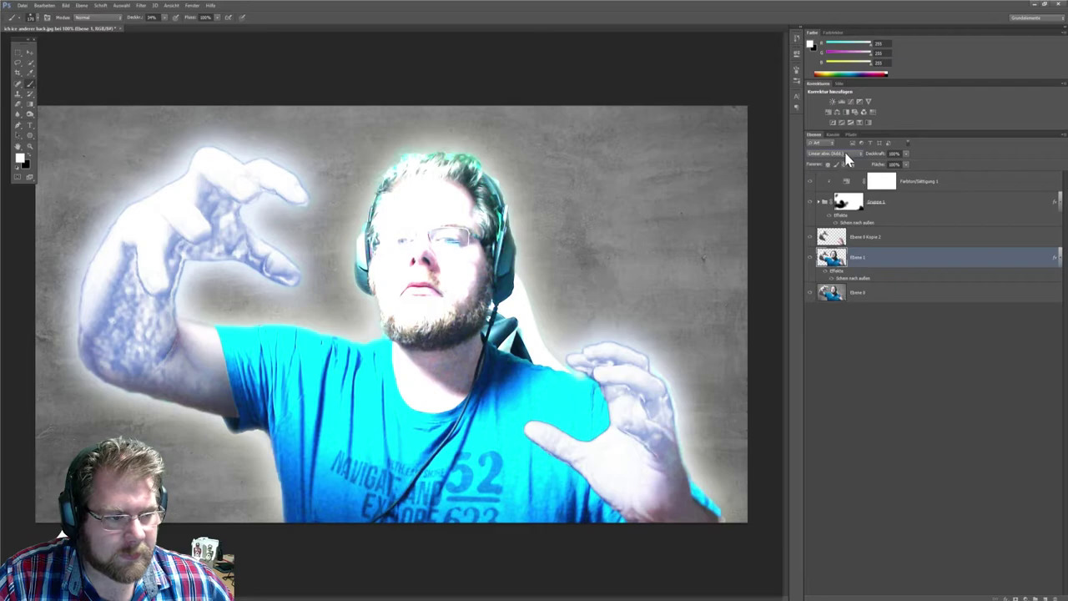
{"action": "left_click", "coordinate": [843, 154]}
{"action": "left_click", "coordinate": [833, 198]}
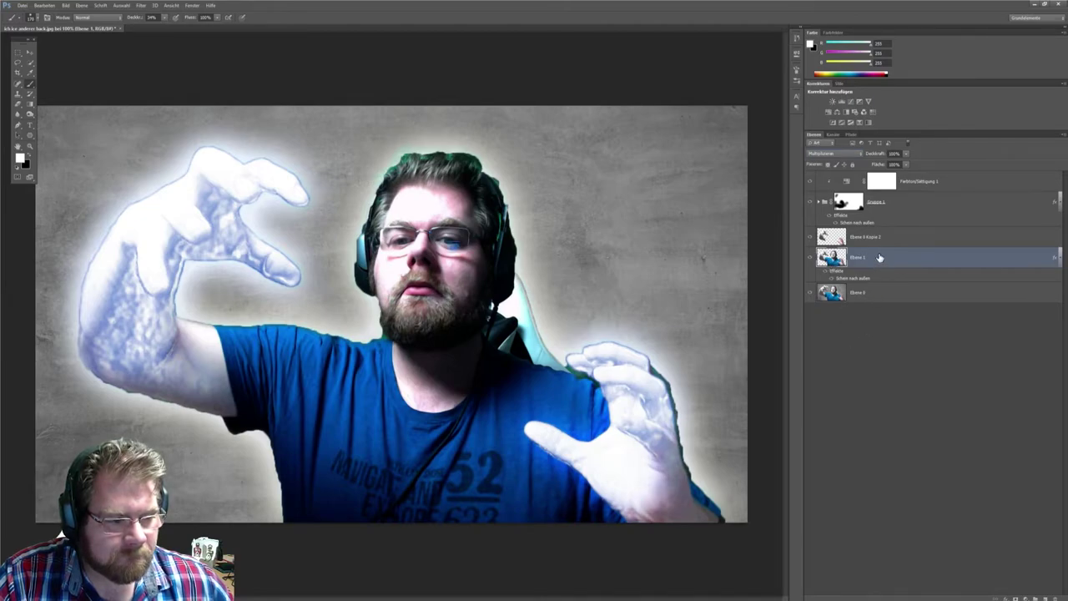
Give Ebene 1 a fresh white mask and set a black 26 px brush at 100% opacity.
{"action": "left_click", "coordinate": [1016, 598]}
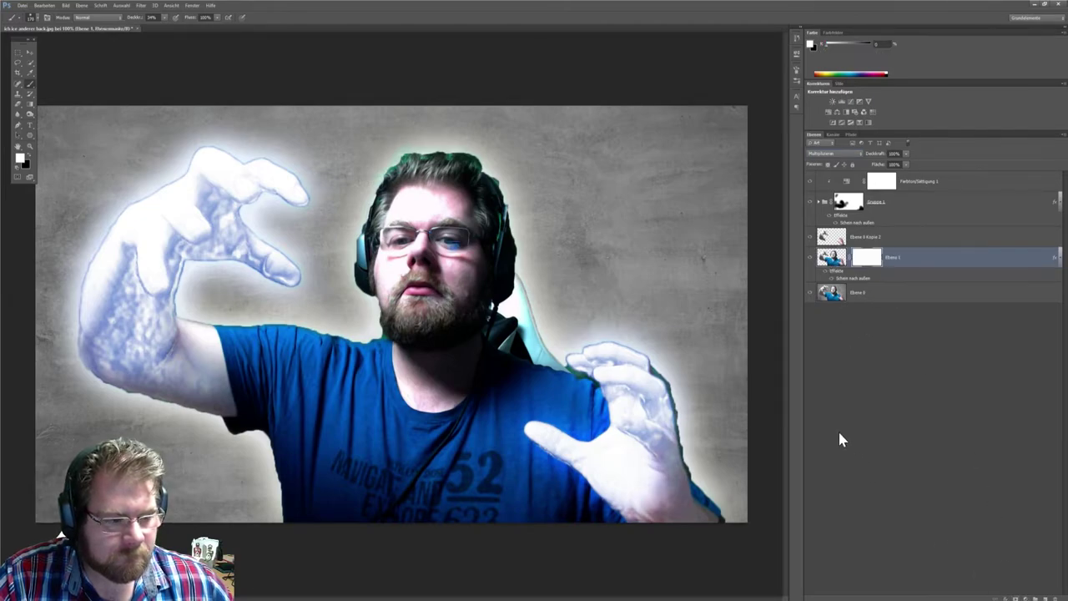
{"action": "left_click", "coordinate": [31, 156]}
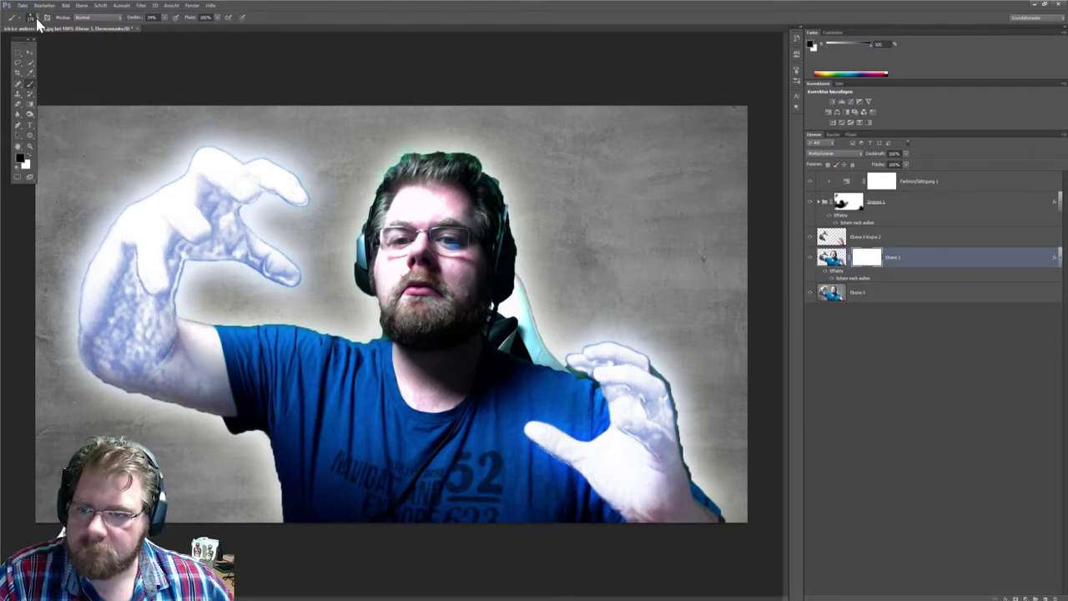
{"action": "left_click_drag", "start_coordinate": [163, 33], "coordinate": [193, 23]}
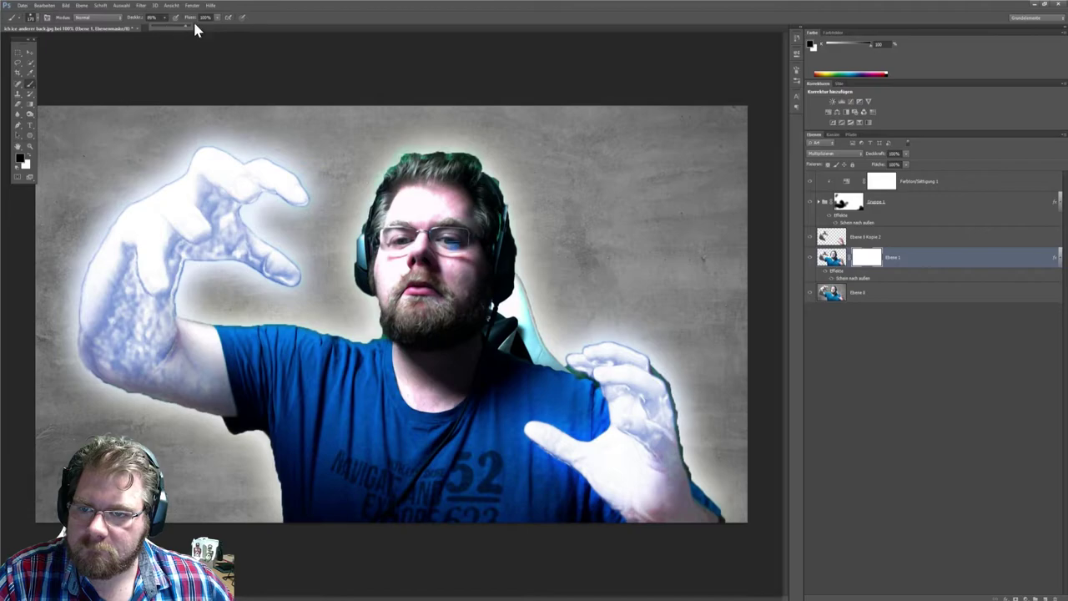
{"action": "left_click", "coordinate": [37, 18]}
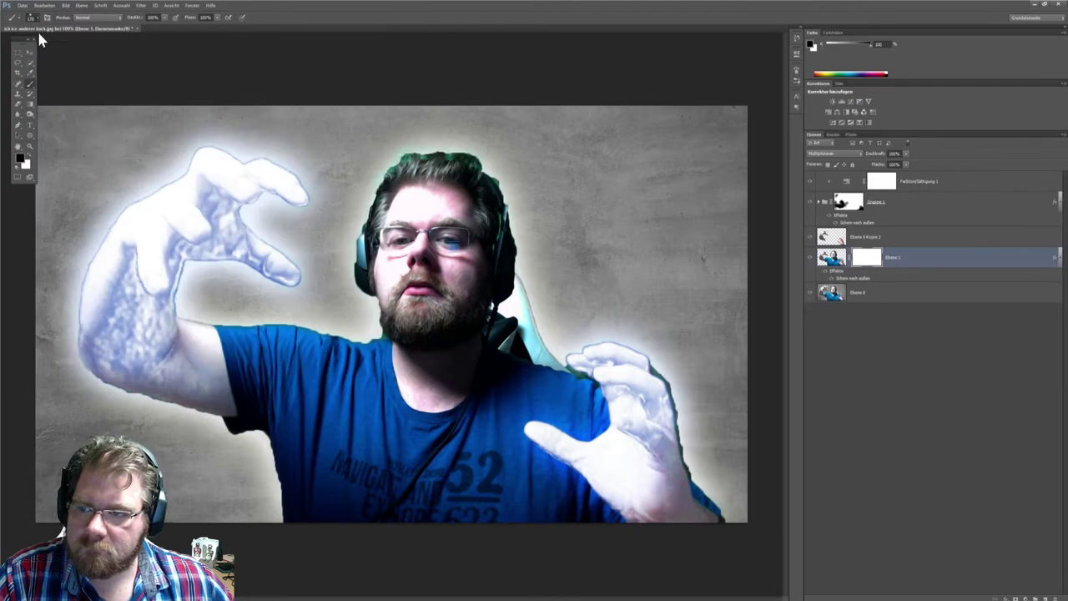
{"action": "left_click", "coordinate": [38, 21]}
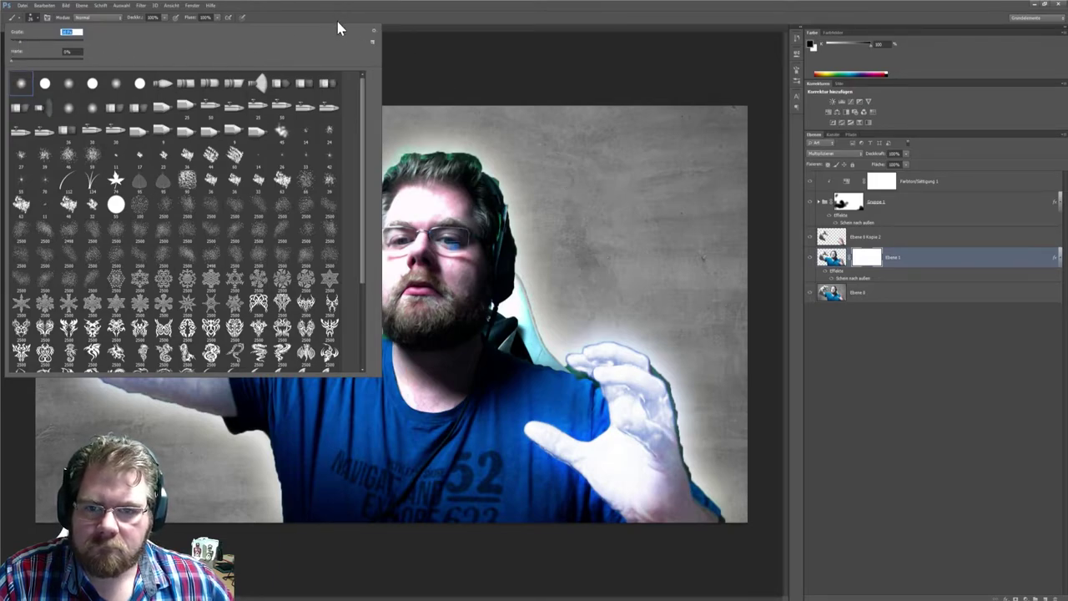
{"action": "left_click", "coordinate": [35, 20]}
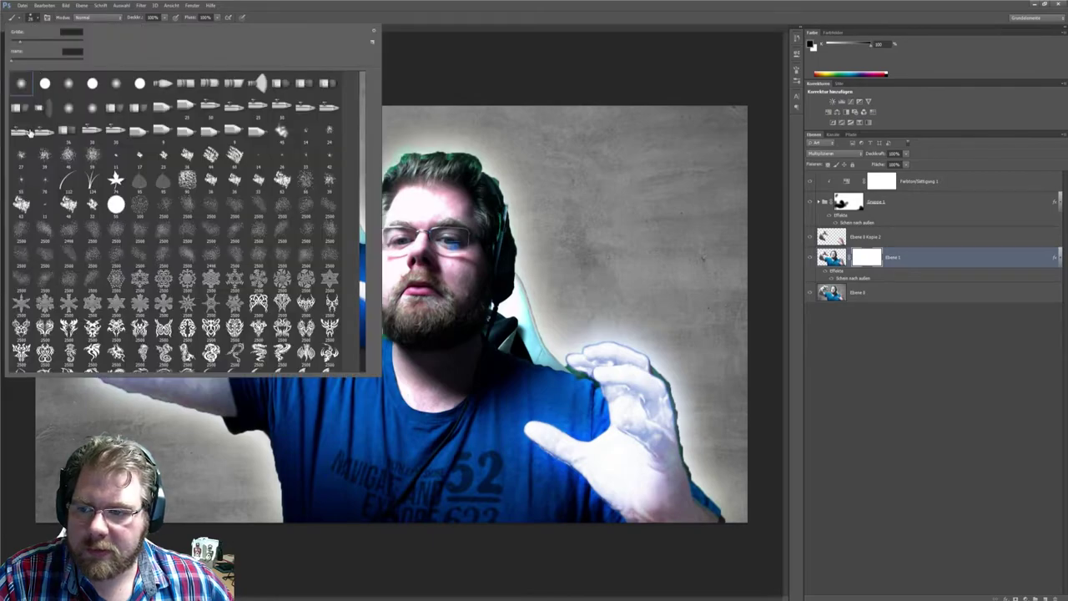
{"action": "left_click", "coordinate": [35, 23]}
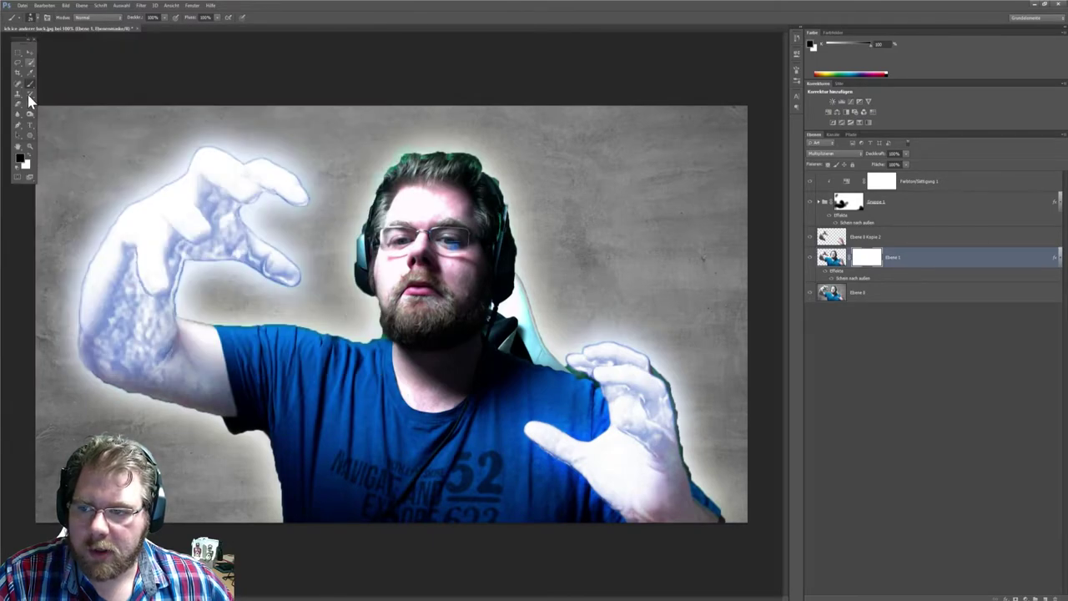
{"action": "left_click", "coordinate": [29, 146]}
Mask out the green fringe along the right hand's edge and the shoulder.
{"action": "mouse_move", "coordinate": [655, 409]}
{"action": "left_mouse_down"}
{"action": "mouse_move", "coordinate": [720, 410]}
{"action": "mouse_move", "coordinate": [693, 388]}
{"action": "left_mouse_up"}
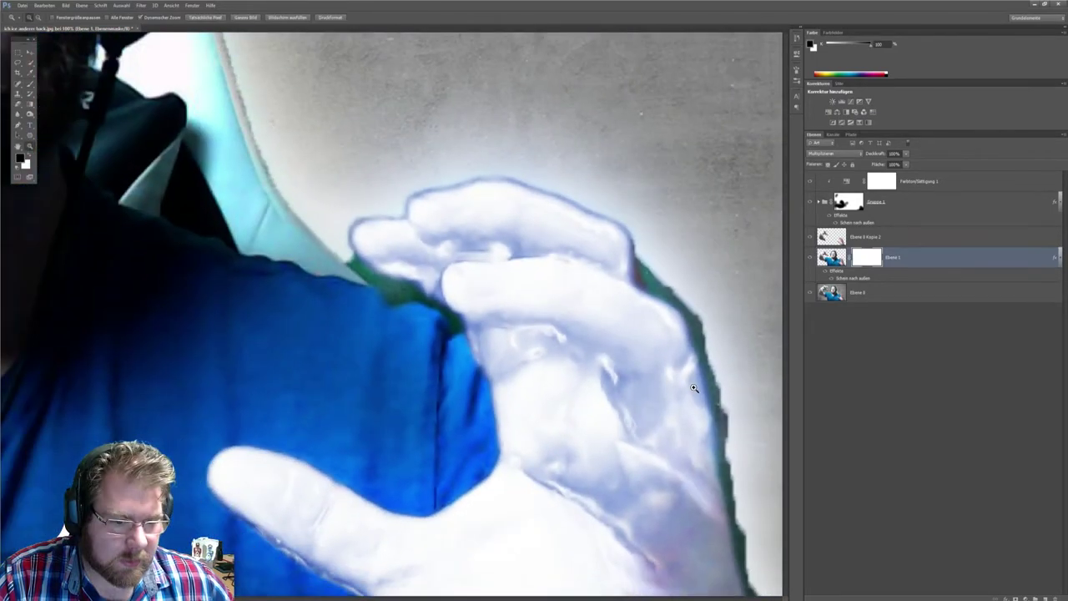
{"action": "left_click", "coordinate": [31, 86]}
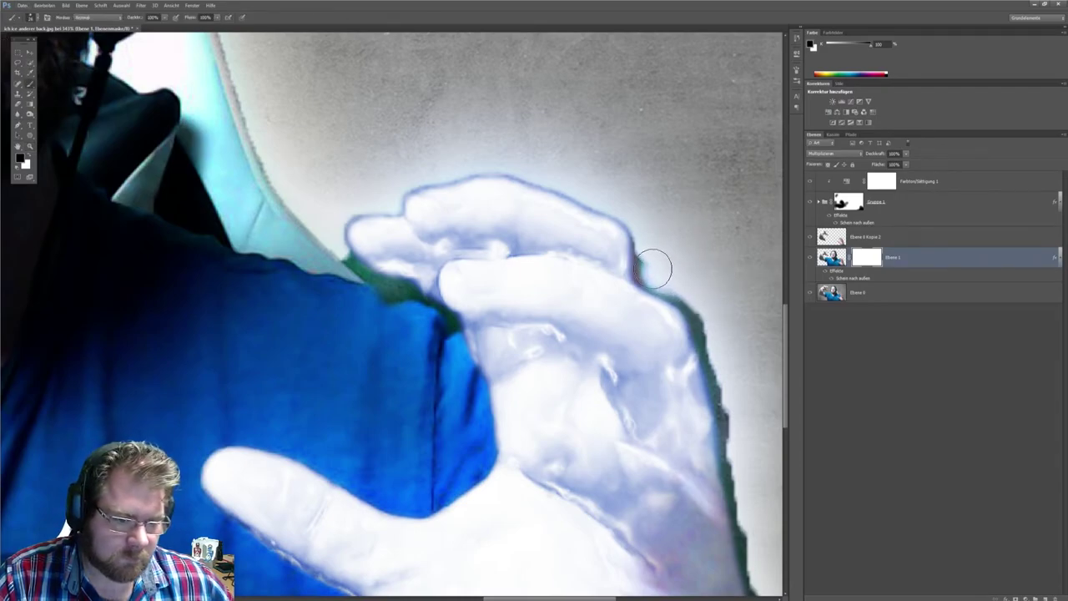
{"action": "mouse_move", "coordinate": [653, 267]}
{"action": "left_mouse_down"}
{"action": "mouse_move", "coordinate": [691, 293]}
{"action": "mouse_move", "coordinate": [732, 409]}
{"action": "mouse_move", "coordinate": [747, 502]}
{"action": "mouse_move", "coordinate": [743, 576]}
{"action": "left_mouse_up"}
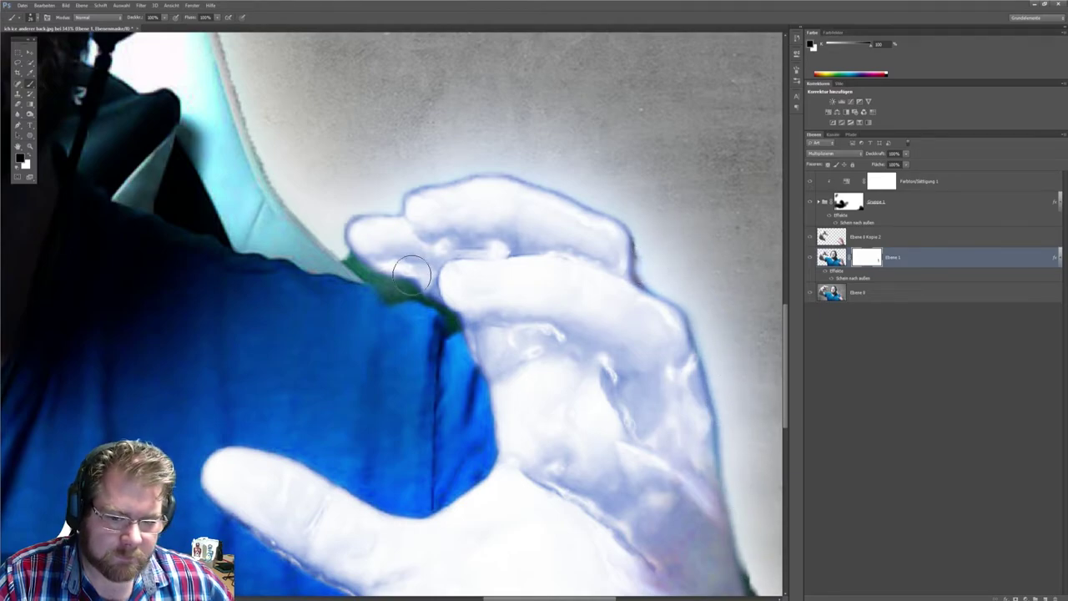
{"action": "mouse_move", "coordinate": [342, 255]}
{"action": "left_mouse_down"}
{"action": "mouse_move", "coordinate": [448, 319]}
{"action": "mouse_move", "coordinate": [392, 292]}
{"action": "mouse_move", "coordinate": [298, 195]}
{"action": "left_mouse_up"}
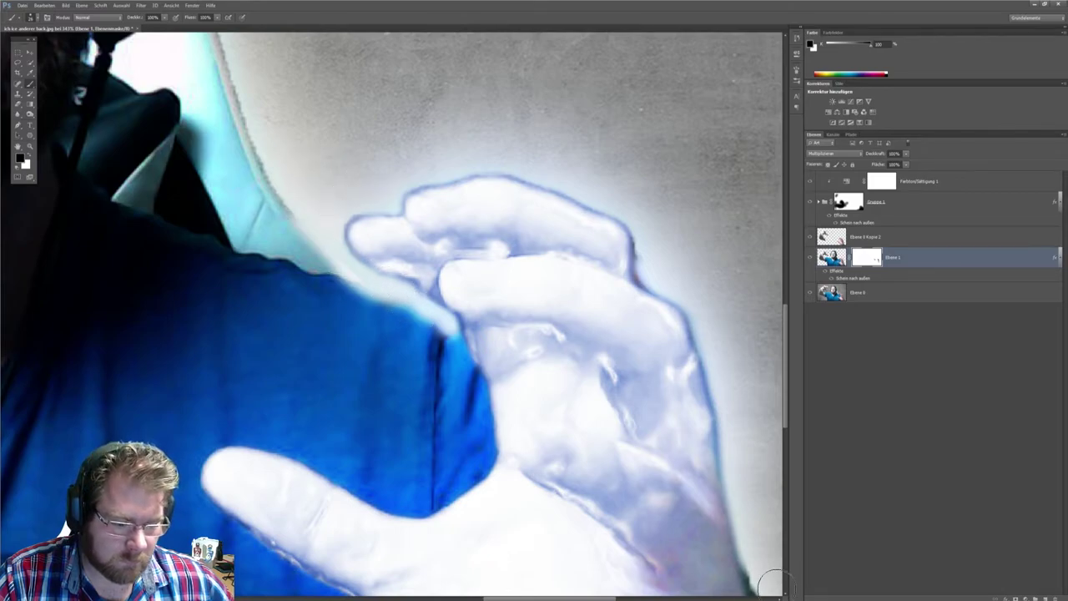
{"action": "left_click_drag", "start_coordinate": [590, 598], "coordinate": [639, 595]}
{"action": "scroll", "coordinate": [568, 499], "scroll_direction": "down", "scroll_amount": 1}
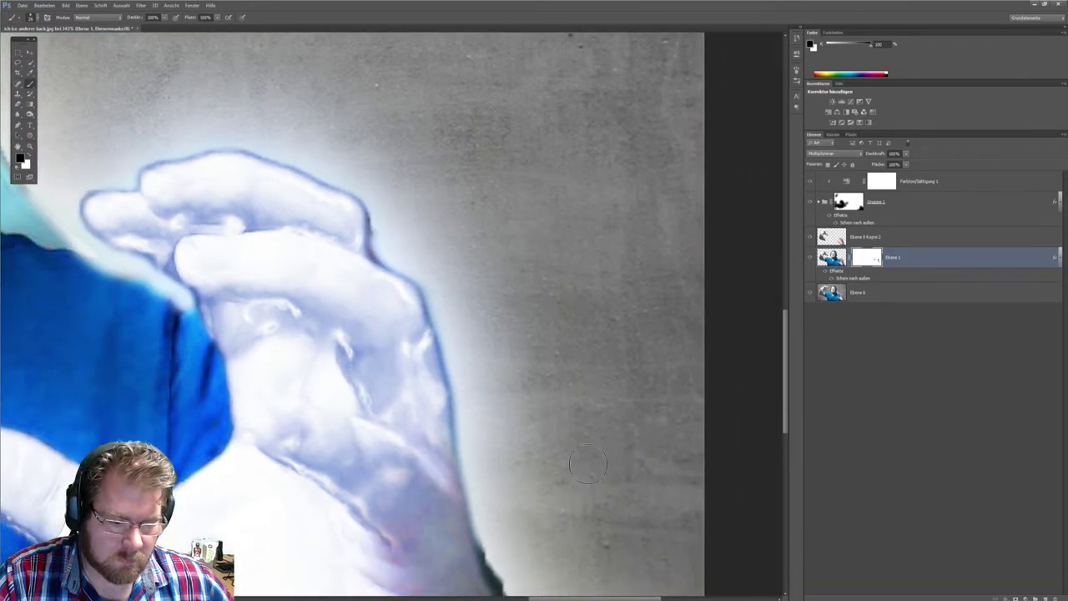
{"action": "scroll", "coordinate": [568, 499], "scroll_direction": "down", "scroll_amount": 1}
{"action": "scroll", "coordinate": [568, 499], "scroll_direction": "down", "scroll_amount": 2}
{"action": "scroll", "coordinate": [568, 499], "scroll_direction": "down", "scroll_amount": 1}
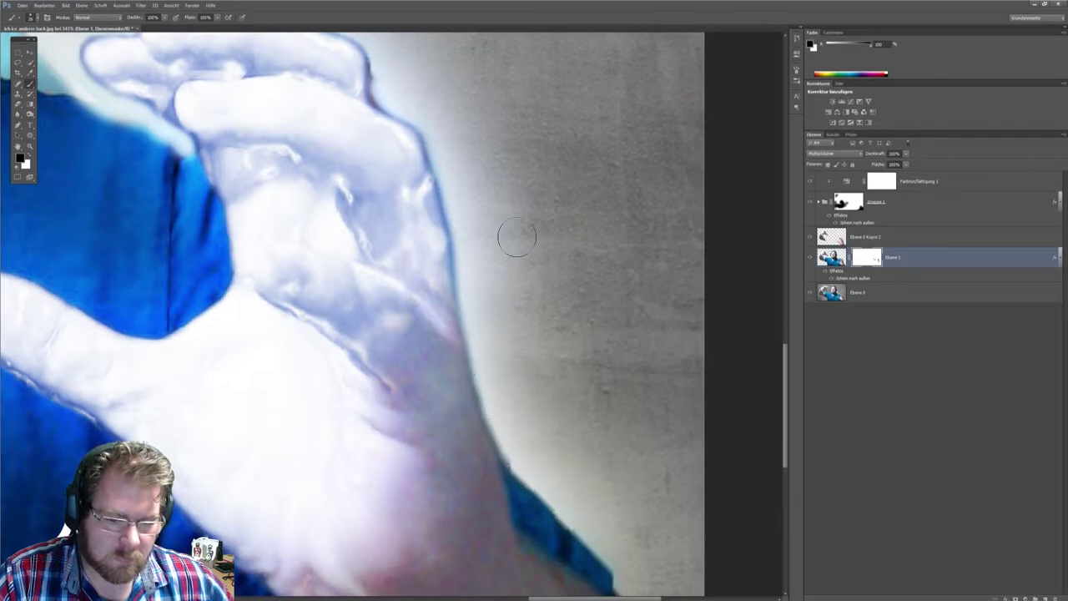
{"action": "scroll", "coordinate": [613, 298], "scroll_direction": "down", "scroll_amount": 1}
{"action": "scroll", "coordinate": [425, 67], "scroll_direction": "up", "scroll_amount": 1}
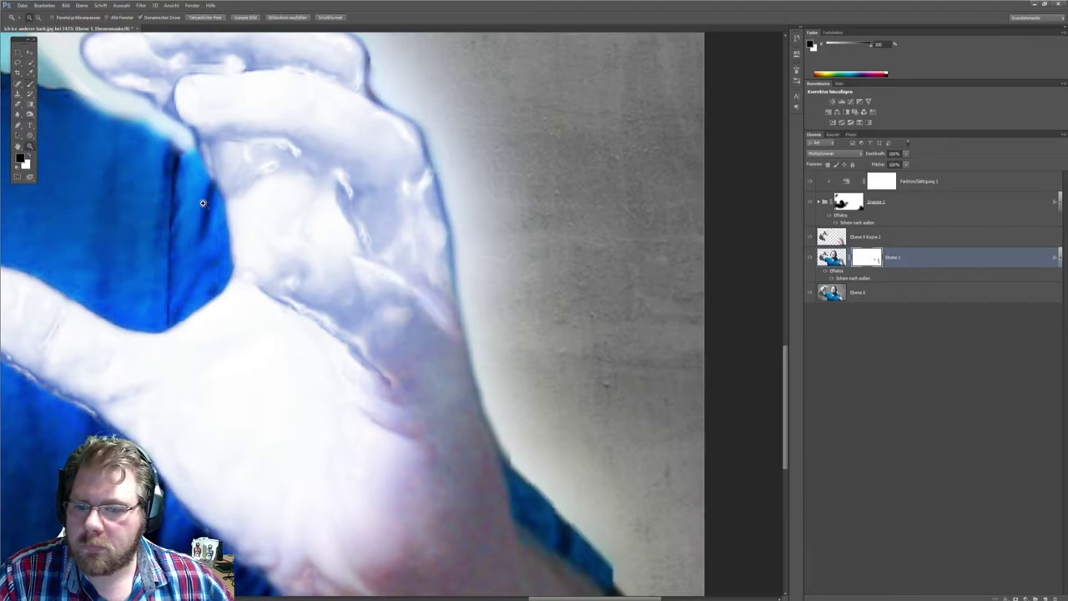
Zoom in close on the arm edge and check the brush size and hardness.
{"action": "left_click", "coordinate": [30, 146]}
{"action": "left_click_drag", "start_coordinate": [381, 390], "coordinate": [293, 233]}
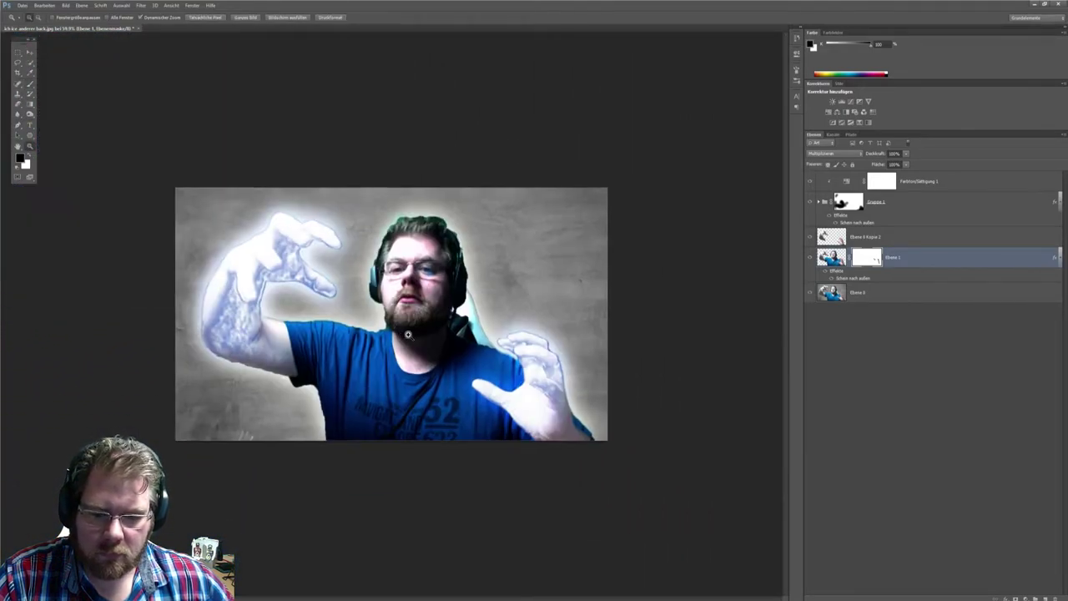
{"action": "left_click", "coordinate": [358, 379]}
{"action": "left_click_drag", "start_coordinate": [176, 378], "coordinate": [226, 378]}
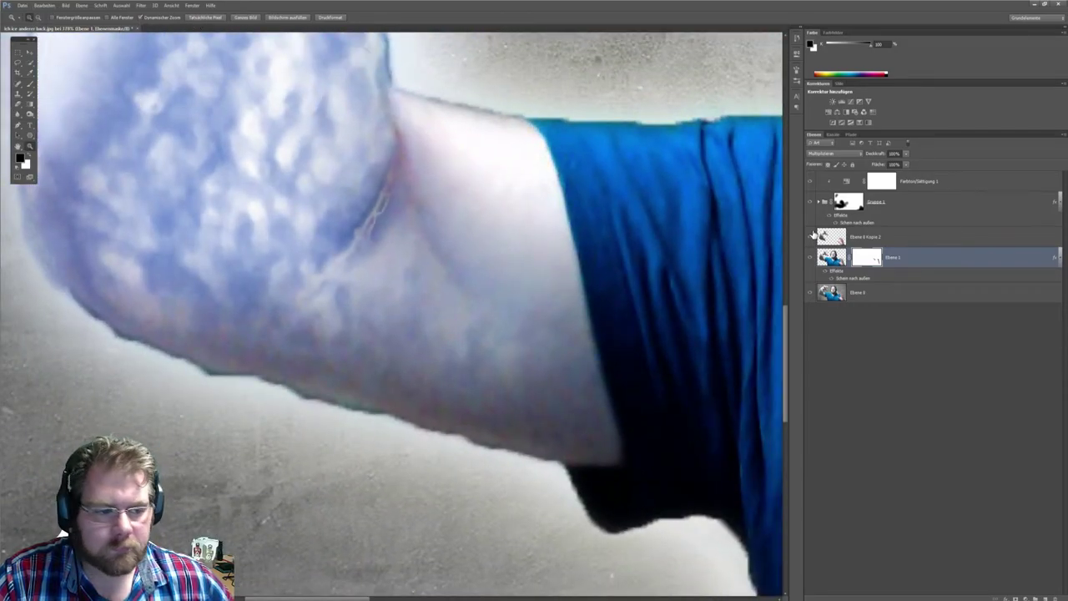
{"action": "left_click", "coordinate": [31, 86]}
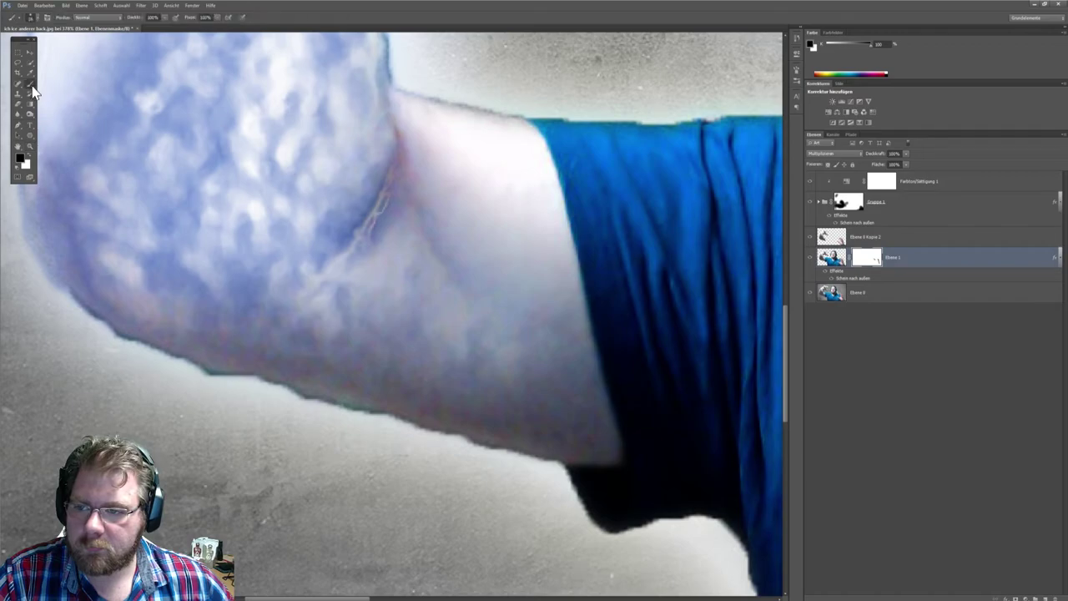
{"action": "left_click", "coordinate": [35, 18]}
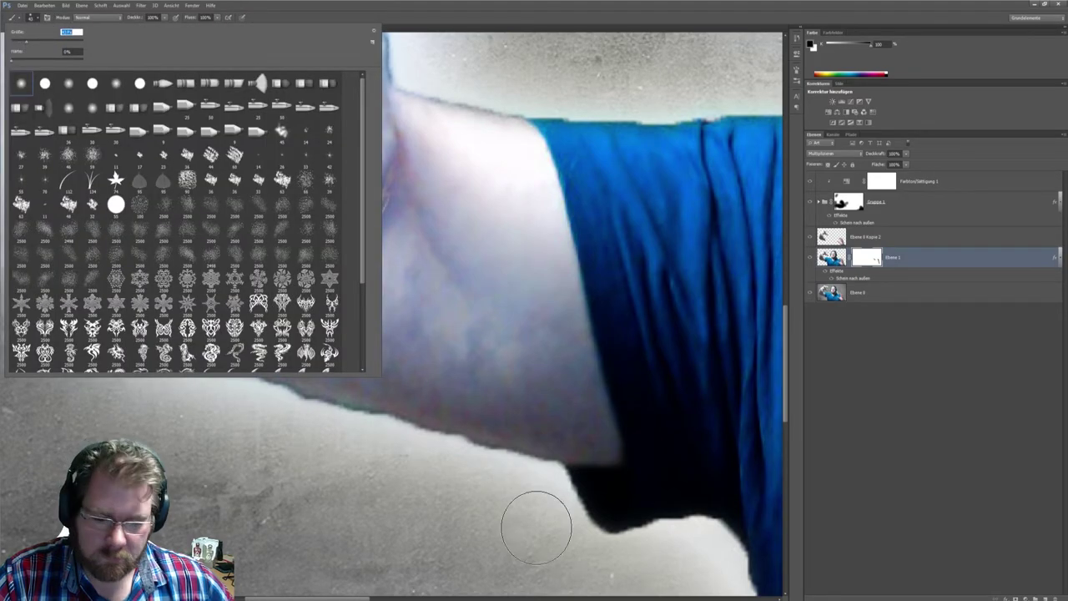
{"action": "left_click", "coordinate": [509, 501]}
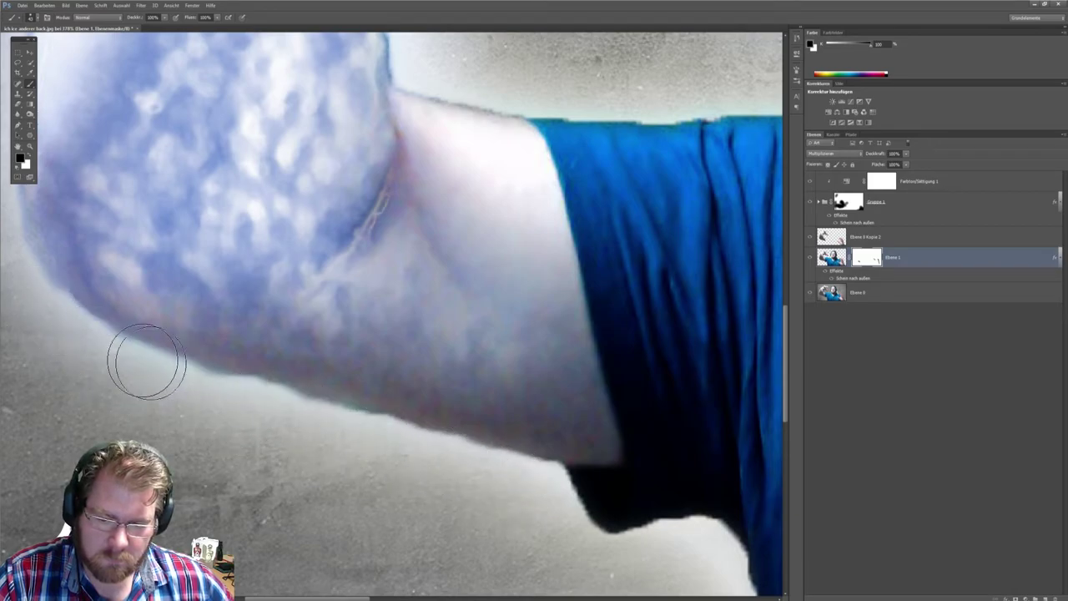
Mask the shirt shadow below the arm, then paint the bright patch back in white.
{"action": "left_click", "coordinate": [597, 494]}
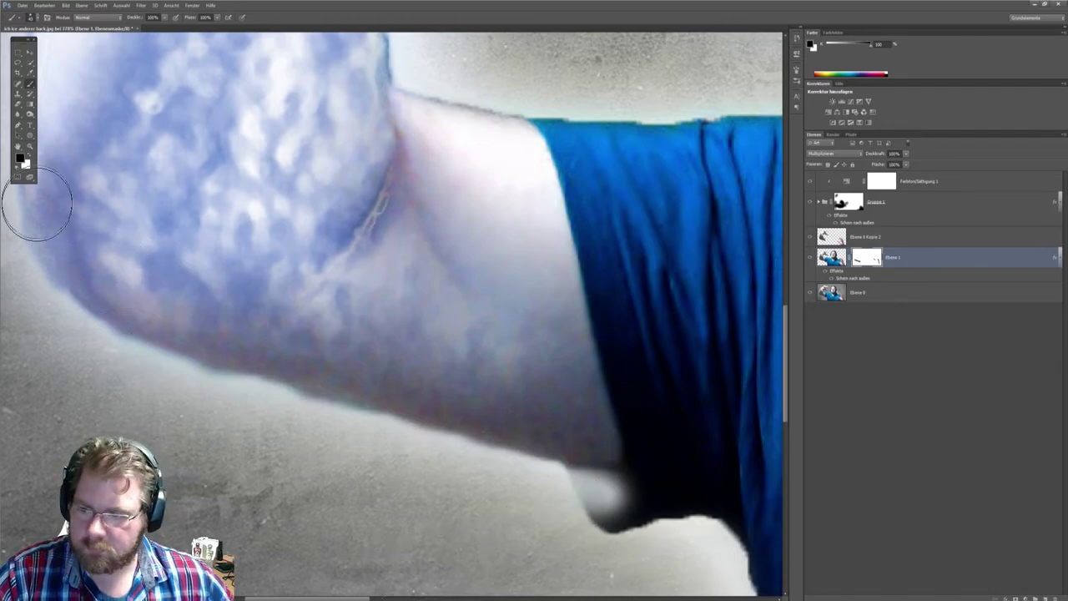
{"action": "left_click", "coordinate": [29, 155]}
{"action": "mouse_move", "coordinate": [649, 467]}
{"action": "left_mouse_down"}
{"action": "mouse_move", "coordinate": [627, 499]}
{"action": "mouse_move", "coordinate": [603, 506]}
{"action": "left_mouse_up"}
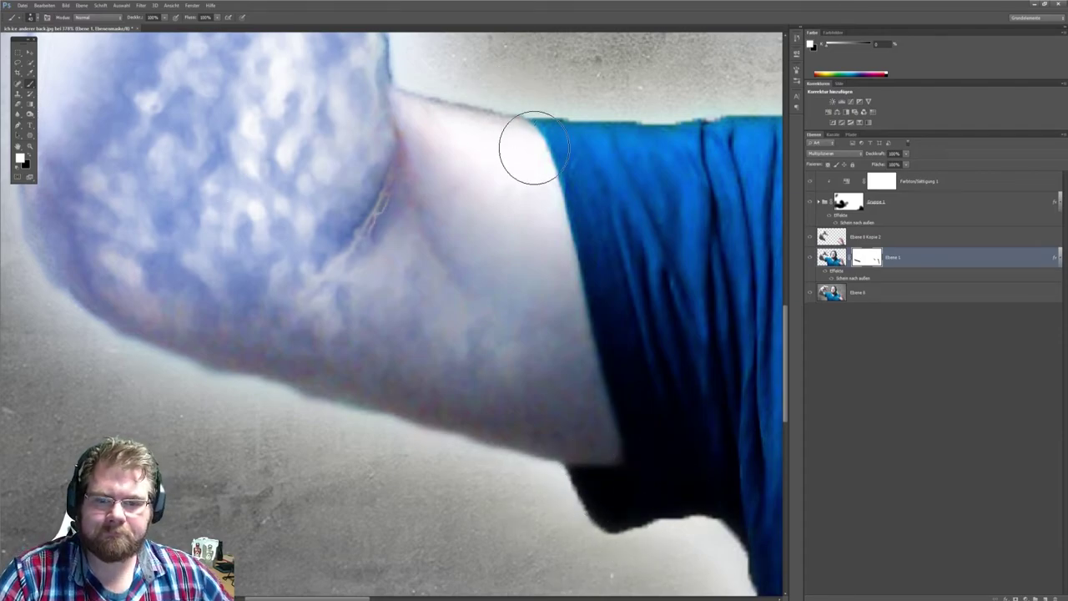
{"action": "left_click", "coordinate": [34, 148]}
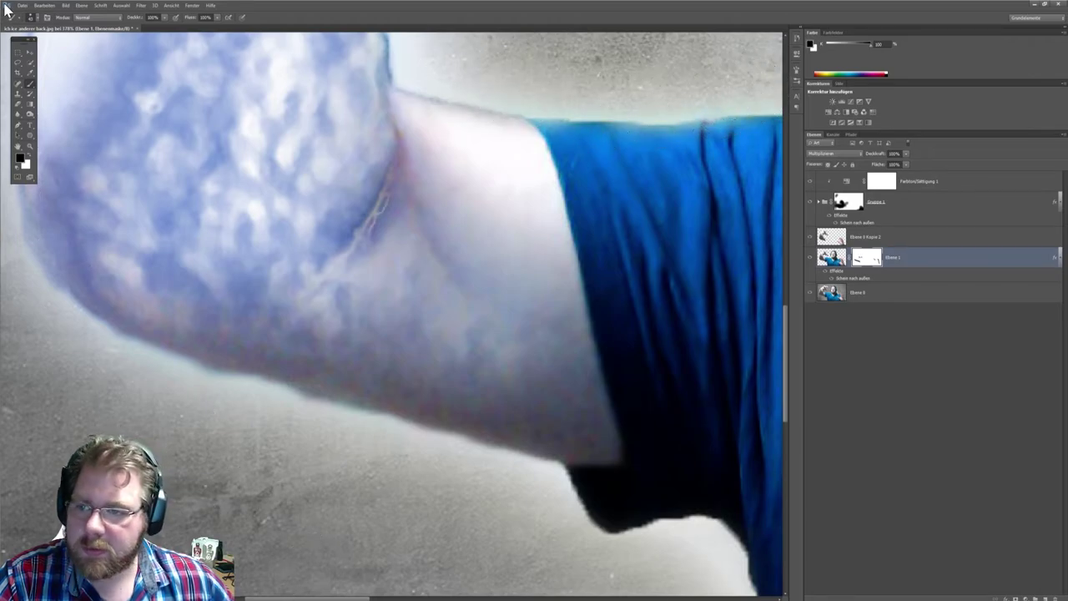
{"action": "left_click", "coordinate": [33, 18]}
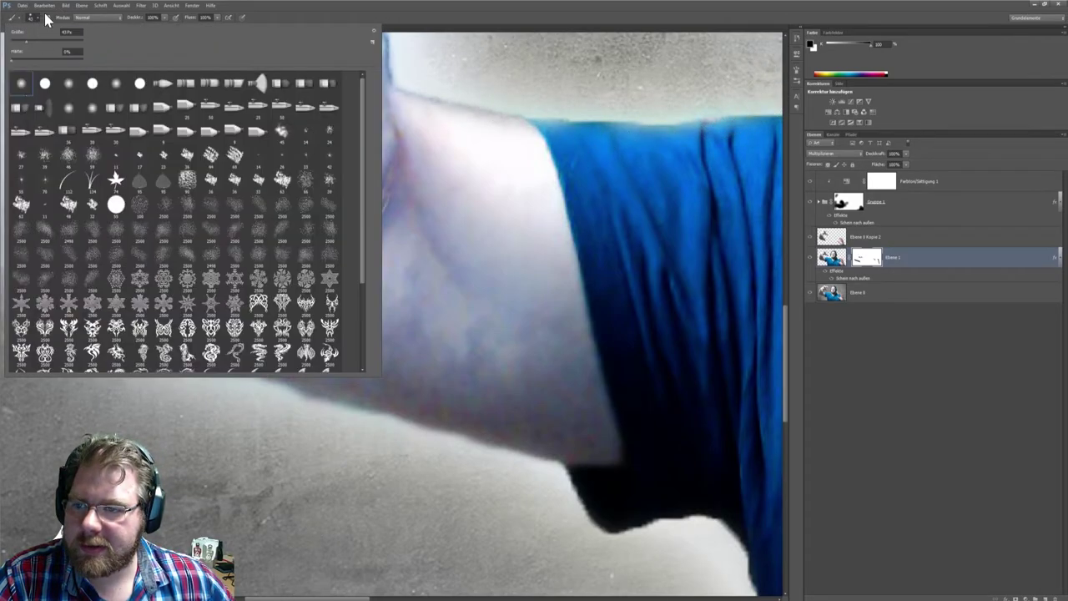
{"action": "left_click", "coordinate": [34, 17]}
Paint Gruppe 1's mask over the raised arm and hand, finishing with softer 46% opacity strokes.
{"action": "left_click", "coordinate": [30, 146]}
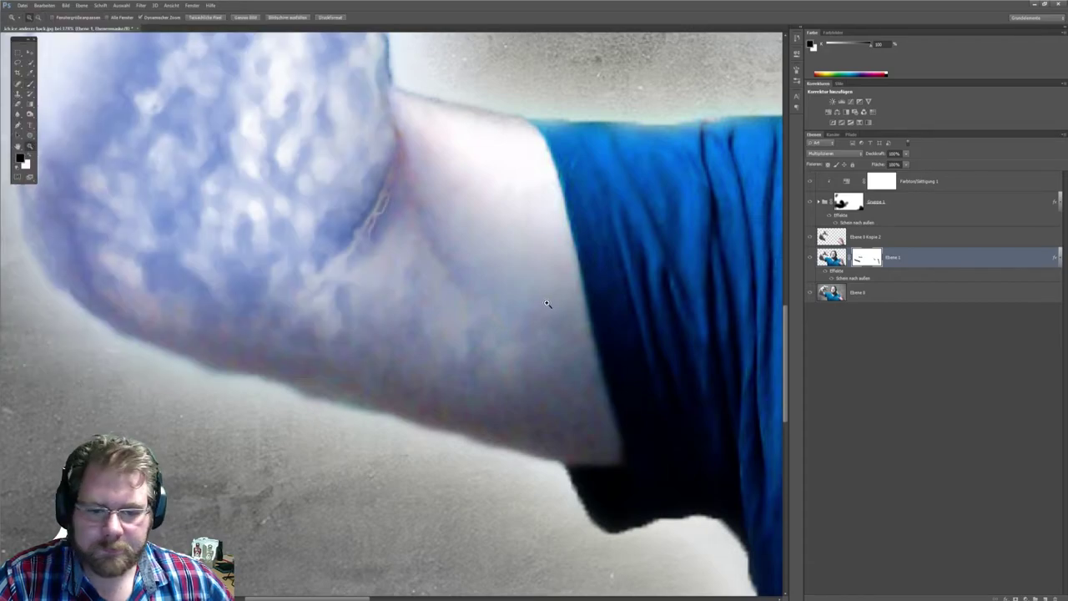
{"action": "scroll", "coordinate": [444, 360], "scroll_direction": "down", "scroll_amount": 5}
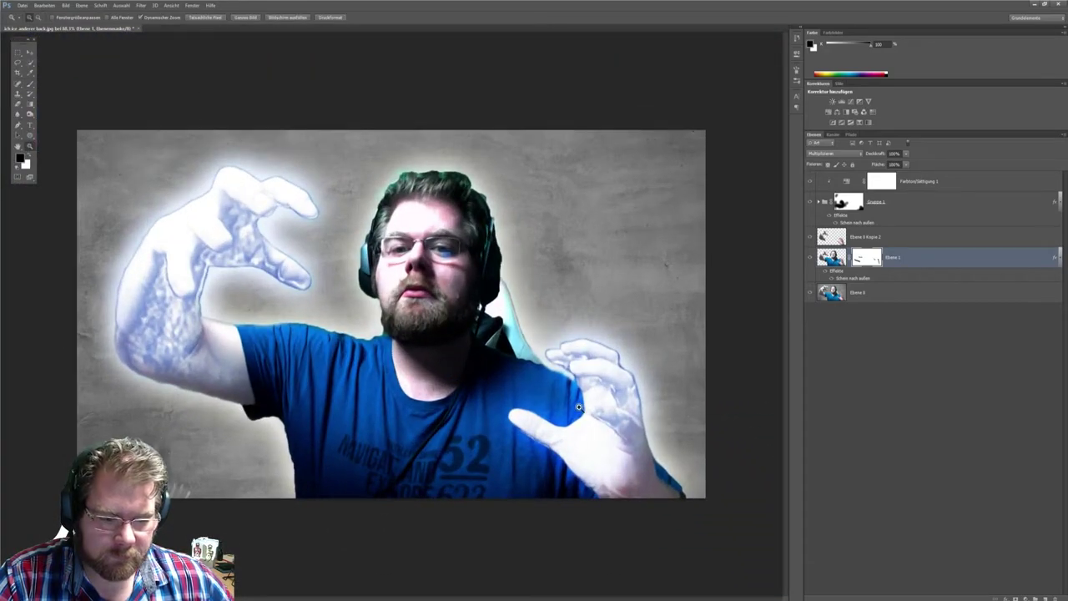
{"action": "scroll", "coordinate": [509, 385], "scroll_direction": "down", "scroll_amount": 2}
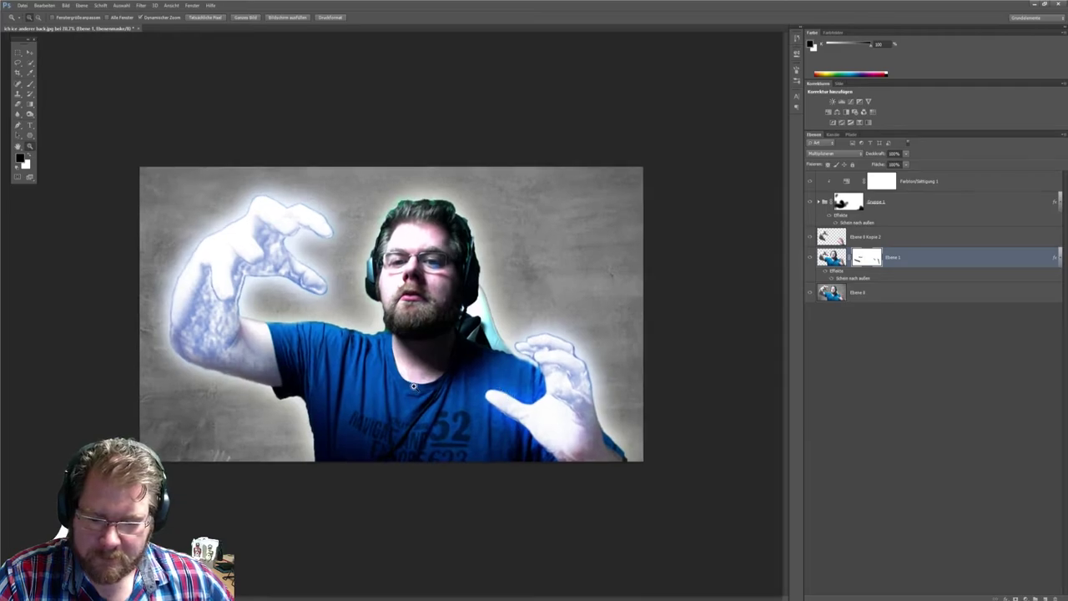
{"action": "scroll", "coordinate": [423, 387], "scroll_direction": "up", "scroll_amount": 2}
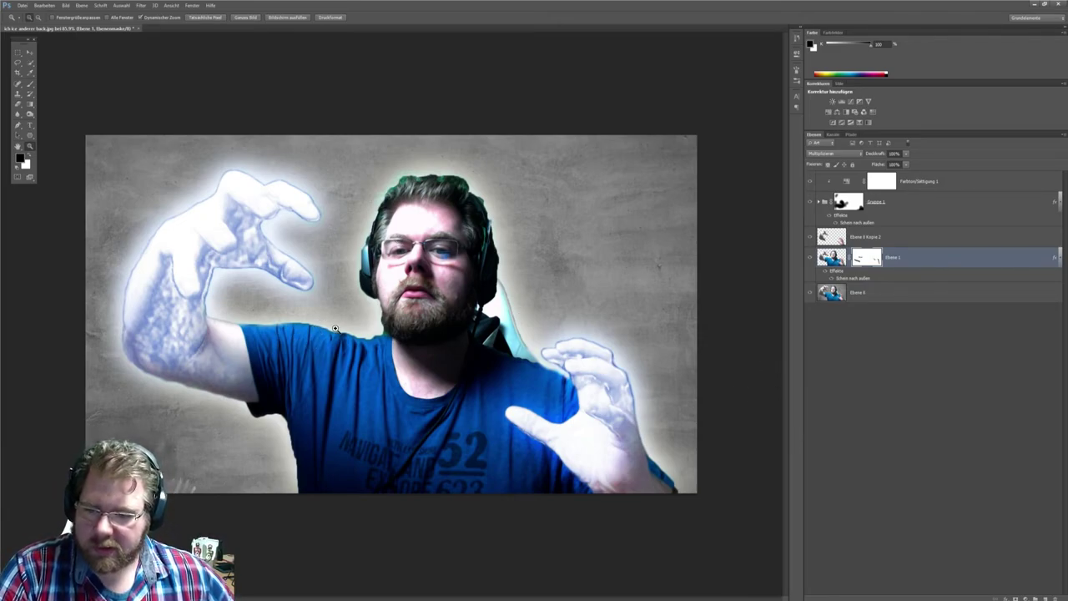
{"action": "left_click", "coordinate": [912, 204]}
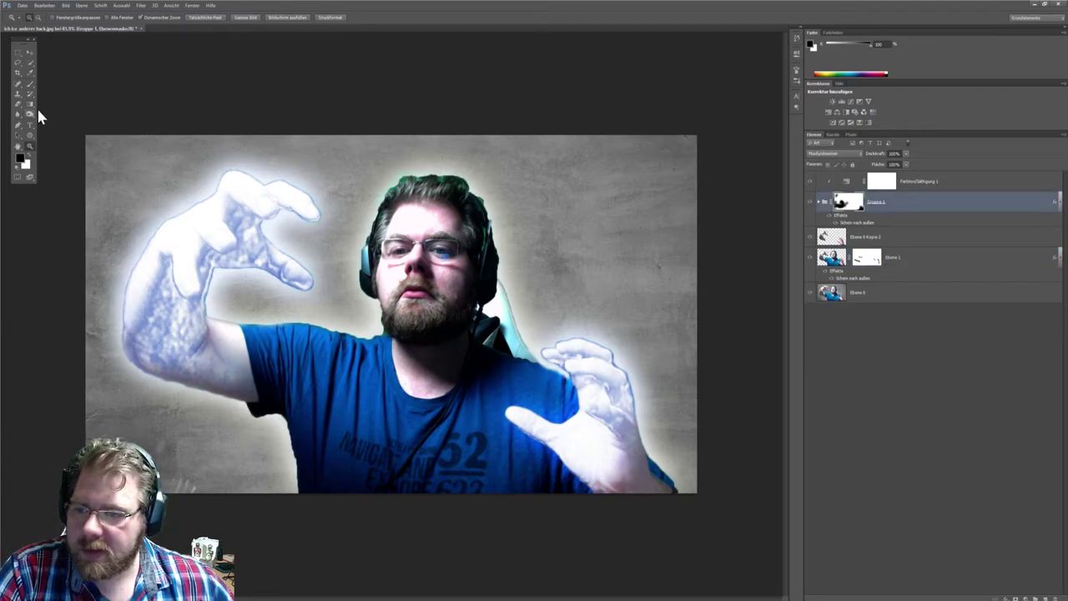
{"action": "left_click", "coordinate": [31, 85]}
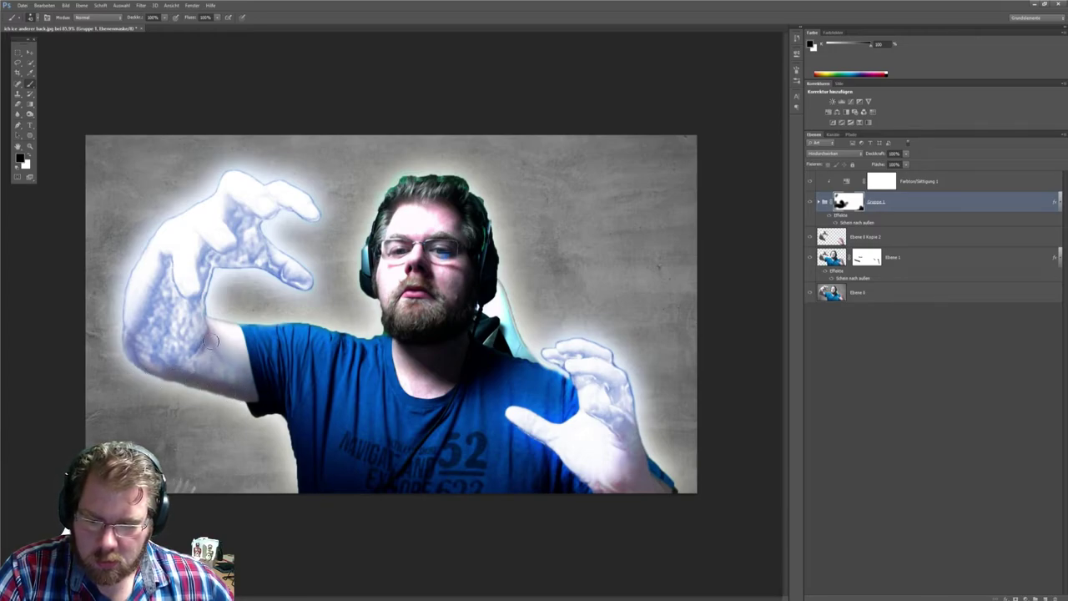
{"action": "left_click_drag", "start_coordinate": [210, 341], "coordinate": [212, 334]}
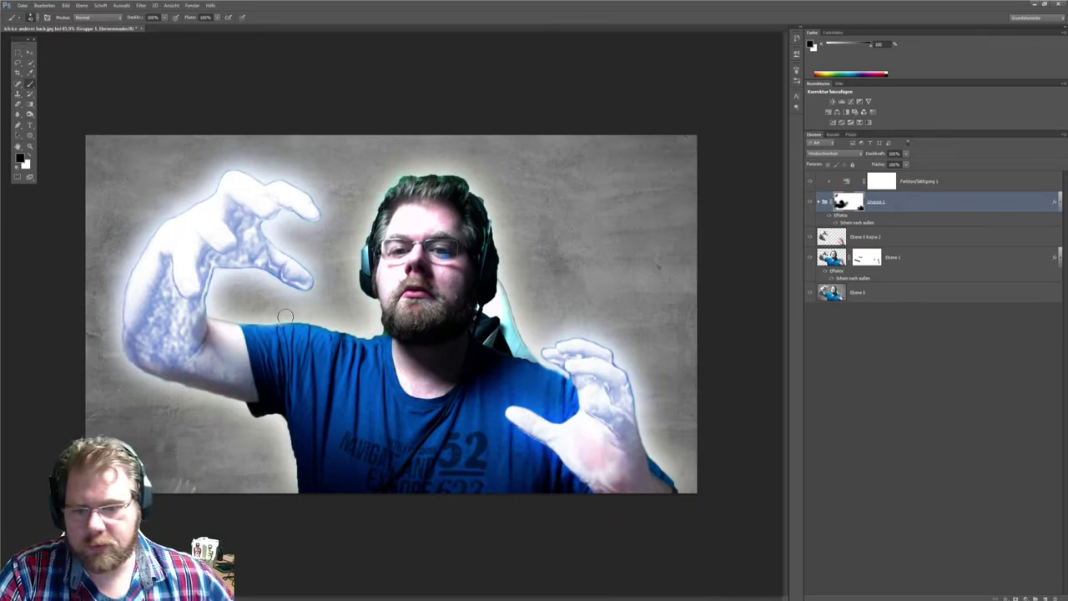
{"action": "left_click", "coordinate": [255, 243]}
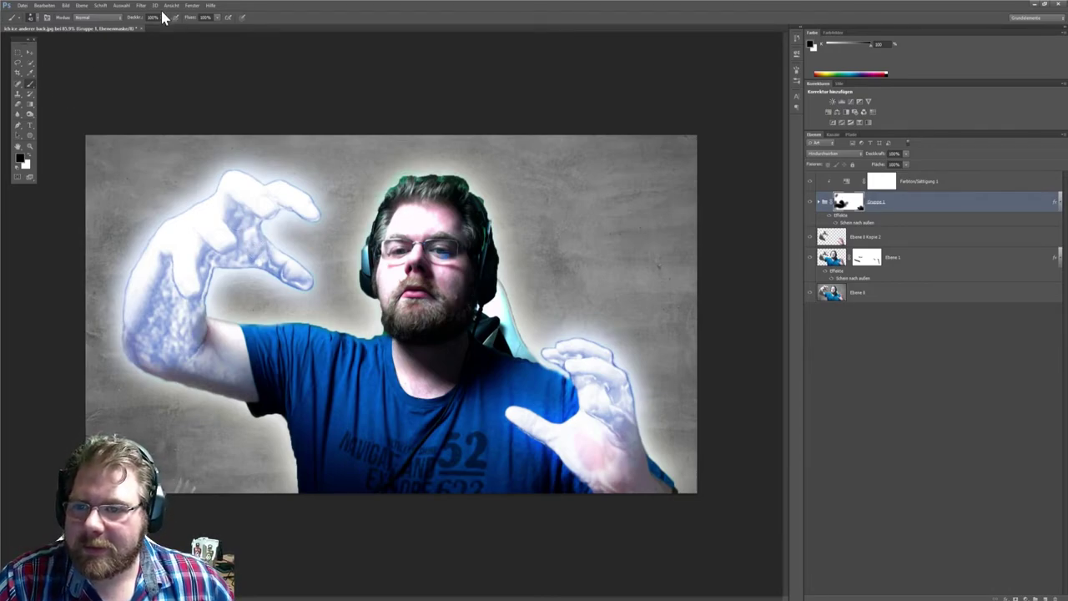
{"action": "left_click_drag", "start_coordinate": [157, 28], "coordinate": [143, 28]}
{"action": "mouse_move", "coordinate": [215, 259]}
{"action": "left_mouse_down"}
{"action": "mouse_move", "coordinate": [242, 234]}
{"action": "mouse_move", "coordinate": [261, 253]}
{"action": "mouse_move", "coordinate": [226, 263]}
{"action": "left_mouse_up"}
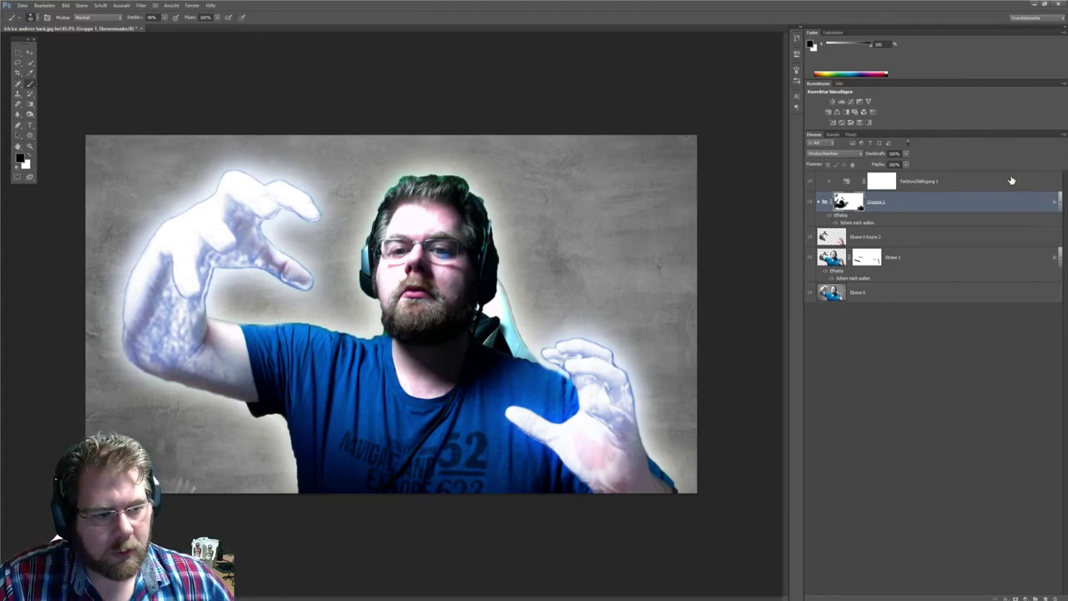
Compare with Ebene 0 Kopie 2 toggled, then stamp all visible layers into new top layer Ebene 2.
{"action": "left_click", "coordinate": [960, 181]}
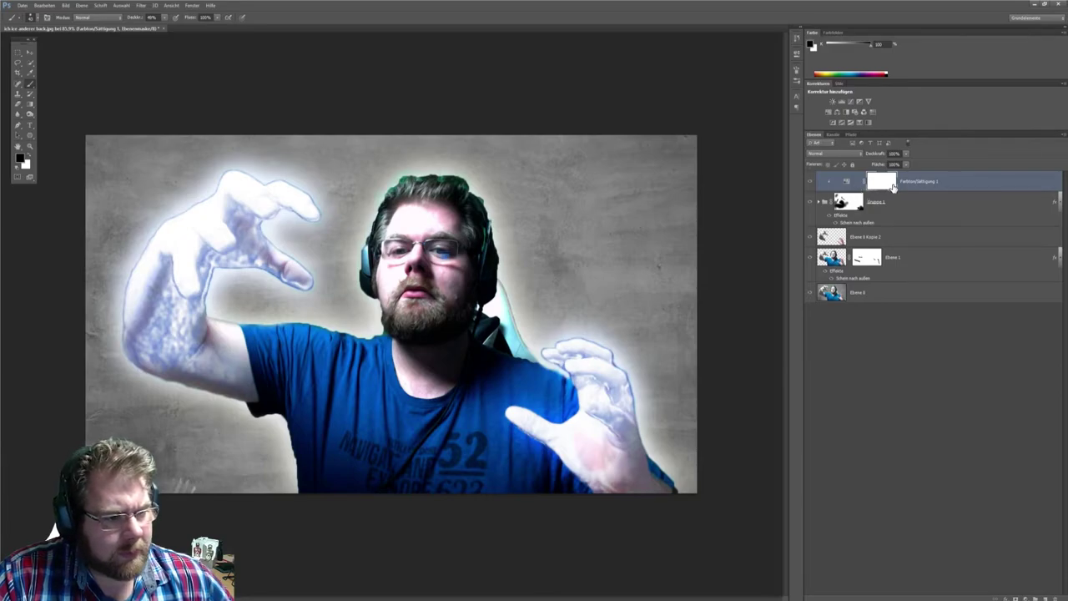
{"action": "left_click", "coordinate": [811, 238]}
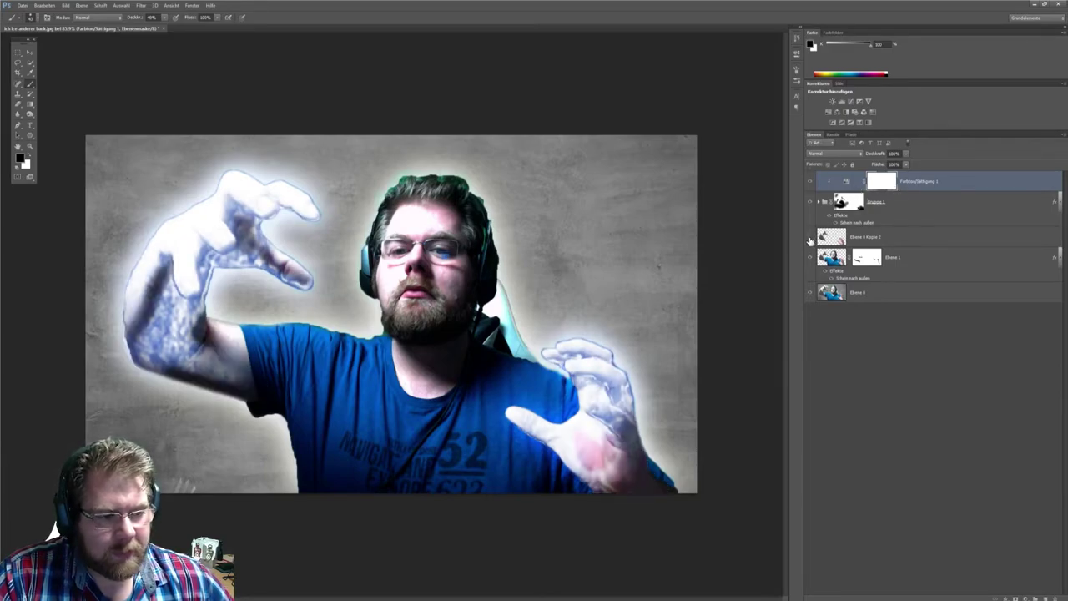
{"action": "left_click", "coordinate": [810, 239]}
{"action": "left_click", "coordinate": [808, 238]}
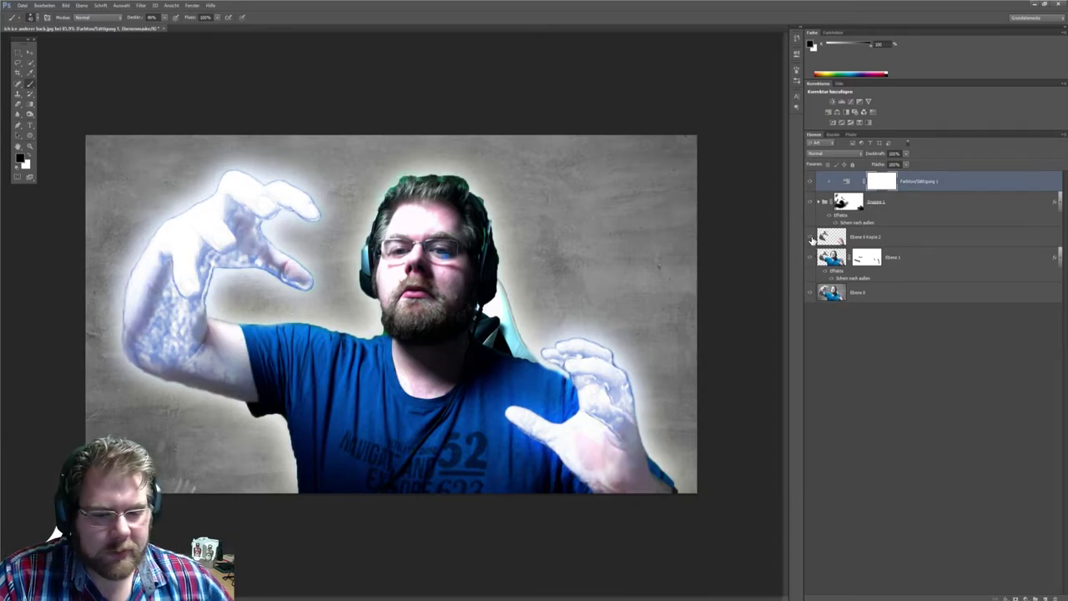
{"action": "left_click", "coordinate": [906, 236]}
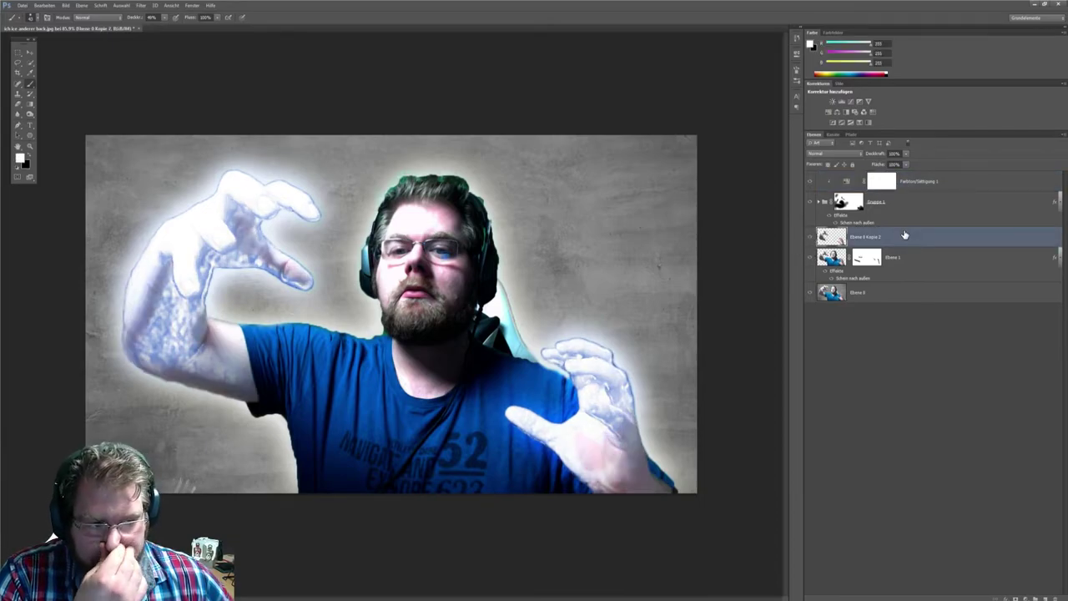
{"action": "left_click", "coordinate": [954, 372]}
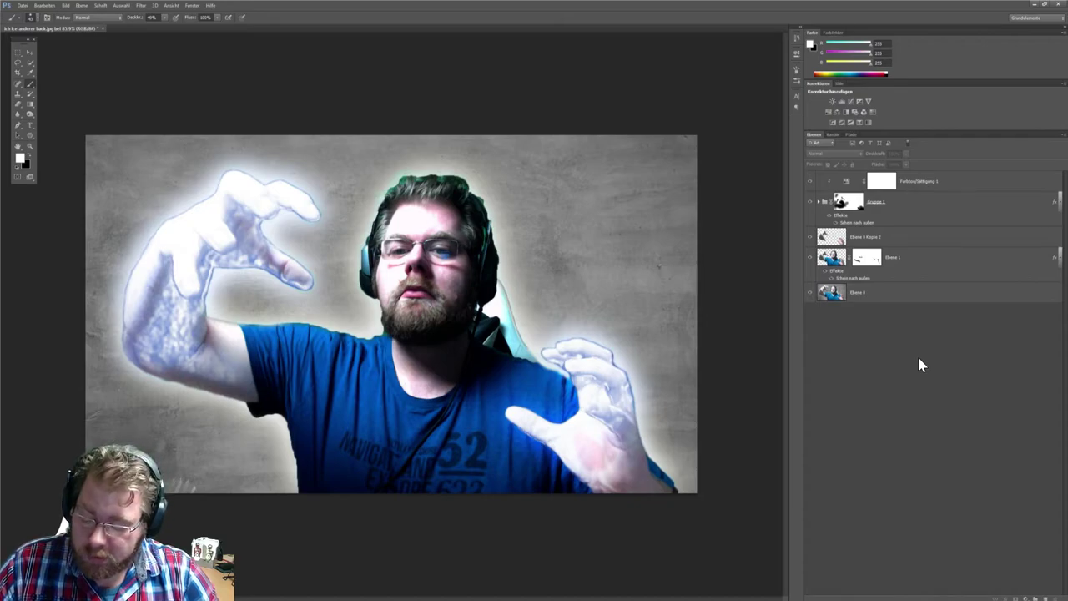
{"action": "key", "text": "ctrl+shift+alt+e"}
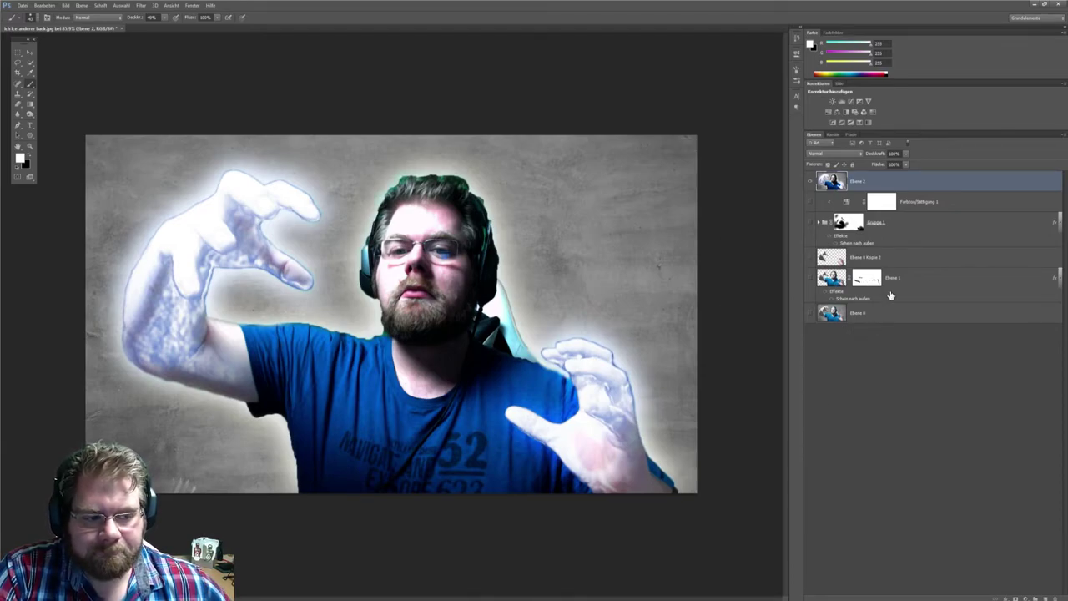
Select every layer from Farbton/Sättigung 1 down to Ebene 0 for grouping.
{"action": "left_click", "coordinate": [965, 204]}
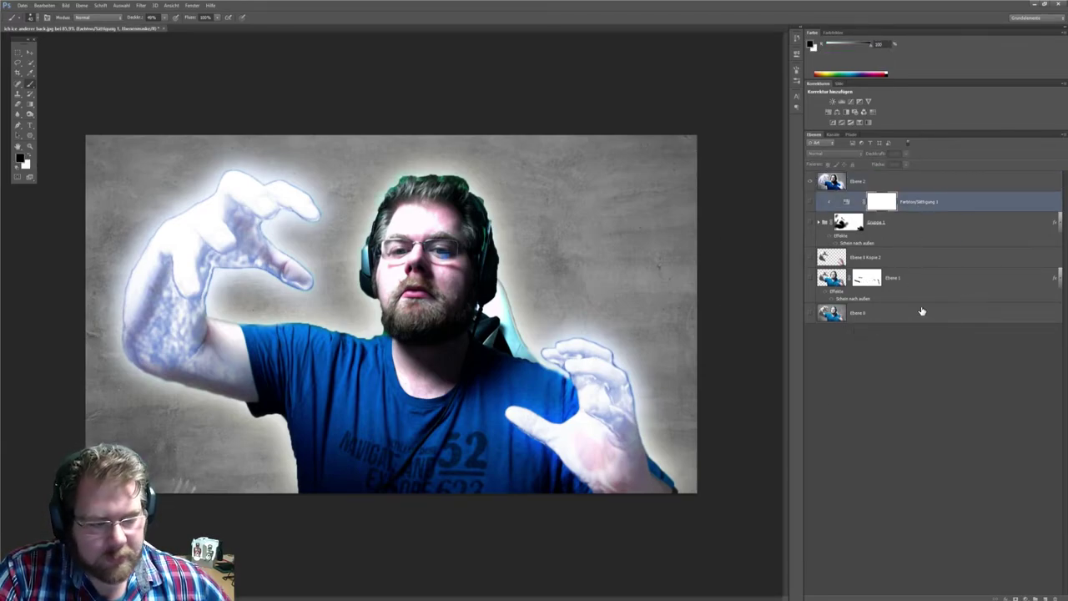
{"action": "left_click", "coordinate": [923, 308], "text": "shift"}
{"action": "right_click", "coordinate": [922, 313]}
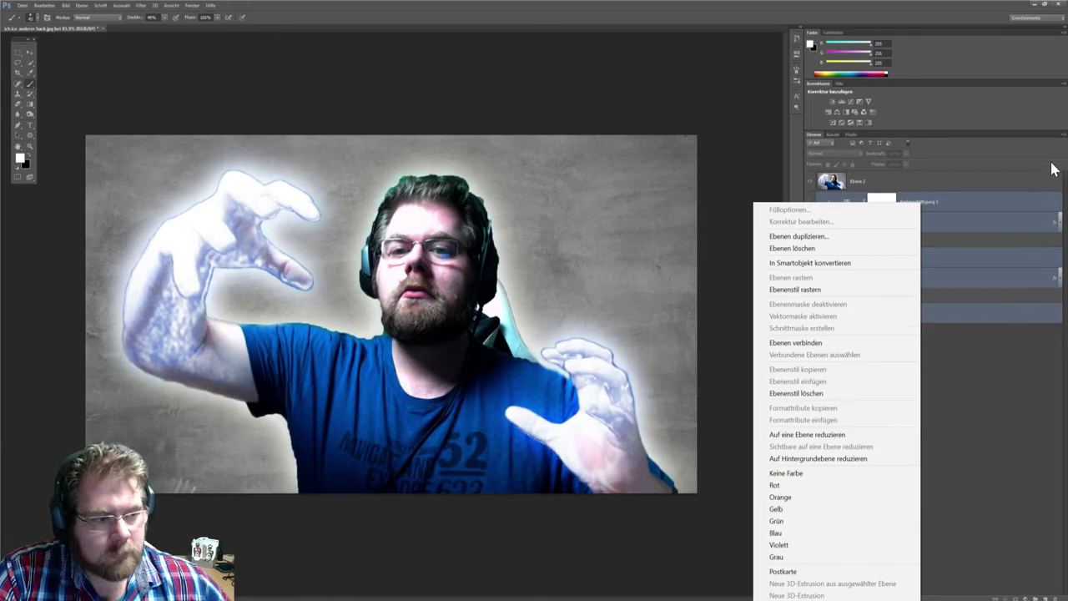
{"action": "left_click", "coordinate": [1063, 136]}
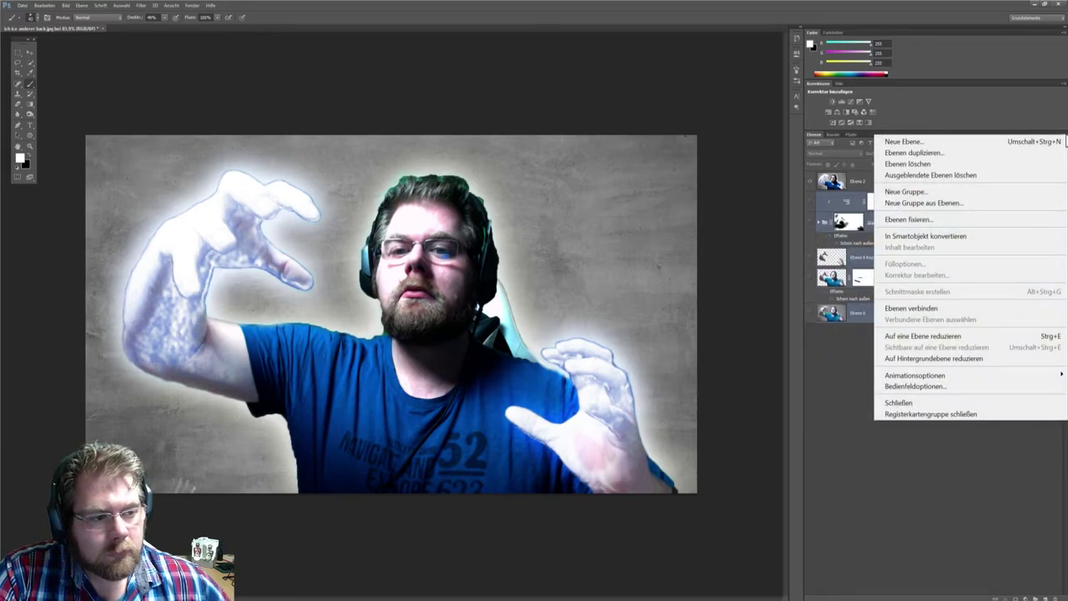
{"action": "left_click", "coordinate": [968, 192]}
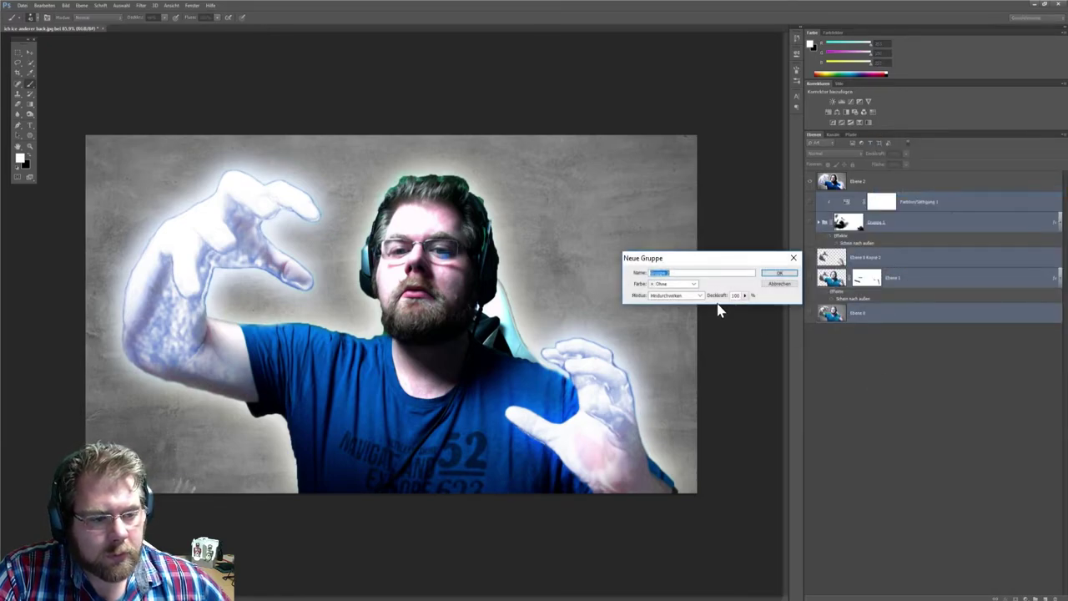
{"action": "left_click", "coordinate": [777, 275]}
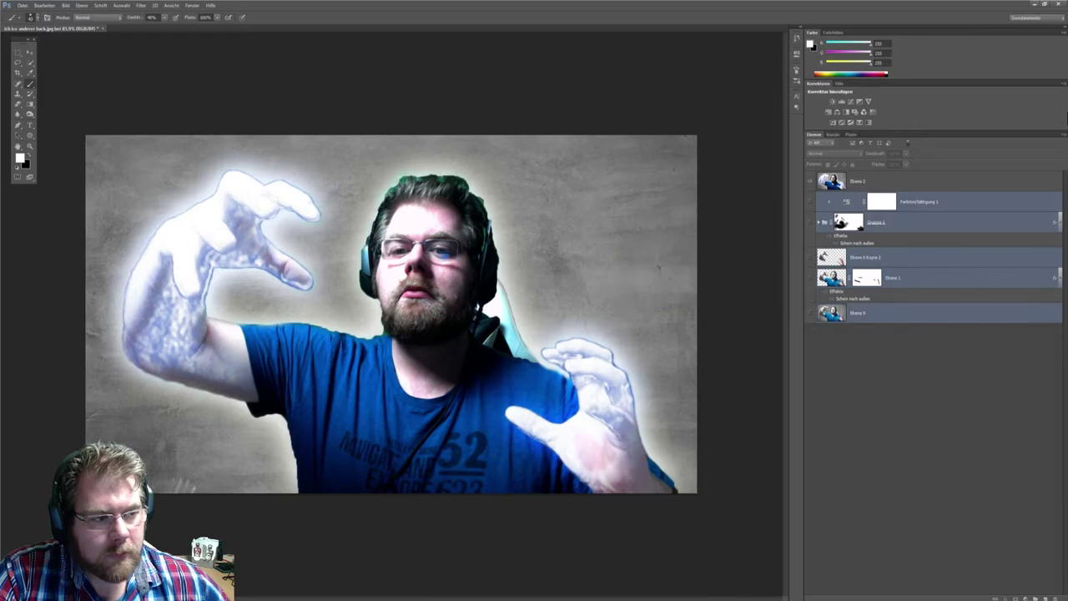
Group the selected layers into a new group named edit and make Ebene 2 active.
{"action": "left_click", "coordinate": [1063, 136]}
{"action": "left_click", "coordinate": [944, 205]}
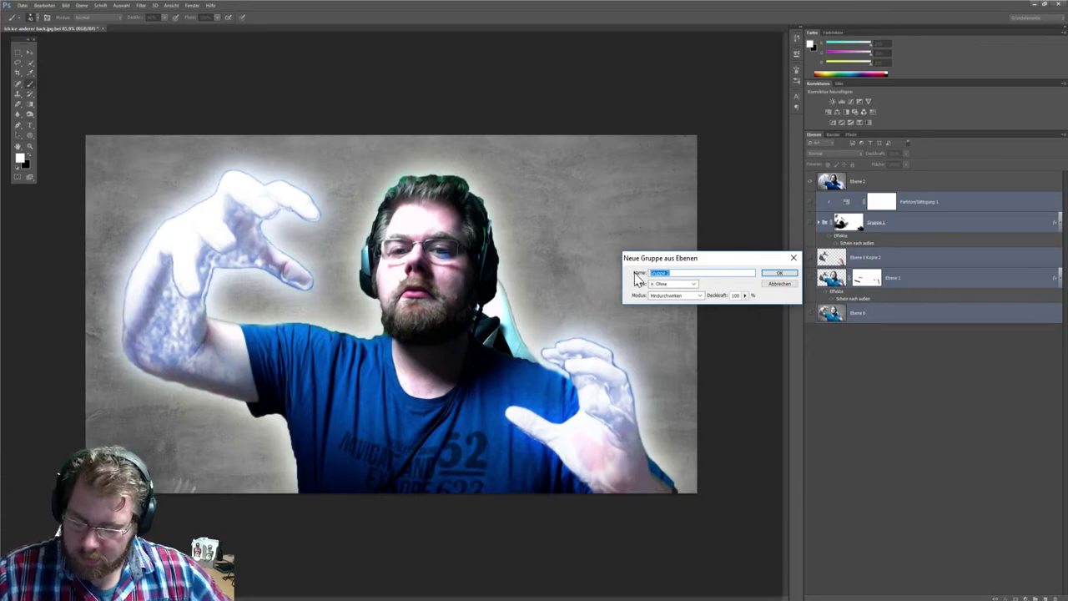
{"action": "type", "text": "Alt"}
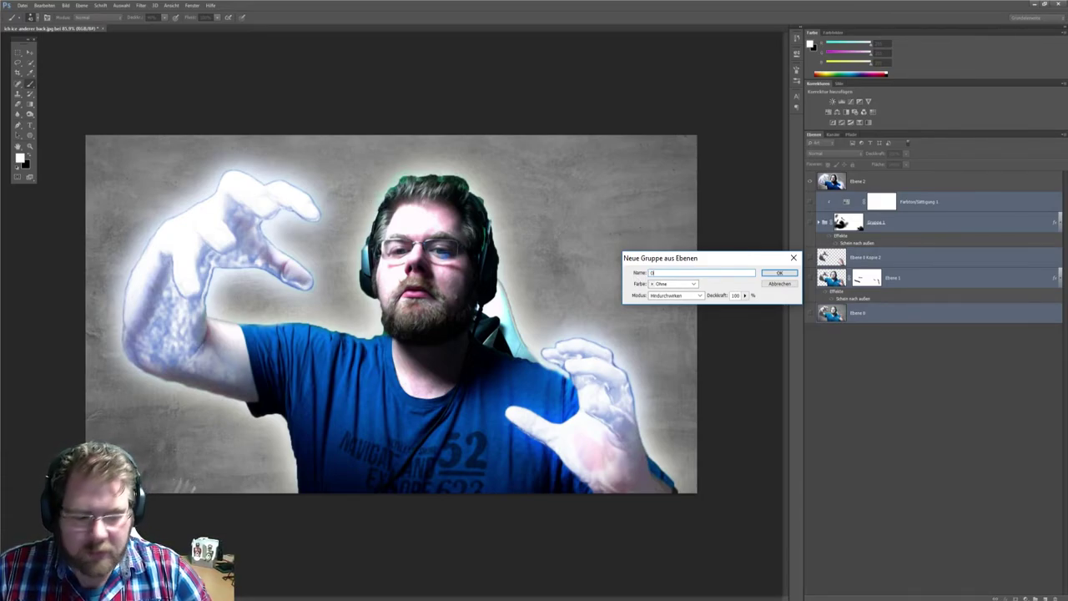
{"action": "type", "text": "Ba"}
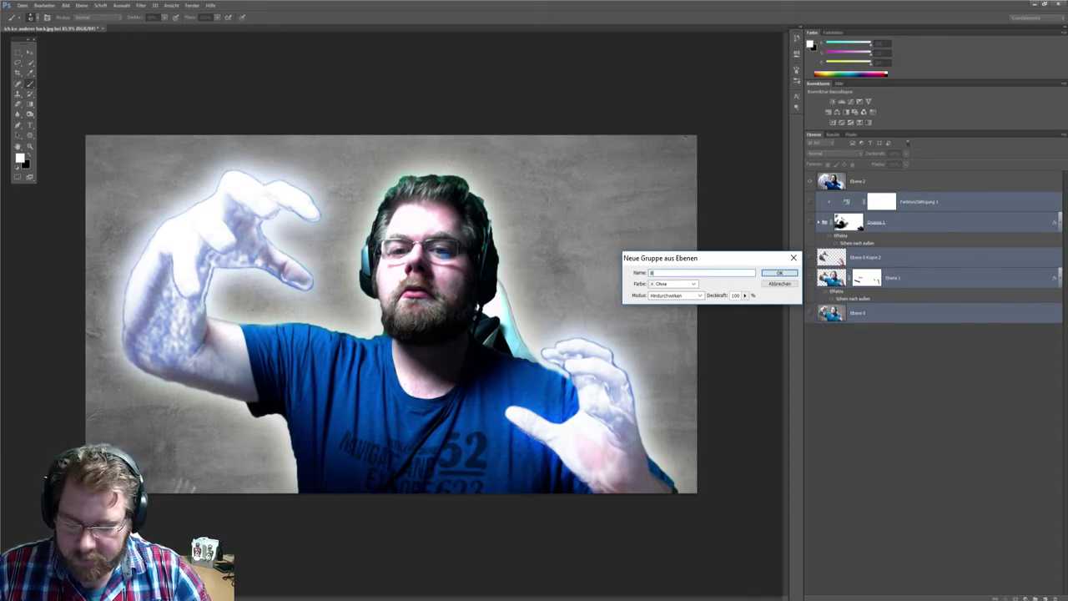
{"action": "type", "text": "i"}
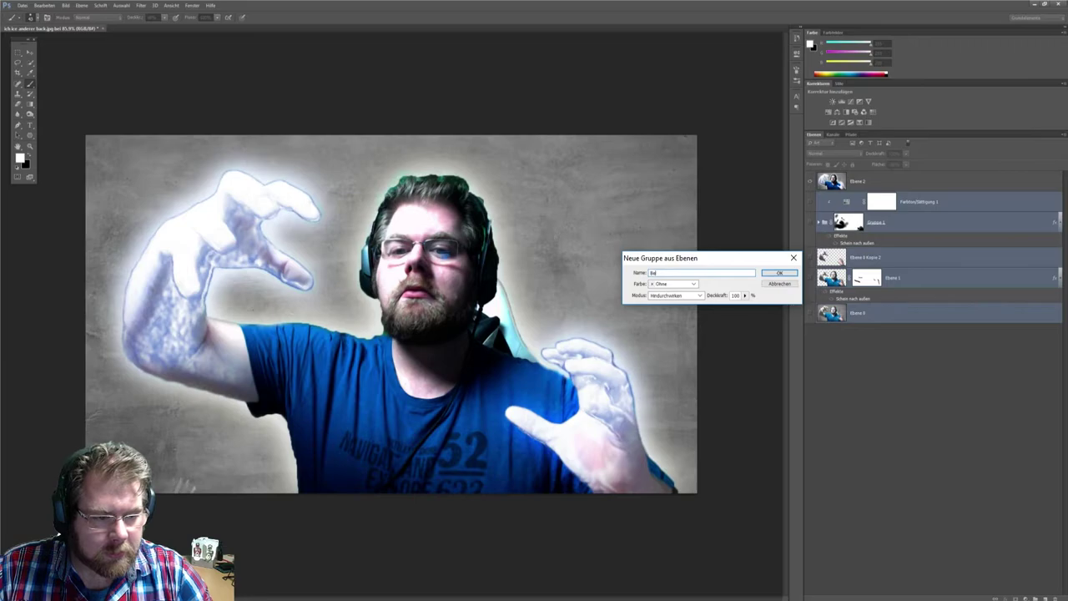
{"action": "key", "text": "BackSpace"}
{"action": "key", "text": "BackSpace"}
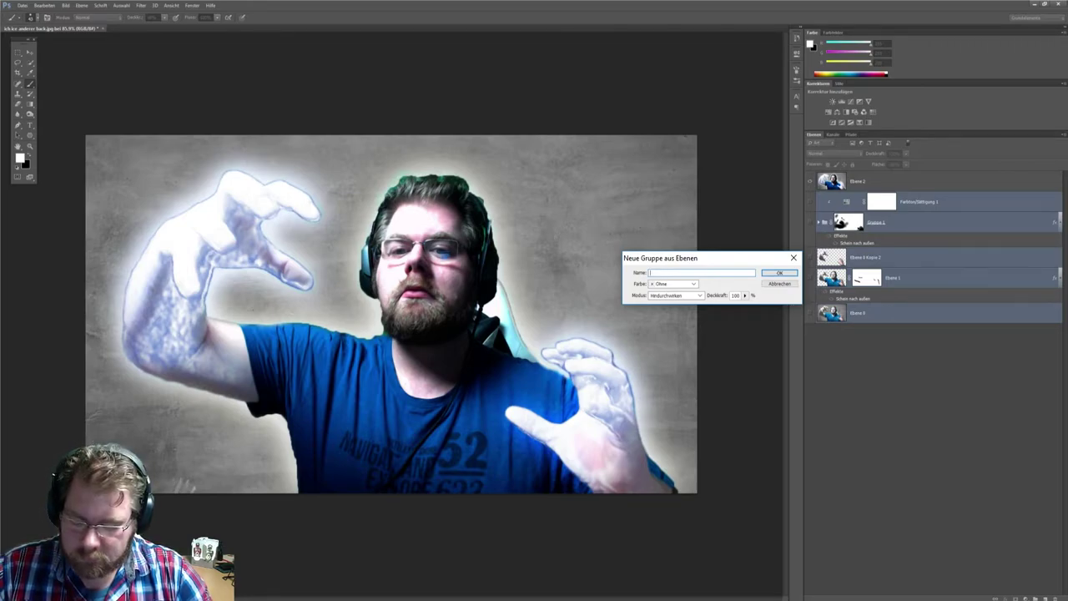
{"action": "type", "text": "edit"}
{"action": "key", "text": "Return"}
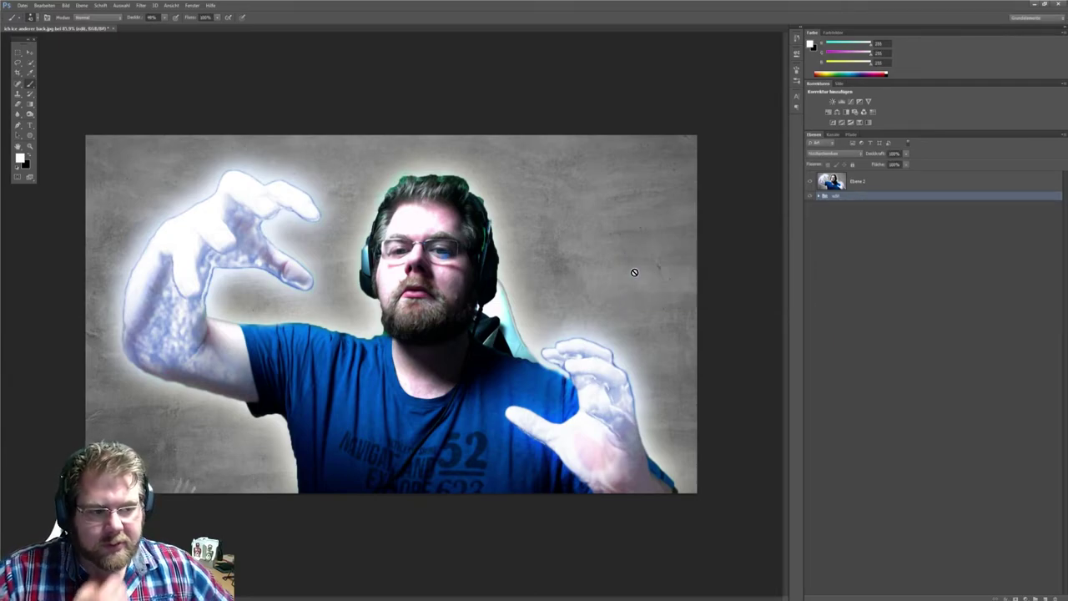
{"action": "key", "text": "alt+bracketright"}
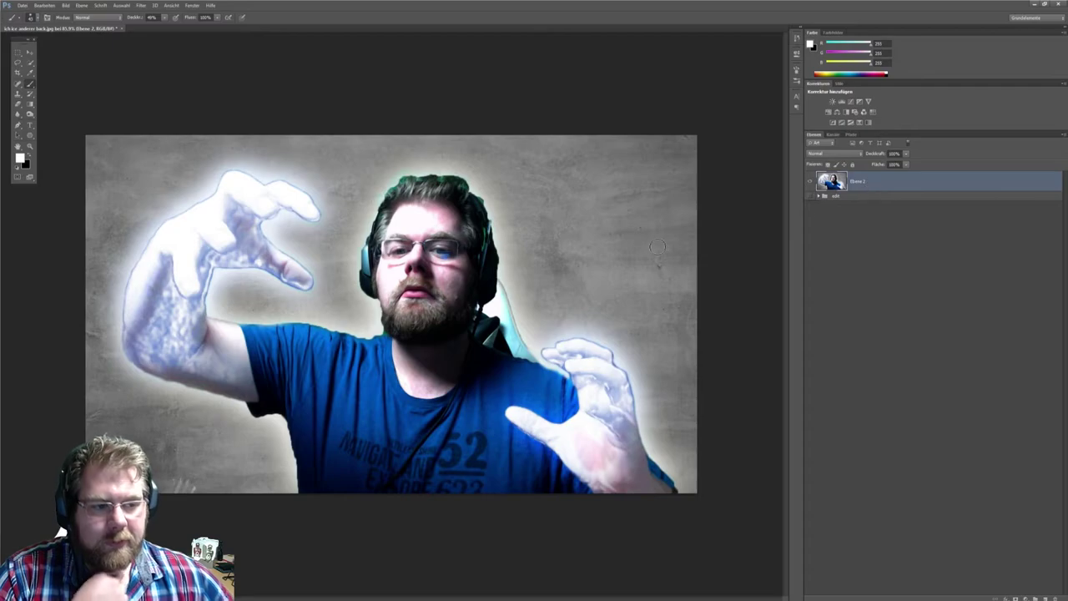
Add a new empty layer above Ebene 2 and choose a scattered particle brush.
{"action": "left_click", "coordinate": [927, 223]}
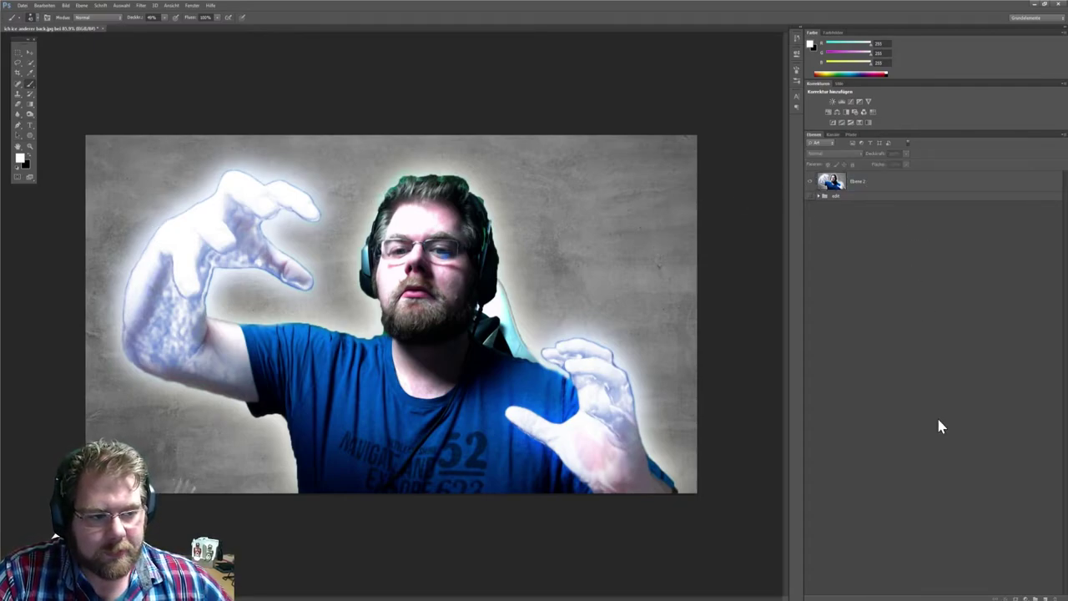
{"action": "left_click", "coordinate": [1036, 598]}
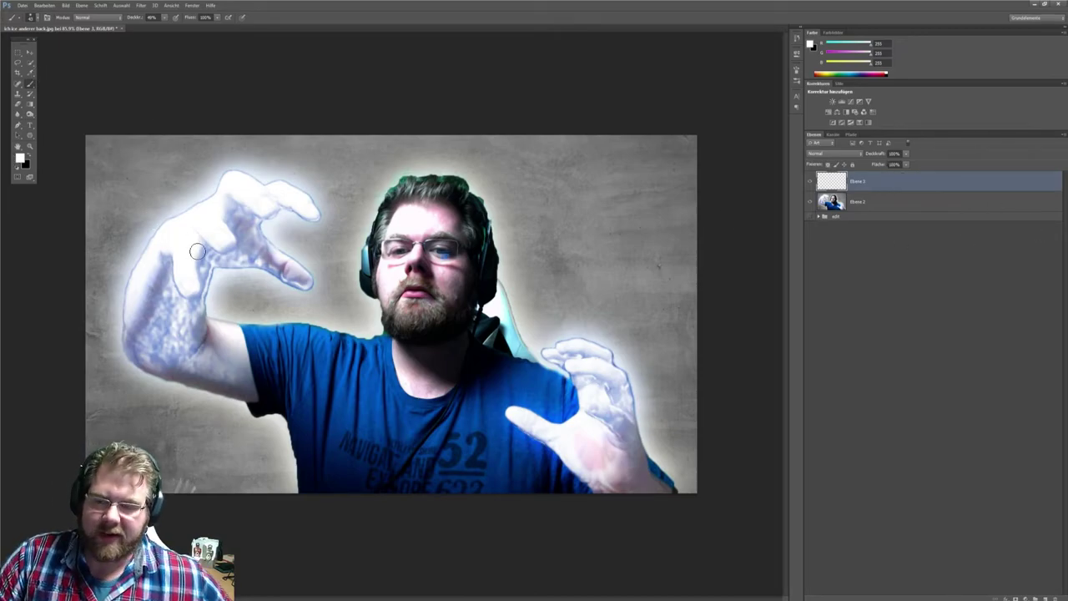
{"action": "left_click", "coordinate": [36, 17]}
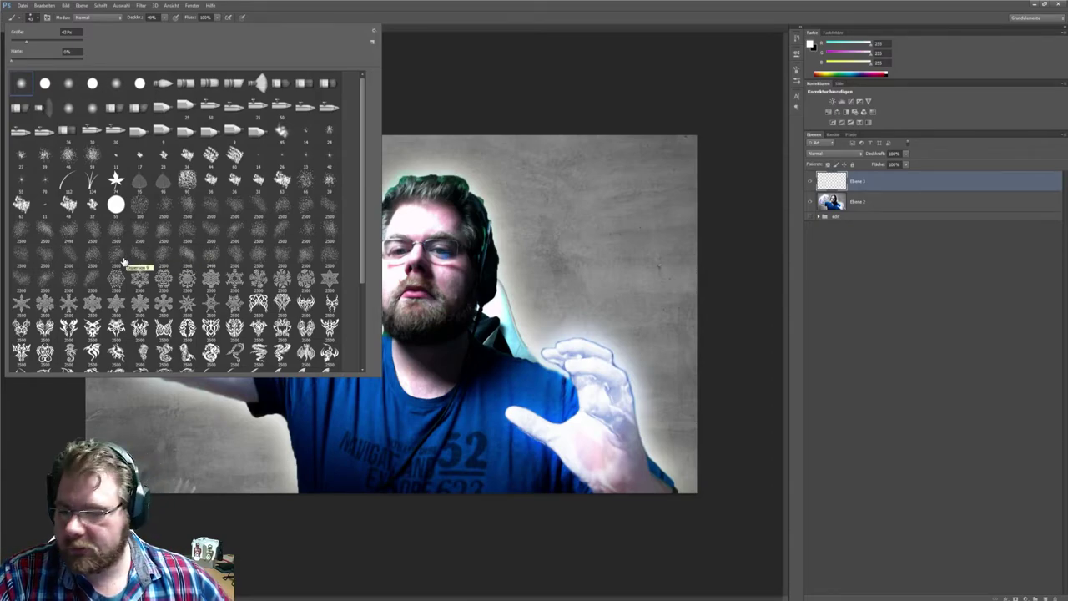
{"action": "scroll", "coordinate": [196, 296], "scroll_direction": "down", "scroll_amount": 3}
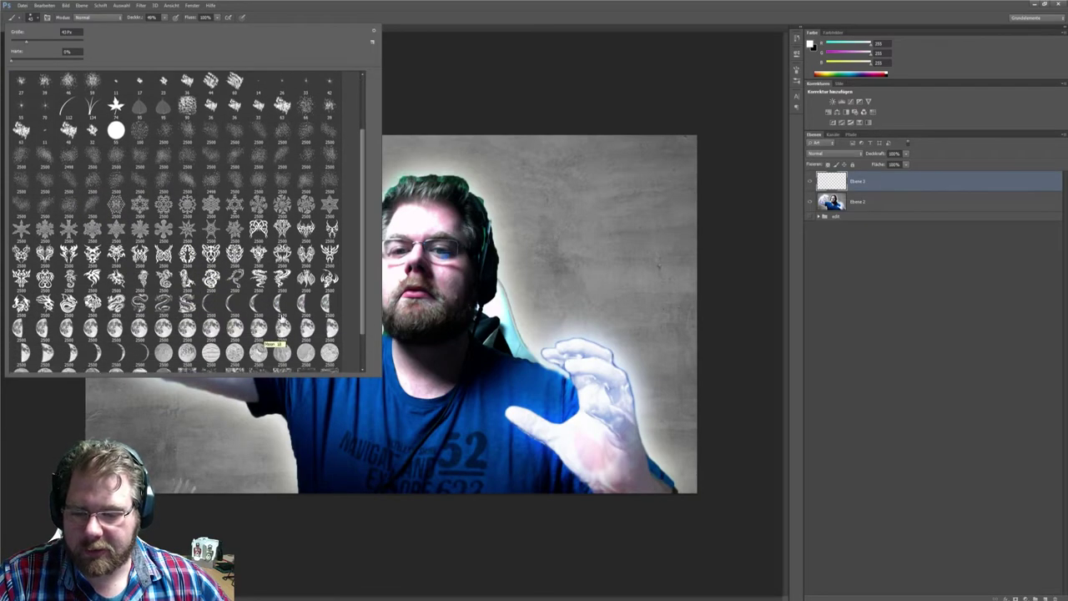
{"action": "left_click", "coordinate": [139, 302]}
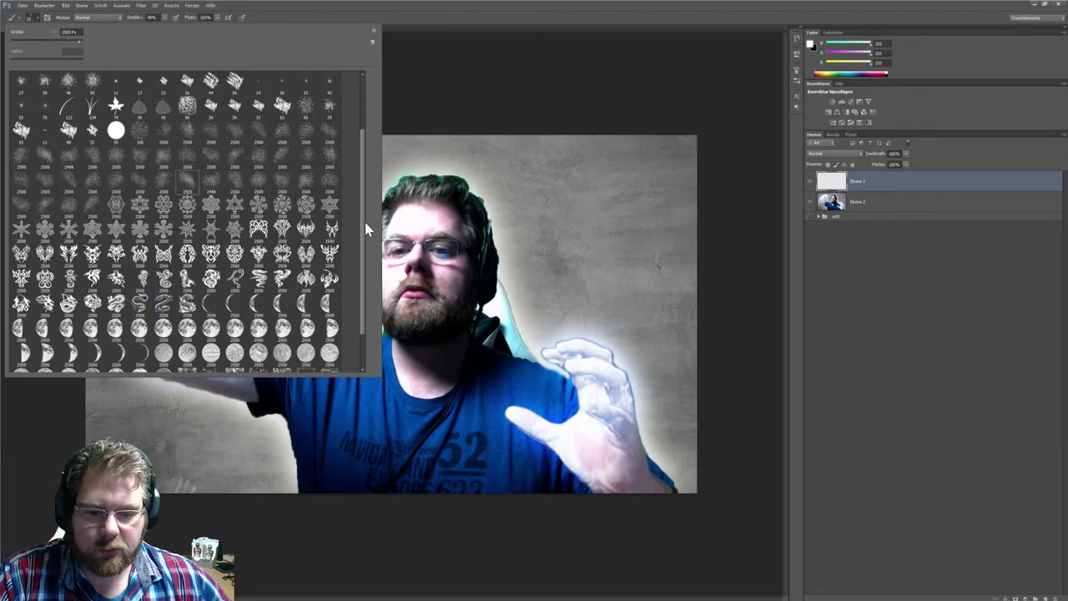
Switch to another scatter brush preset and enlarge it to about 403 px.
{"action": "left_click", "coordinate": [72, 33]}
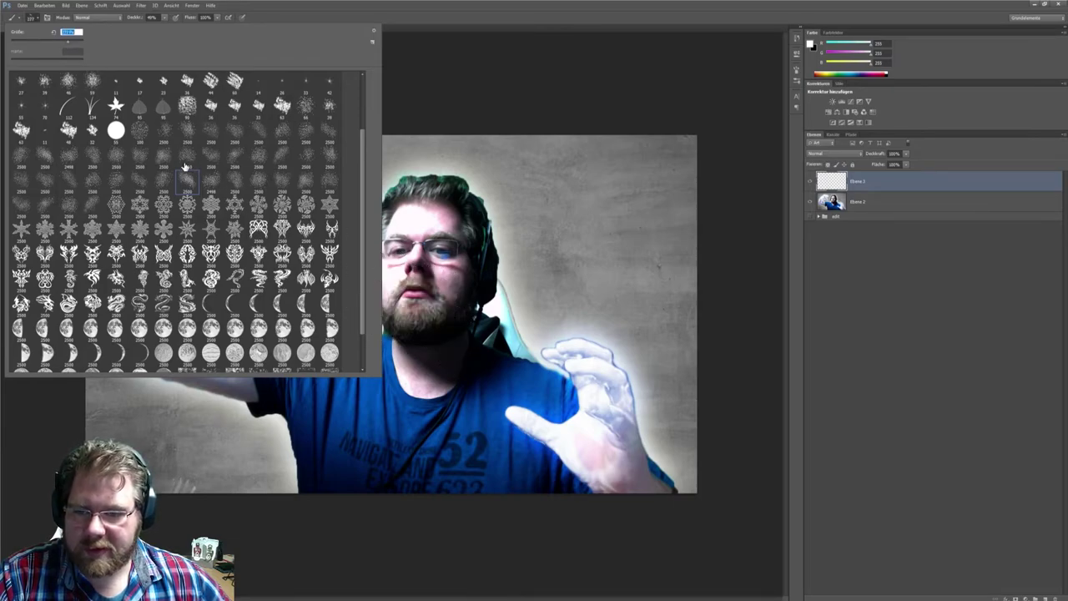
{"action": "left_click", "coordinate": [139, 185]}
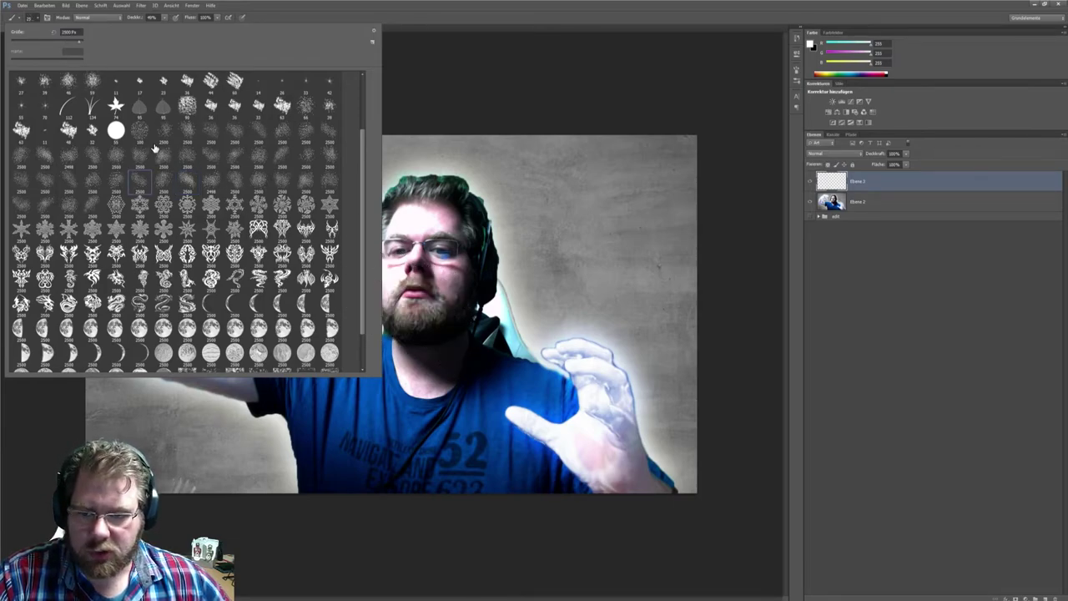
{"action": "left_click_drag", "start_coordinate": [70, 41], "coordinate": [58, 40]}
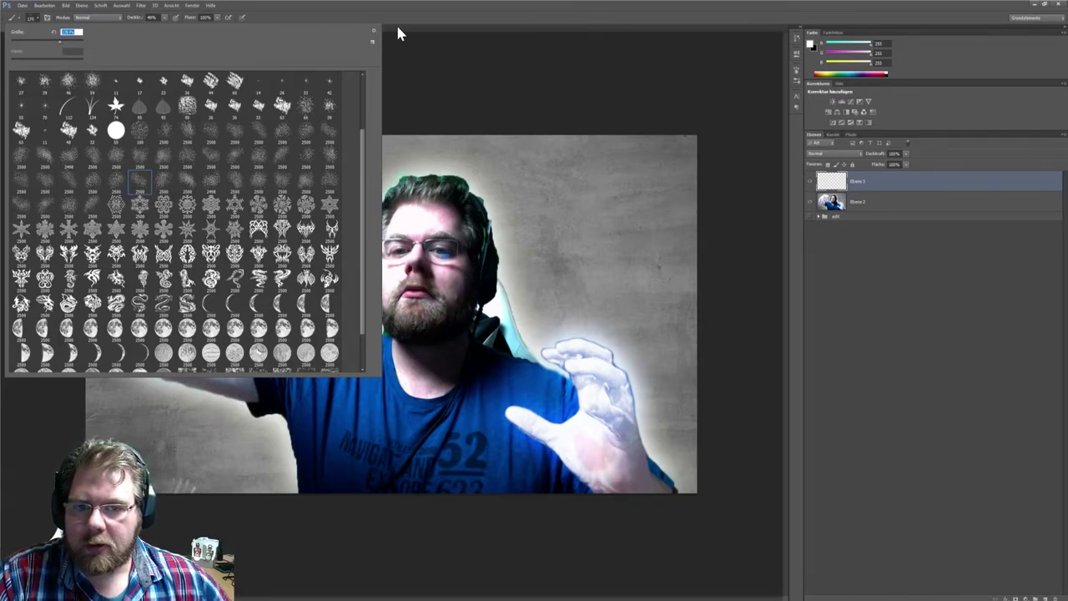
{"action": "key", "text": "F5"}
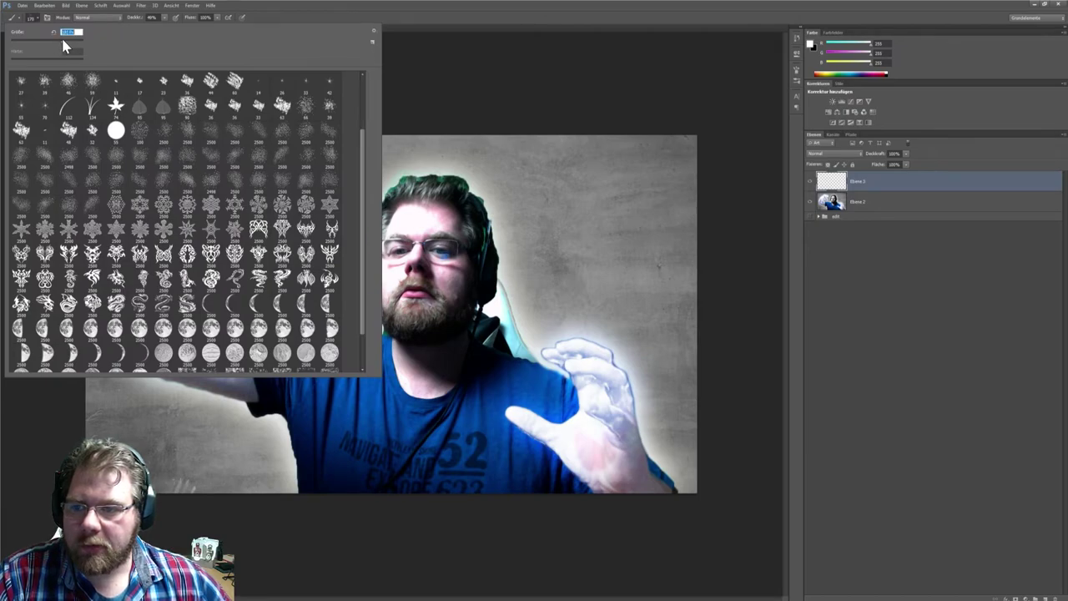
{"action": "key", "text": "bracketright"}
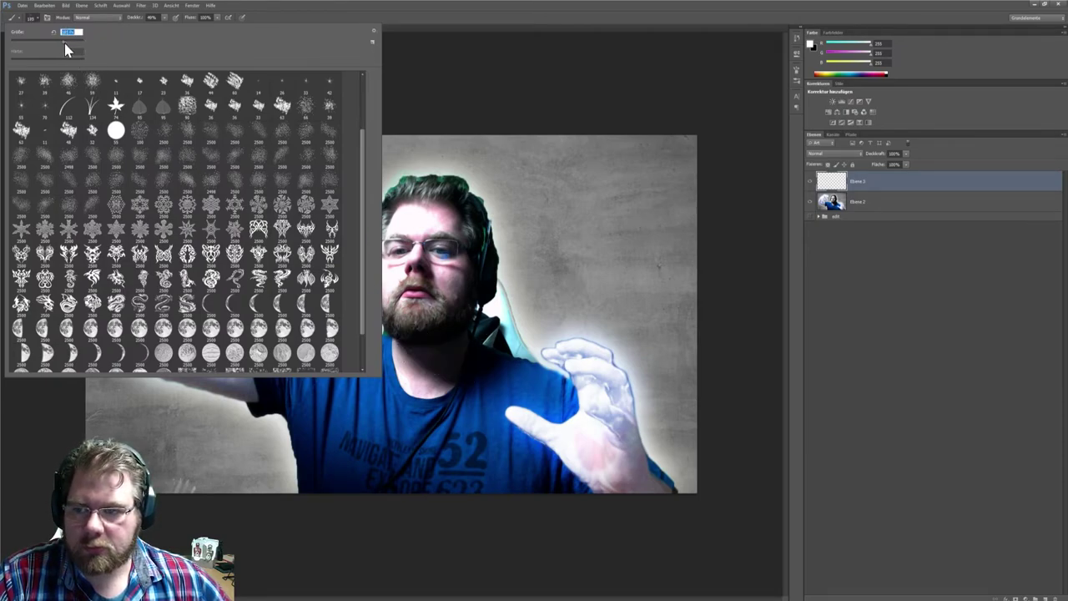
{"action": "left_click_drag", "start_coordinate": [66, 50], "coordinate": [81, 60]}
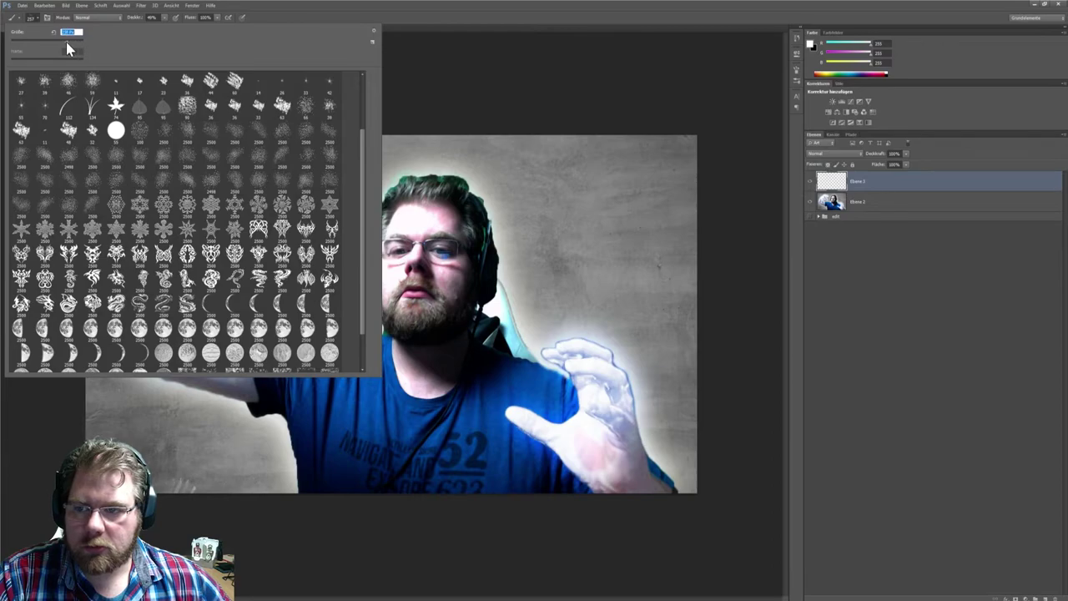
{"action": "key", "text": "bracketright"}
{"action": "key", "text": "bracketright"}
{"action": "key", "text": "bracketright"}
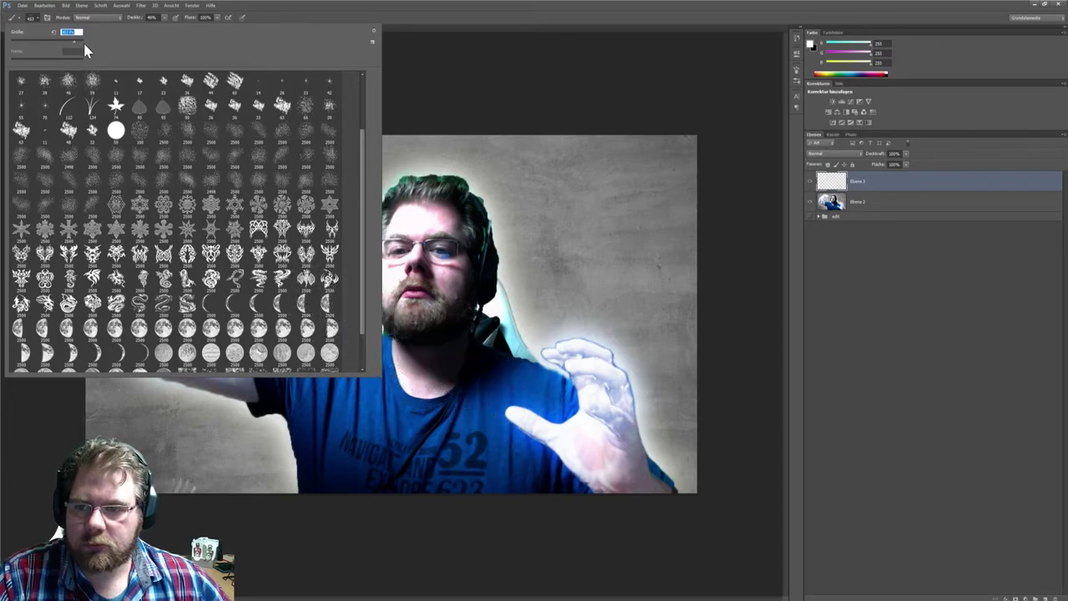
Paint scattered particles over the beard, toward the left hand, and across the upper shirt.
{"action": "left_click", "coordinate": [34, 18]}
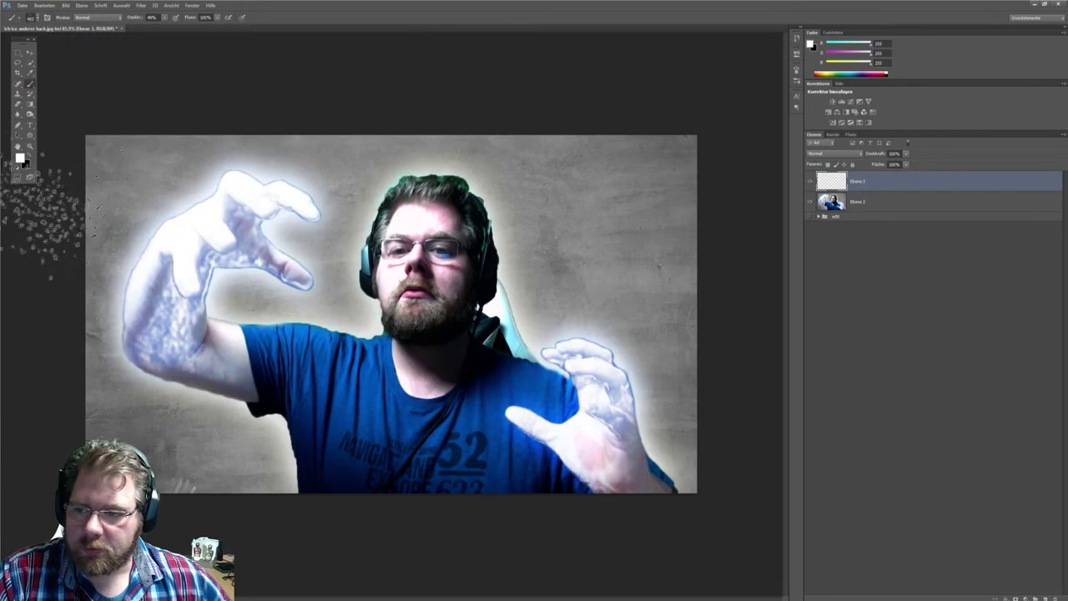
{"action": "left_click_drag", "start_coordinate": [392, 300], "coordinate": [421, 338]}
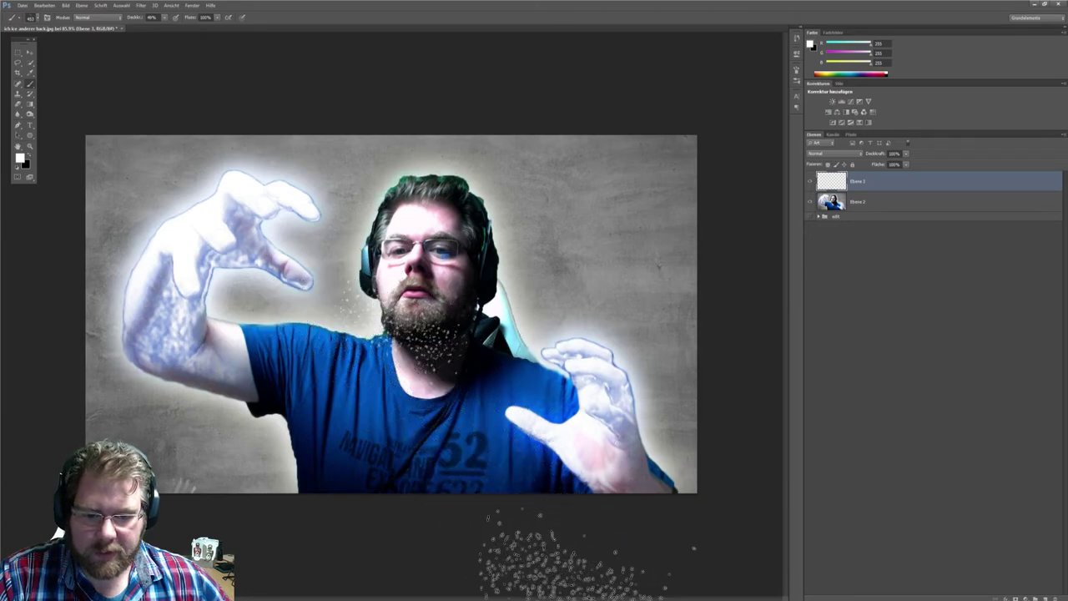
{"action": "left_click_drag", "start_coordinate": [518, 396], "coordinate": [451, 351]}
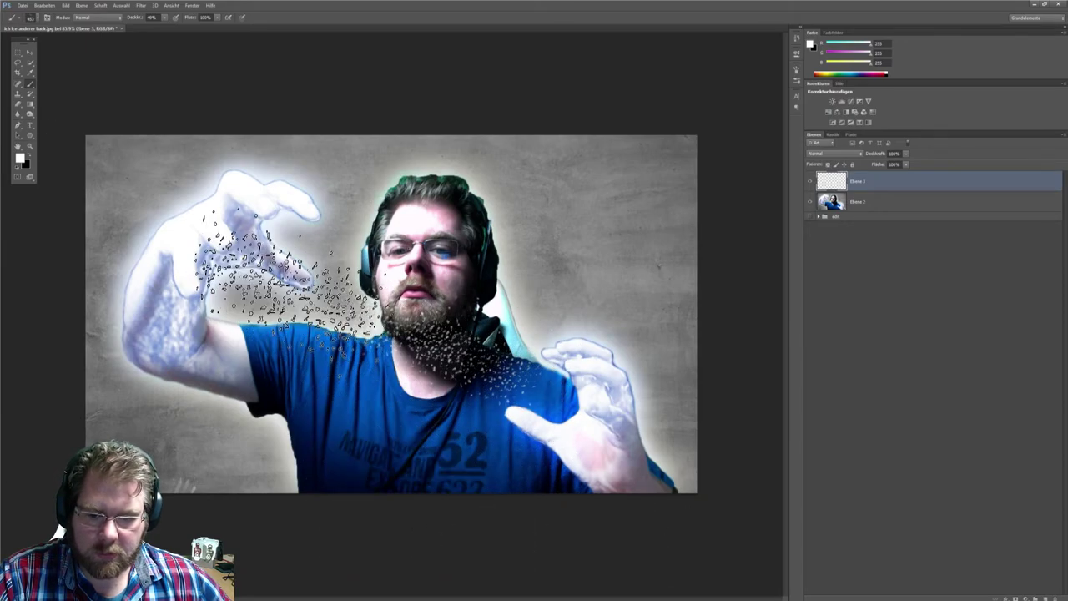
{"action": "mouse_move", "coordinate": [284, 275]}
{"action": "left_mouse_down"}
{"action": "mouse_move", "coordinate": [525, 534]}
{"action": "mouse_move", "coordinate": [572, 429]}
{"action": "mouse_move", "coordinate": [226, 251]}
{"action": "left_mouse_up"}
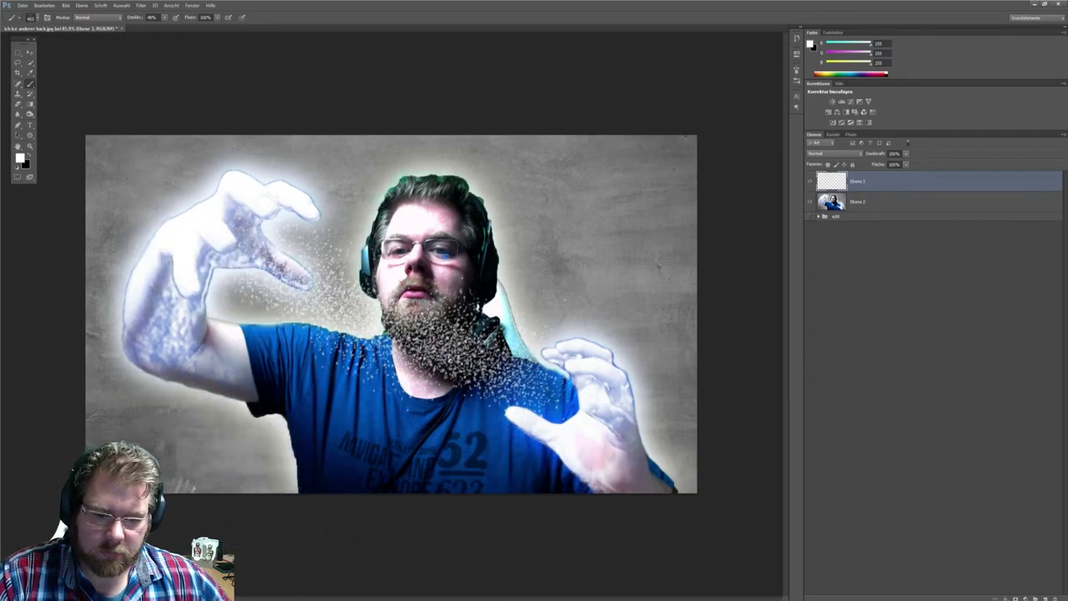
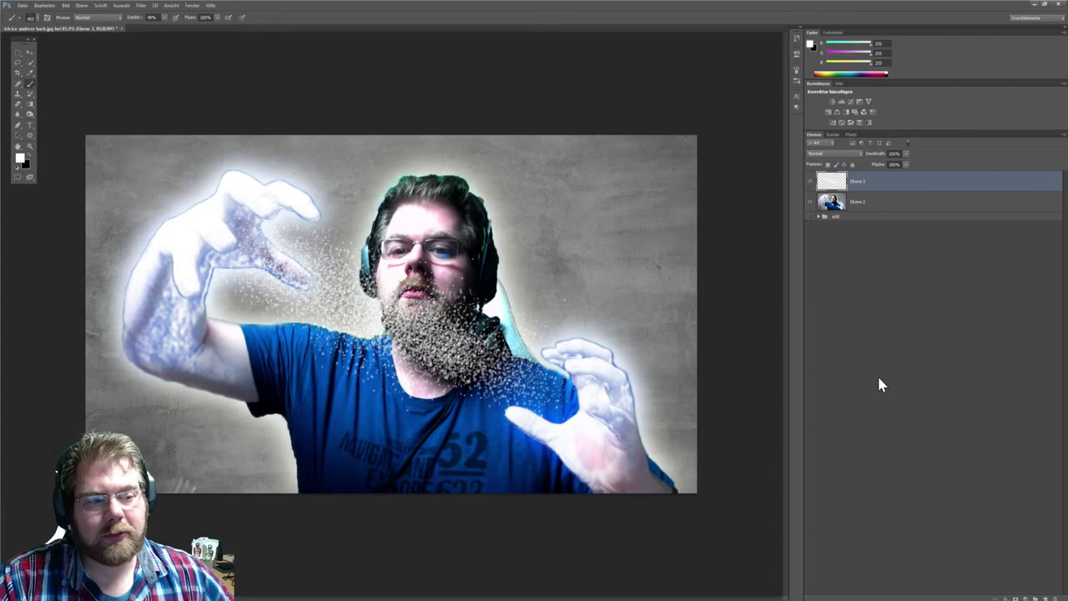
Add an Outer Glow to the Ebene 3 particle layer and begin picking its colour.
{"action": "left_click", "coordinate": [30, 53]}
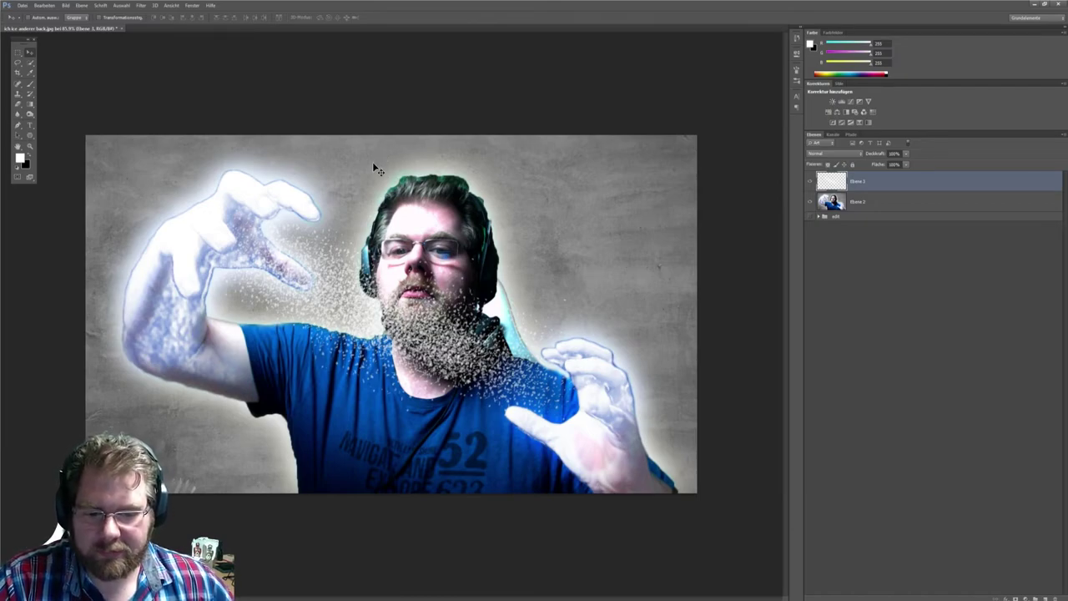
{"action": "double_click", "coordinate": [885, 183]}
{"action": "left_click", "coordinate": [563, 164]}
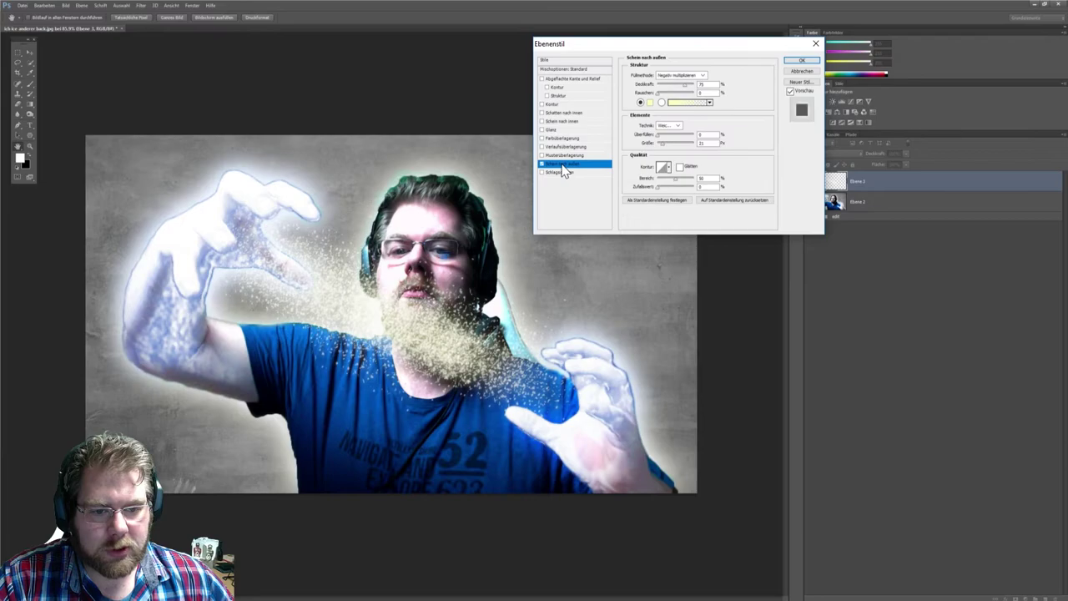
{"action": "left_click", "coordinate": [650, 101]}
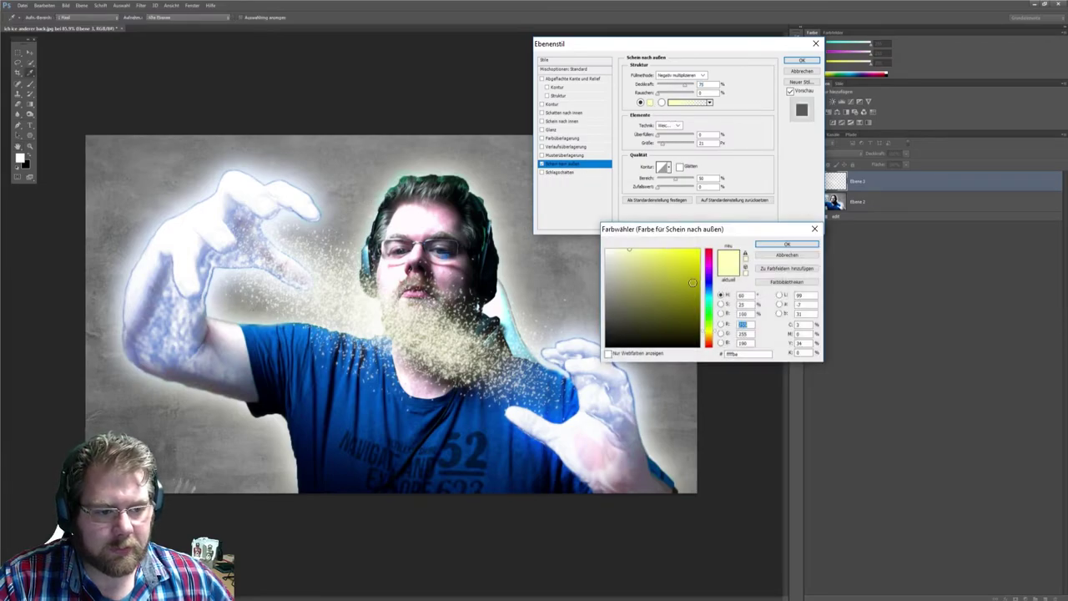
{"action": "left_click", "coordinate": [707, 288]}
{"action": "left_click_drag", "start_coordinate": [707, 288], "coordinate": [680, 275]}
{"action": "left_click", "coordinate": [683, 249]}
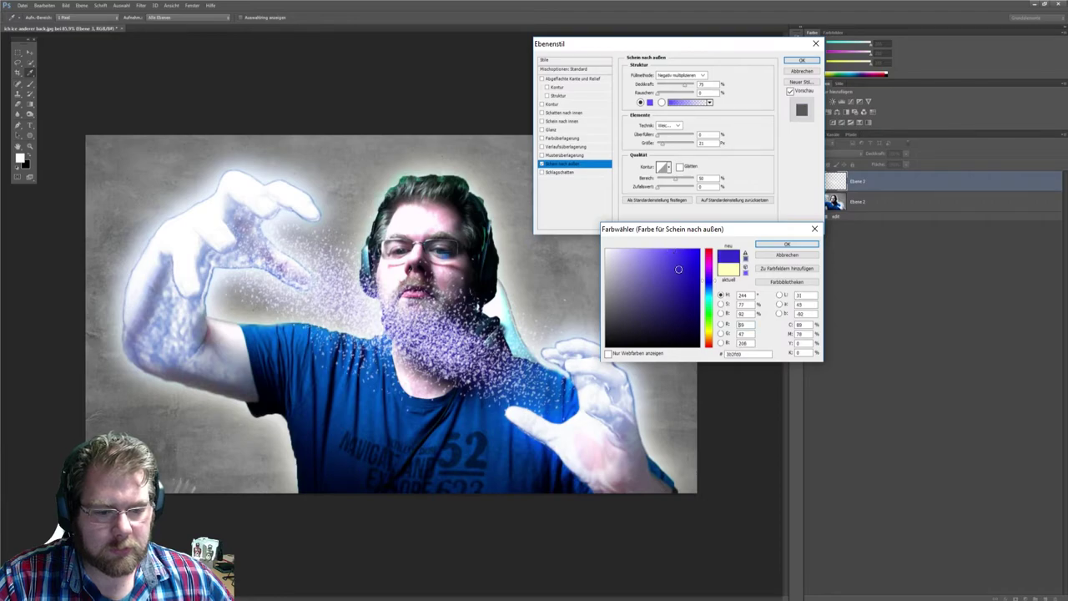
{"action": "mouse_move", "coordinate": [672, 284]}
{"action": "left_mouse_down"}
{"action": "mouse_move", "coordinate": [690, 274]}
{"action": "mouse_move", "coordinate": [627, 286]}
{"action": "left_mouse_up"}
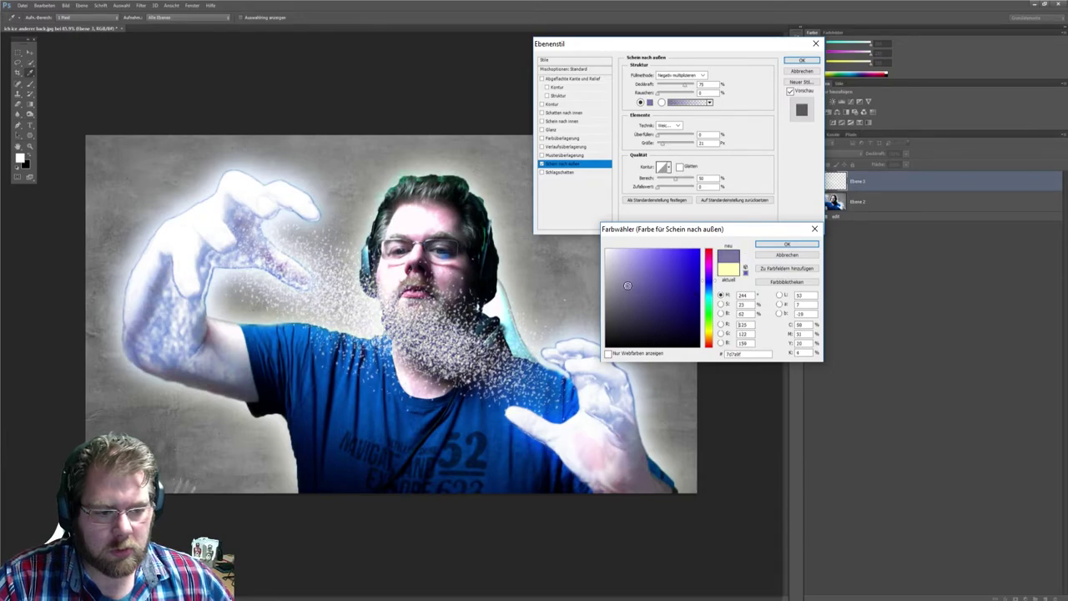
Settle the outer glow colour on a bright, saturated light blue.
{"action": "left_click_drag", "start_coordinate": [708, 292], "coordinate": [716, 303]}
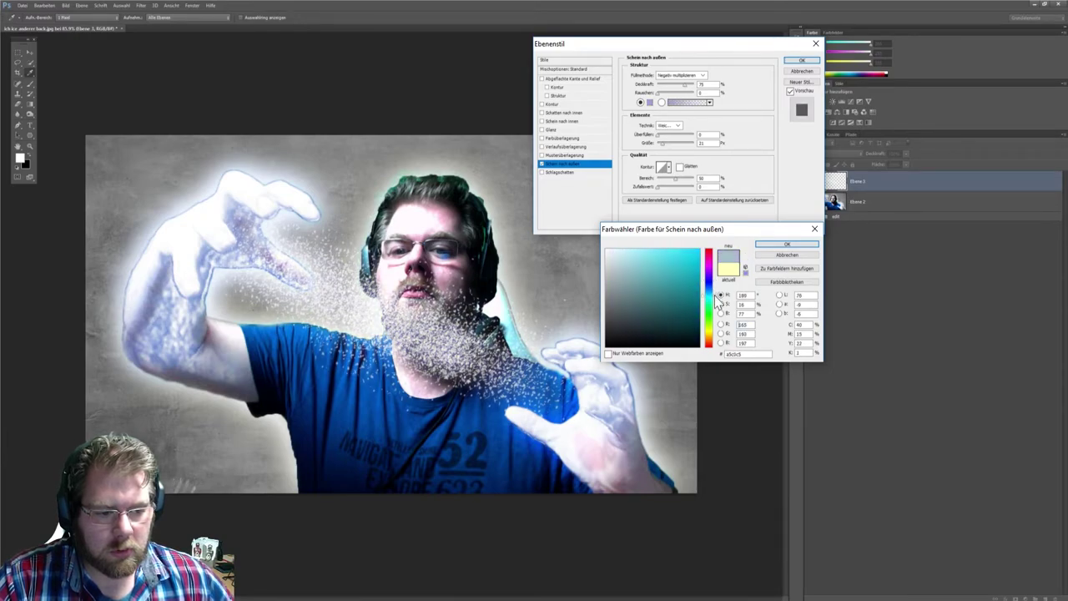
{"action": "left_click", "coordinate": [619, 269]}
{"action": "left_click", "coordinate": [619, 272]}
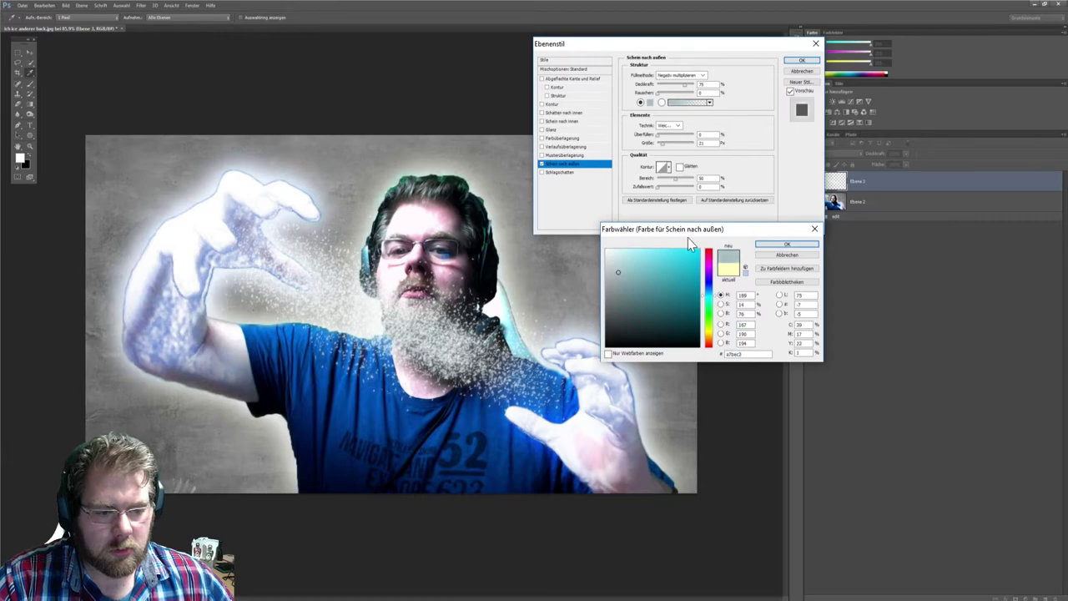
{"action": "left_click_drag", "start_coordinate": [639, 270], "coordinate": [663, 260]}
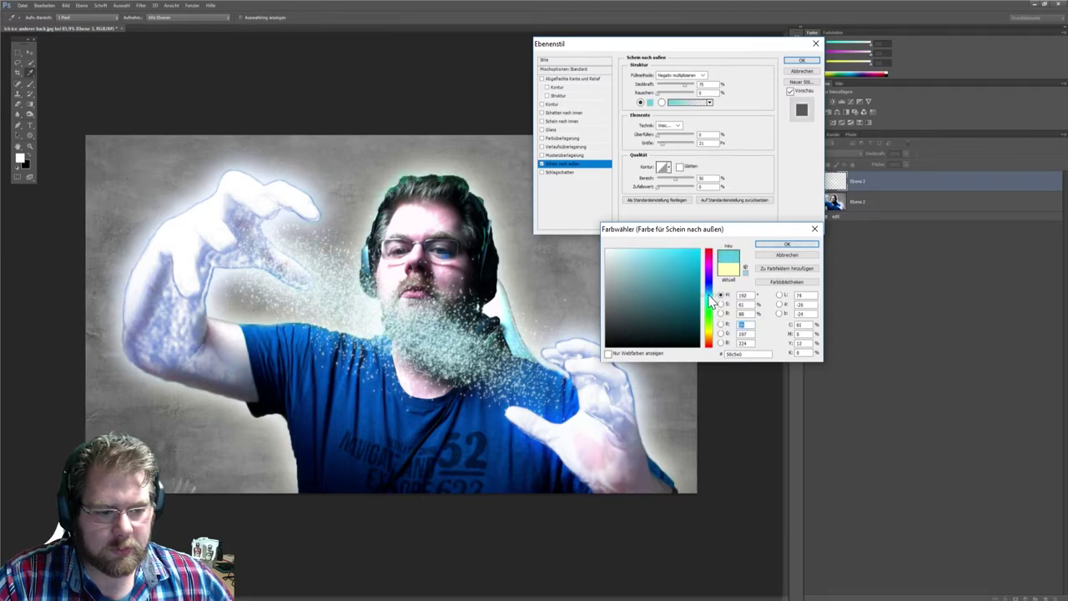
{"action": "left_click_drag", "start_coordinate": [711, 302], "coordinate": [710, 292]}
{"action": "left_click_drag", "start_coordinate": [658, 258], "coordinate": [663, 253]}
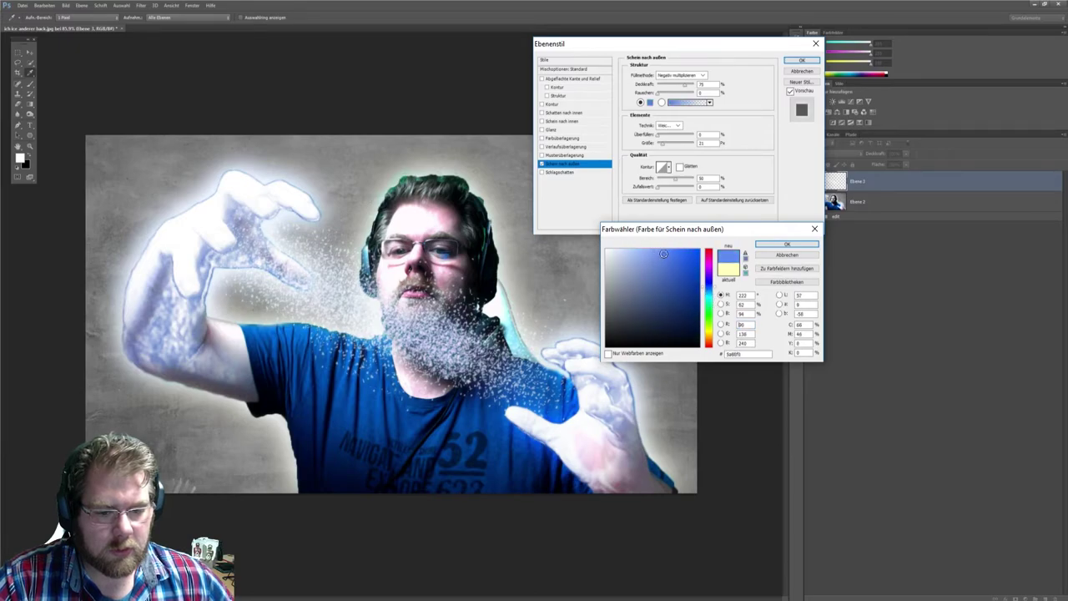
{"action": "left_click", "coordinate": [786, 244]}
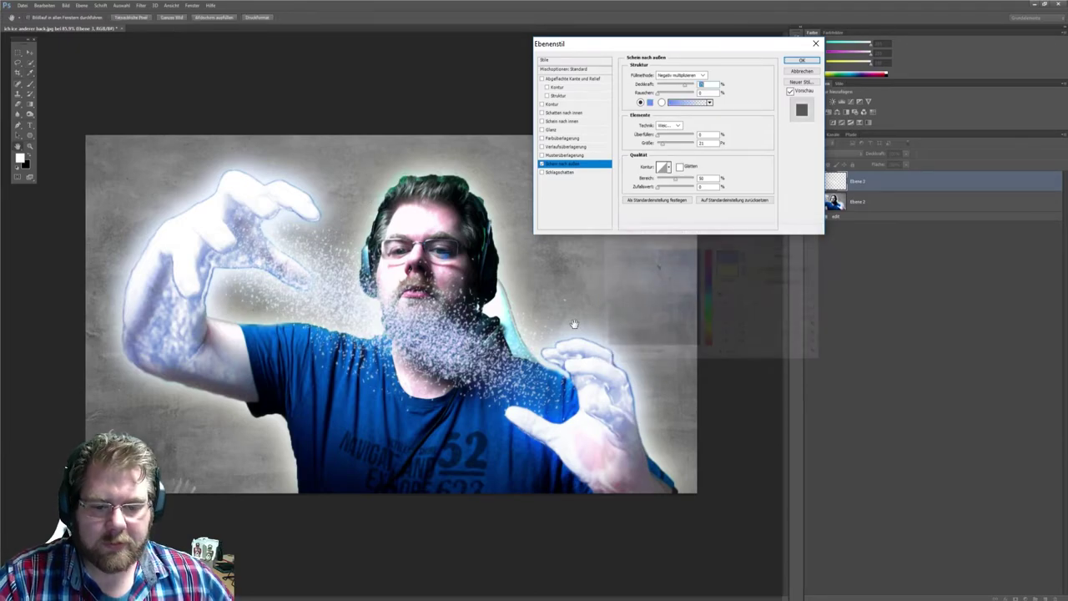
Try bevel and outline effects, remove the outline, and confirm the glow.
{"action": "left_click", "coordinate": [542, 78]}
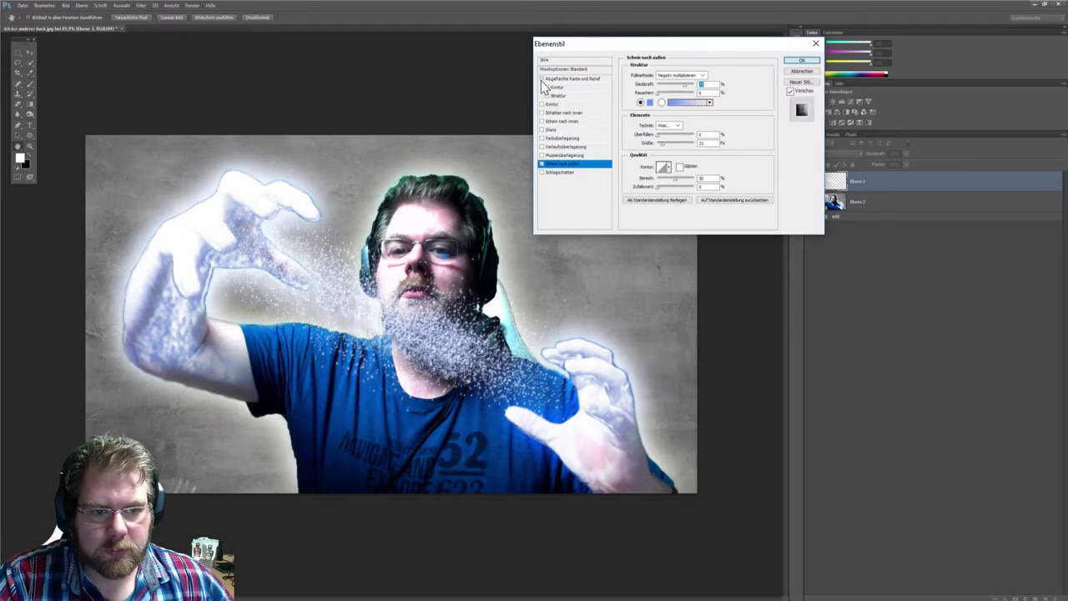
{"action": "left_click", "coordinate": [541, 103]}
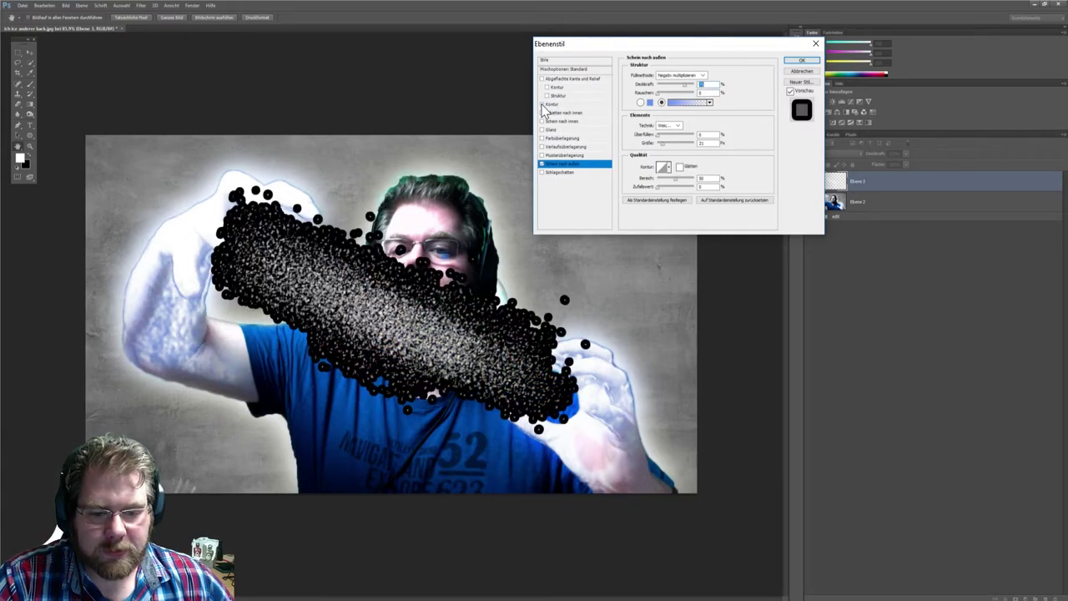
{"action": "left_click", "coordinate": [542, 104]}
{"action": "left_click", "coordinate": [801, 60]}
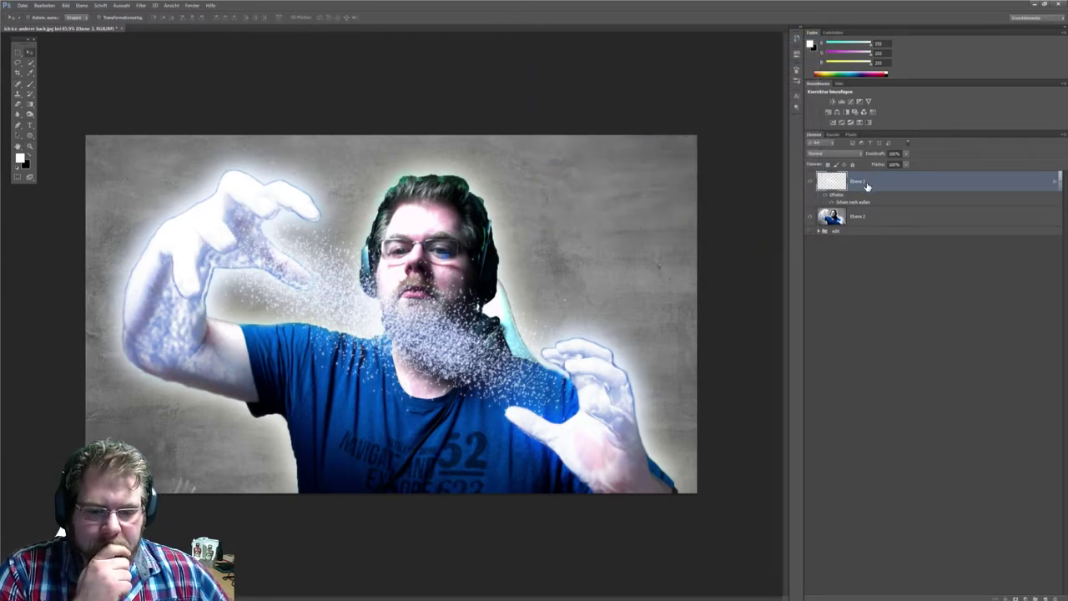
Add a new empty layer on top and select the 2500 brush preset.
{"action": "left_click", "coordinate": [864, 261]}
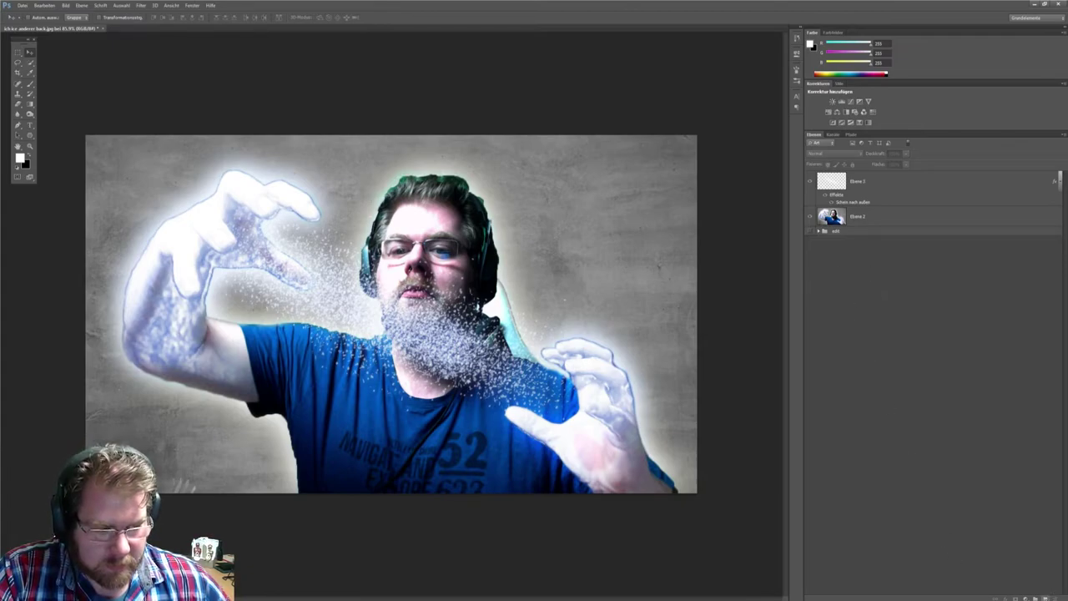
{"action": "left_click", "coordinate": [1047, 598]}
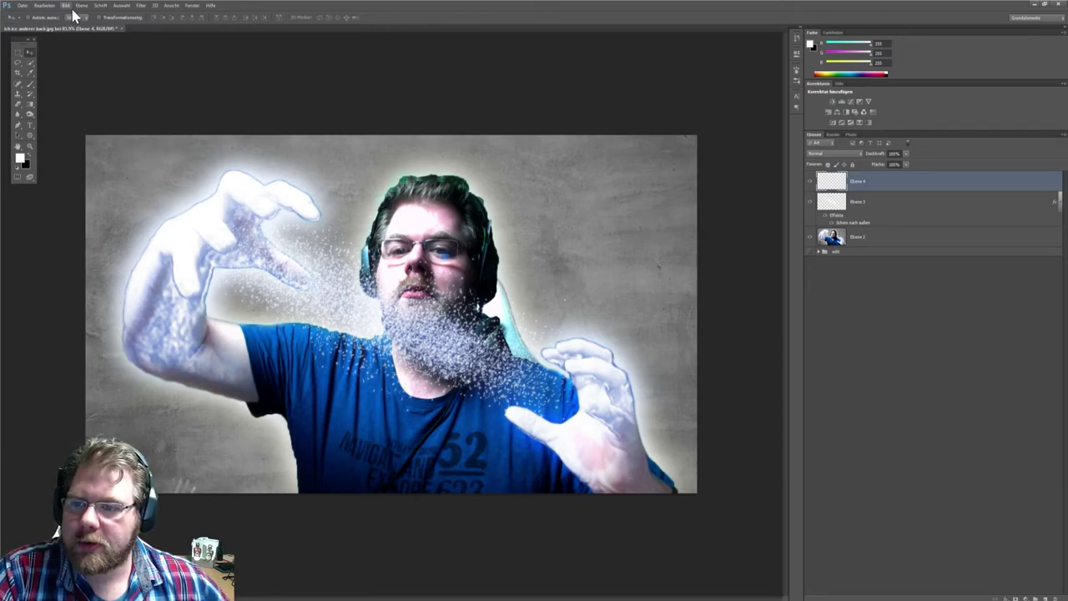
{"action": "left_click", "coordinate": [31, 85]}
{"action": "right_click", "coordinate": [209, 237]}
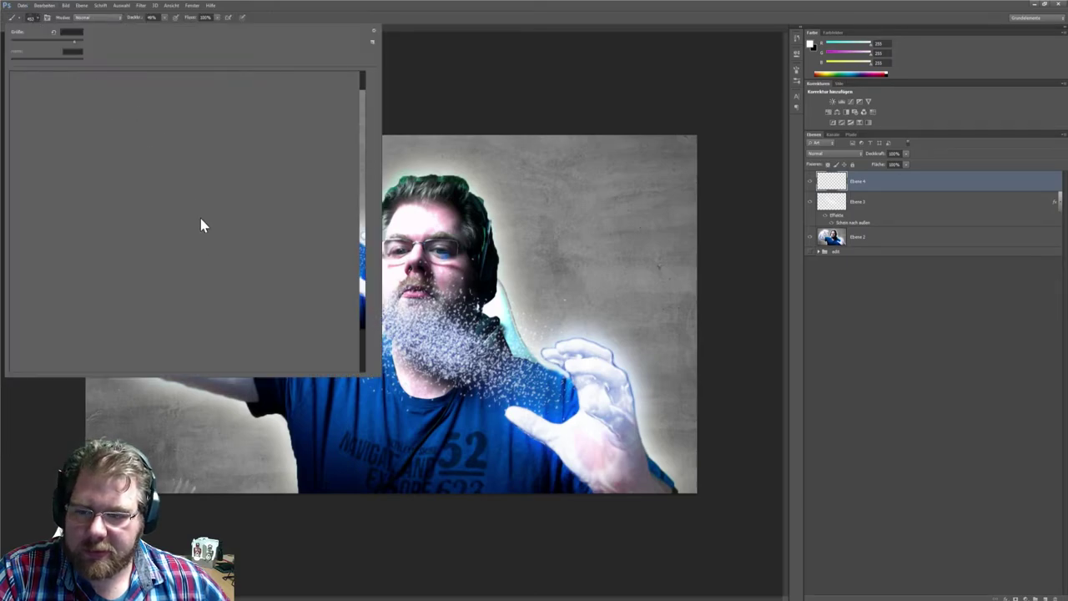
{"action": "scroll", "coordinate": [205, 230], "scroll_direction": "down", "scroll_amount": 2}
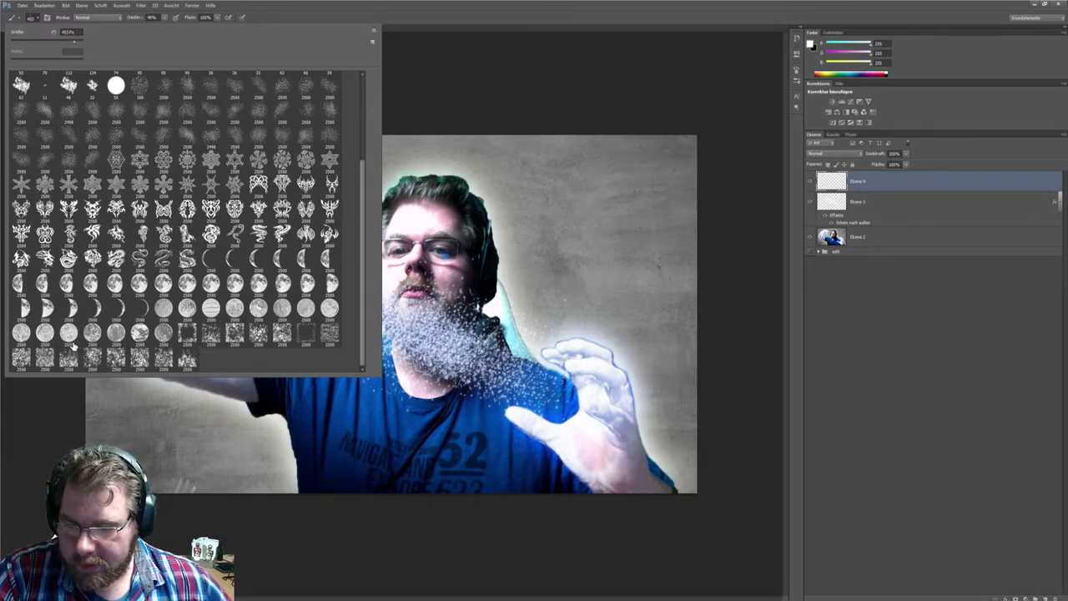
{"action": "left_click", "coordinate": [23, 337]}
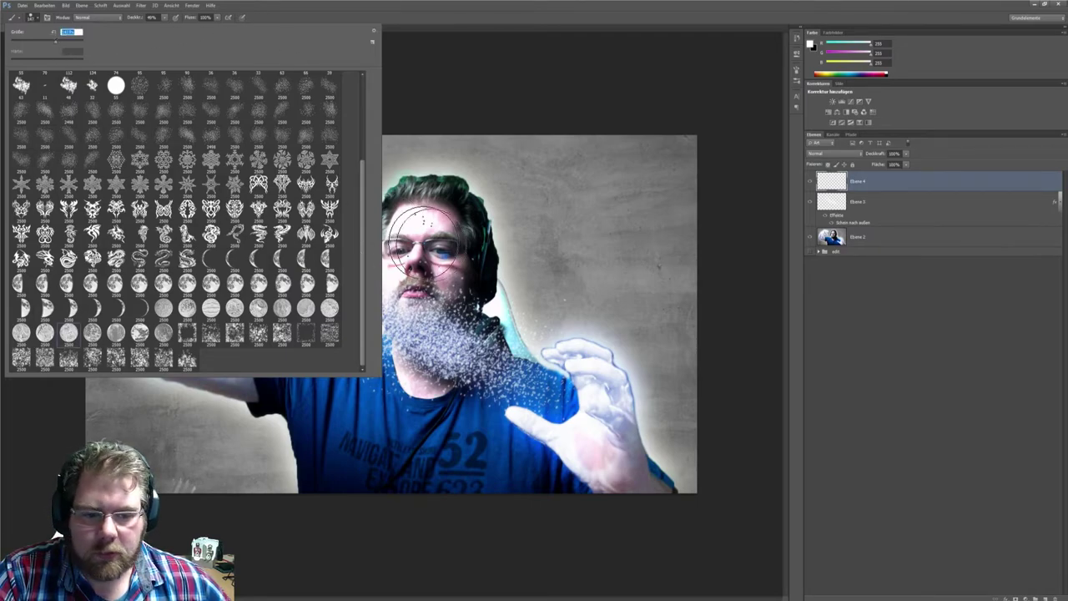
Paint a 147 px, 100% opacity white dab beside the beard and zoom in.
{"action": "left_click_drag", "start_coordinate": [56, 38], "coordinate": [48, 39]}
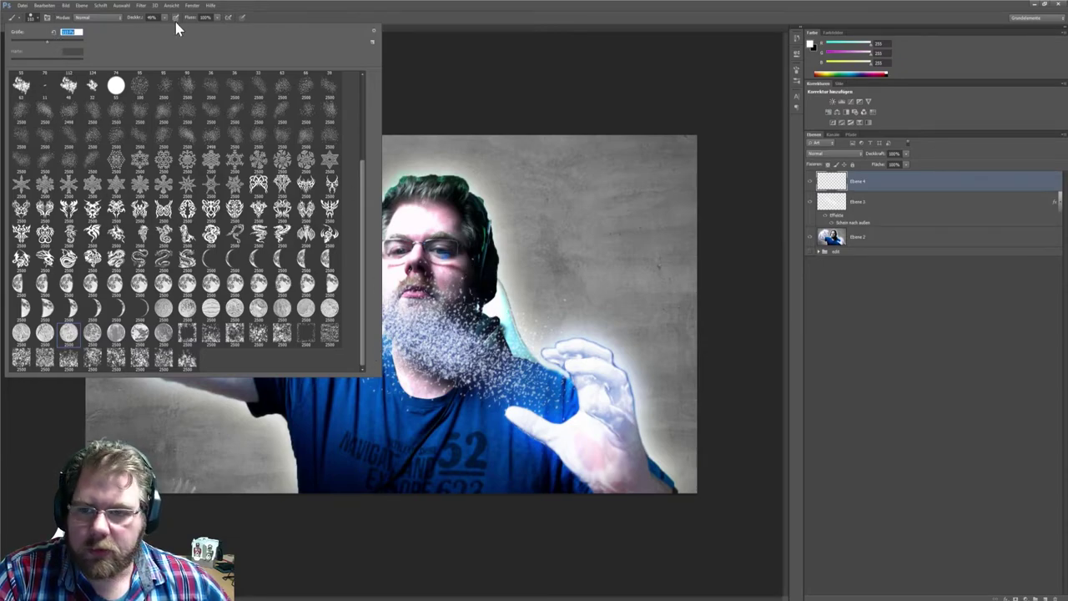
{"action": "left_click", "coordinate": [30, 18]}
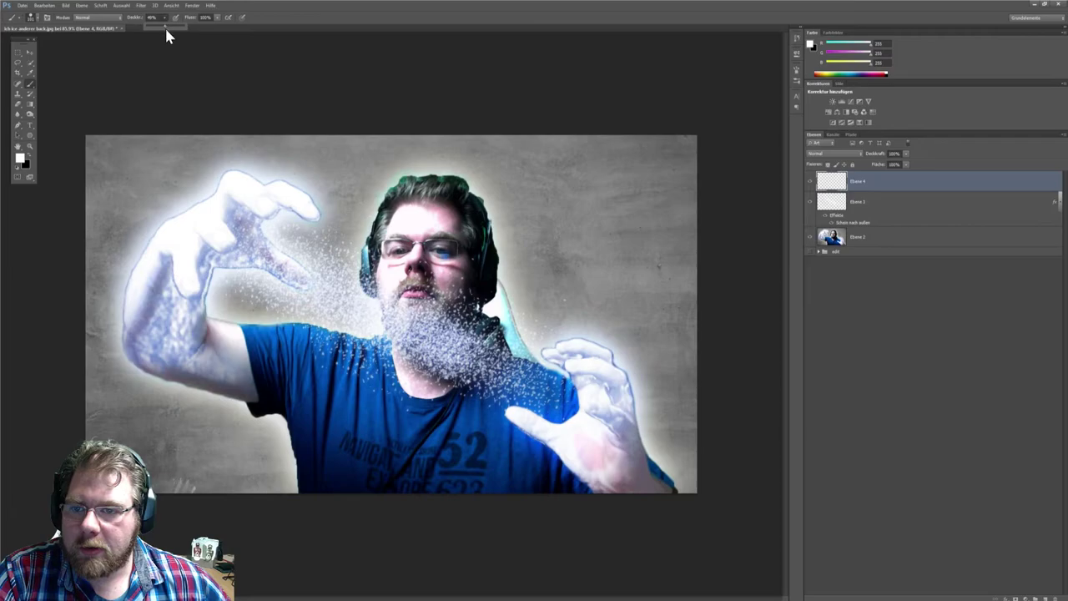
{"action": "left_click_drag", "start_coordinate": [166, 29], "coordinate": [199, 28]}
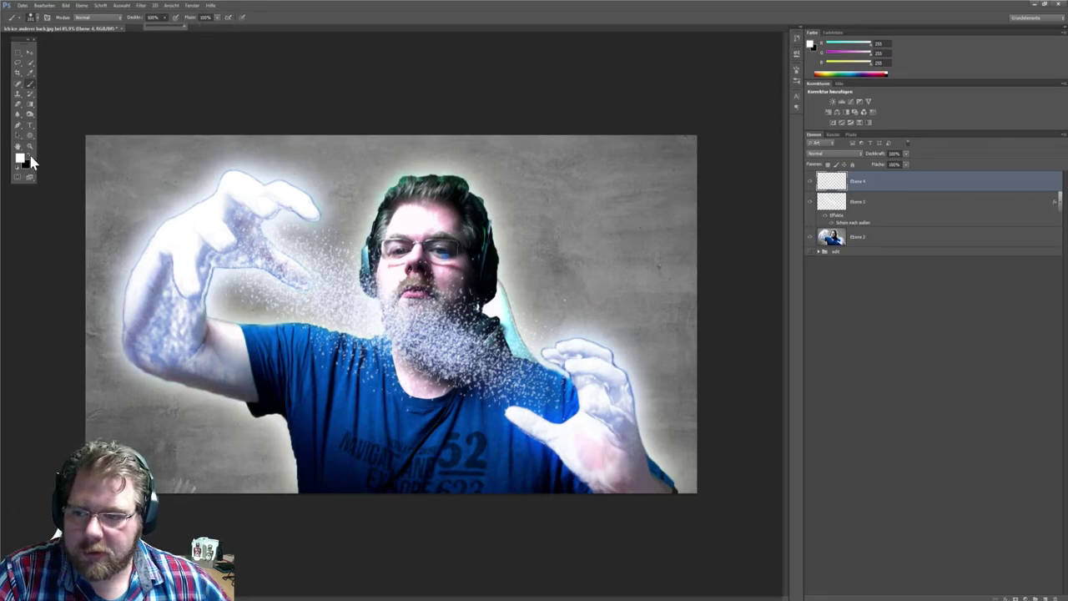
{"action": "left_click", "coordinate": [391, 324]}
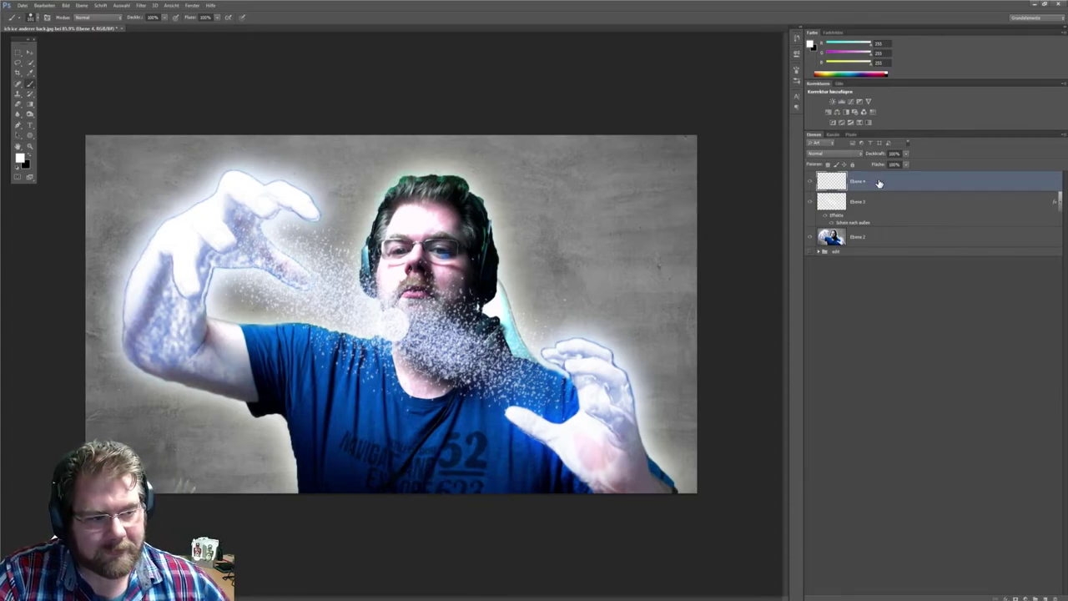
{"action": "left_click", "coordinate": [30, 146]}
{"action": "left_click_drag", "start_coordinate": [350, 289], "coordinate": [470, 362]}
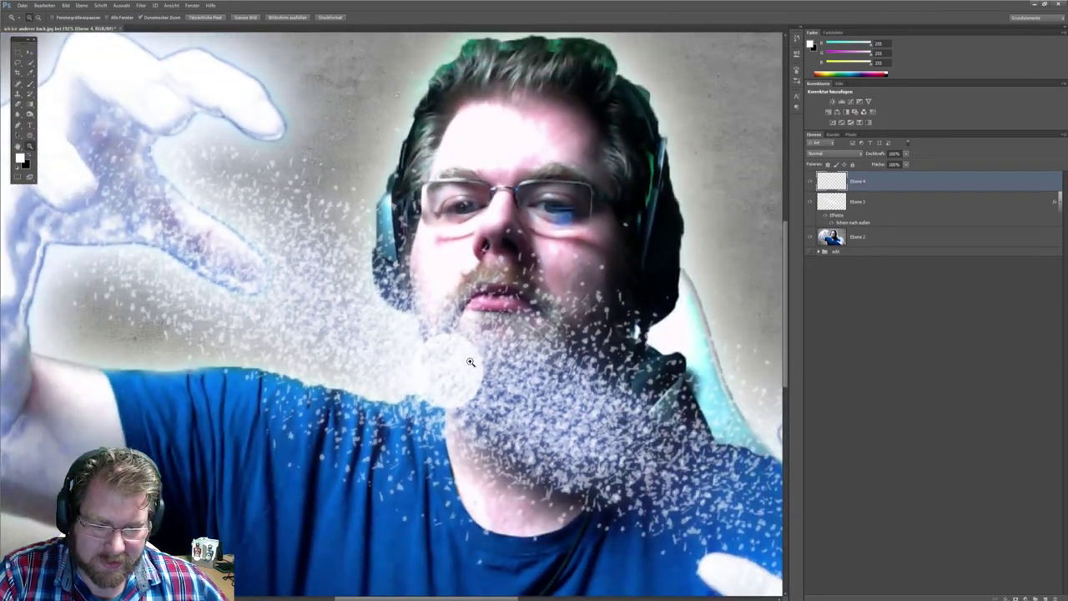
Try a 1 px stroke on the new layer's style, then remove it.
{"action": "double_click", "coordinate": [883, 189]}
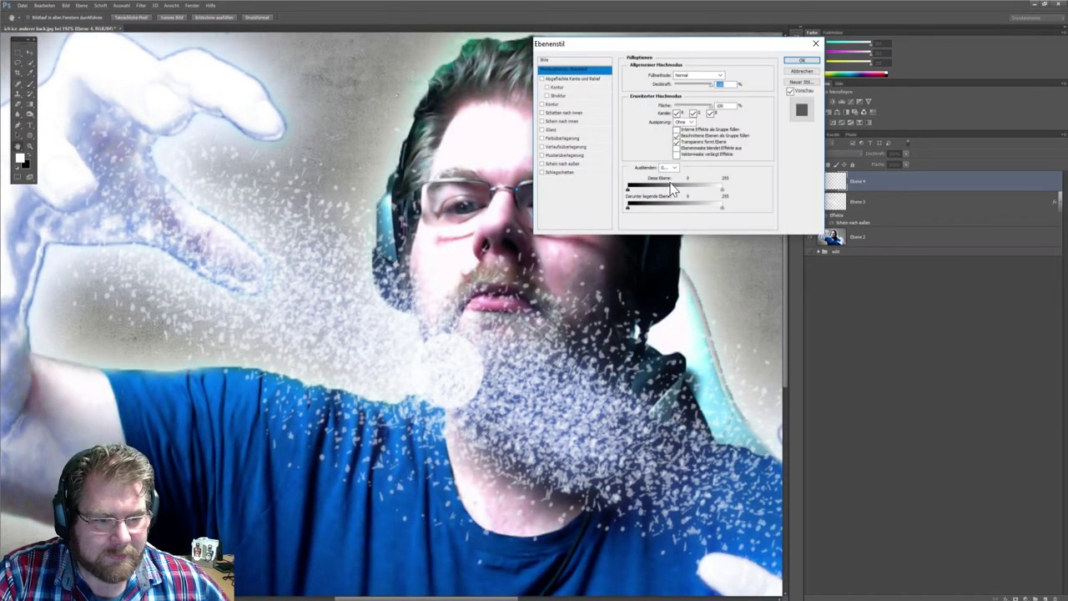
{"action": "left_click", "coordinate": [543, 106]}
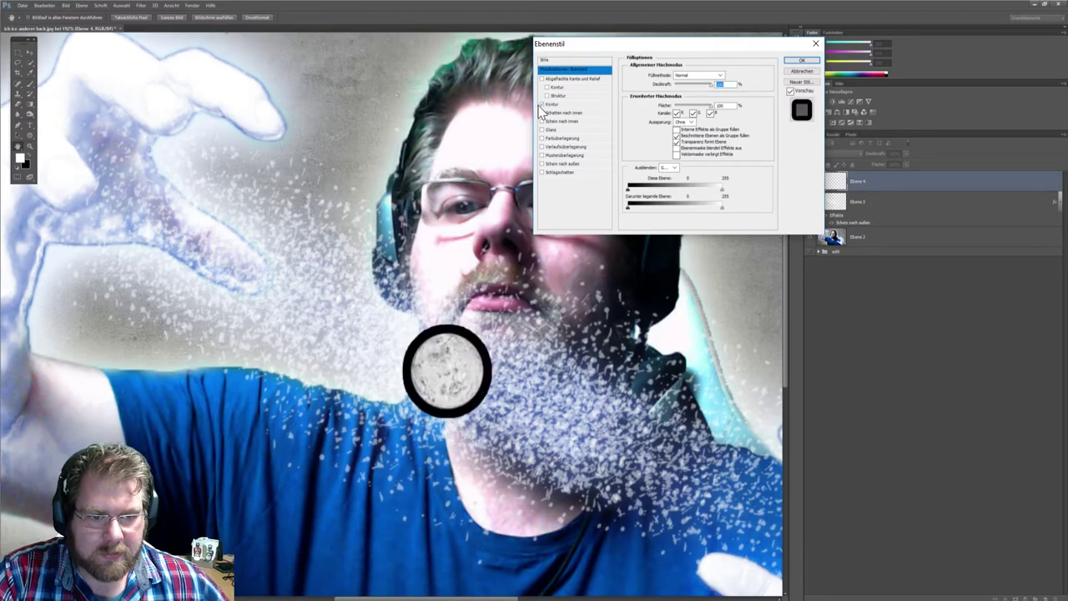
{"action": "left_click", "coordinate": [543, 105]}
{"action": "left_click", "coordinate": [543, 104]}
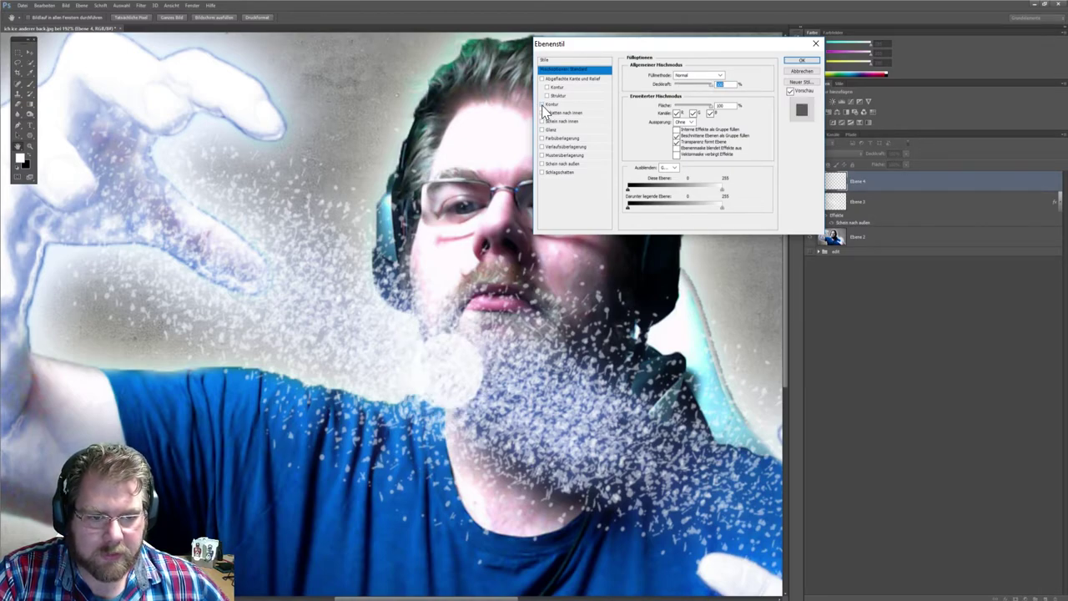
{"action": "left_click", "coordinate": [543, 104]}
{"action": "left_click", "coordinate": [560, 105]}
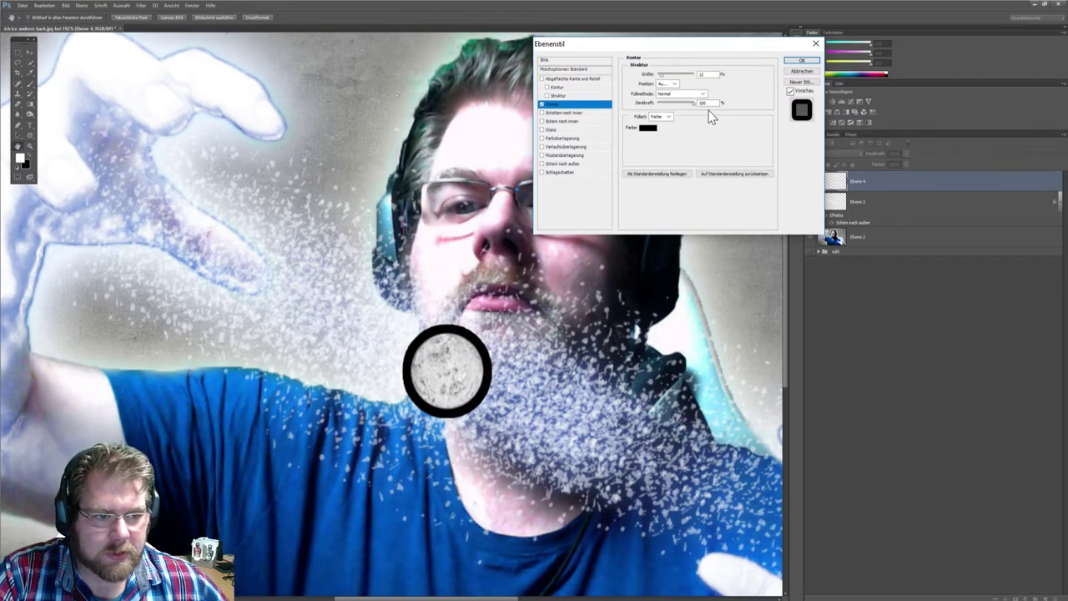
{"action": "type", "text": "1"}
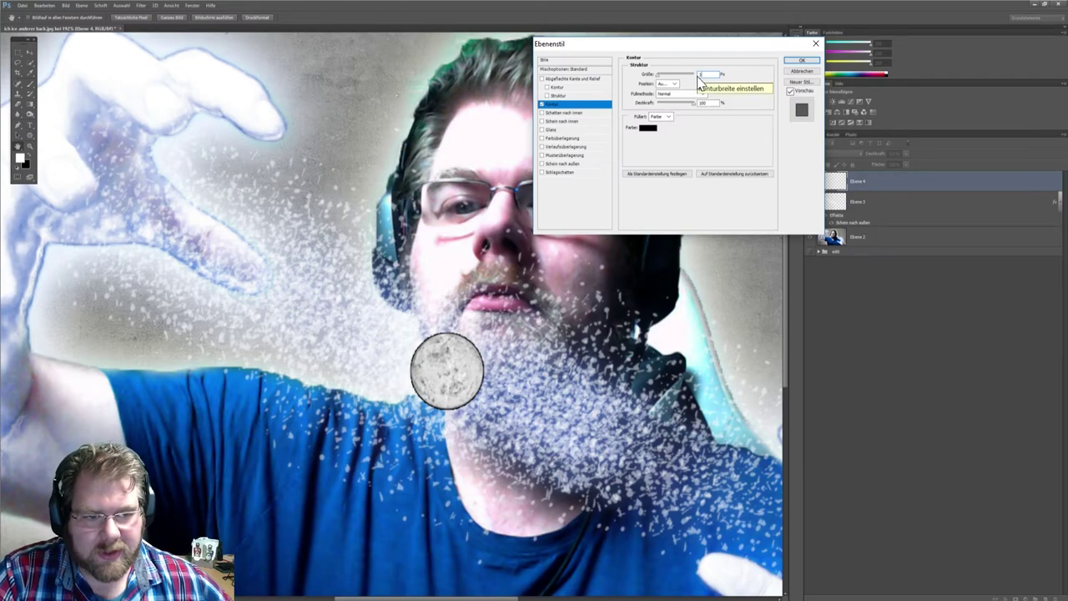
{"action": "left_click", "coordinate": [542, 104]}
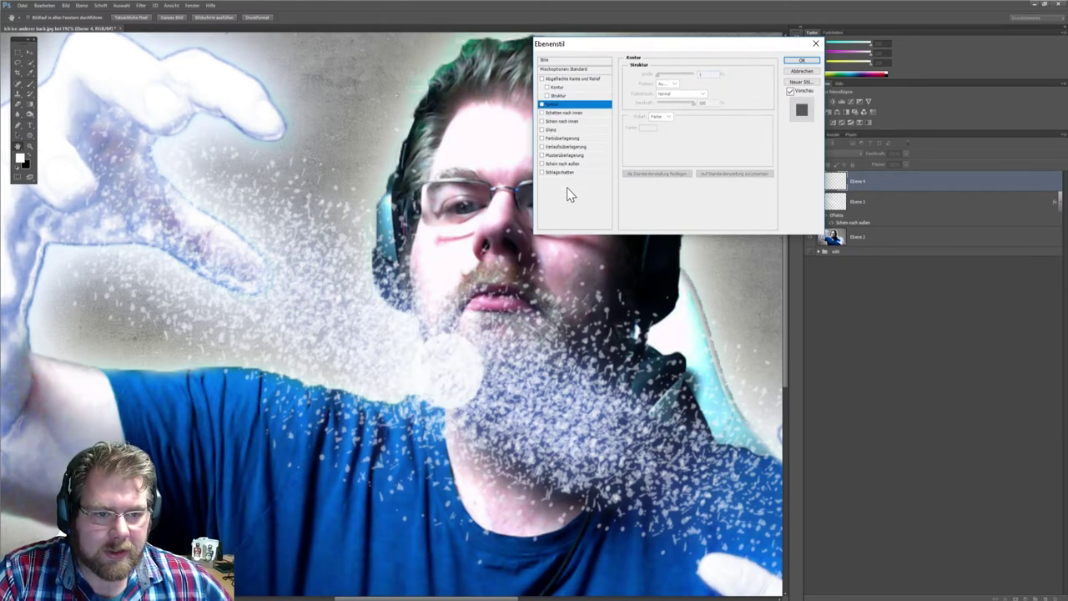
Apply a saturated blue Color Overlay at reduced opacity to the disc.
{"action": "left_click", "coordinate": [543, 139]}
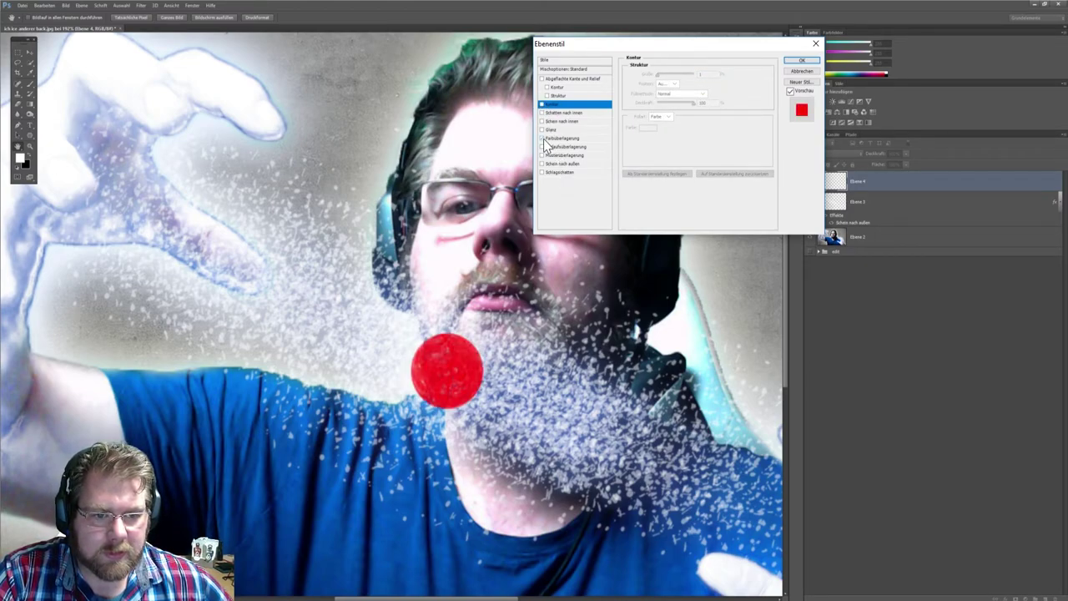
{"action": "left_click", "coordinate": [548, 140]}
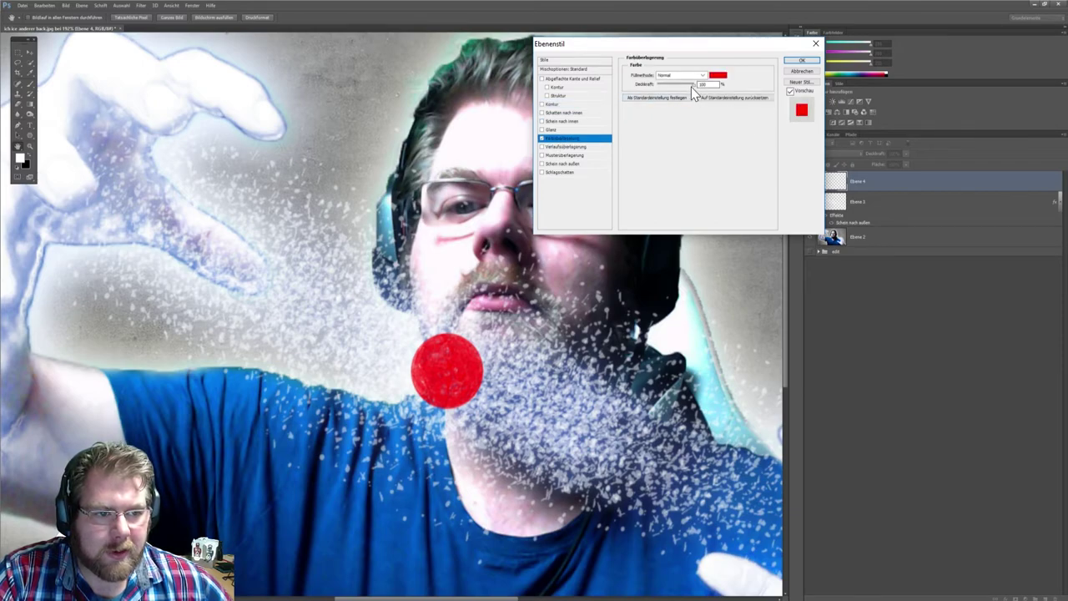
{"action": "left_click_drag", "start_coordinate": [692, 86], "coordinate": [673, 95]}
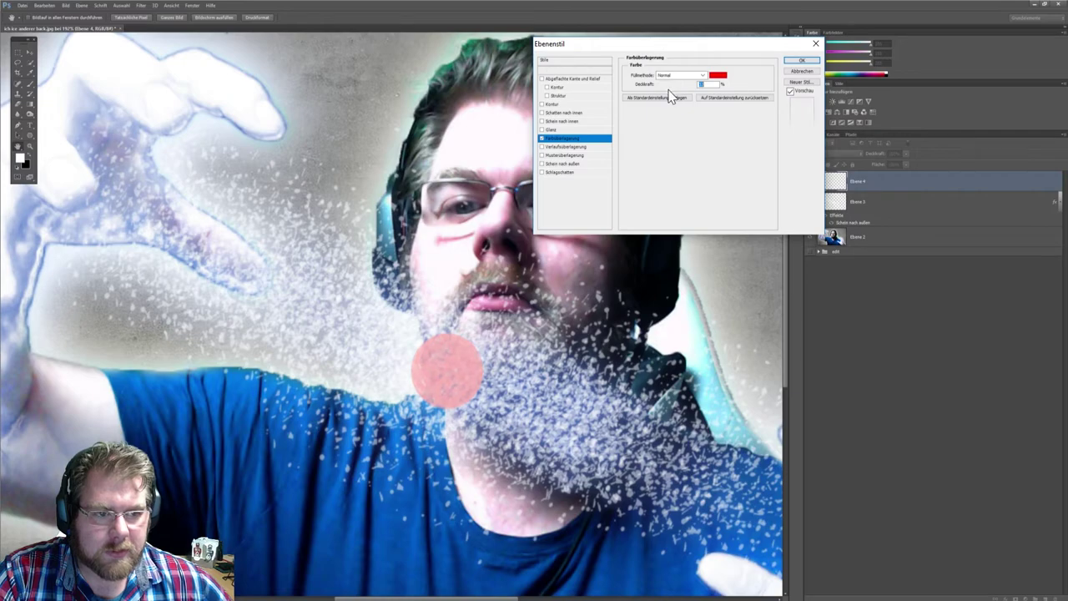
{"action": "left_click", "coordinate": [717, 76]}
{"action": "left_click", "coordinate": [708, 282]}
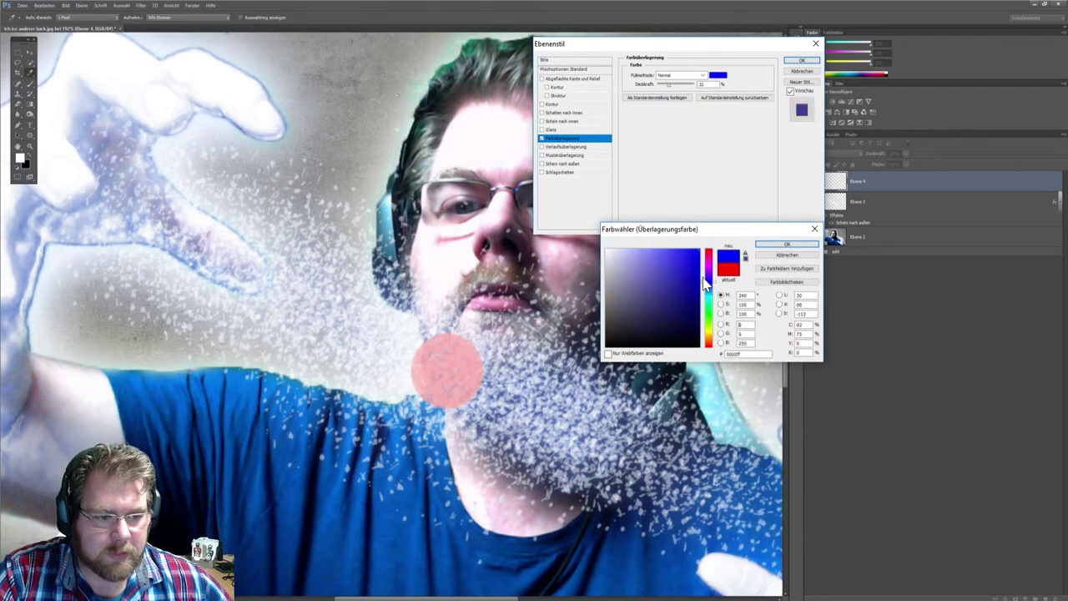
{"action": "left_click", "coordinate": [685, 248]}
{"action": "left_click_drag", "start_coordinate": [697, 269], "coordinate": [702, 268]}
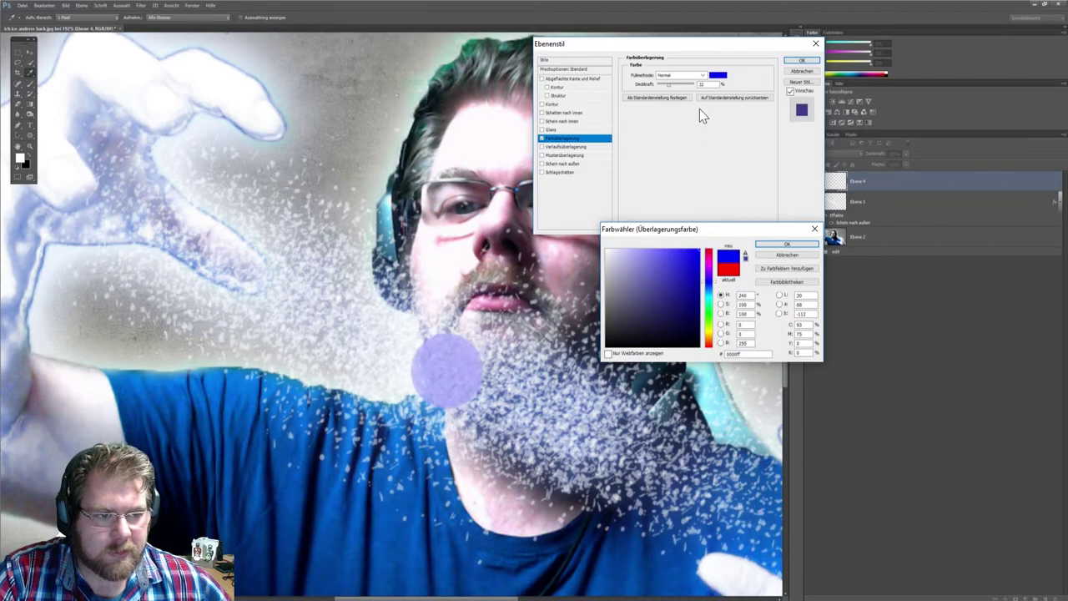
{"action": "left_click", "coordinate": [769, 246]}
{"action": "left_click_drag", "start_coordinate": [669, 87], "coordinate": [675, 85]}
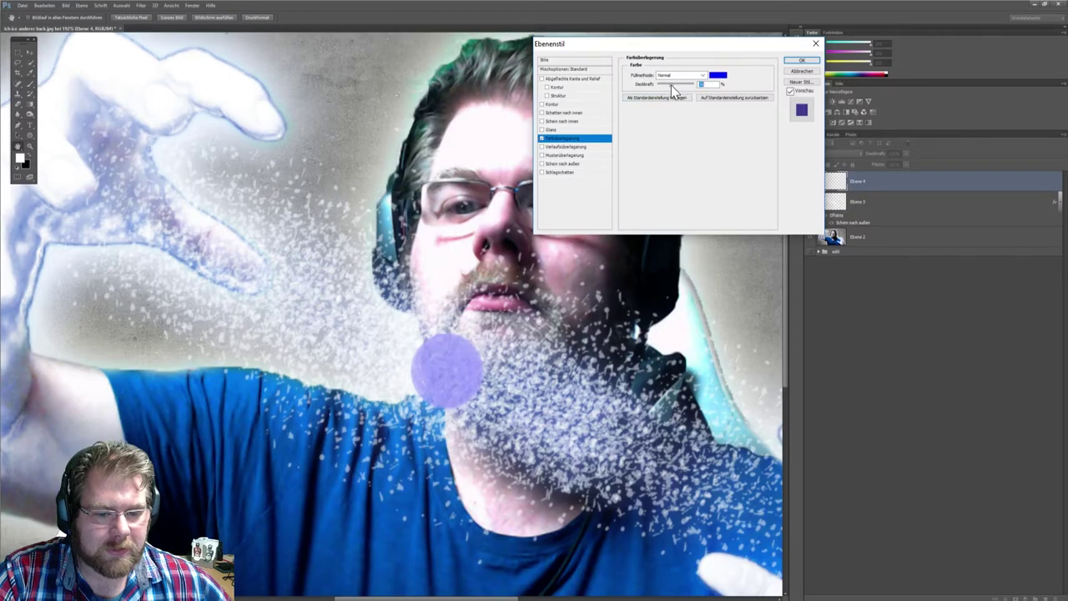
{"action": "left_click", "coordinate": [801, 61]}
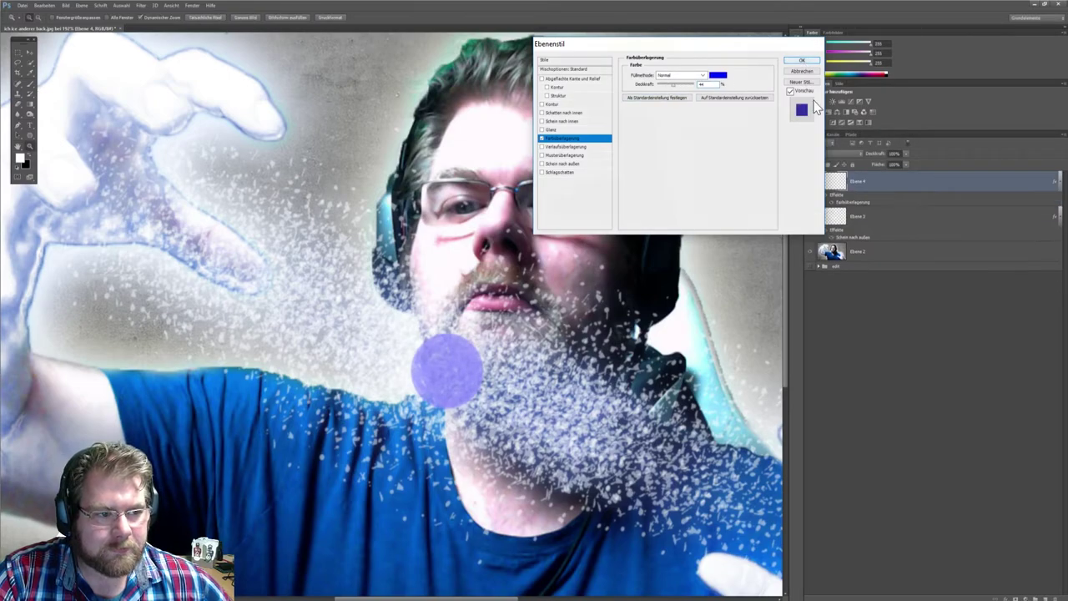
Rasterize Ebene 4's layer style and reopen its Outer Glow settings.
{"action": "right_click", "coordinate": [886, 188]}
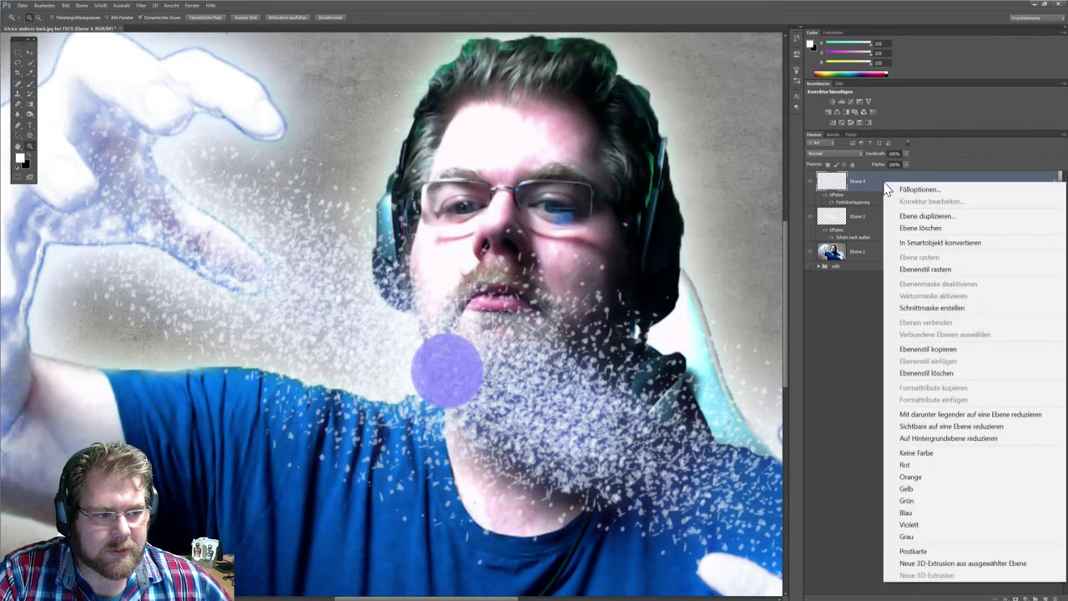
{"action": "left_click", "coordinate": [930, 269]}
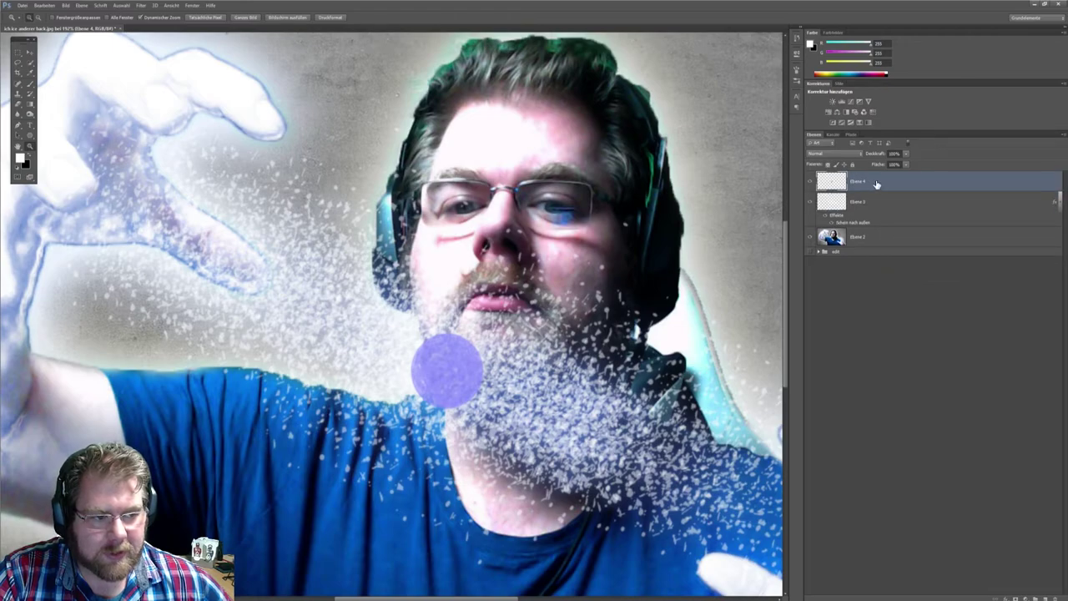
{"action": "double_click", "coordinate": [870, 189]}
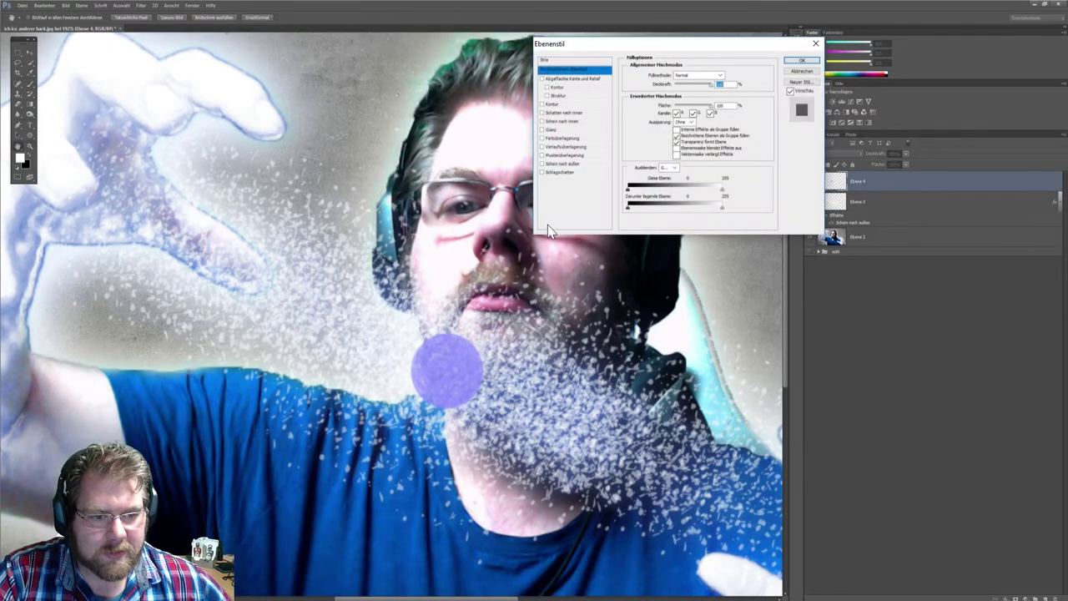
{"action": "left_click", "coordinate": [554, 164]}
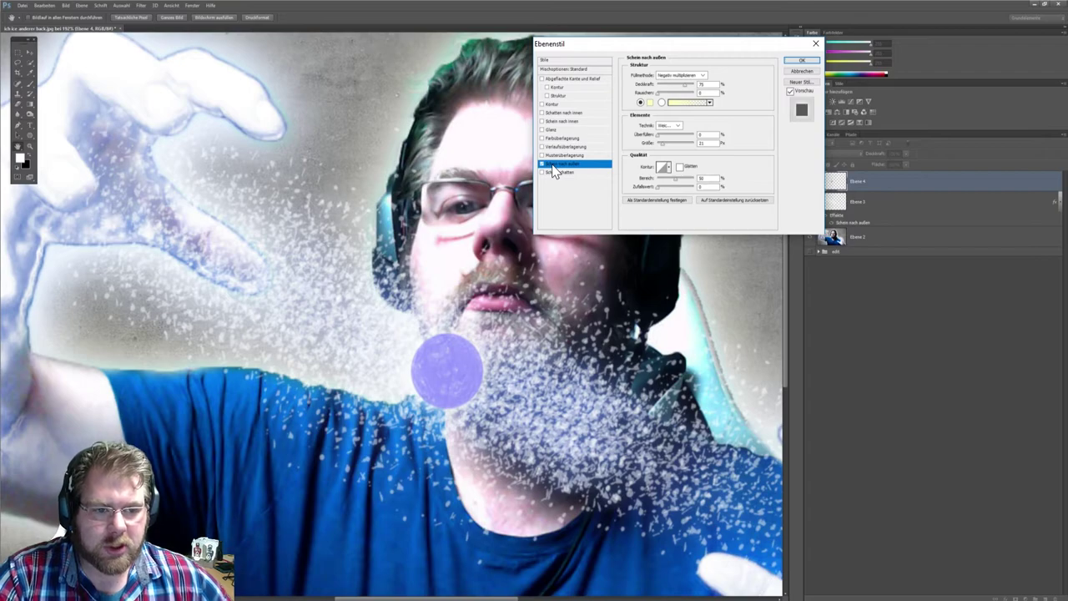
Make the outer glow saturated blue with higher opacity and size, and enable Inner Glow.
{"action": "left_click", "coordinate": [649, 102]}
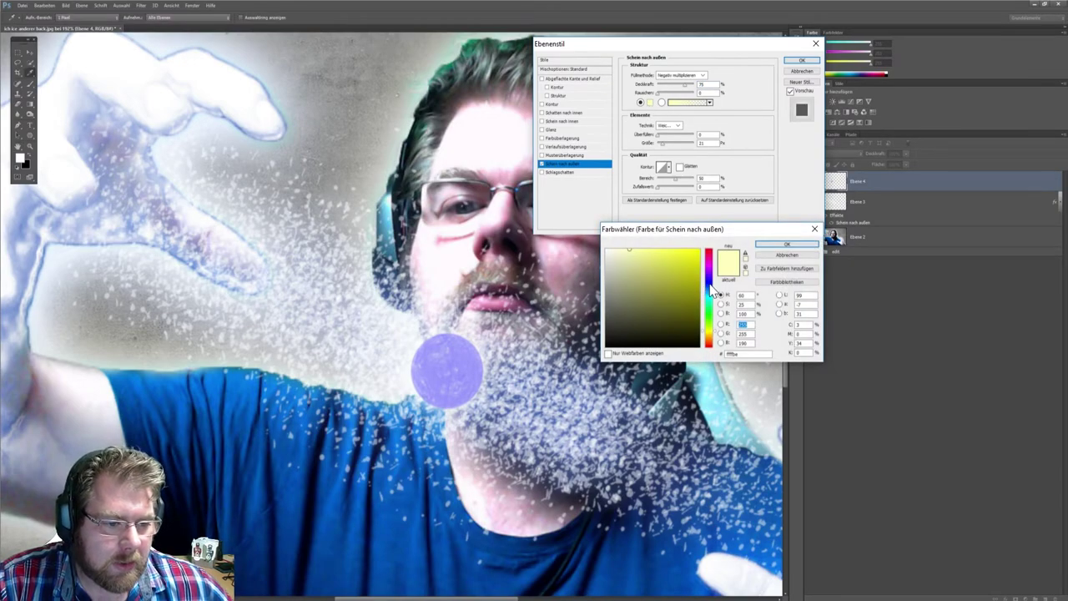
{"action": "left_click", "coordinate": [710, 288]}
{"action": "left_click_drag", "start_coordinate": [682, 252], "coordinate": [692, 268]}
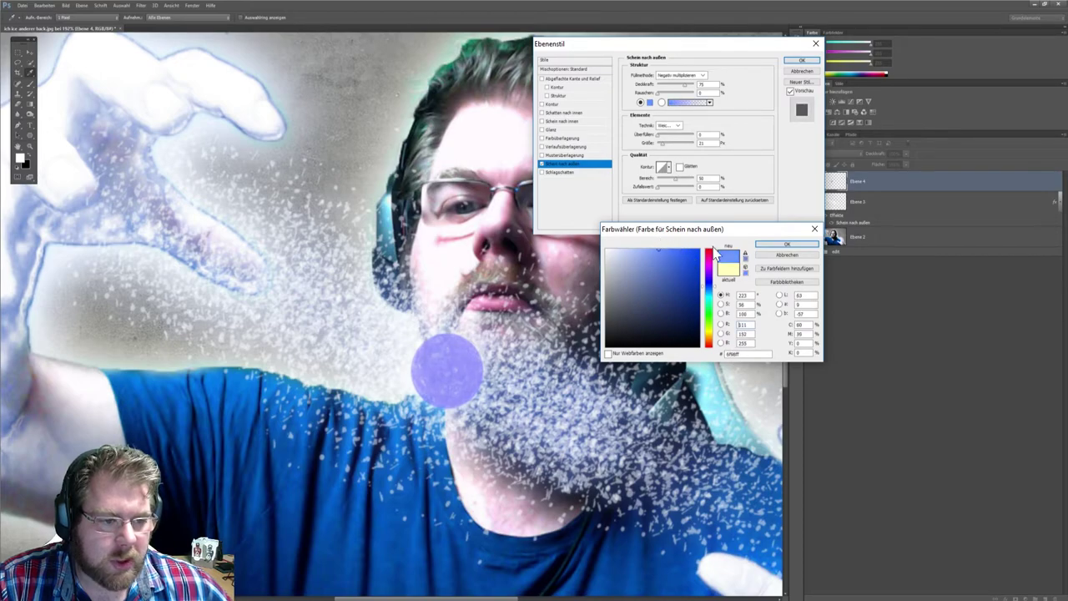
{"action": "left_click", "coordinate": [786, 243]}
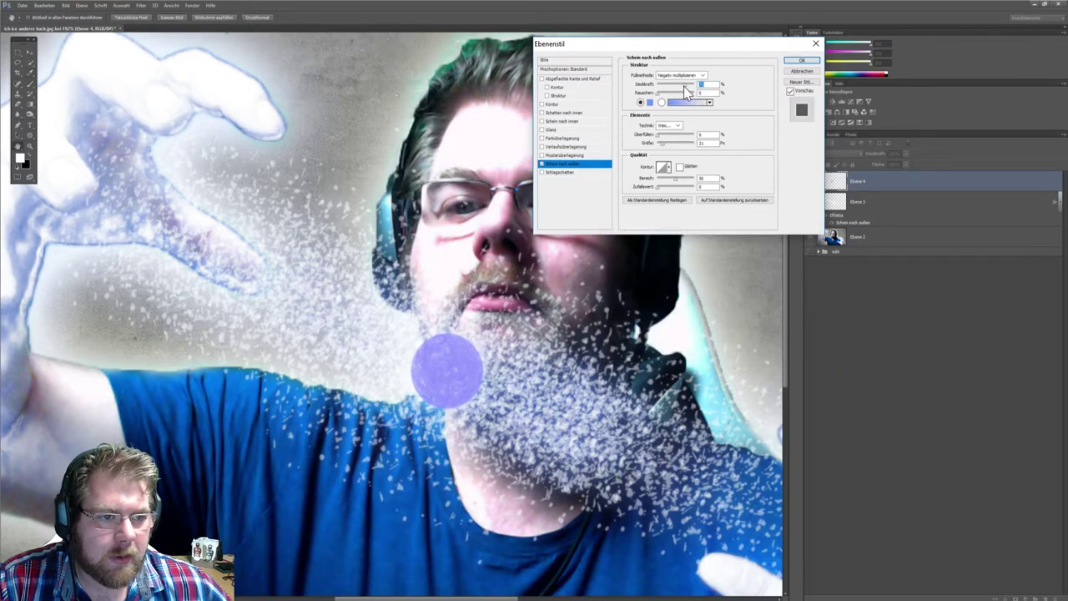
{"action": "left_click_drag", "start_coordinate": [684, 86], "coordinate": [693, 86]}
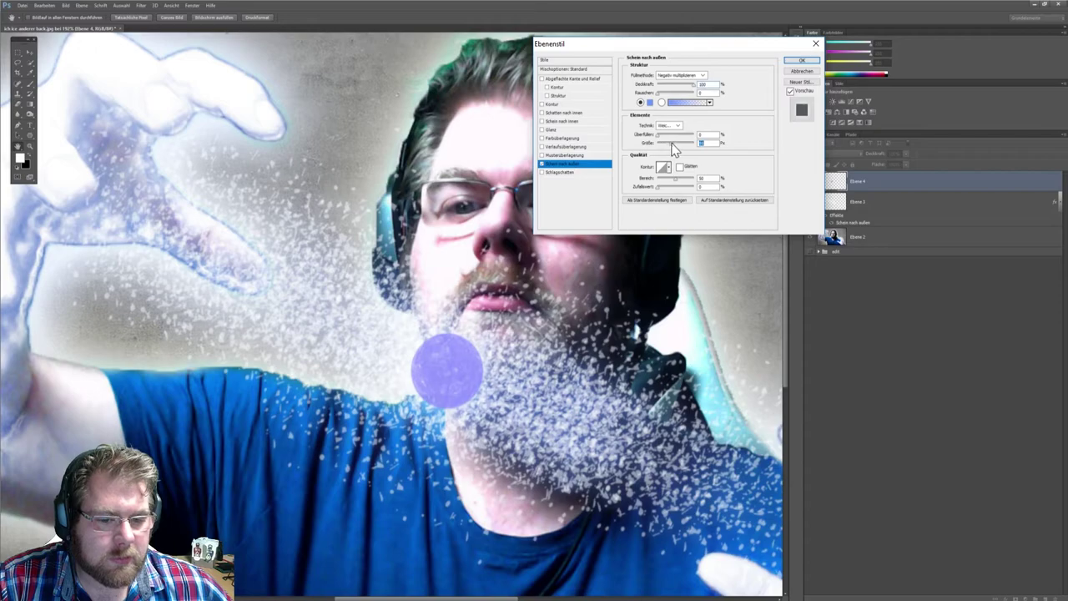
{"action": "mouse_move", "coordinate": [663, 145]}
{"action": "left_mouse_down"}
{"action": "mouse_move", "coordinate": [701, 145]}
{"action": "mouse_move", "coordinate": [683, 146]}
{"action": "left_mouse_up"}
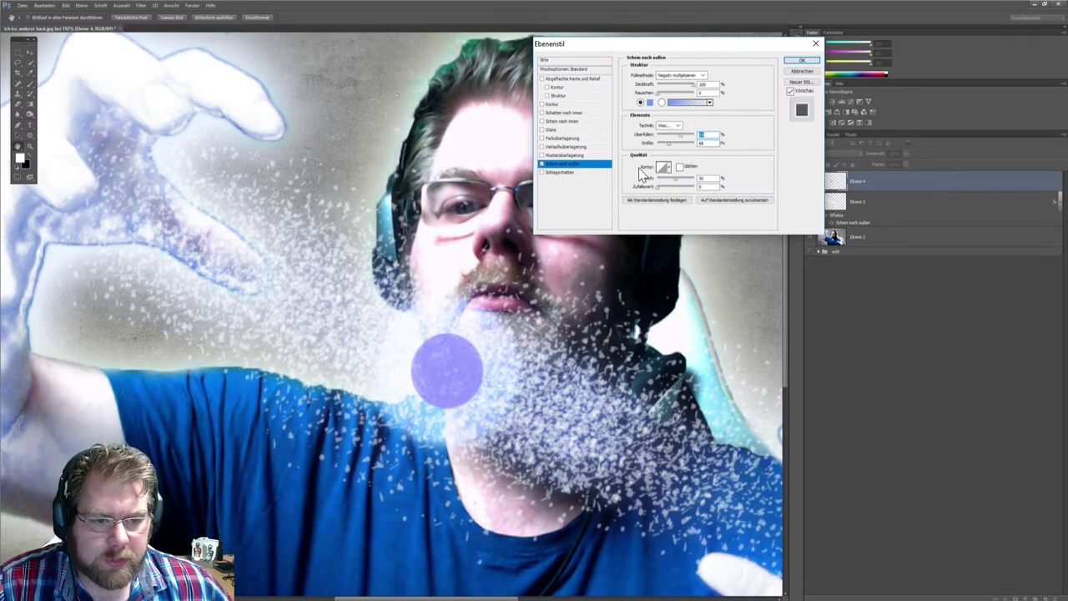
{"action": "left_click", "coordinate": [565, 121]}
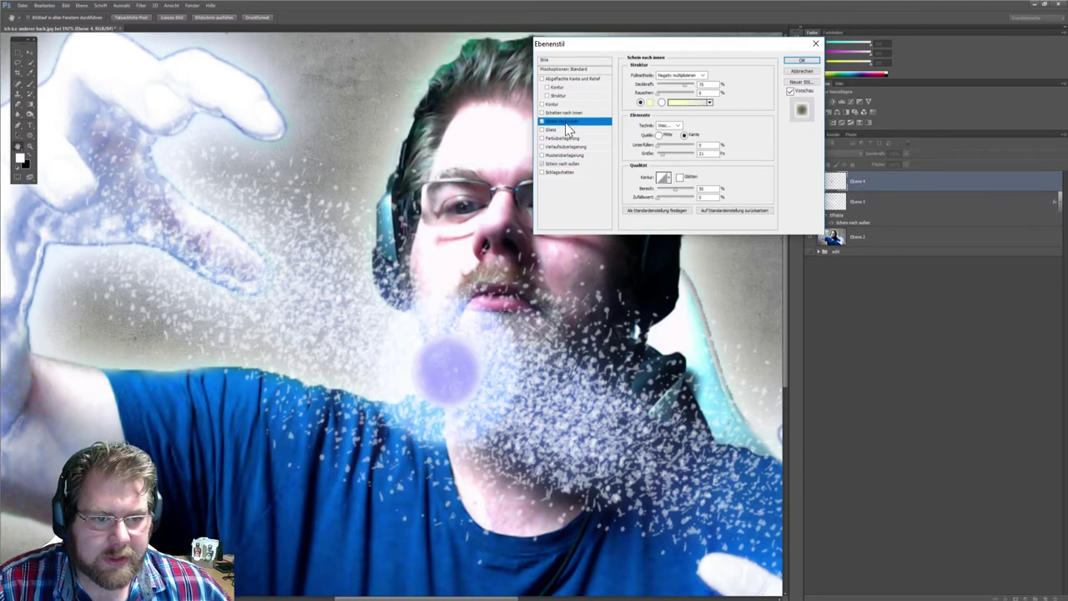
Give the orb's inner glow a blue colour and smaller size.
{"action": "left_click", "coordinate": [650, 101]}
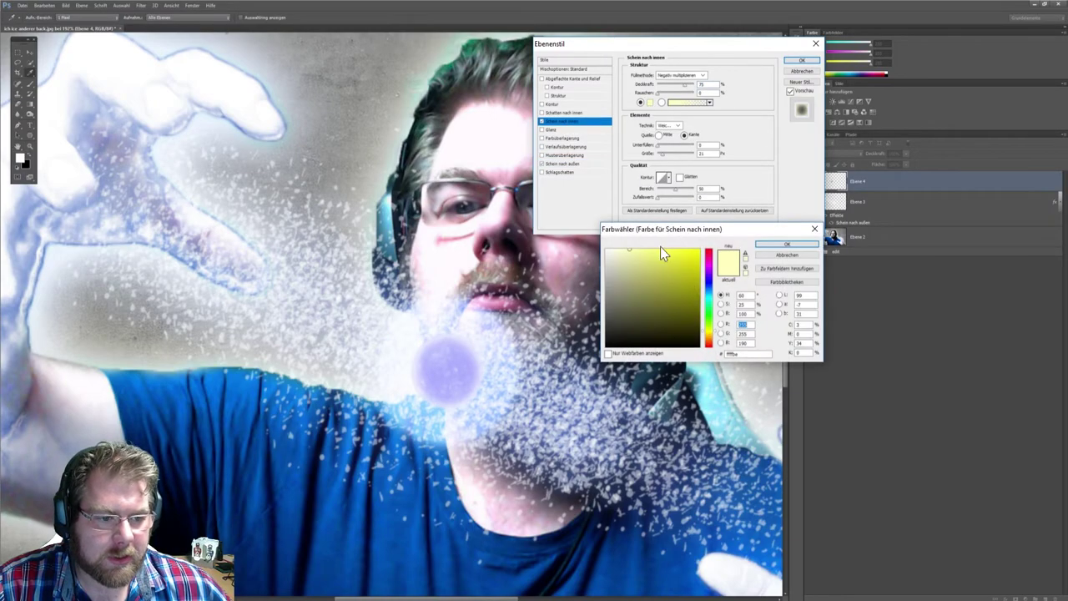
{"action": "left_click", "coordinate": [709, 284]}
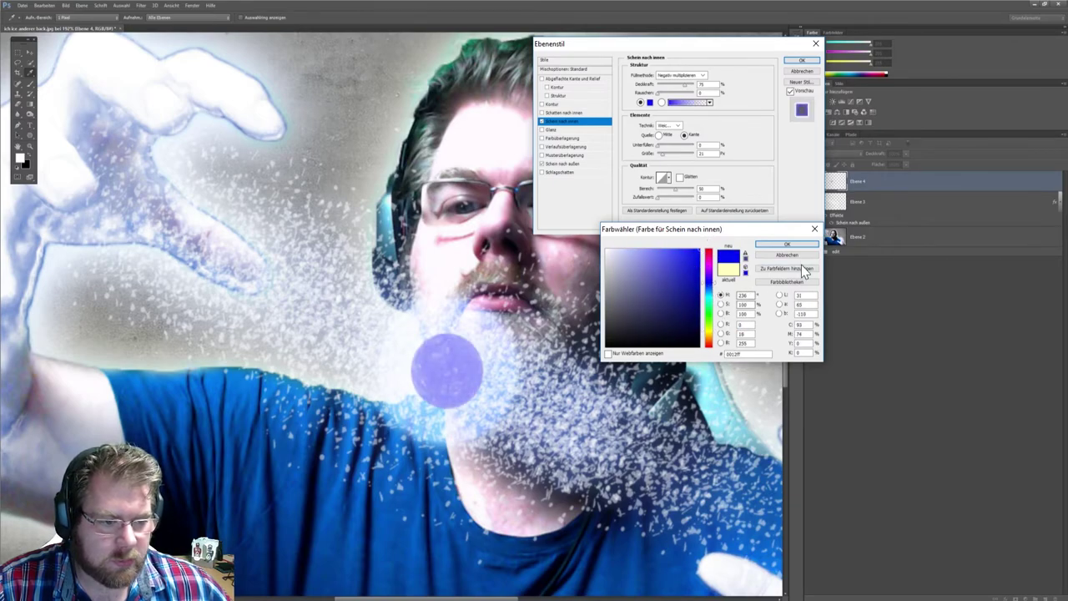
{"action": "left_click", "coordinate": [786, 243]}
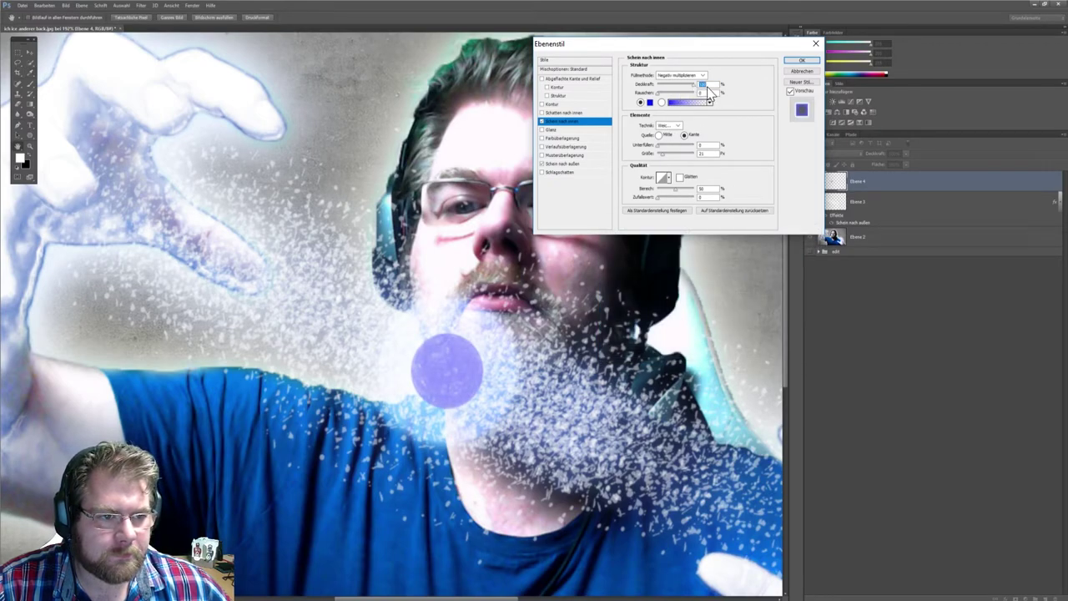
{"action": "mouse_move", "coordinate": [665, 153]}
{"action": "left_mouse_down"}
{"action": "mouse_move", "coordinate": [696, 153]}
{"action": "mouse_move", "coordinate": [656, 165]}
{"action": "mouse_move", "coordinate": [667, 161]}
{"action": "left_mouse_up"}
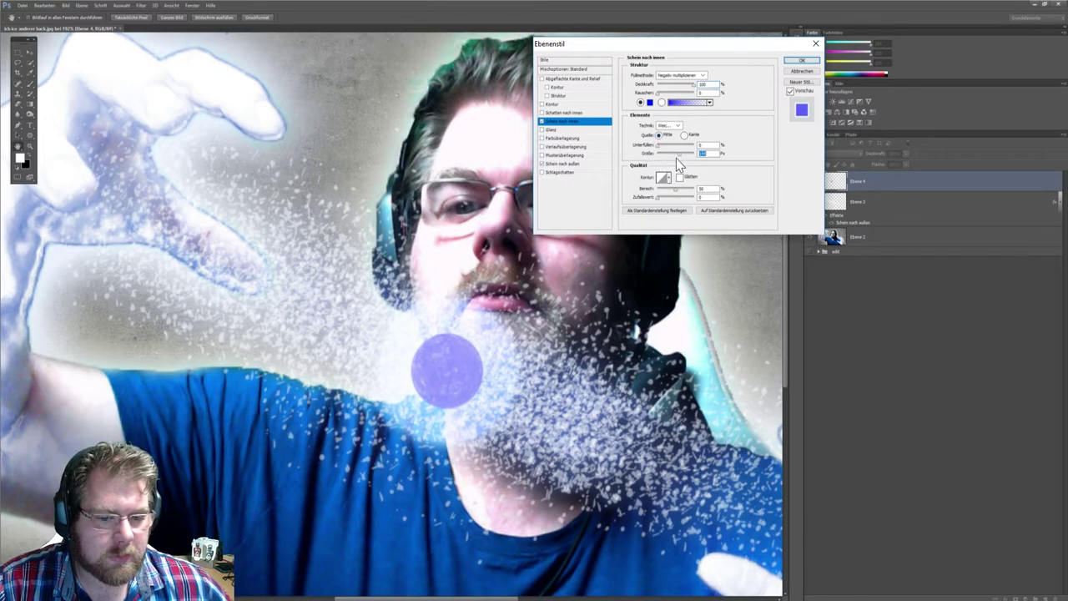
{"action": "left_click", "coordinate": [551, 132]}
Set the orb's Satin to bright blue, 100% opacity, inverted, 0° angle, and confirm.
{"action": "double_click", "coordinate": [716, 83]}
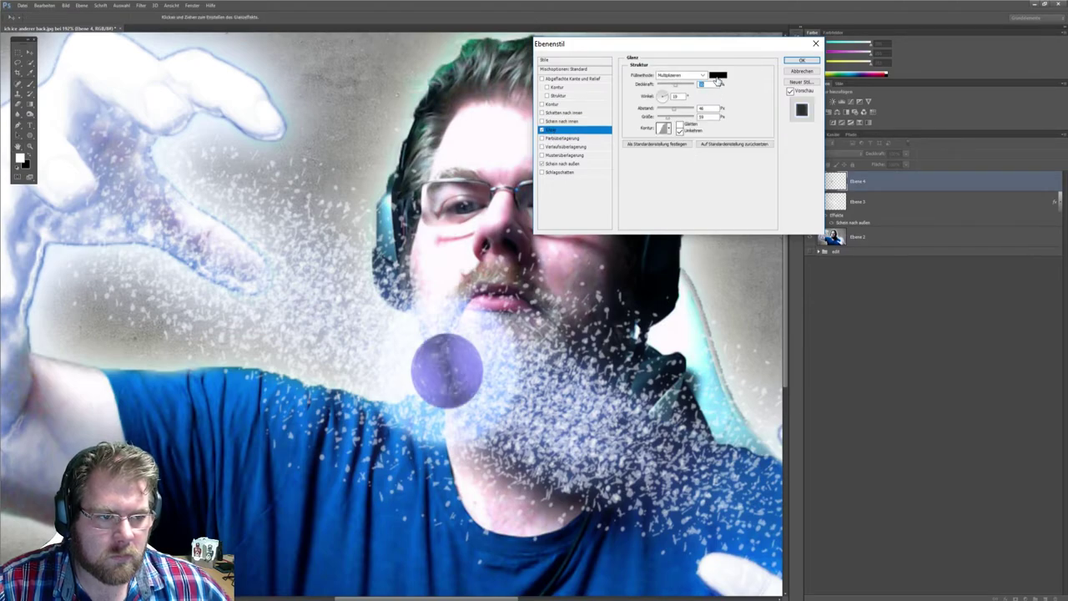
{"action": "left_click", "coordinate": [717, 76]}
{"action": "left_click_drag", "start_coordinate": [703, 302], "coordinate": [708, 282]}
{"action": "left_click", "coordinate": [699, 250]}
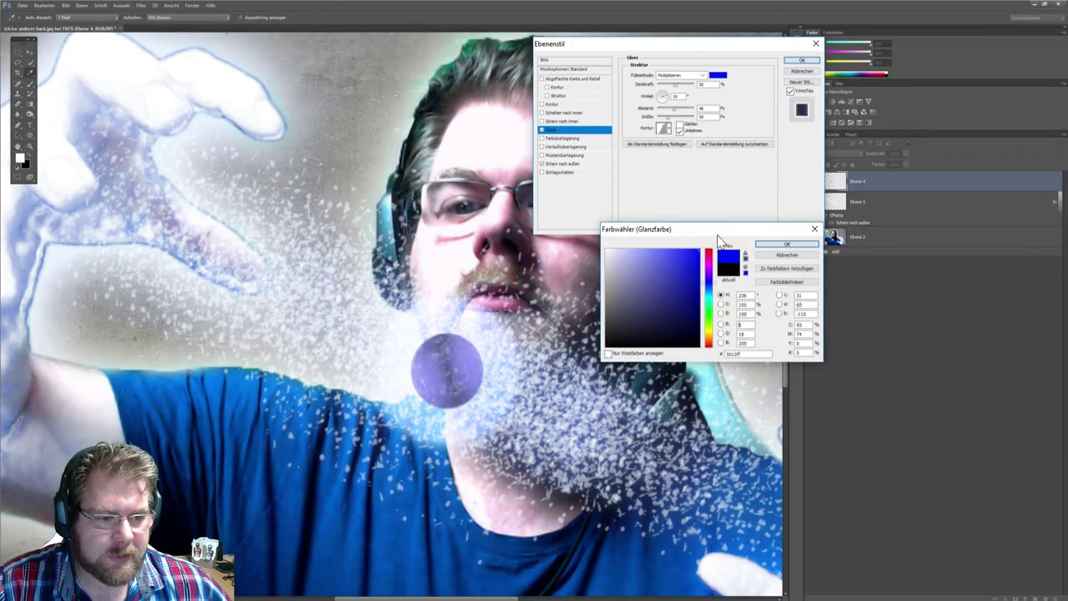
{"action": "left_click", "coordinate": [797, 245]}
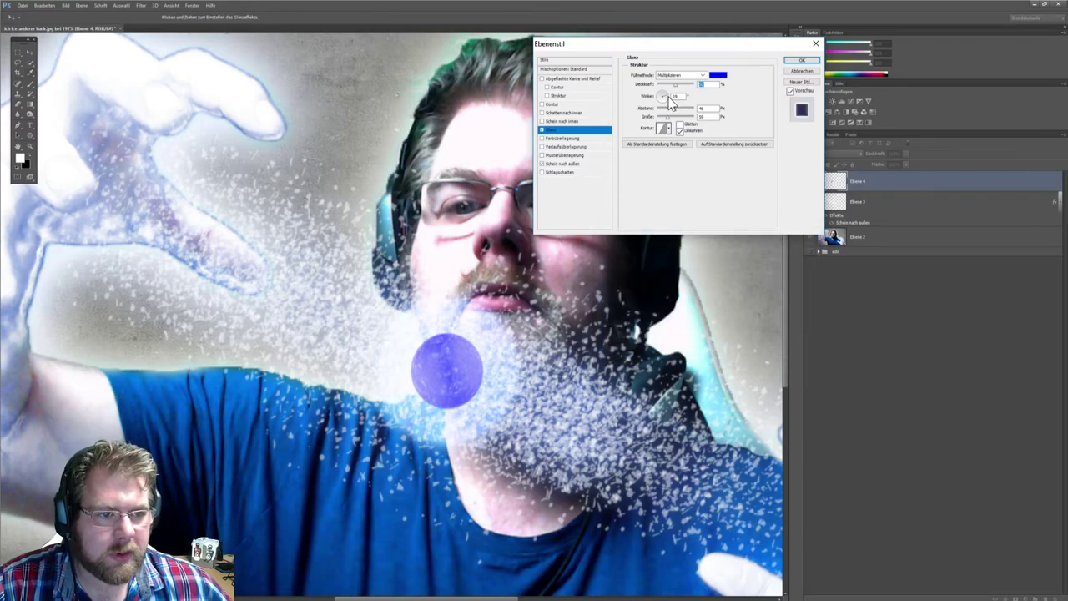
{"action": "mouse_move", "coordinate": [678, 85]}
{"action": "left_mouse_down"}
{"action": "mouse_move", "coordinate": [693, 85]}
{"action": "mouse_move", "coordinate": [684, 112]}
{"action": "mouse_move", "coordinate": [667, 110]}
{"action": "mouse_move", "coordinate": [671, 122]}
{"action": "left_mouse_up"}
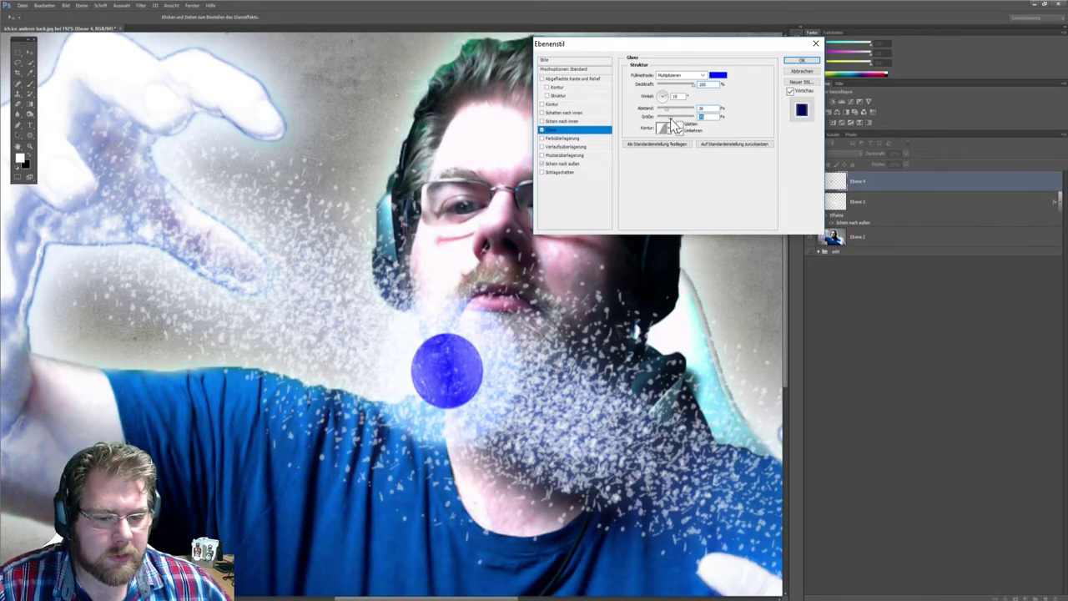
{"action": "left_click", "coordinate": [679, 131]}
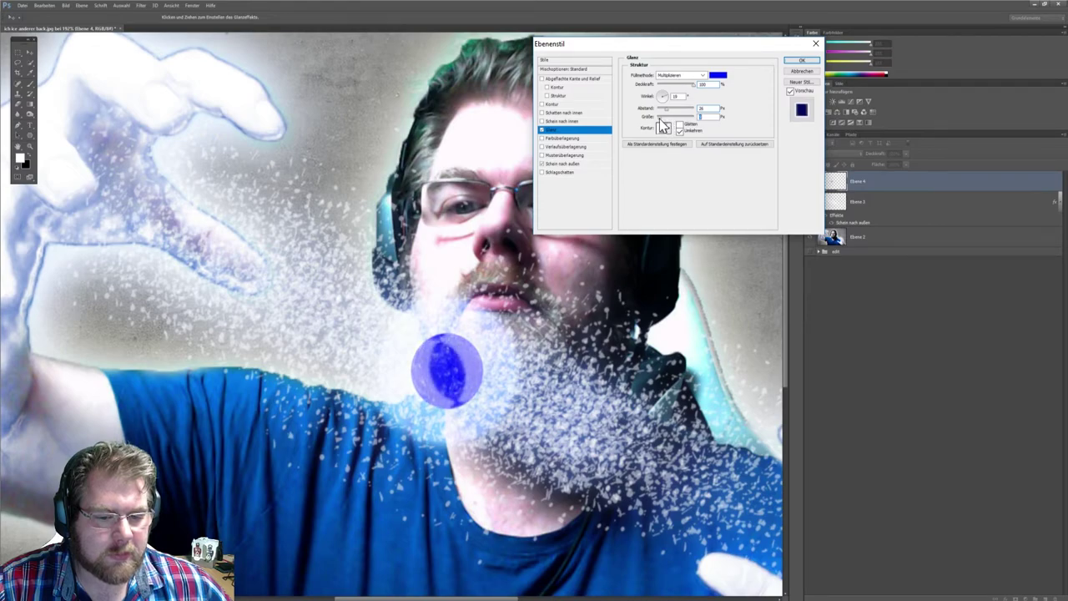
{"action": "left_click_drag", "start_coordinate": [659, 125], "coordinate": [665, 123]}
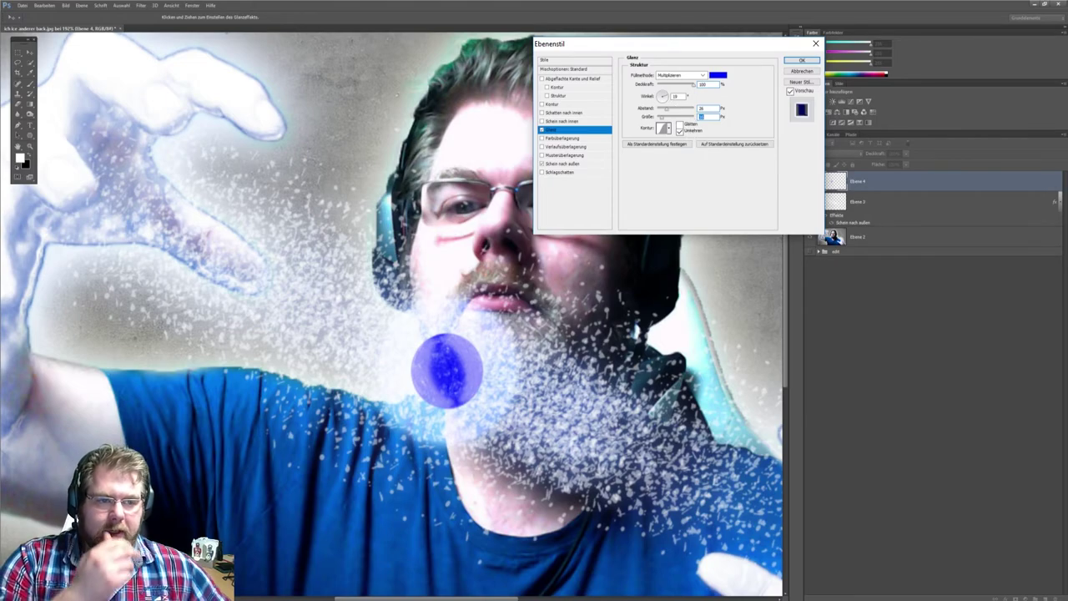
{"action": "key", "text": "shift+Tab"}
{"action": "key", "text": "shift+Tab"}
{"action": "type", "text": "0"}
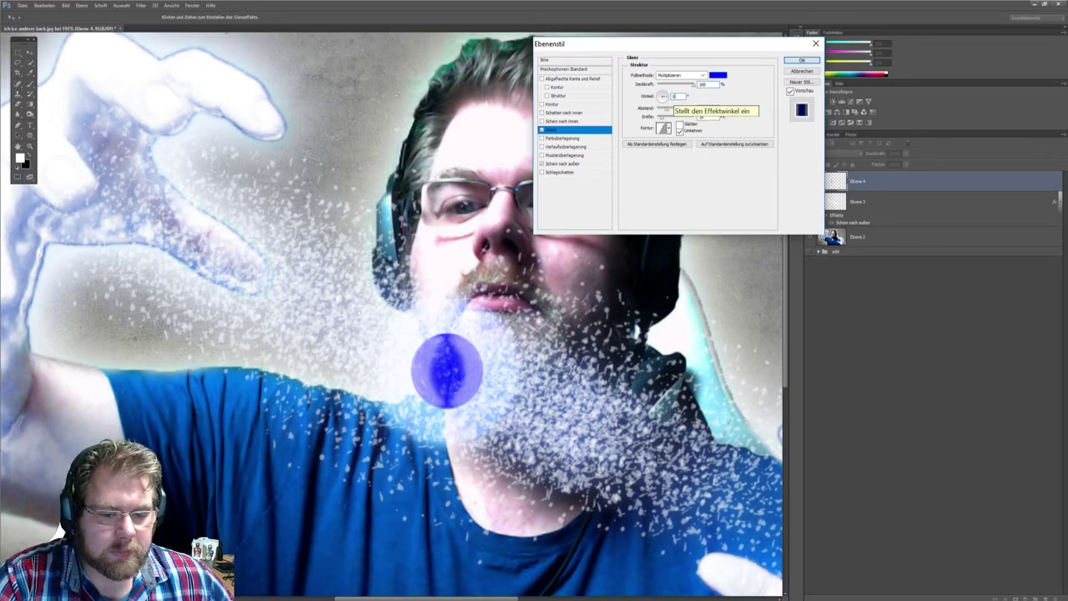
{"action": "left_click", "coordinate": [800, 61]}
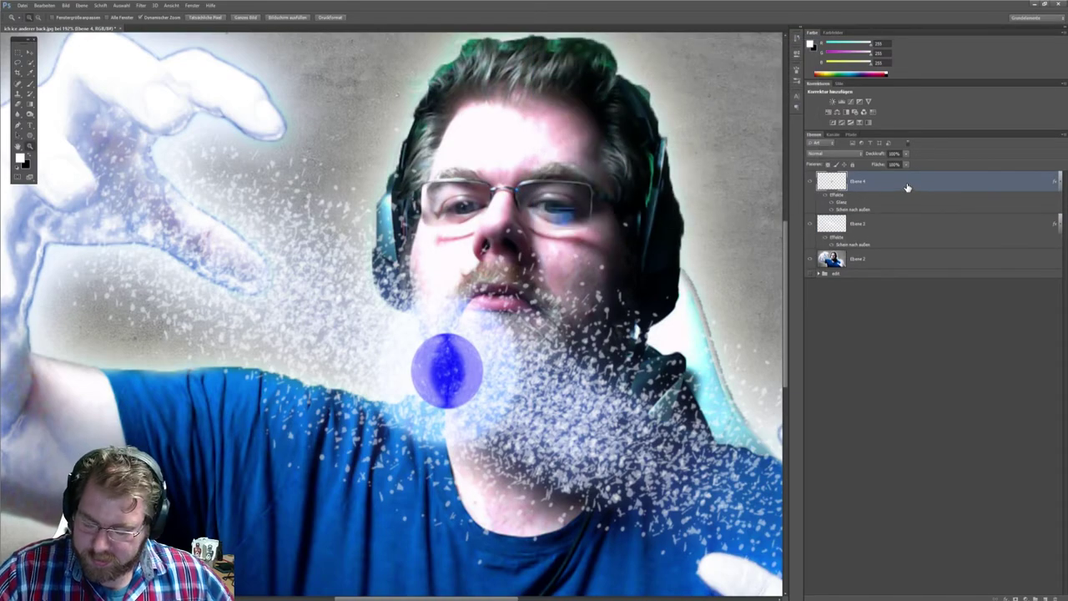
Duplicate the orb layer and set the copy's Satin angle to 90°.
{"action": "key", "text": "ctrl+j"}
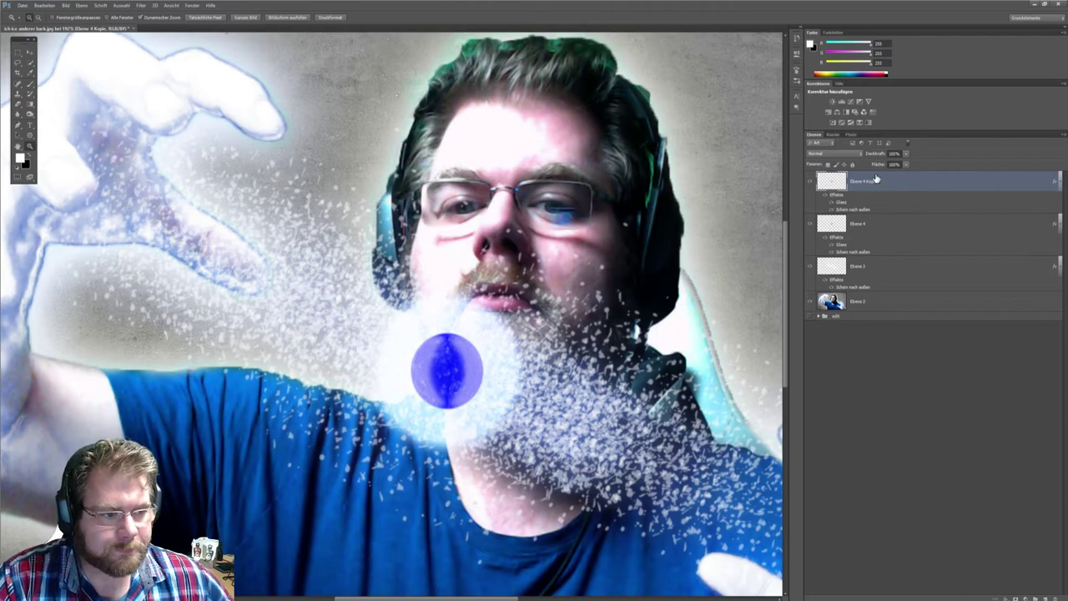
{"action": "double_click", "coordinate": [892, 189]}
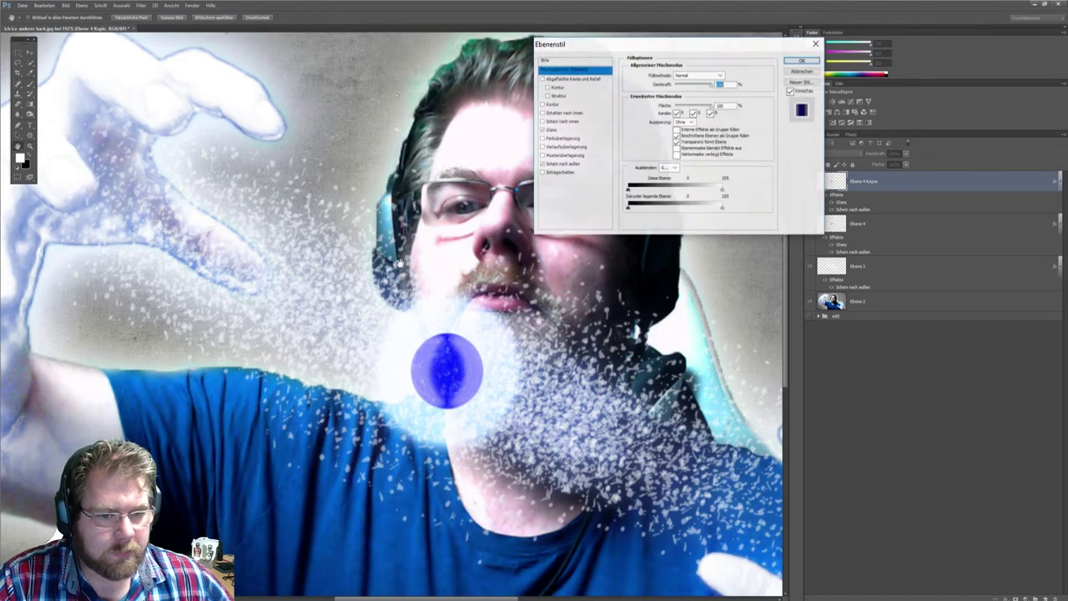
{"action": "left_click", "coordinate": [555, 130]}
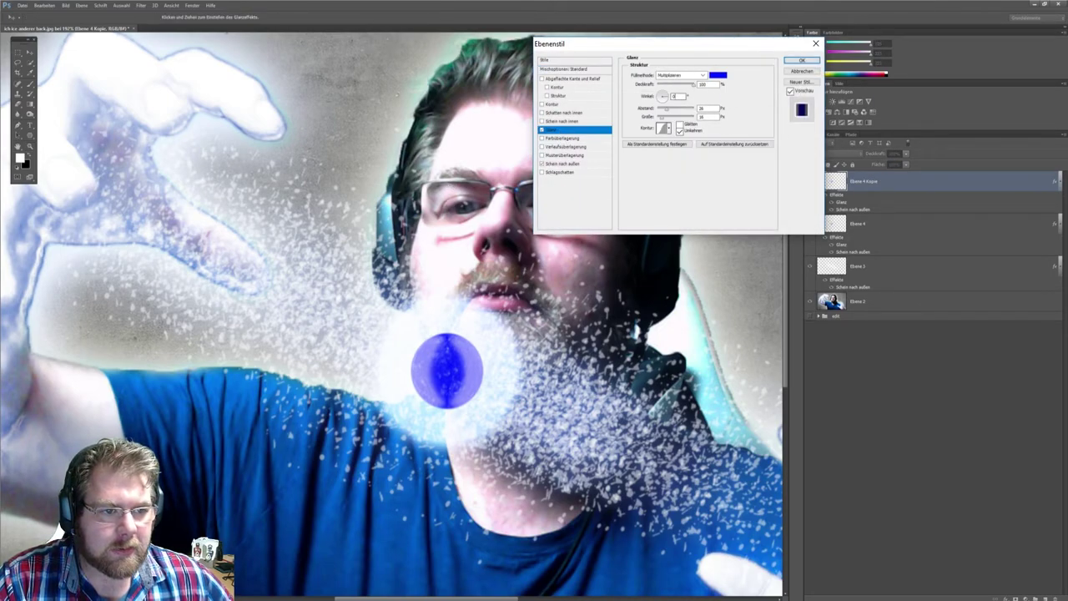
{"action": "type", "text": "90"}
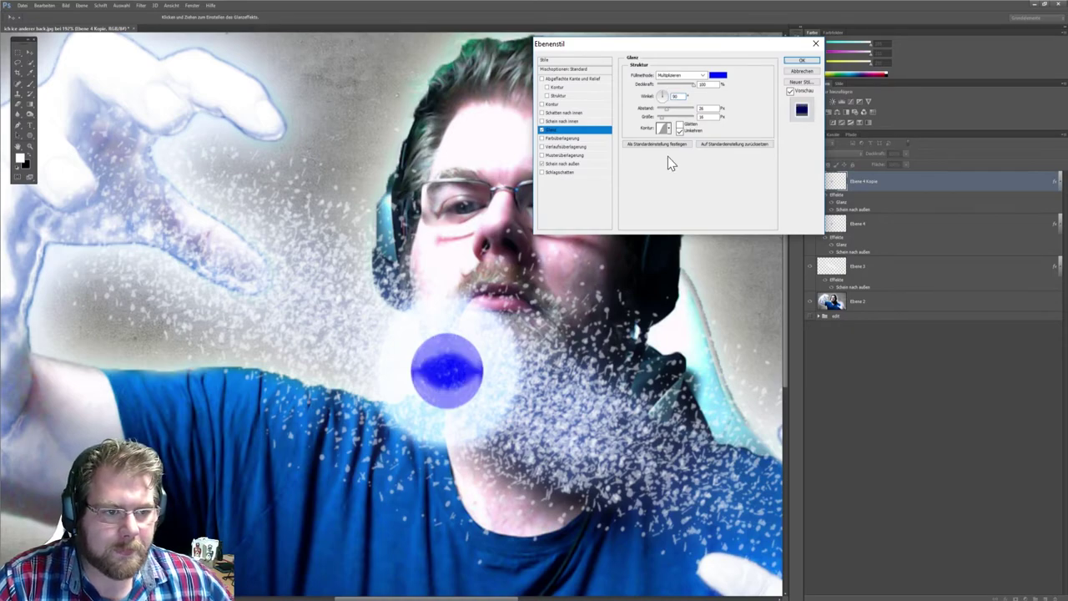
{"action": "left_click", "coordinate": [799, 63]}
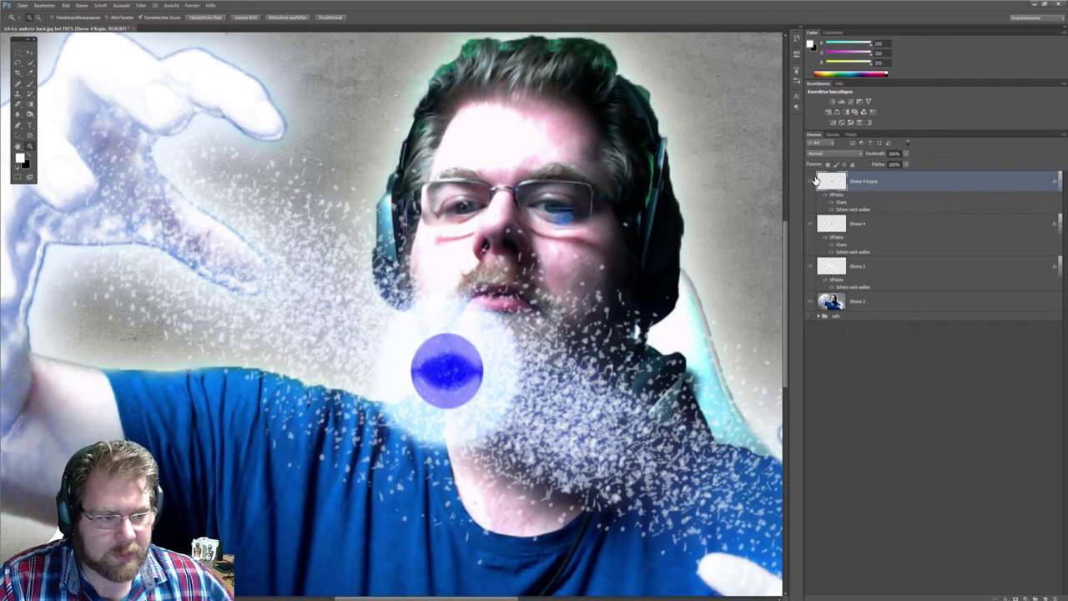
Toggle the top orb layer's visibility to compare the result.
{"action": "left_click", "coordinate": [811, 184]}
{"action": "left_click", "coordinate": [811, 185]}
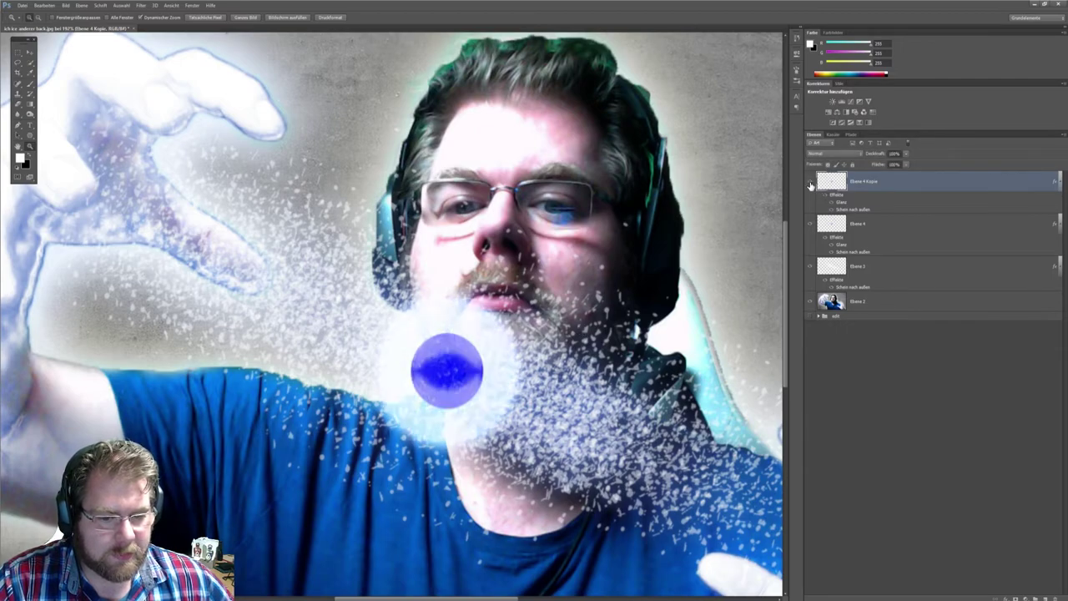
{"action": "left_click", "coordinate": [809, 184]}
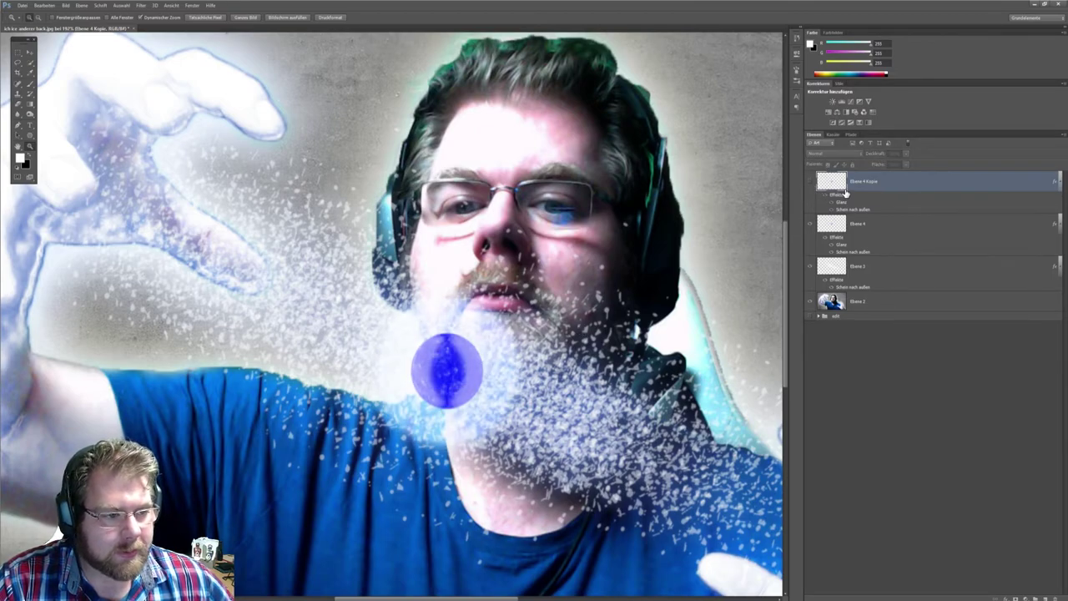
{"action": "left_click", "coordinate": [811, 183]}
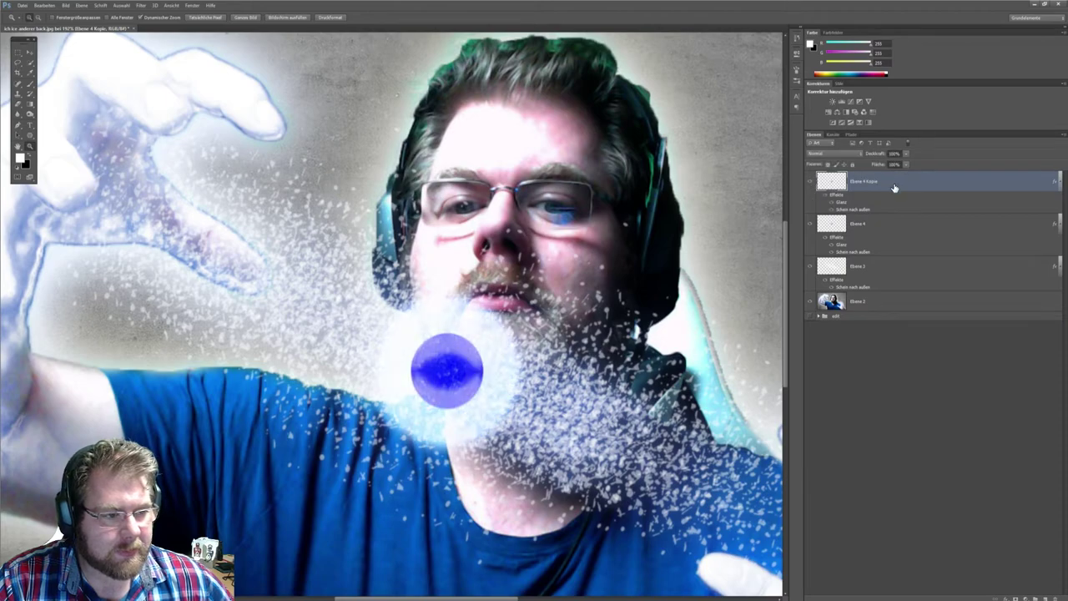
Add a layer mask to the orb copy and choose a soft round 16 px brush.
{"action": "left_click", "coordinate": [1015, 598]}
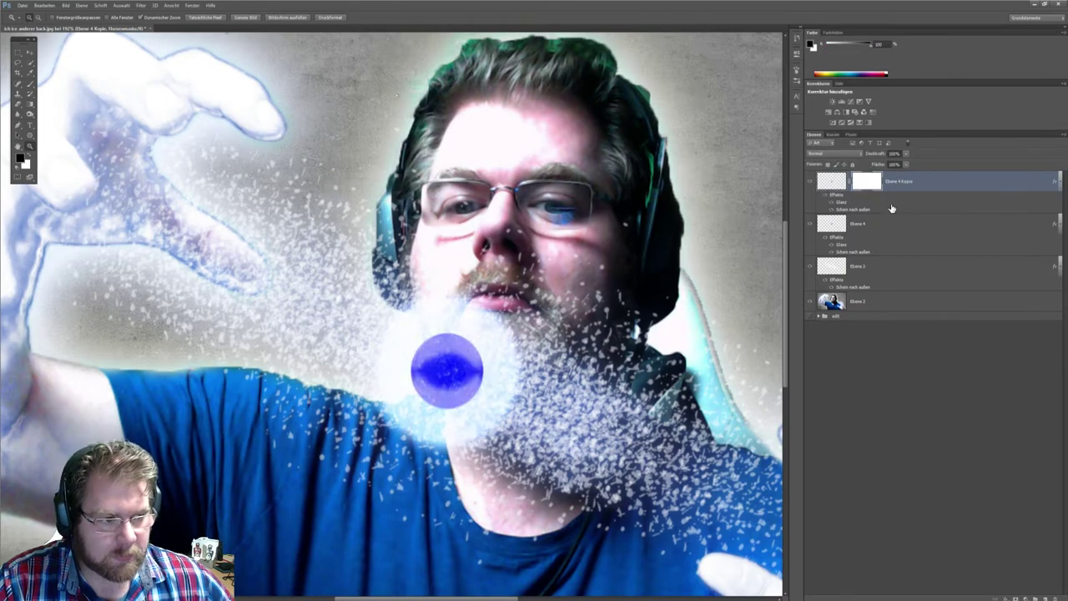
{"action": "left_click", "coordinate": [31, 86]}
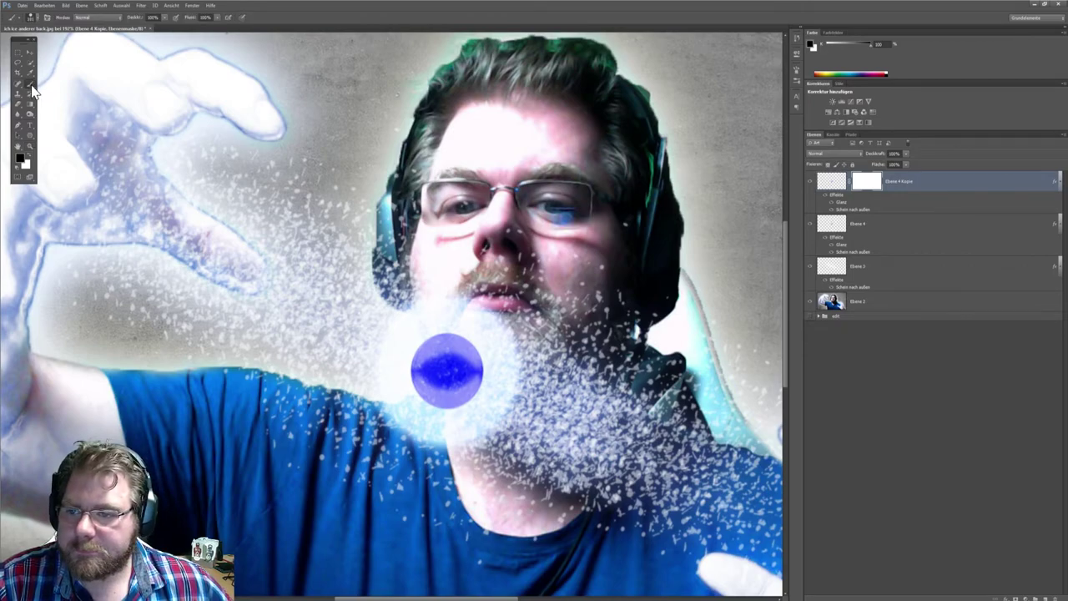
{"action": "left_click", "coordinate": [36, 16]}
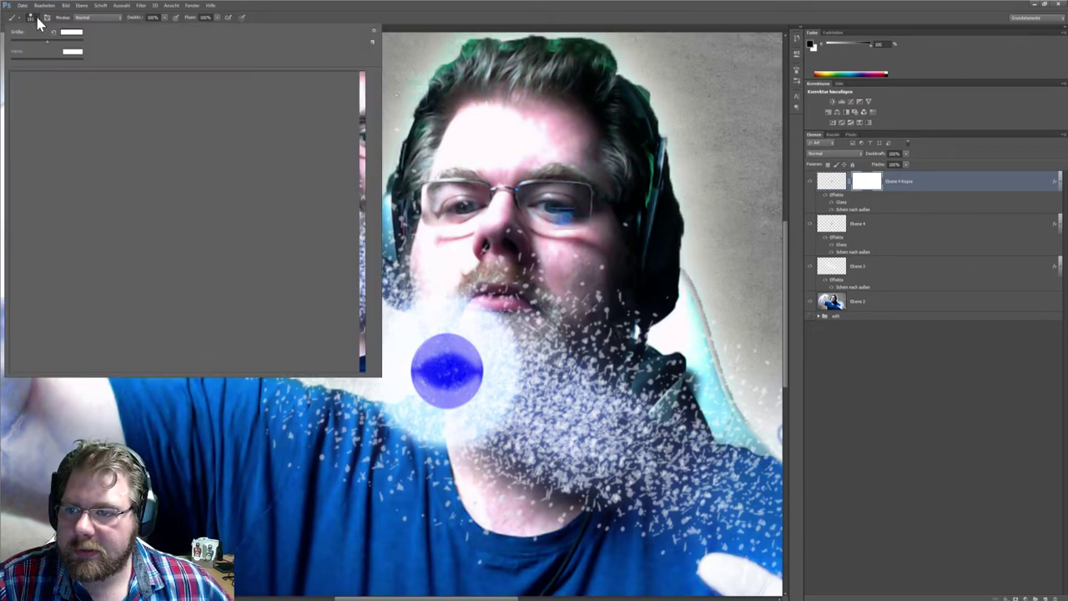
{"action": "scroll", "coordinate": [21, 84], "scroll_direction": "up", "scroll_amount": 2}
{"action": "scroll", "coordinate": [21, 83], "scroll_direction": "up", "scroll_amount": 3}
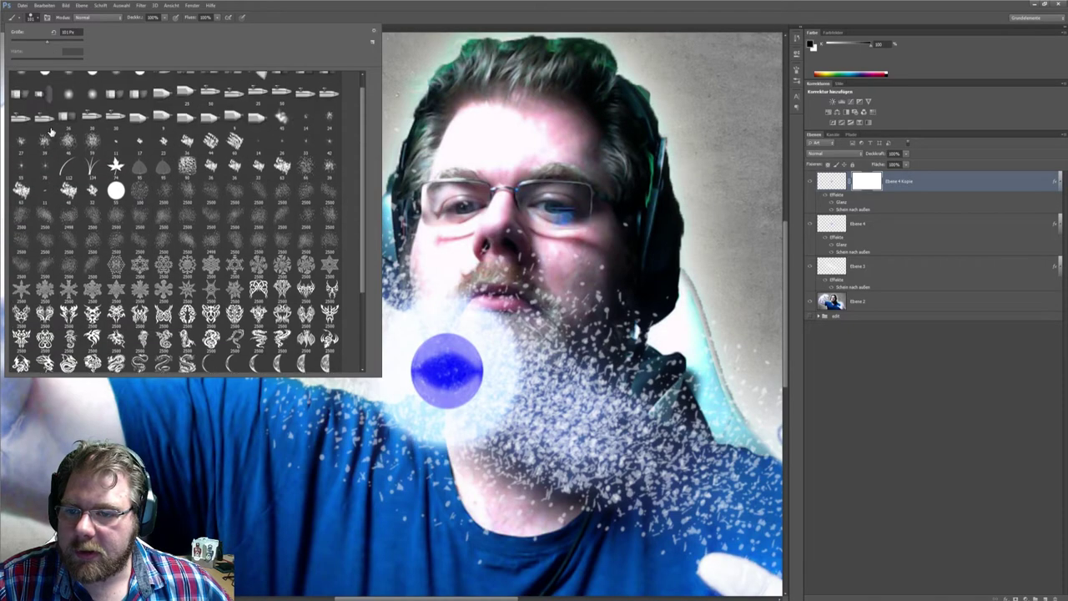
{"action": "scroll", "coordinate": [21, 83], "scroll_direction": "up", "scroll_amount": 2}
{"action": "left_click", "coordinate": [20, 85]}
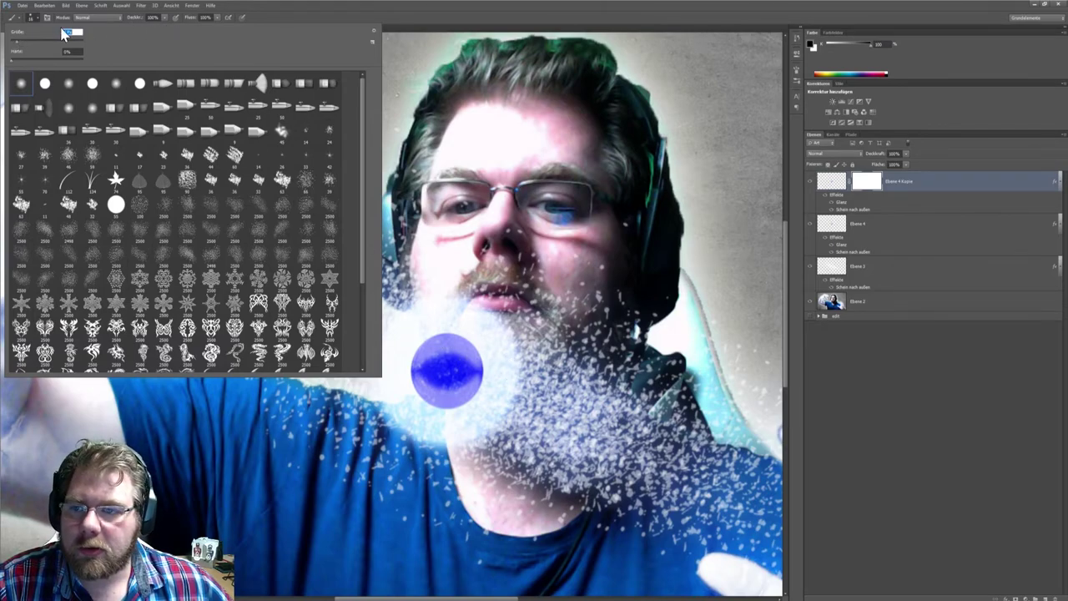
{"action": "left_click", "coordinate": [34, 18]}
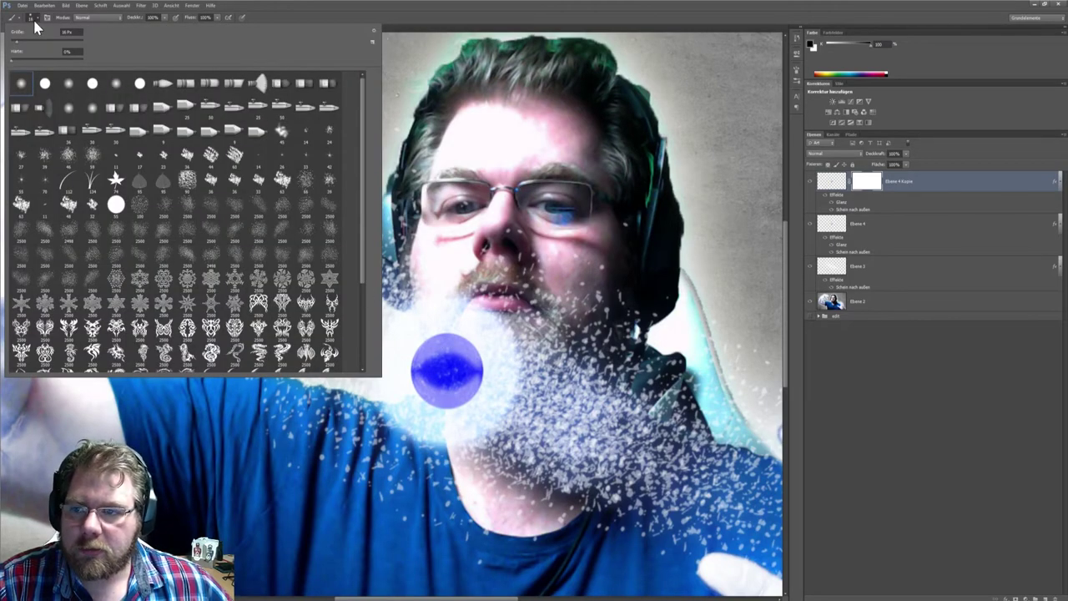
{"action": "left_click", "coordinate": [34, 20]}
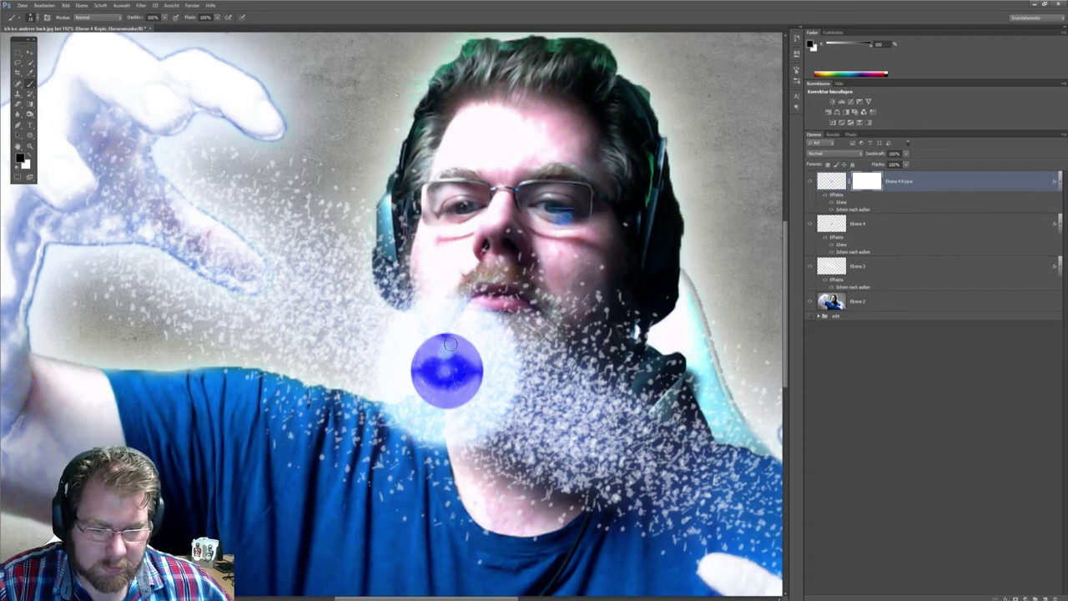
Paint trial strokes down the orb's centre, then undo them.
{"action": "mouse_move", "coordinate": [449, 344]}
{"action": "left_mouse_down"}
{"action": "mouse_move", "coordinate": [448, 401]}
{"action": "mouse_move", "coordinate": [449, 343]}
{"action": "left_mouse_up"}
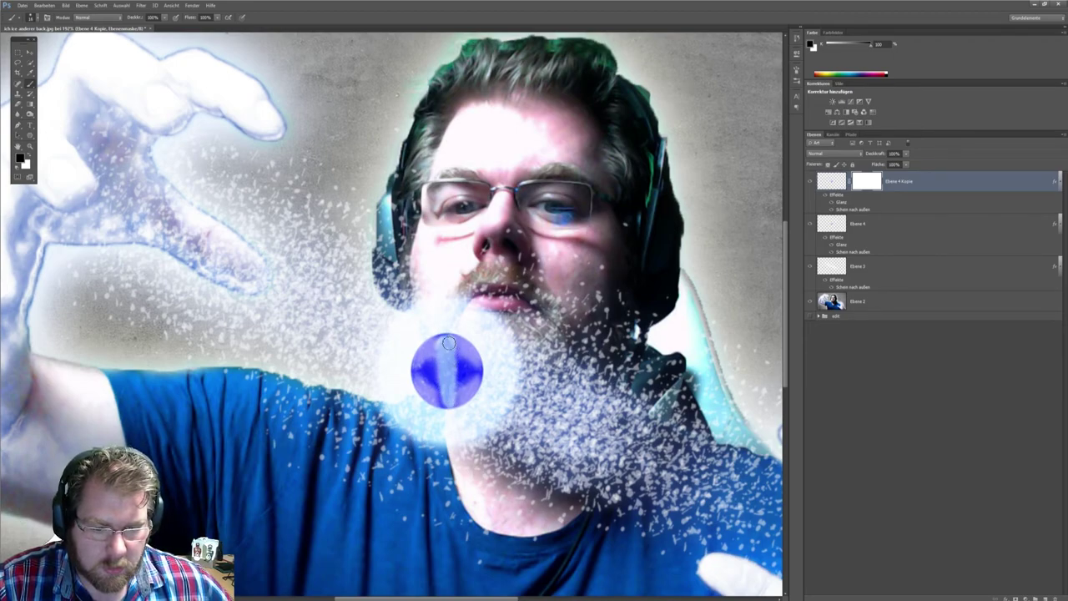
{"action": "mouse_move", "coordinate": [444, 385]}
{"action": "left_mouse_down"}
{"action": "mouse_move", "coordinate": [444, 334]}
{"action": "mouse_move", "coordinate": [441, 397]}
{"action": "mouse_move", "coordinate": [454, 361]}
{"action": "left_mouse_up"}
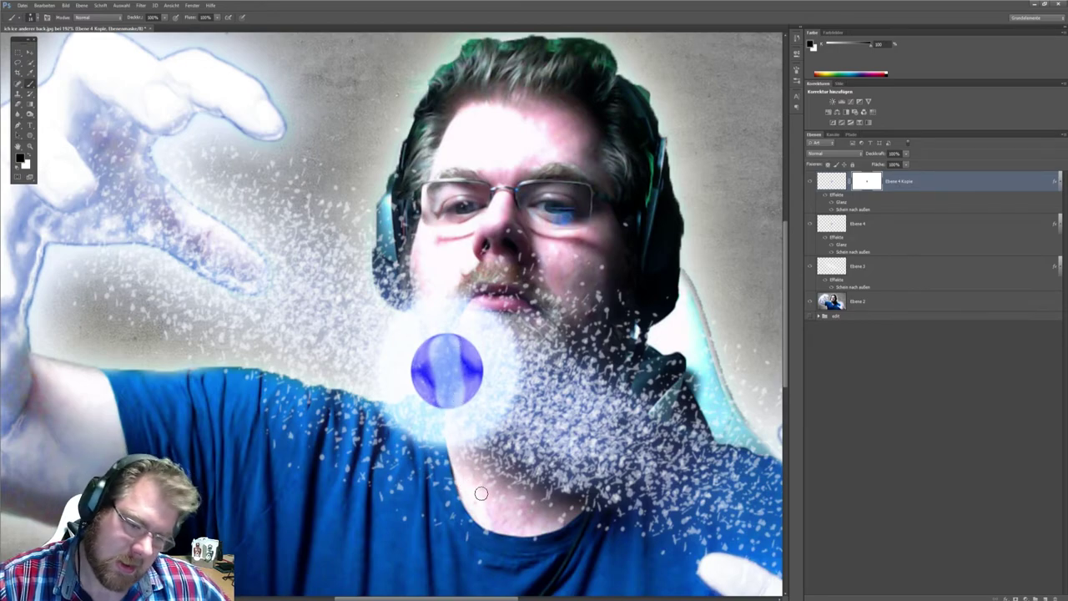
{"action": "key", "text": "ctrl+z"}
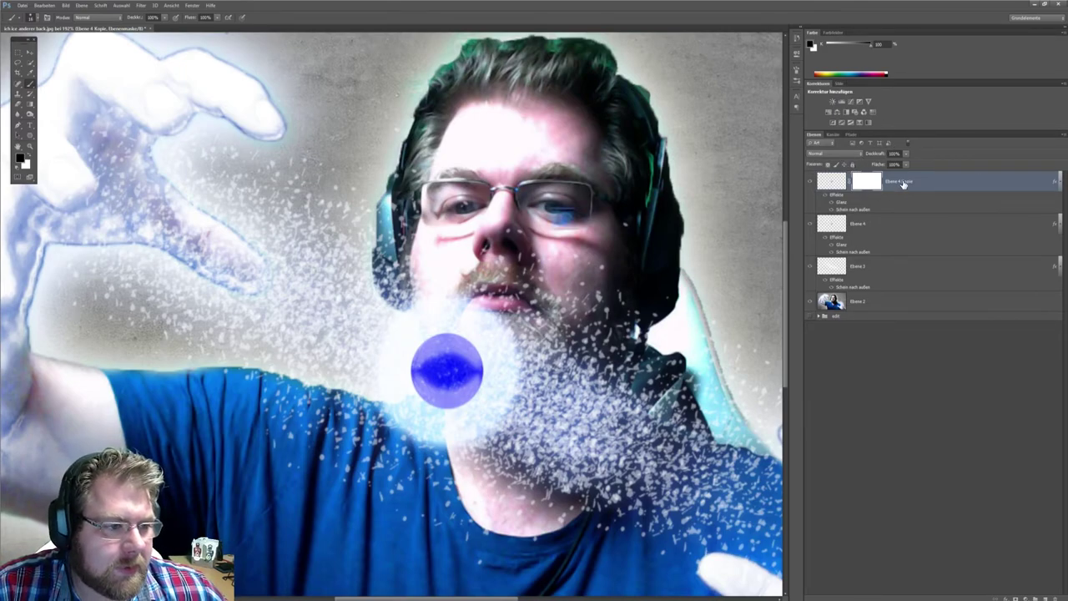
Set the top orb layer to Multiplizieren blending and delete its mask.
{"action": "left_click", "coordinate": [851, 155]}
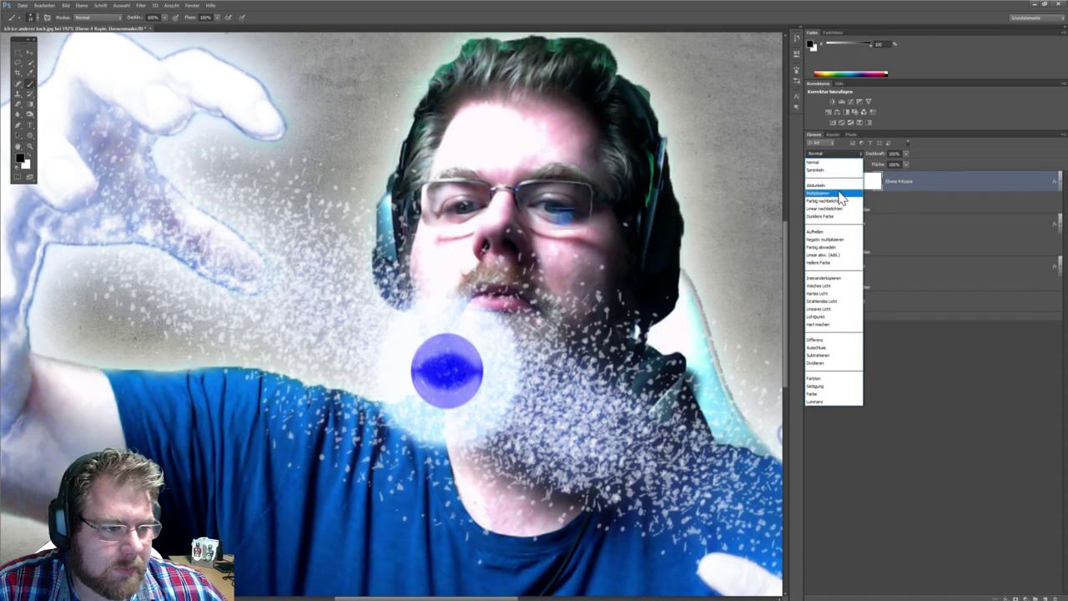
{"action": "left_click", "coordinate": [837, 193]}
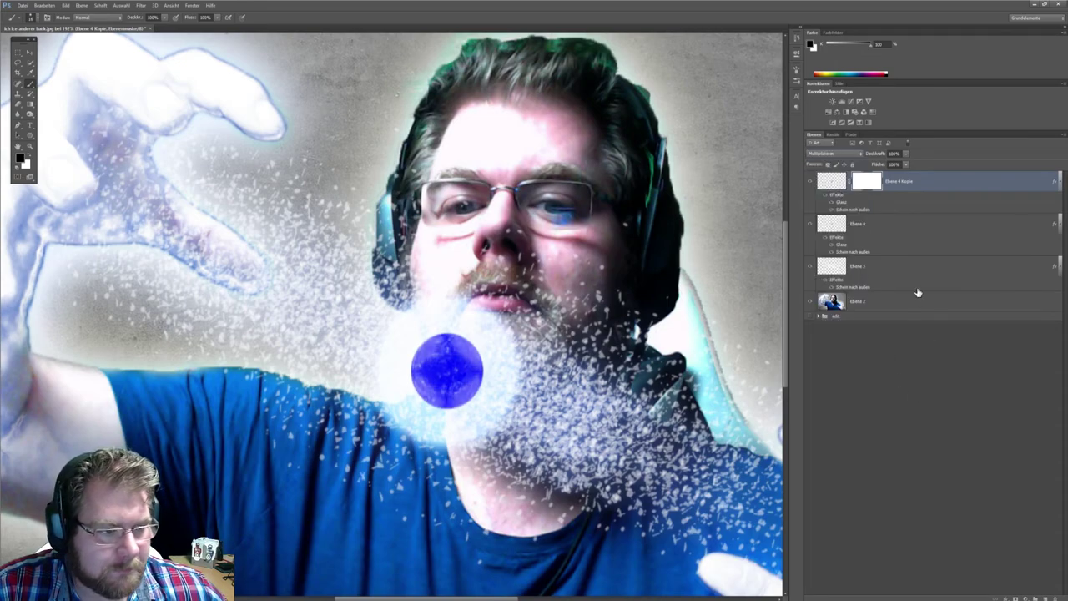
{"action": "right_click", "coordinate": [863, 191]}
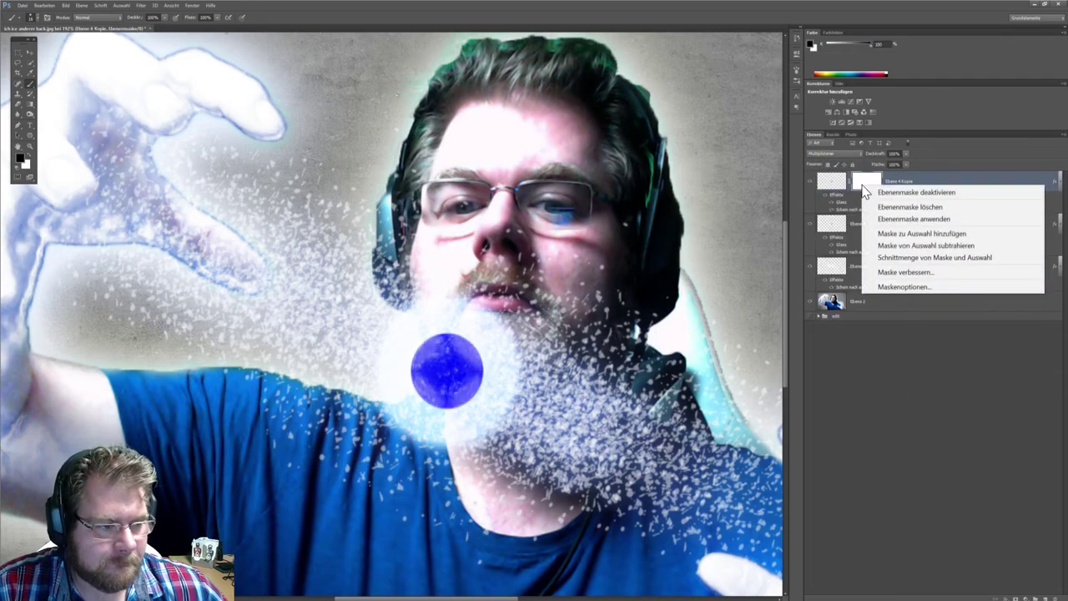
{"action": "left_click", "coordinate": [895, 208]}
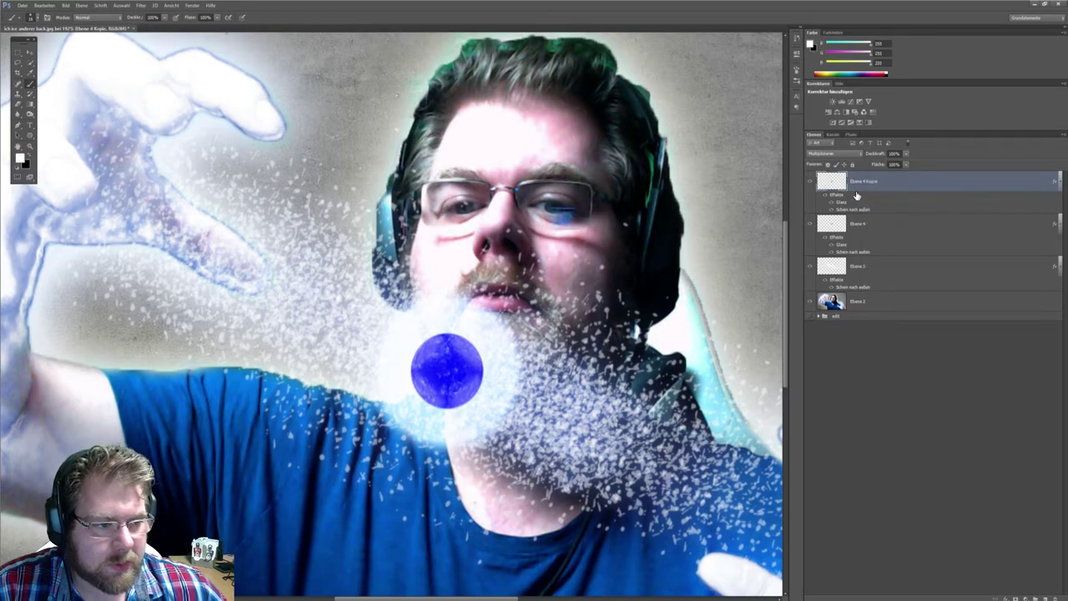
Lower Ebene 4's opacity, keeping Normal blending, and add a new empty layer.
{"action": "left_click", "coordinate": [835, 226]}
{"action": "right_click", "coordinate": [890, 227]}
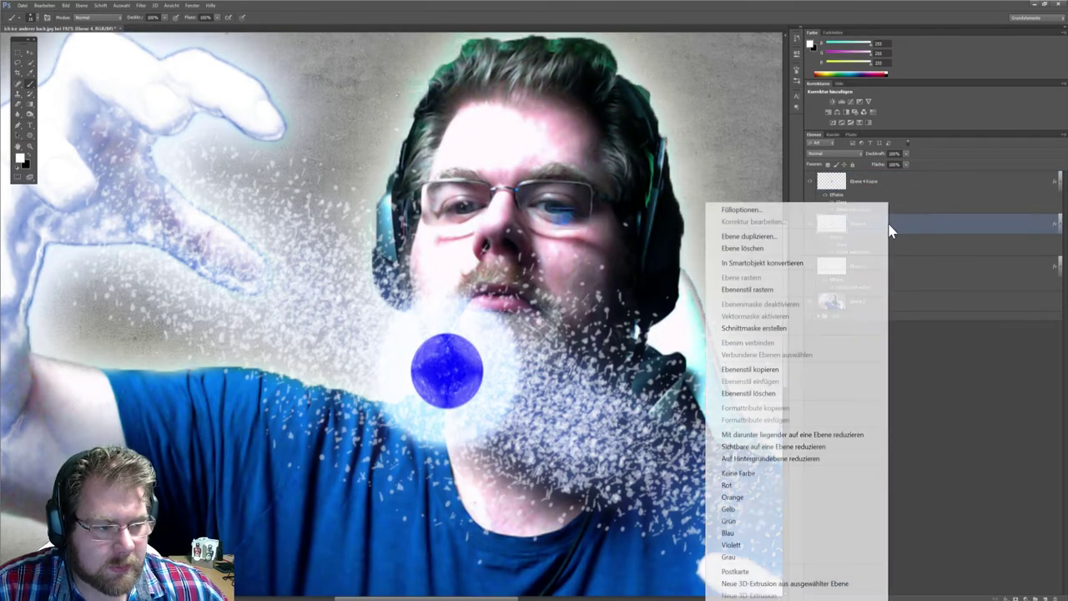
{"action": "left_click", "coordinate": [835, 154]}
{"action": "left_click", "coordinate": [905, 167]}
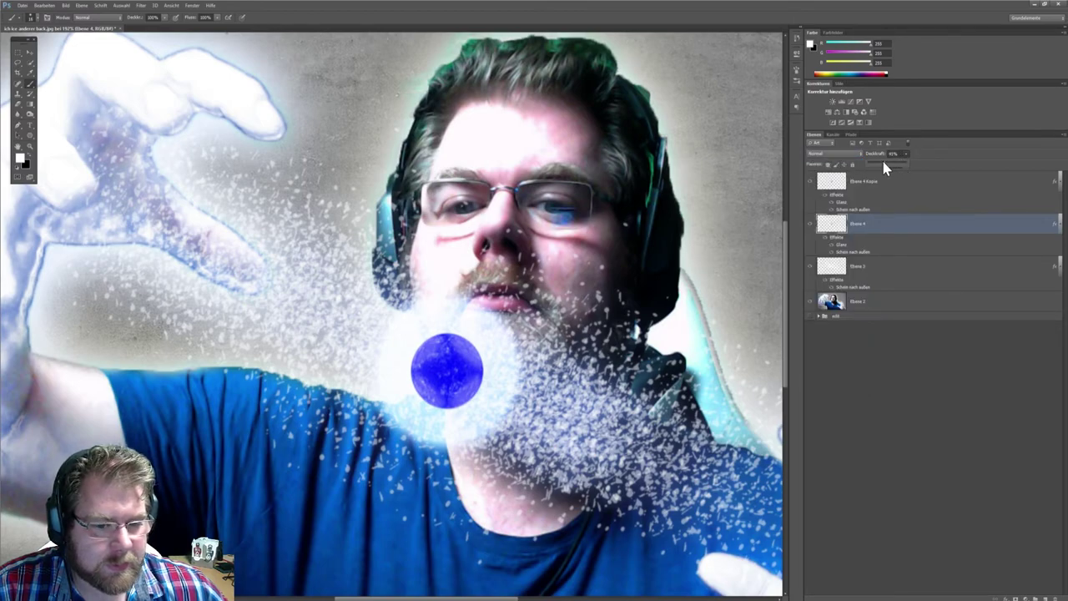
{"action": "left_click_drag", "start_coordinate": [871, 172], "coordinate": [875, 171]}
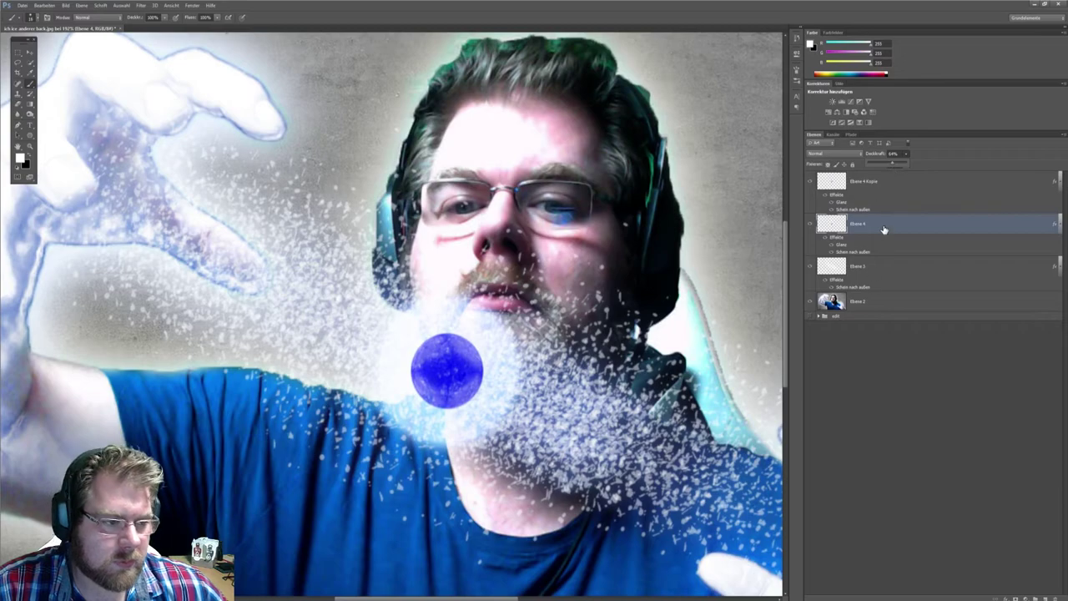
{"action": "left_click", "coordinate": [844, 377]}
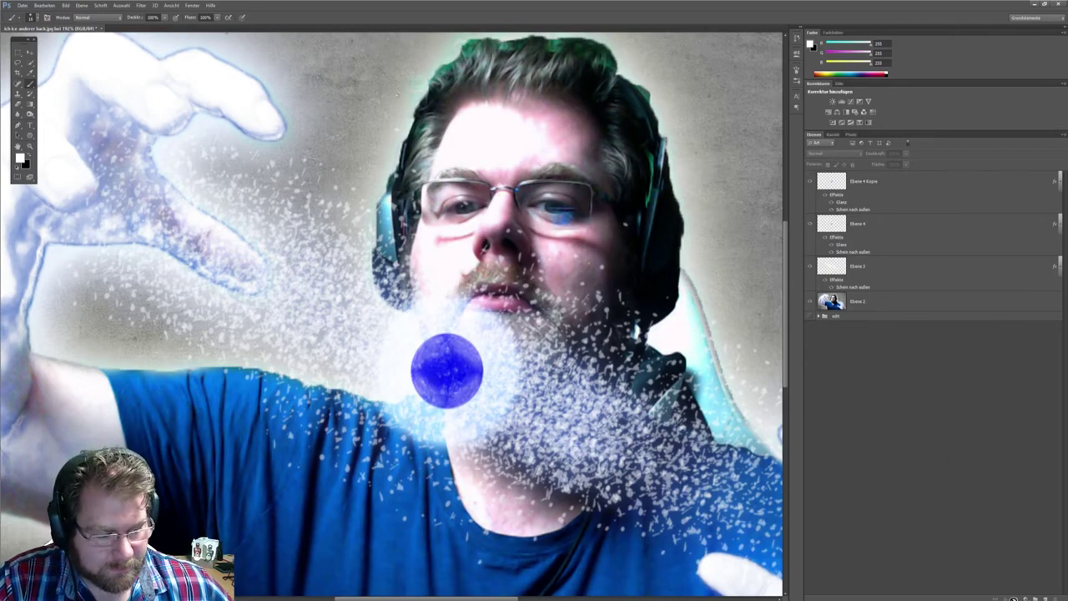
{"action": "left_click", "coordinate": [1046, 596]}
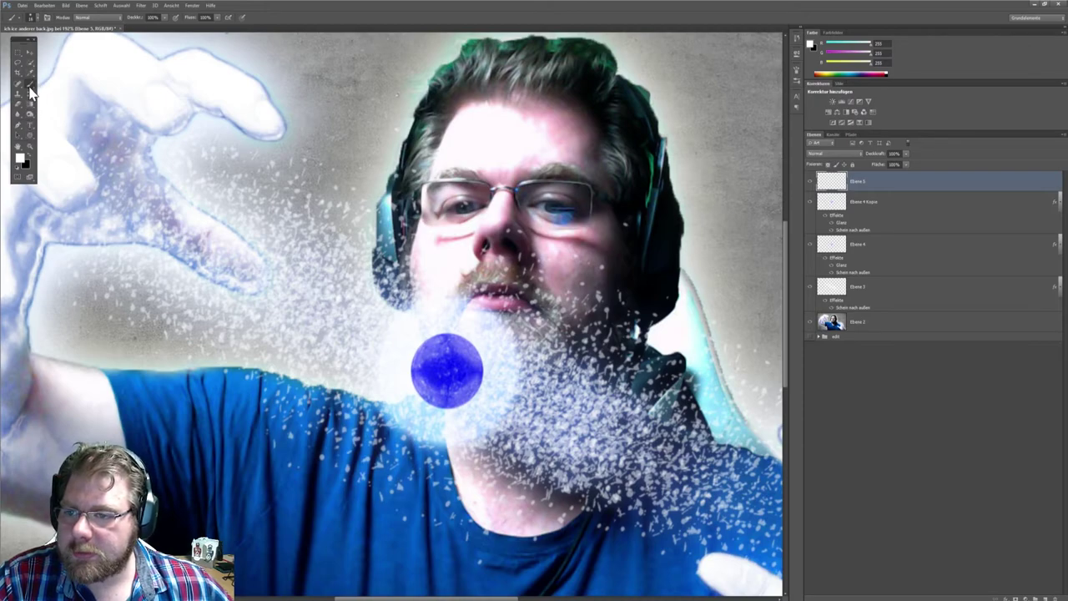
Adjust brush hardness and paint a bright white highlight at the orb's centre on Ebene 5.
{"action": "left_click", "coordinate": [35, 20]}
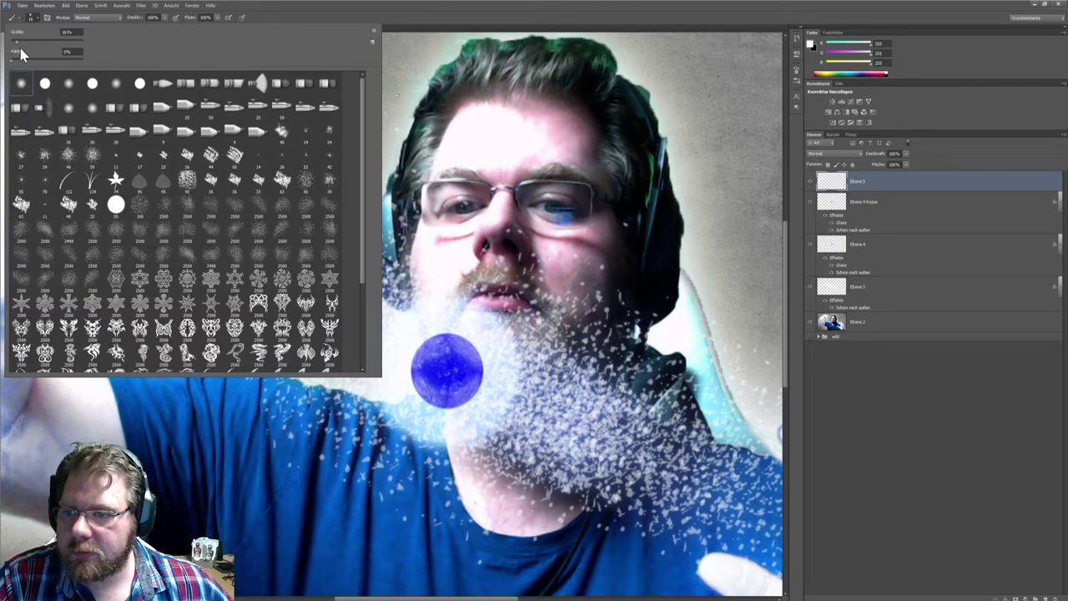
{"action": "left_click_drag", "start_coordinate": [16, 60], "coordinate": [45, 60]}
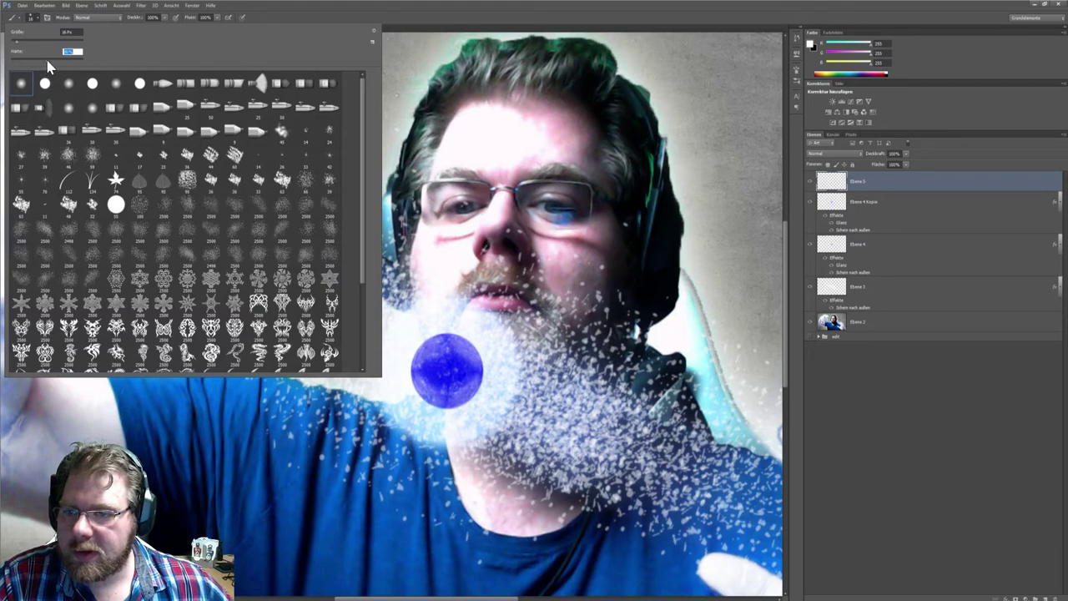
{"action": "left_click", "coordinate": [36, 18]}
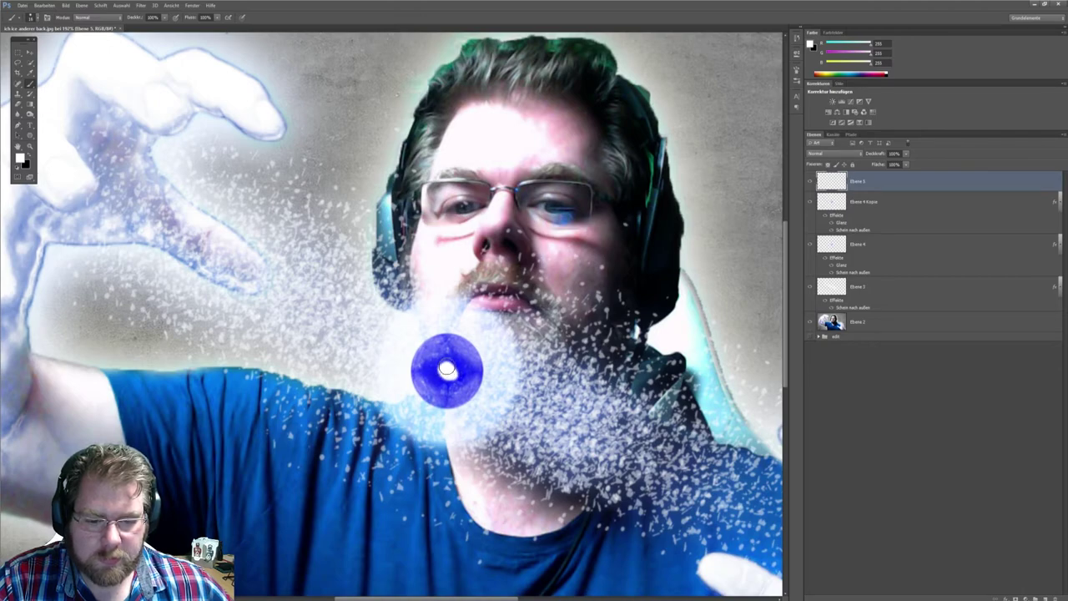
{"action": "left_click_drag", "start_coordinate": [447, 369], "coordinate": [450, 370]}
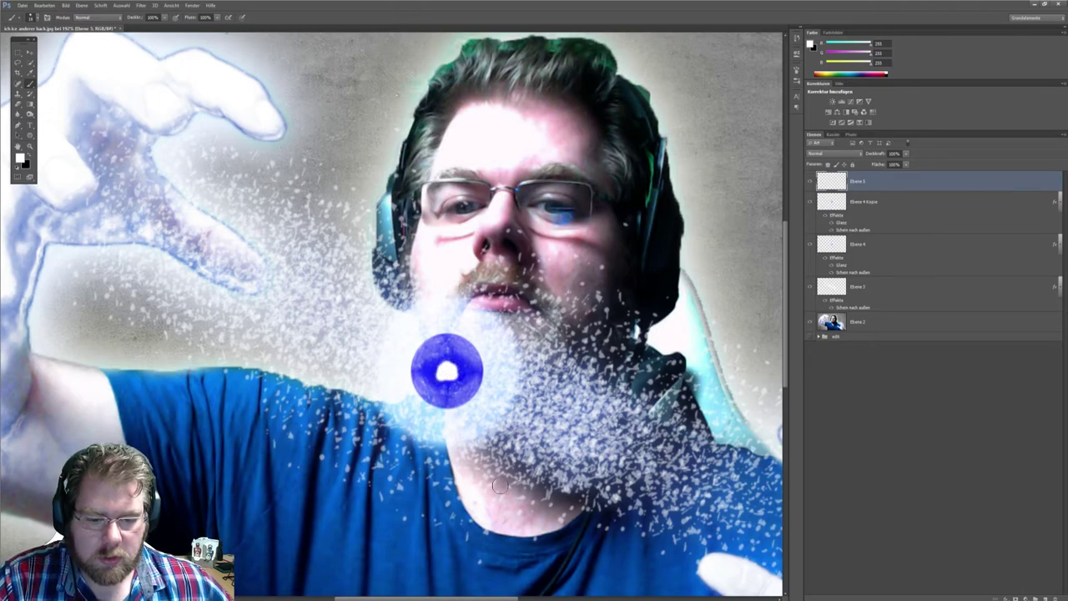
Try several hues for Ebene 5's Outer Glow colour, then settle on pale blue 93aaf5.
{"action": "double_click", "coordinate": [882, 184]}
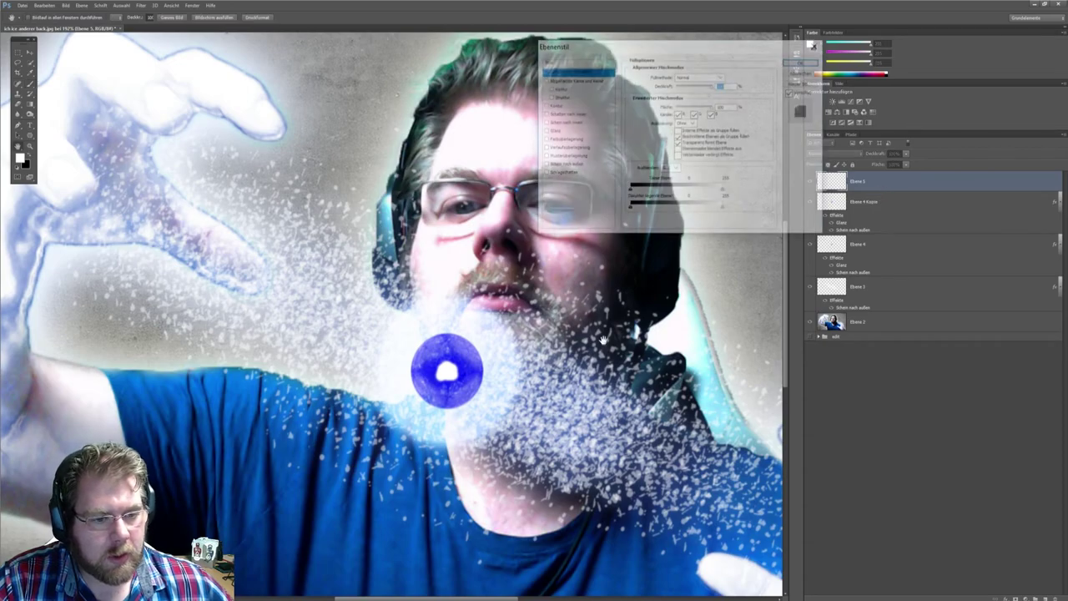
{"action": "left_click", "coordinate": [556, 164]}
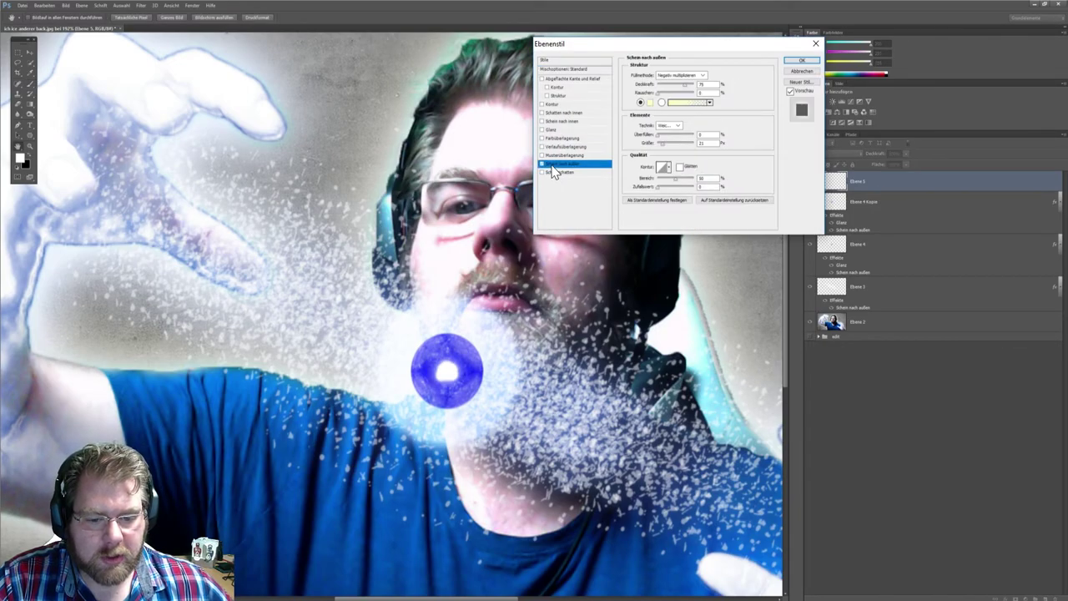
{"action": "left_click", "coordinate": [650, 101]}
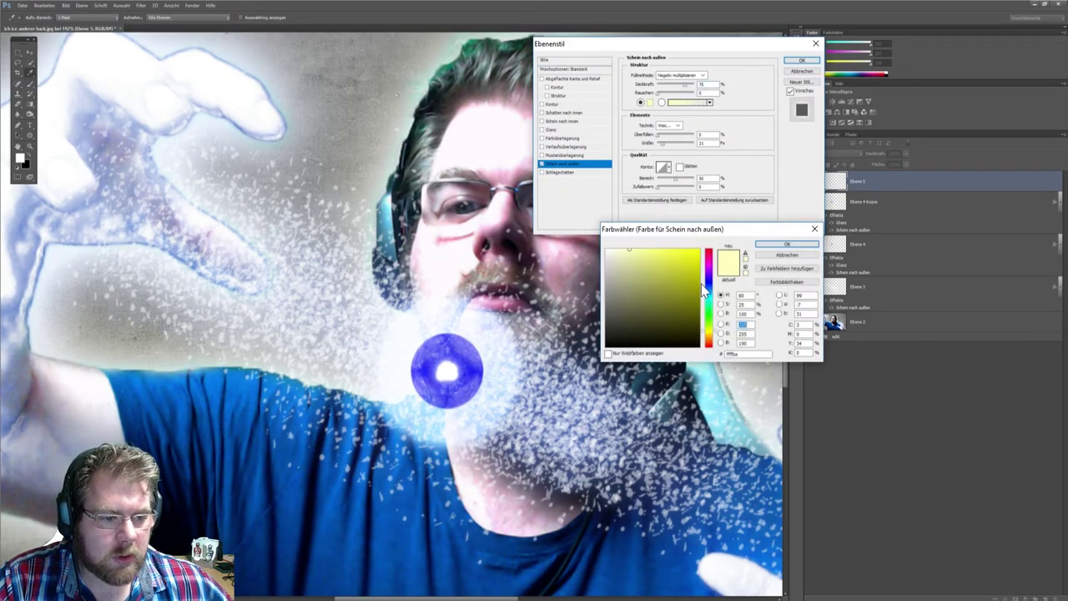
{"action": "left_click", "coordinate": [715, 304]}
{"action": "left_click", "coordinate": [690, 286]}
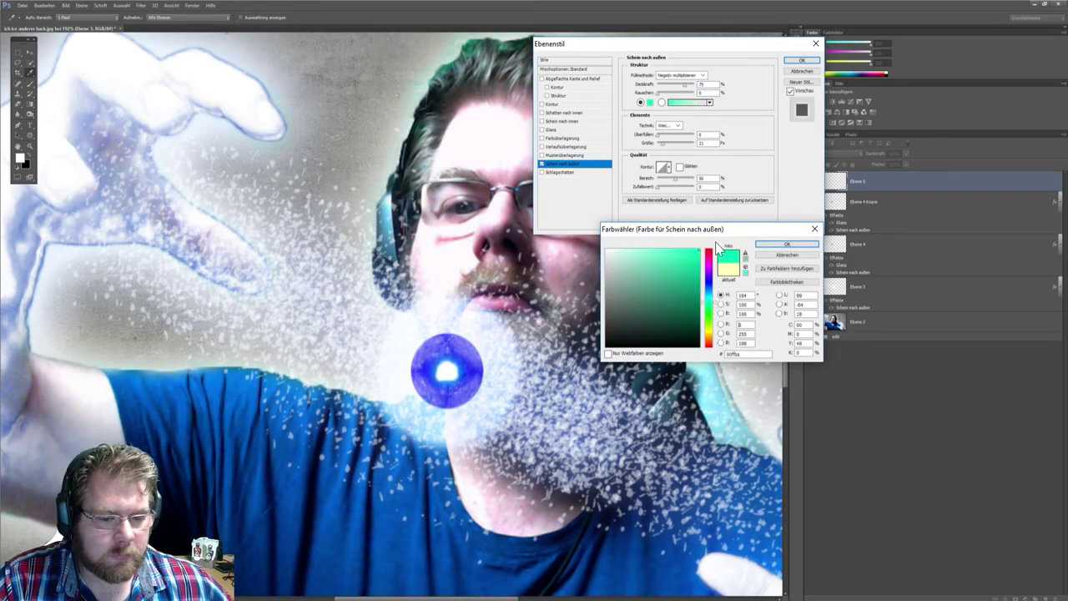
{"action": "left_click_drag", "start_coordinate": [697, 262], "coordinate": [703, 251]}
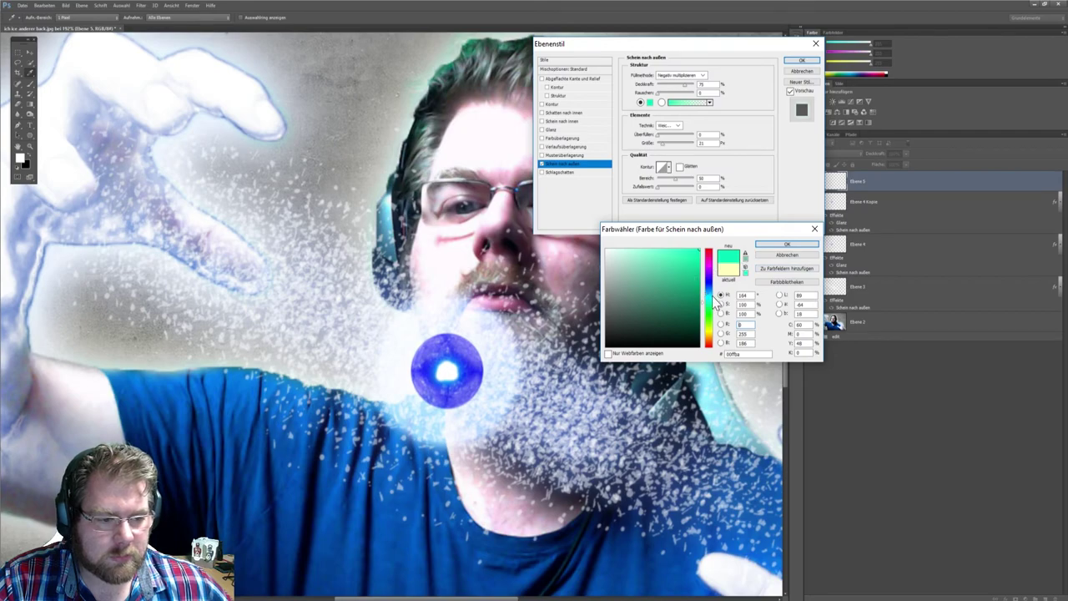
{"action": "left_click_drag", "start_coordinate": [713, 297], "coordinate": [710, 265]}
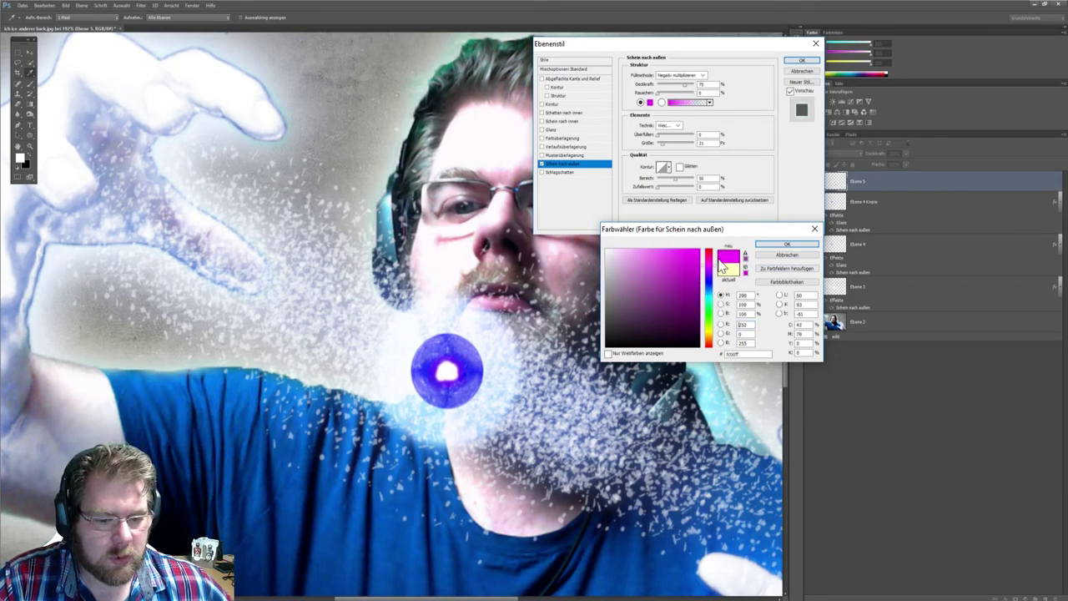
{"action": "left_click", "coordinate": [707, 310]}
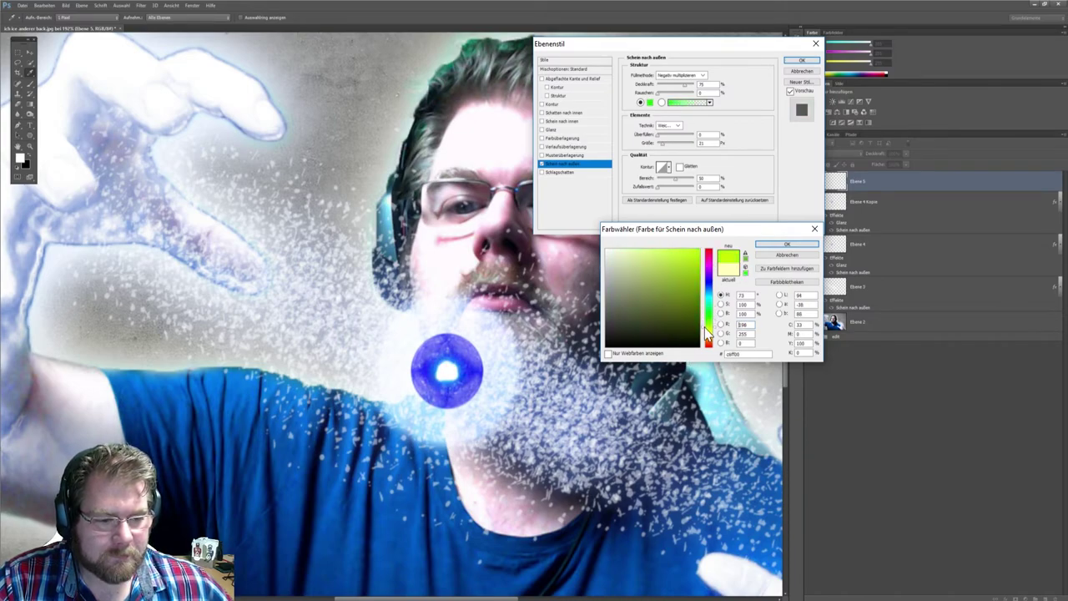
{"action": "mouse_move", "coordinate": [710, 342]}
{"action": "left_mouse_down"}
{"action": "mouse_move", "coordinate": [710, 365]}
{"action": "mouse_move", "coordinate": [708, 285]}
{"action": "left_mouse_up"}
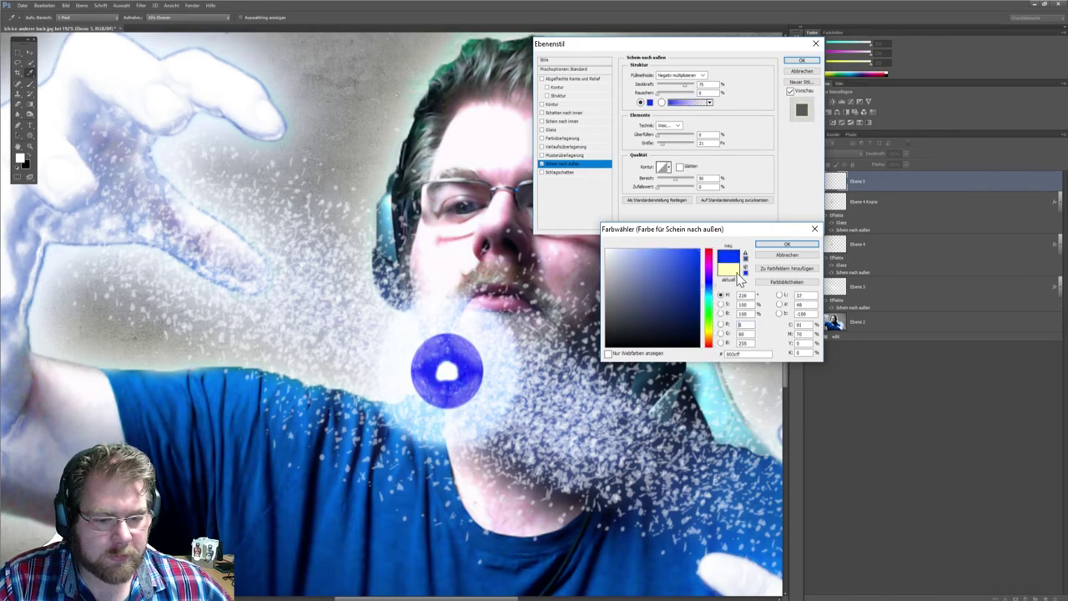
{"action": "left_click", "coordinate": [643, 252]}
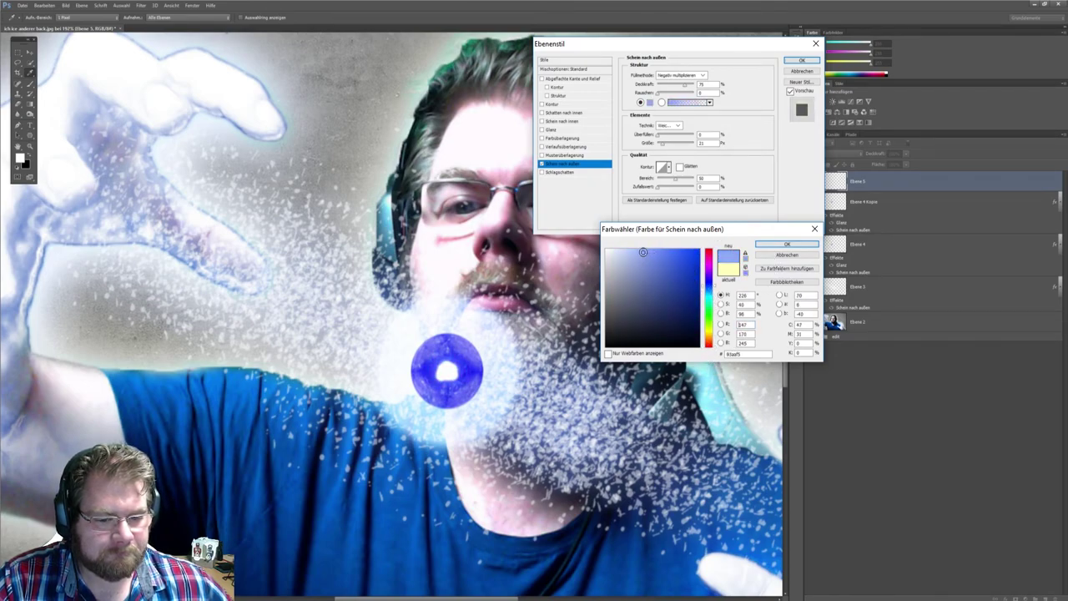
{"action": "left_click", "coordinate": [759, 246]}
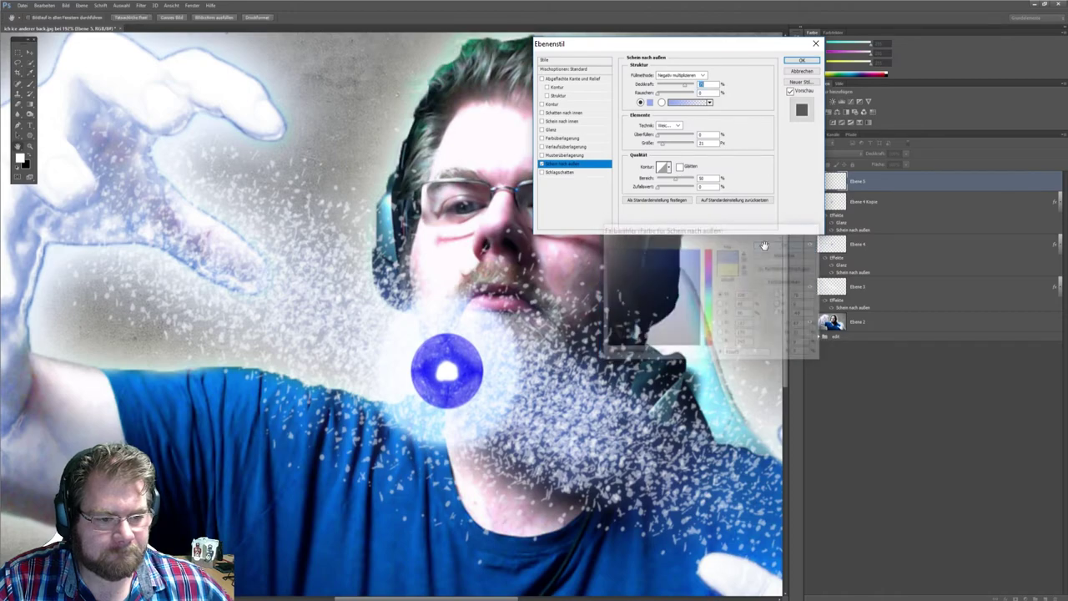
Set the glow blend mode to Linear abw. (Add.), raise its opacity, and apply the style.
{"action": "left_click", "coordinate": [663, 135]}
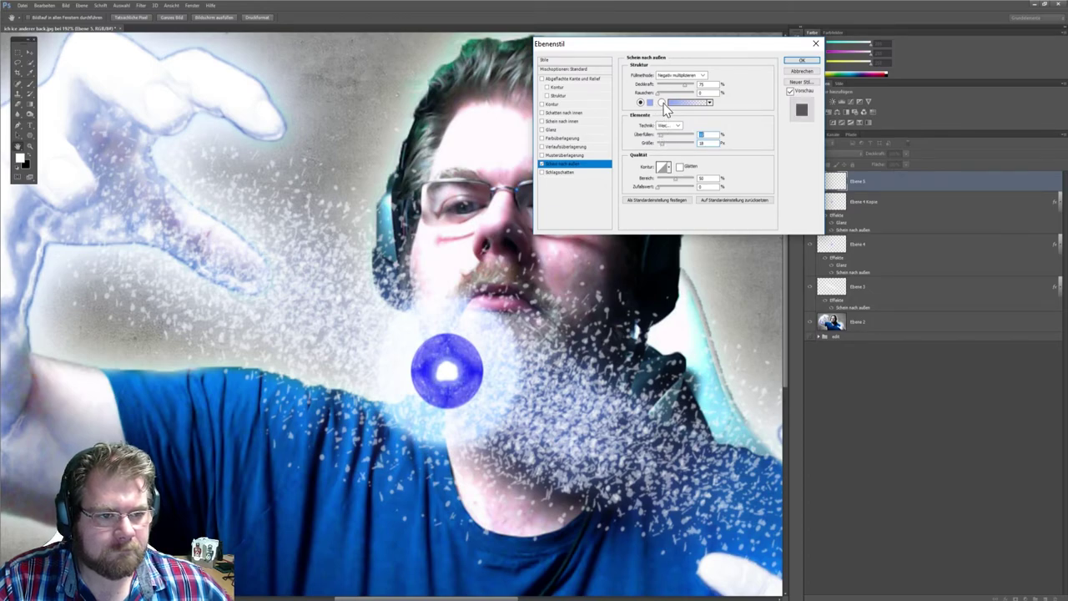
{"action": "left_click", "coordinate": [705, 76]}
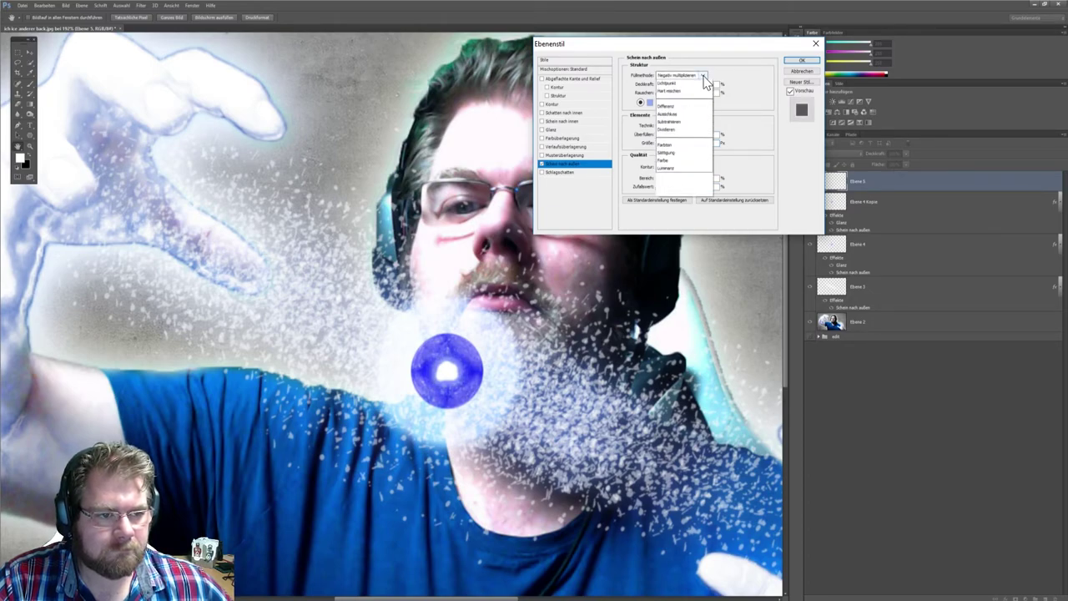
{"action": "left_click", "coordinate": [680, 79]}
{"action": "left_click", "coordinate": [705, 77]}
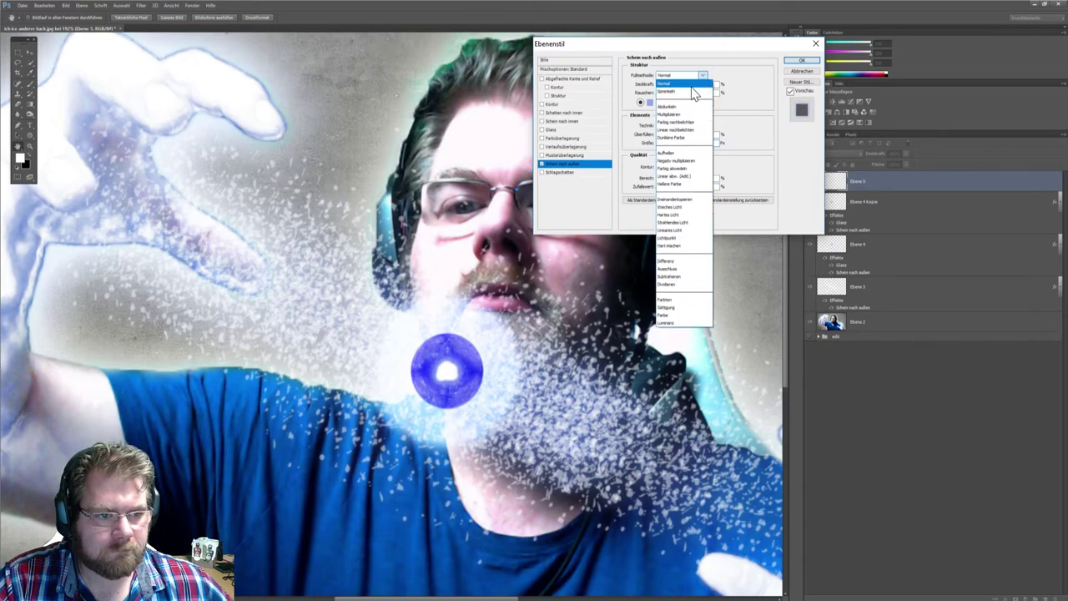
{"action": "left_click", "coordinate": [683, 176]}
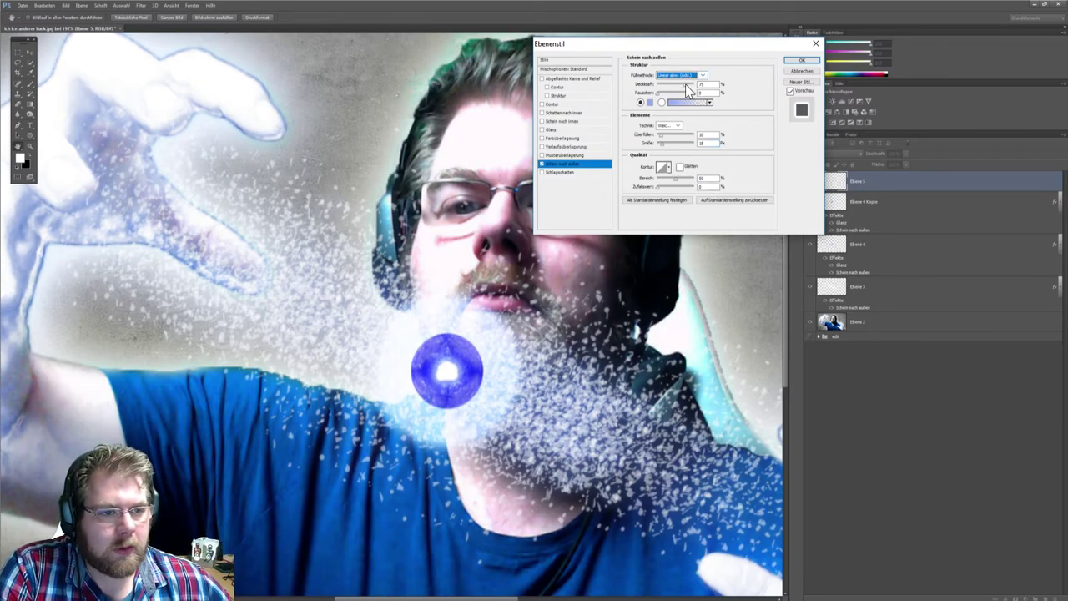
{"action": "left_click_drag", "start_coordinate": [685, 85], "coordinate": [703, 83]}
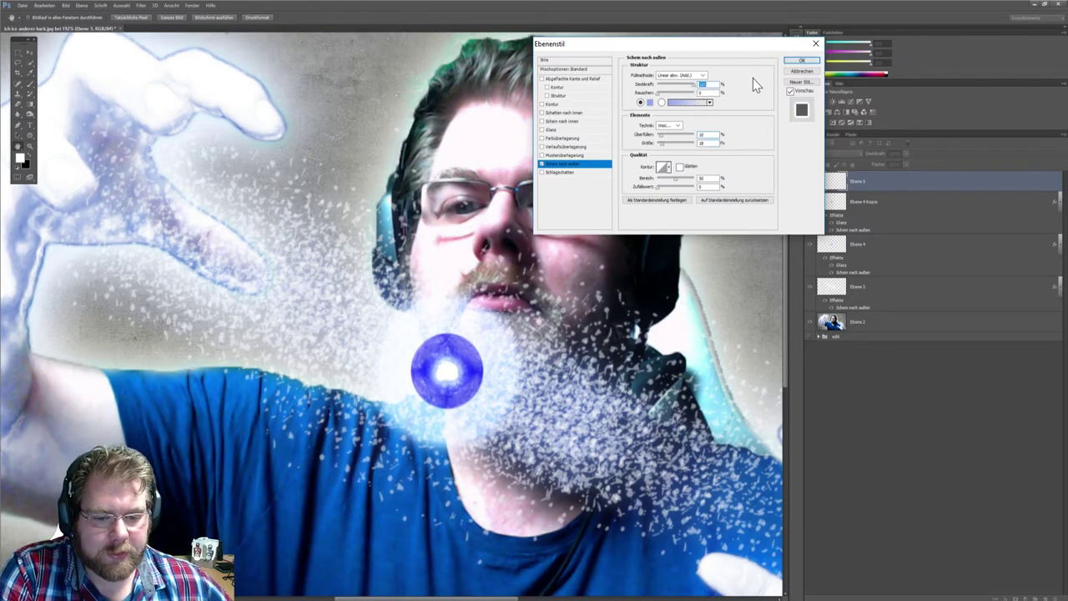
{"action": "left_click", "coordinate": [802, 63]}
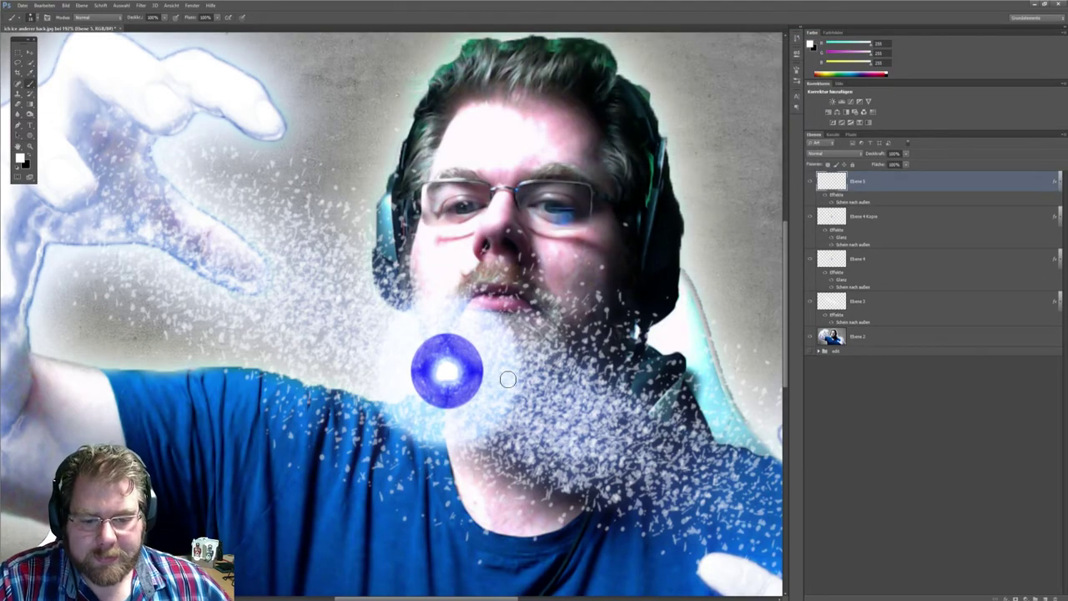
{"action": "left_click", "coordinate": [887, 306]}
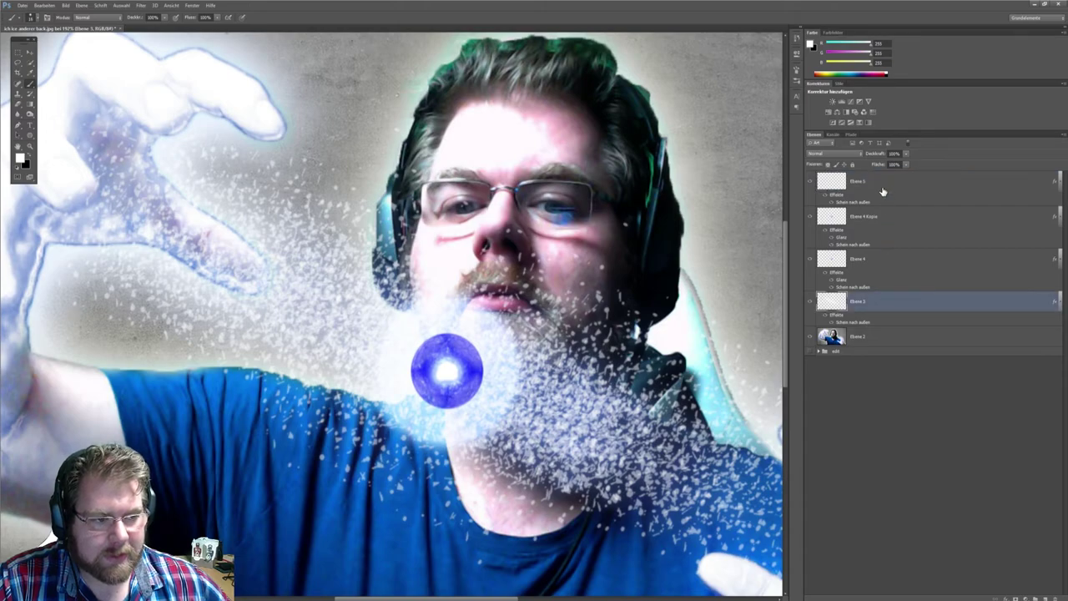
{"action": "left_click", "coordinate": [882, 190]}
{"action": "left_click", "coordinate": [882, 303]}
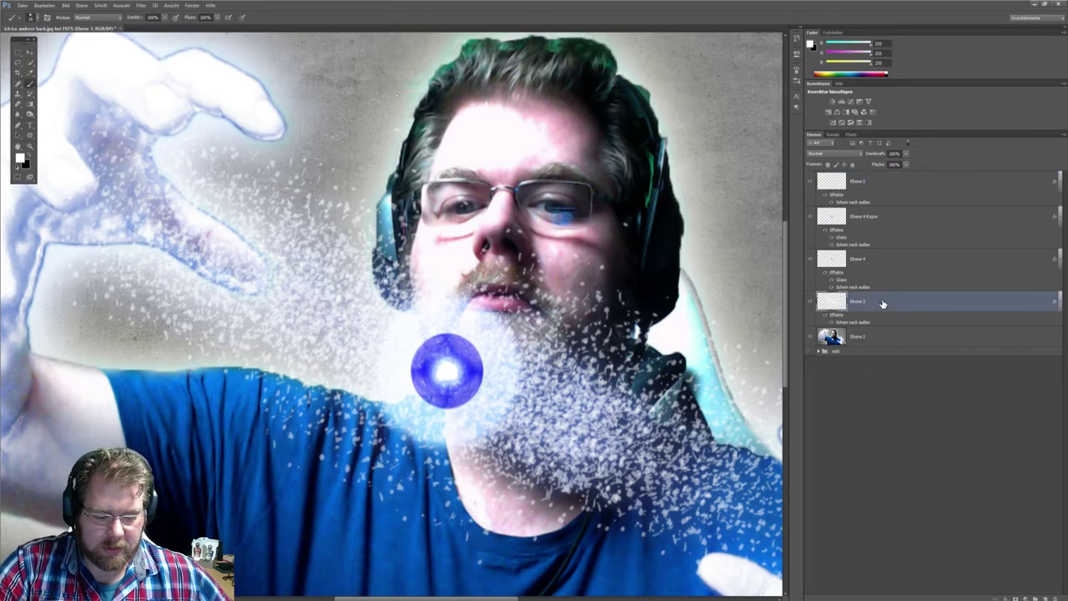
{"action": "left_click", "coordinate": [882, 186], "text": "shift"}
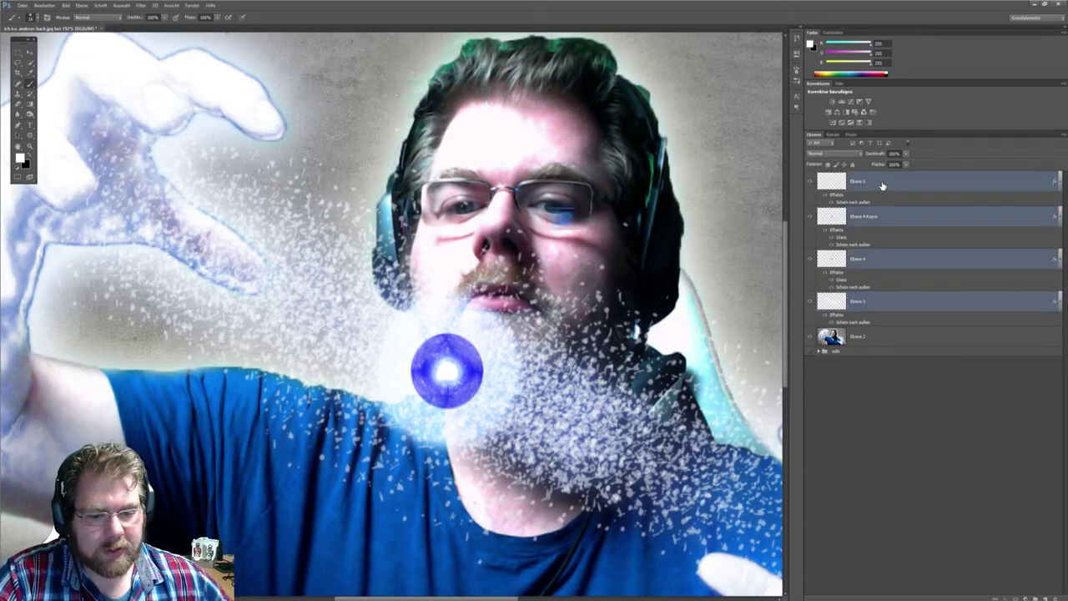
{"action": "right_click", "coordinate": [884, 187]}
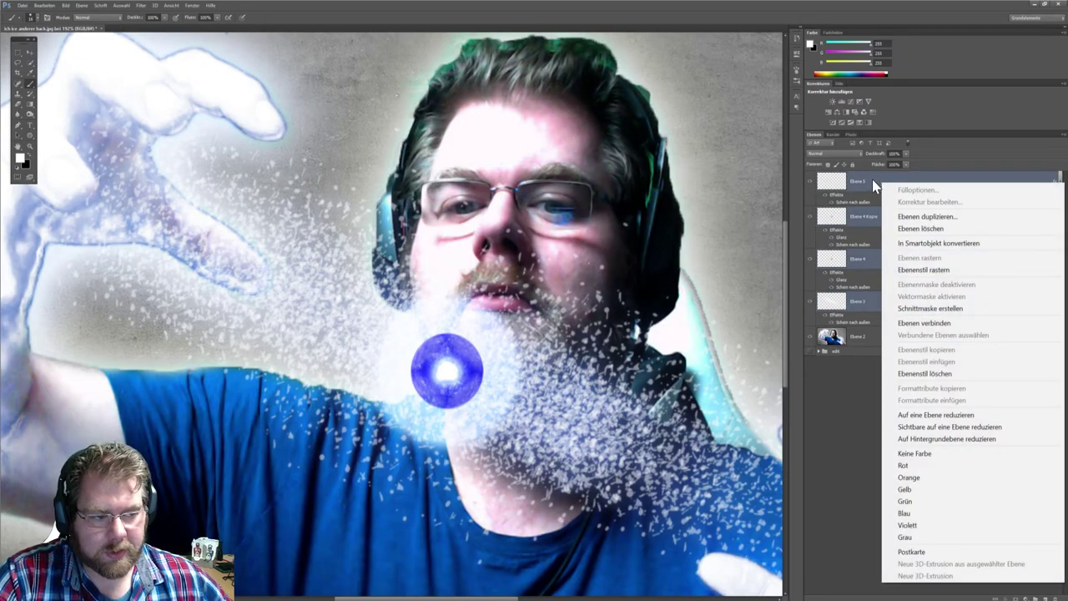
{"action": "left_click", "coordinate": [924, 272]}
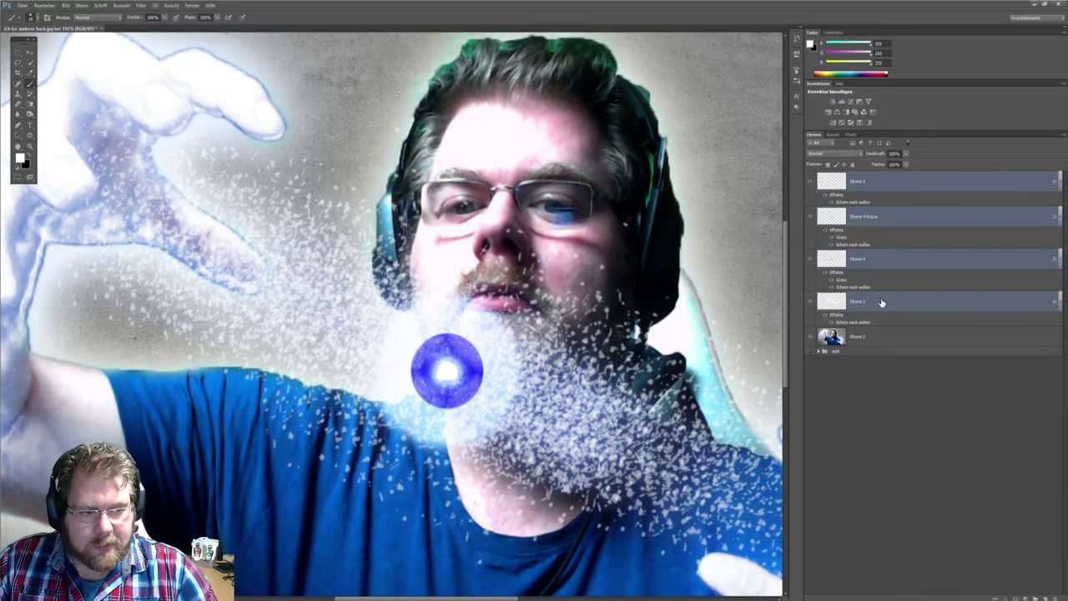
{"action": "key", "text": "ctrl+j"}
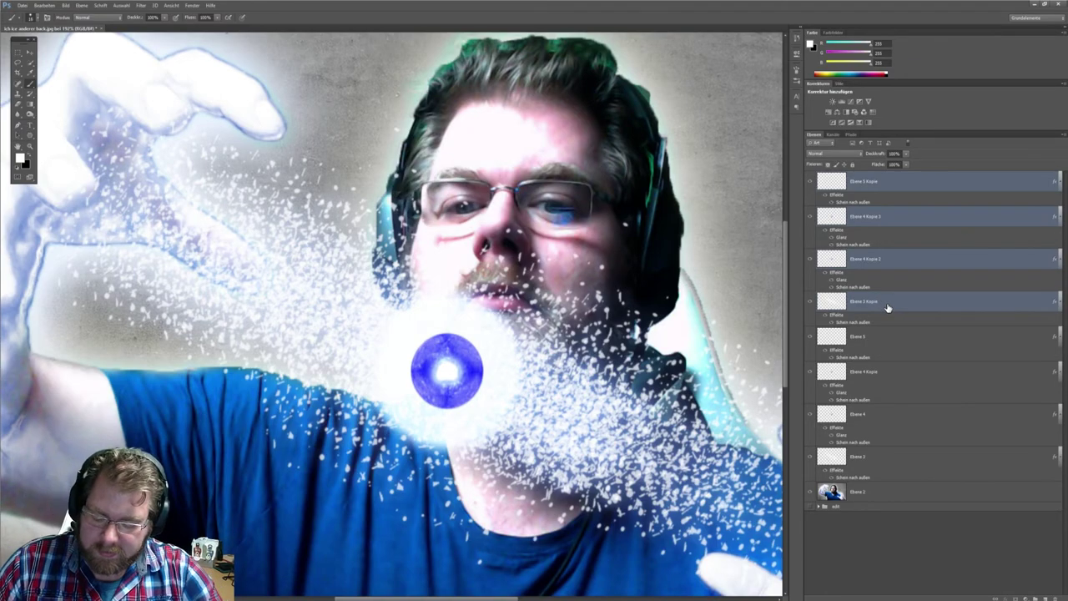
{"action": "key", "text": "ctrl+e"}
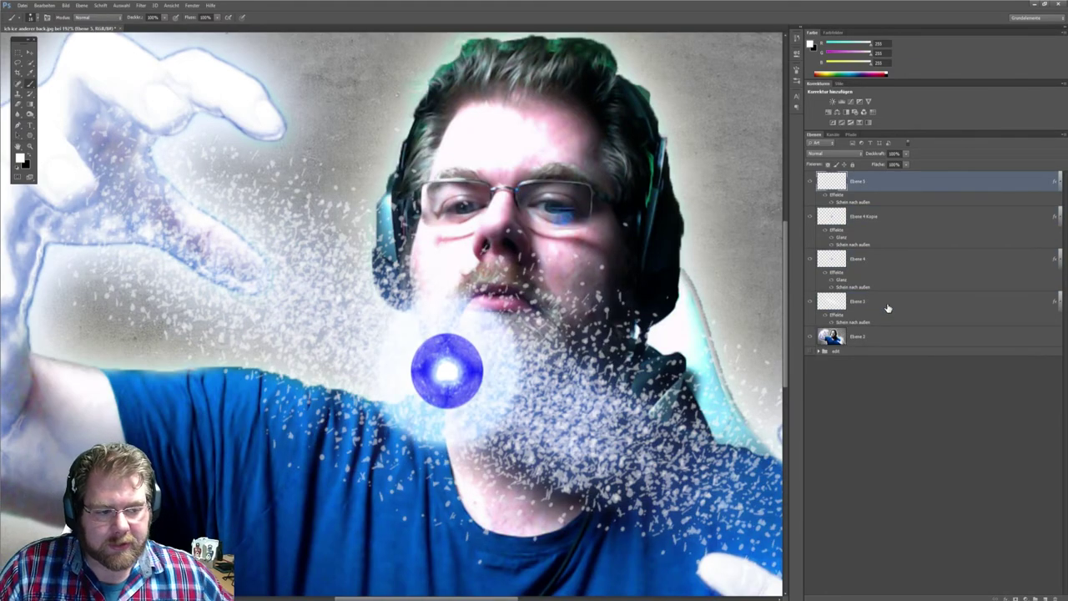
{"action": "left_click", "coordinate": [887, 308], "text": "shift"}
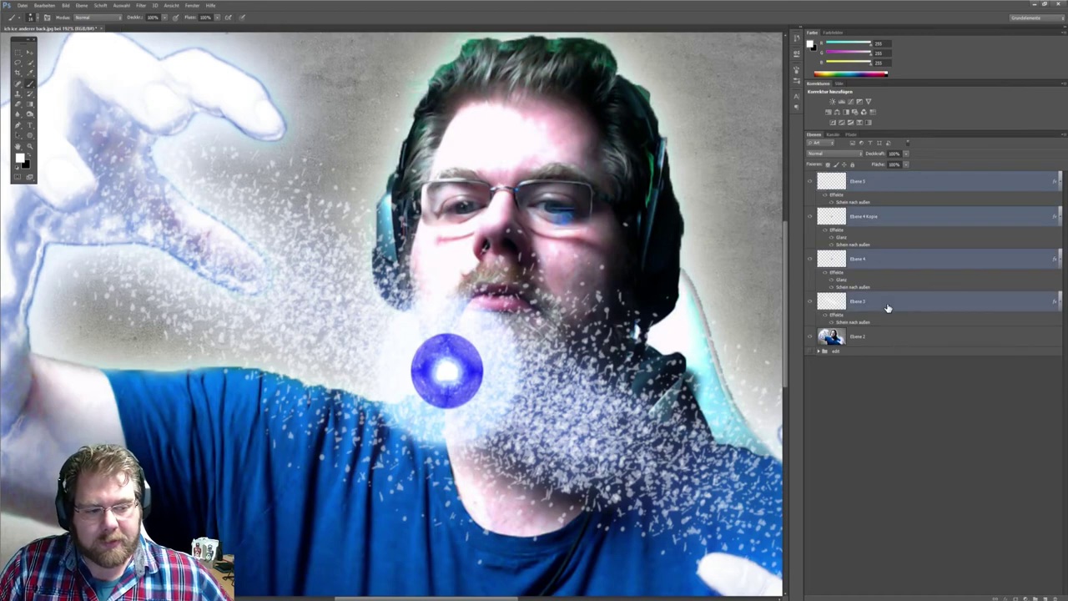
{"action": "left_click", "coordinate": [1063, 135]}
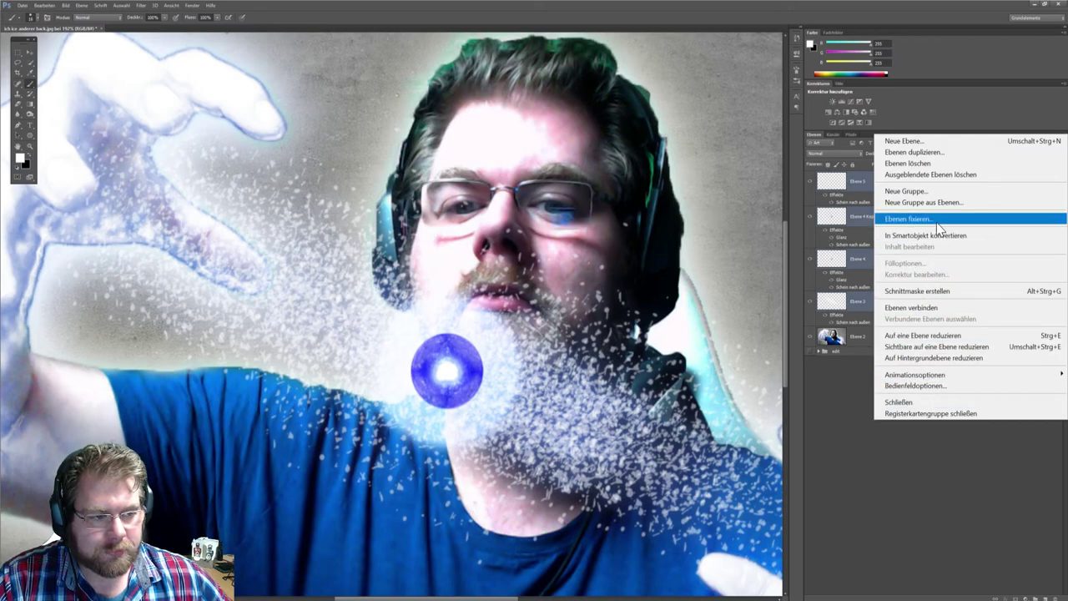
{"action": "right_click", "coordinate": [862, 217]}
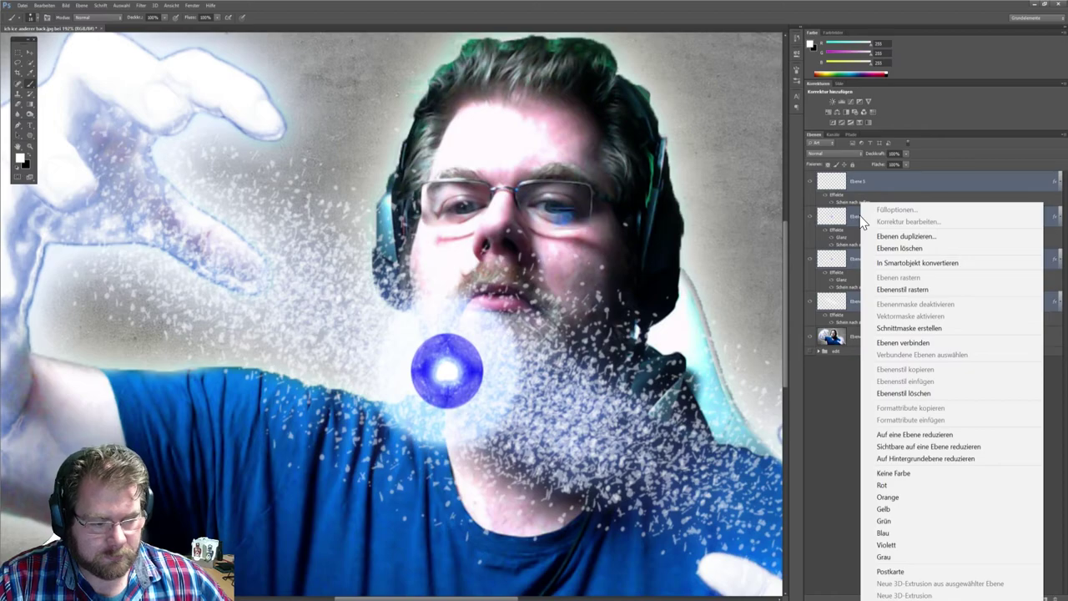
{"action": "left_click", "coordinate": [908, 434]}
{"action": "left_click", "coordinate": [810, 183]}
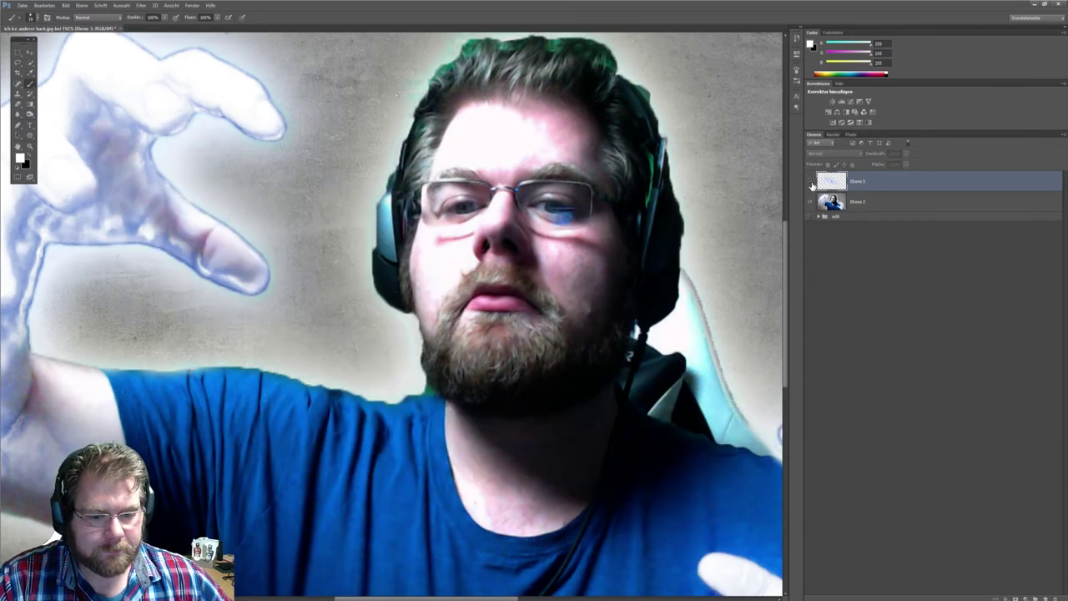
{"action": "left_click", "coordinate": [810, 183]}
{"action": "left_click", "coordinate": [810, 182]}
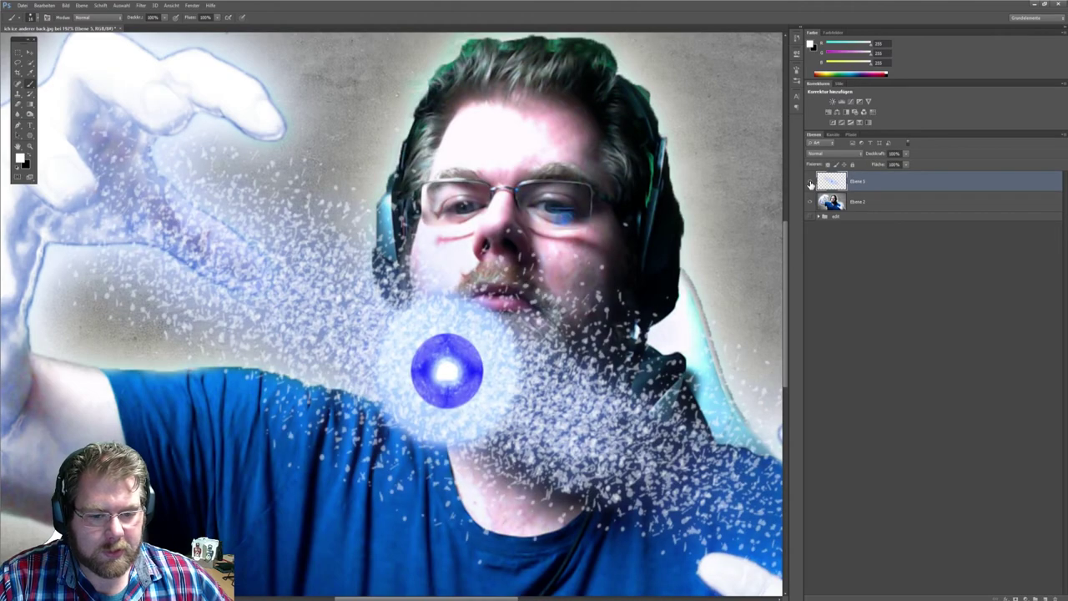
{"action": "left_click", "coordinate": [811, 183]}
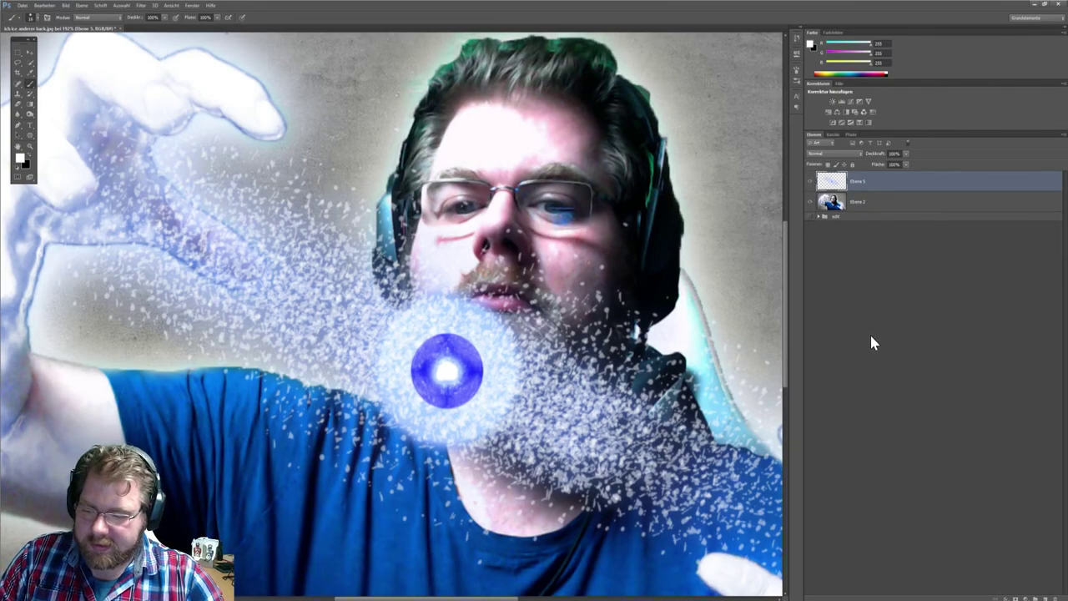
{"action": "key", "text": "ctrl+z"}
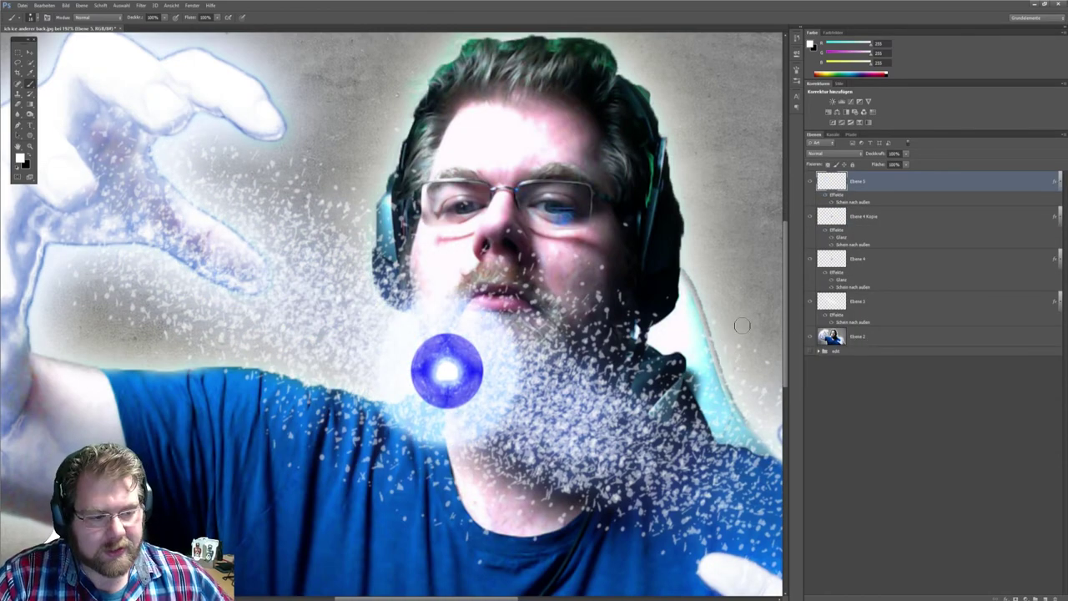
Select Ebene 4, Ebene 5 and Ebene 4 Kopie, rasterize their effects, then undo the oversized glow.
{"action": "left_click", "coordinate": [833, 305]}
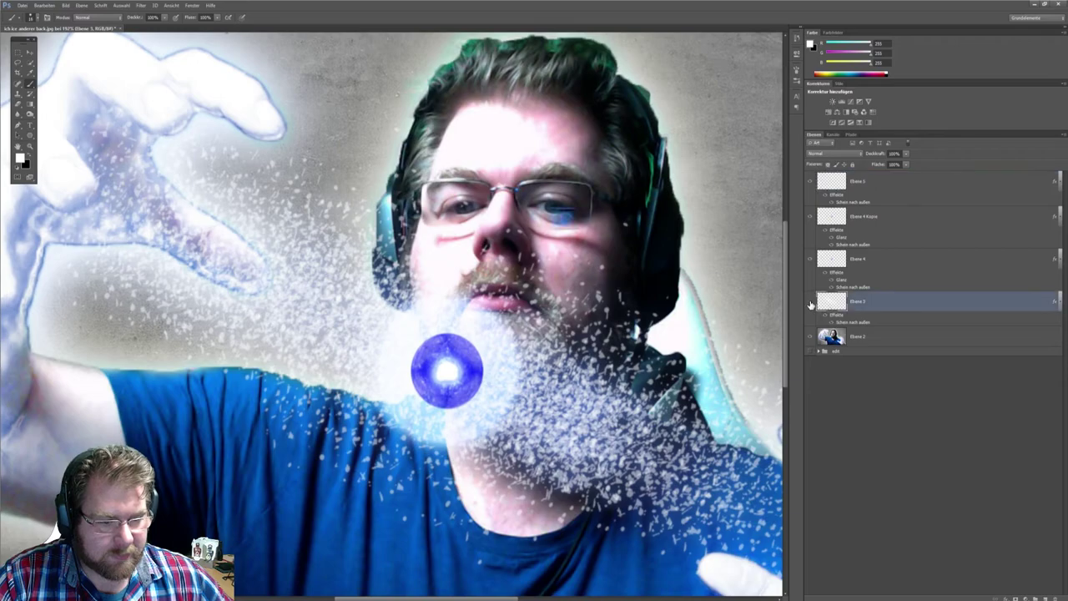
{"action": "left_click", "coordinate": [808, 260]}
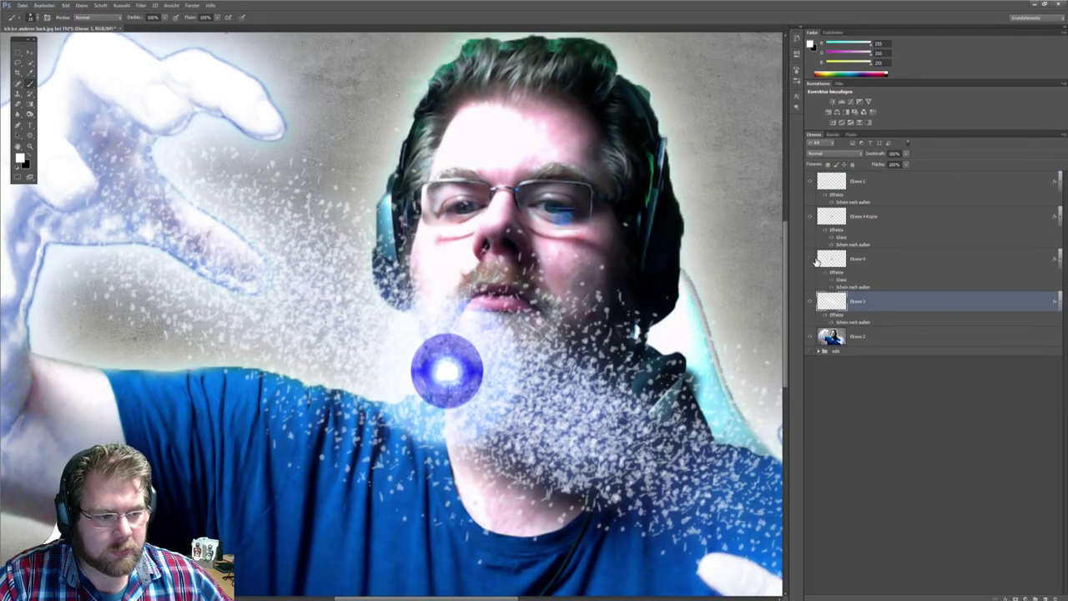
{"action": "left_click", "coordinate": [838, 262]}
{"action": "left_click", "coordinate": [885, 186], "text": "shift"}
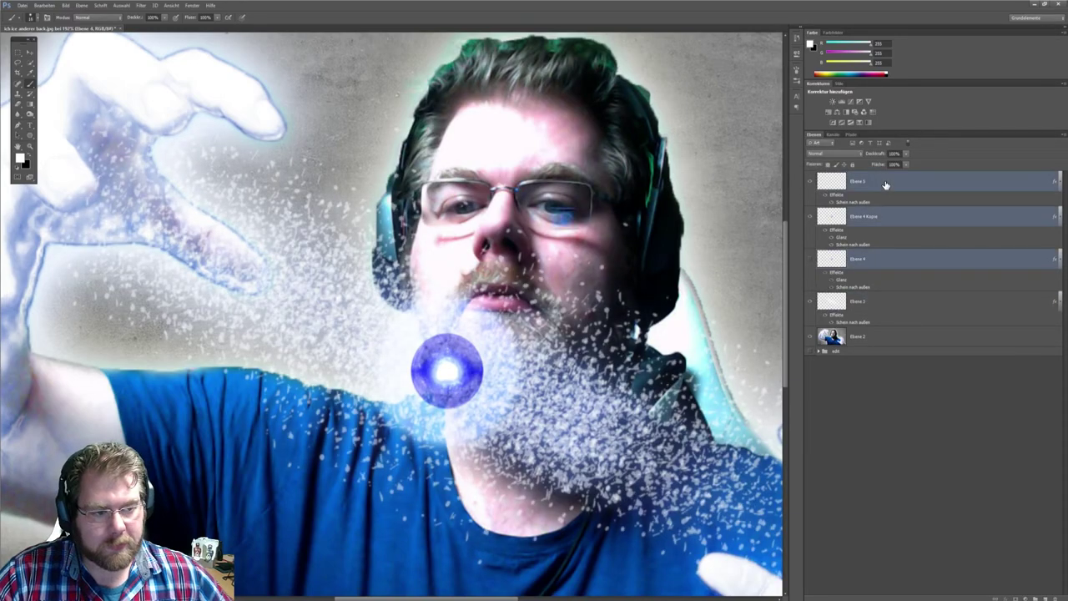
{"action": "right_click", "coordinate": [963, 180]}
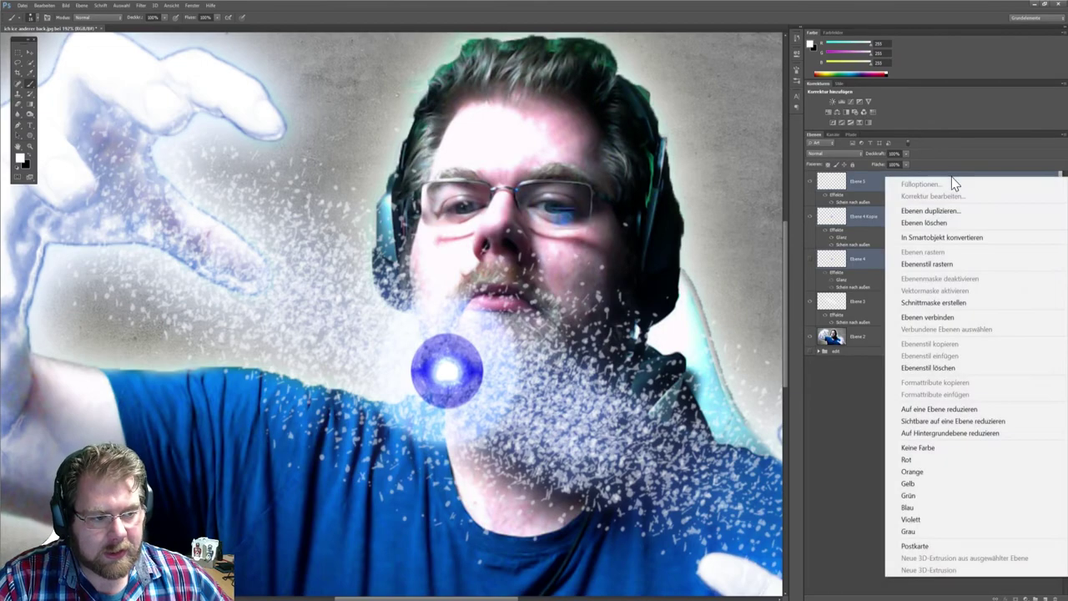
{"action": "left_click", "coordinate": [954, 261]}
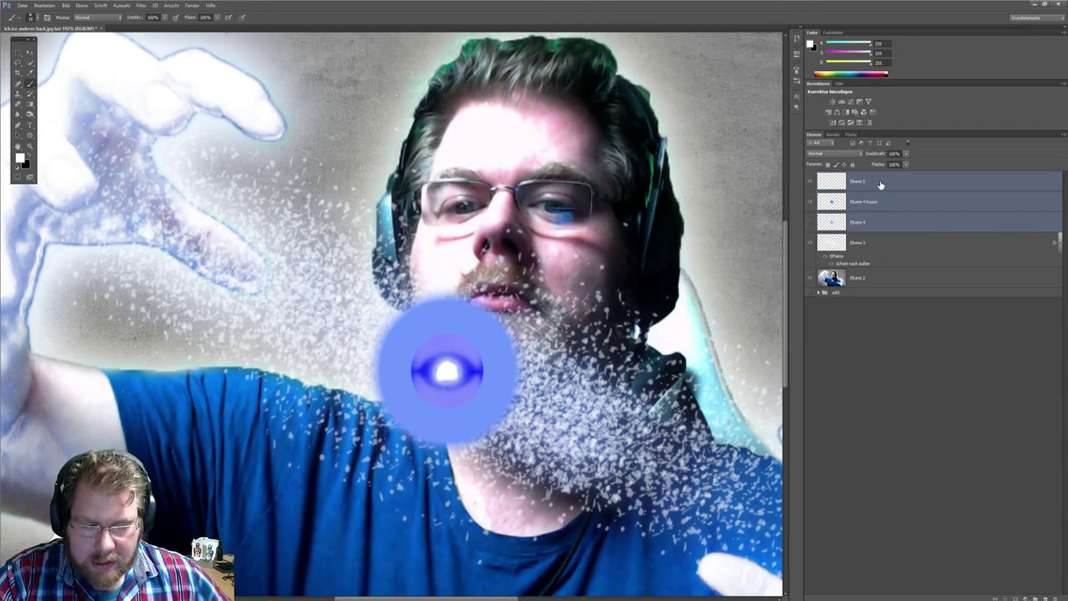
{"action": "key", "text": "ctrl+z"}
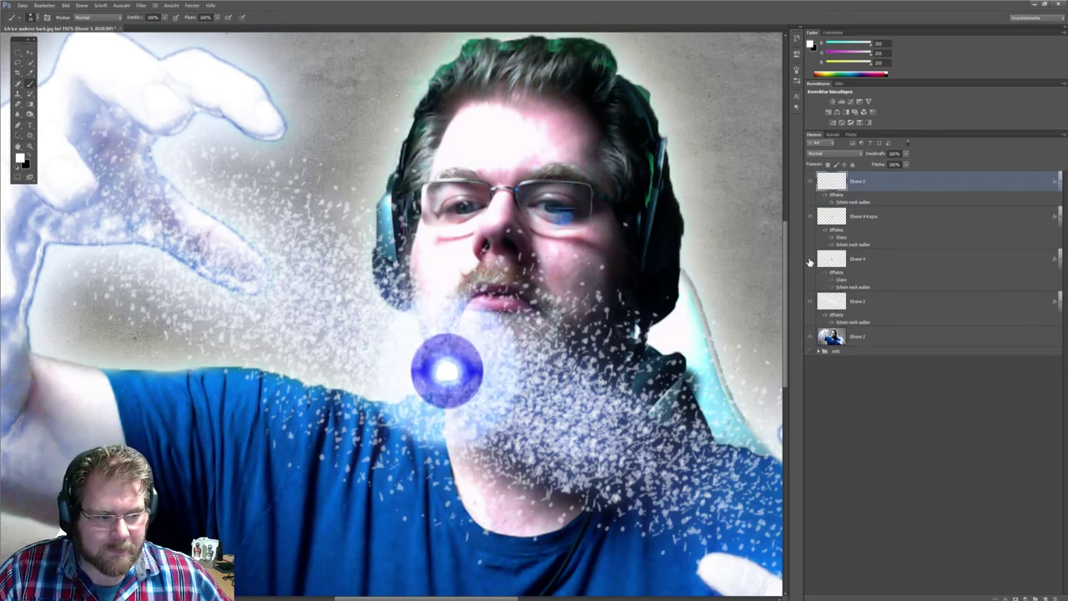
Apply Auf eine Ebene reduzieren to the orb layers, toggle the top layer, and select Ebene 3.
{"action": "left_click", "coordinate": [885, 266], "text": "ctrl"}
{"action": "right_click", "coordinate": [894, 214]}
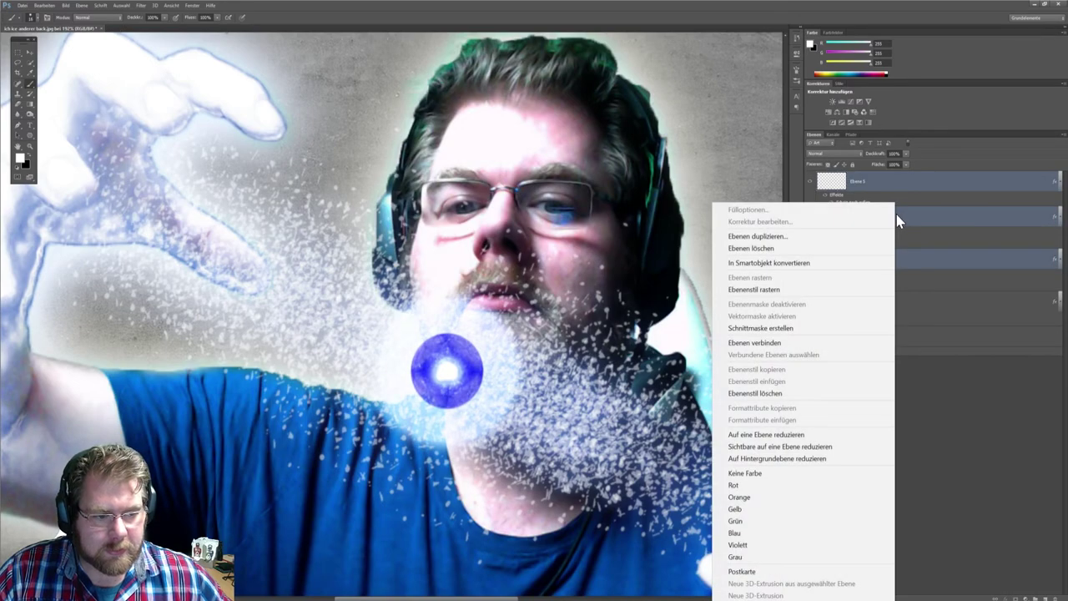
{"action": "left_click", "coordinate": [807, 434]}
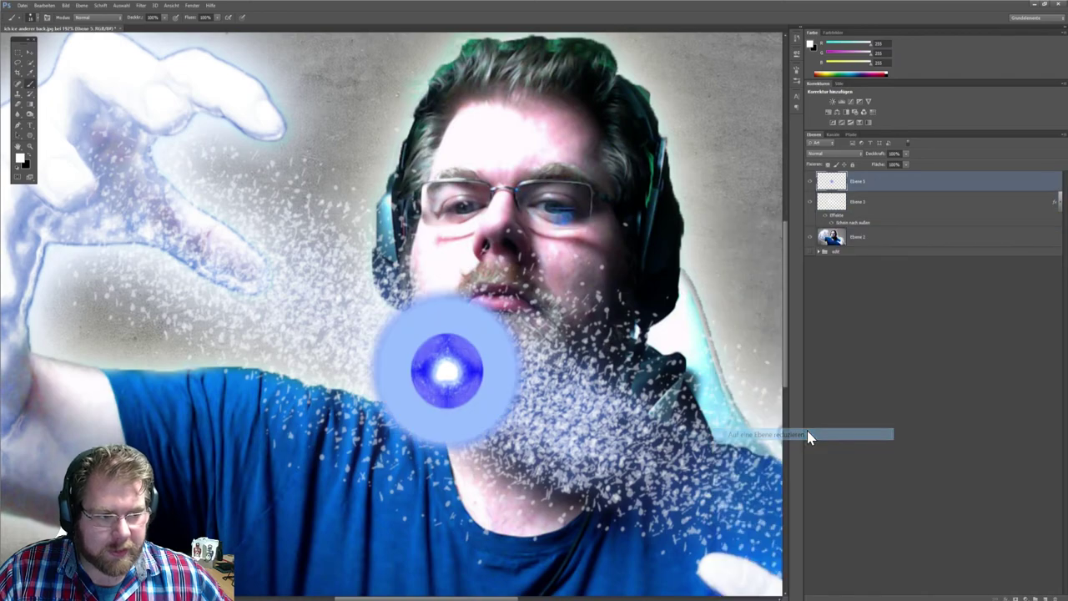
{"action": "left_click", "coordinate": [810, 203]}
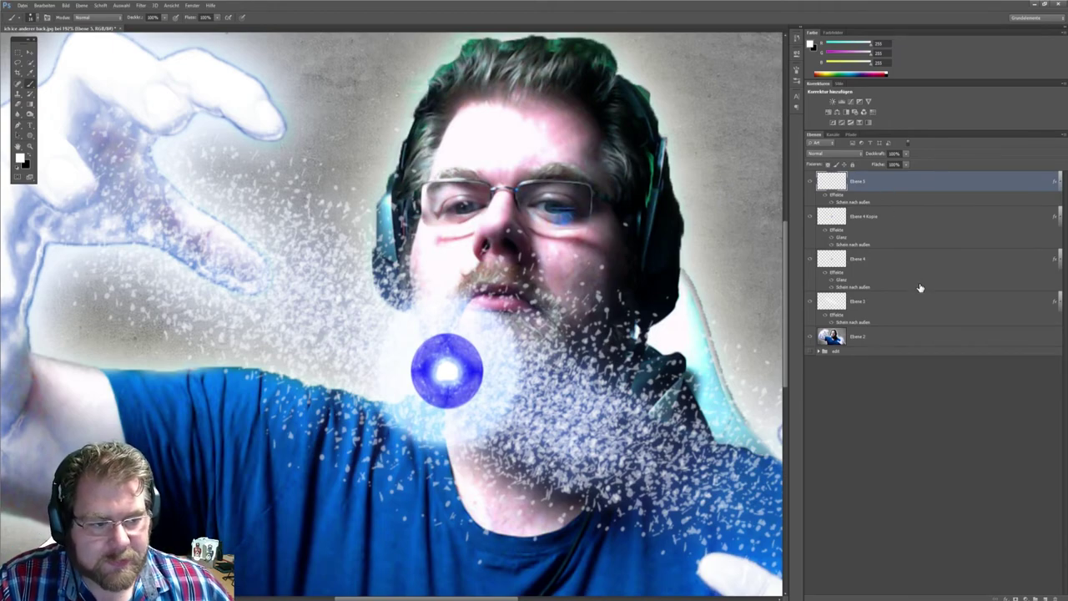
{"action": "left_click", "coordinate": [883, 302]}
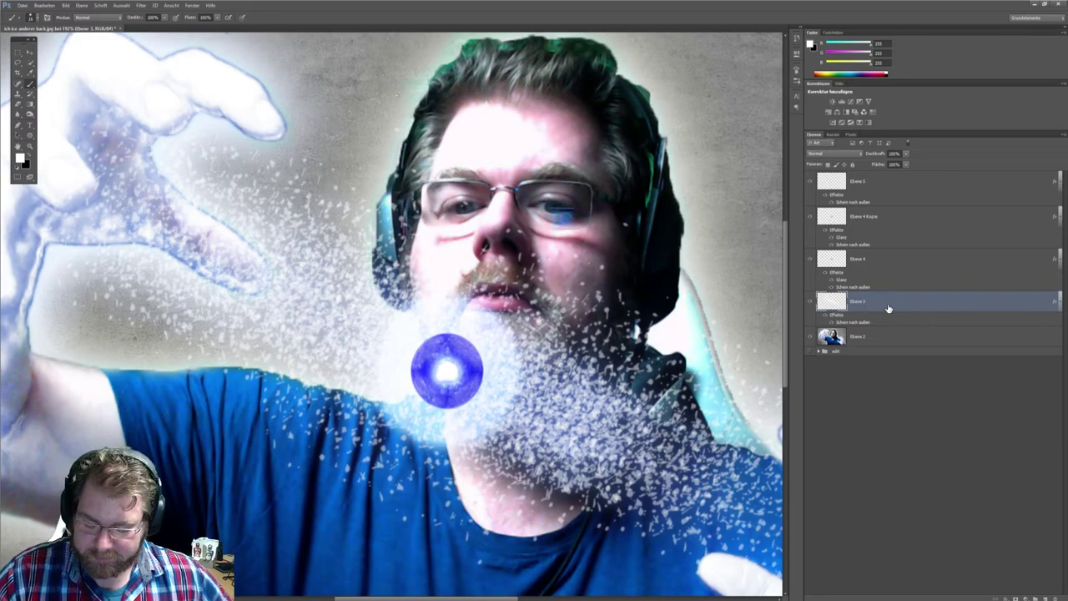
Duplicate Ebene 3 with Ctrl+J and move Ebene 3 Kopie to the top of the stack.
{"action": "key", "text": "ctrl+j"}
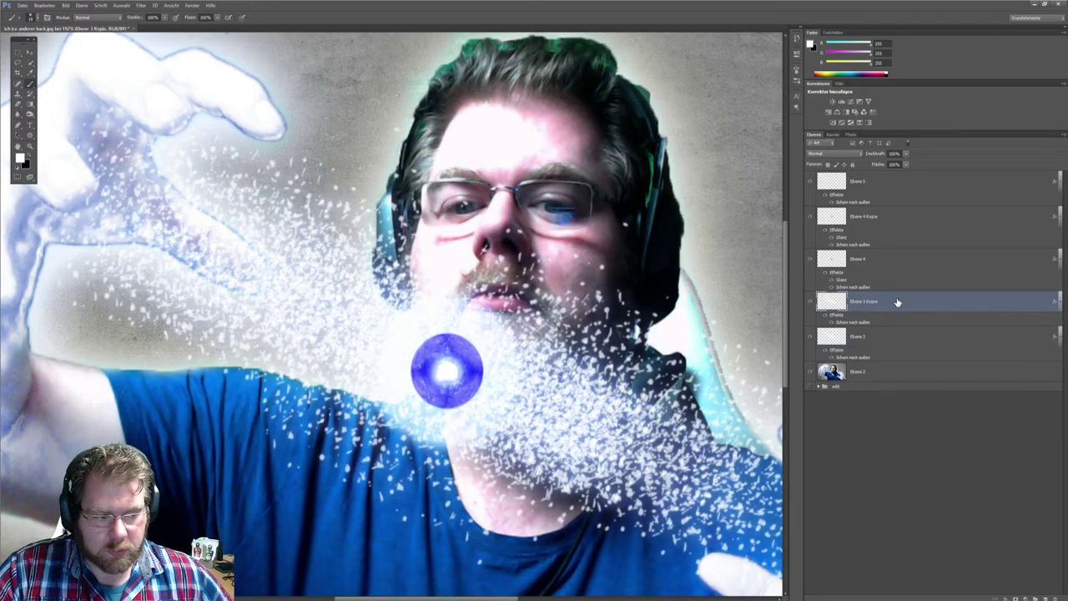
{"action": "left_click_drag", "start_coordinate": [889, 306], "coordinate": [886, 183]}
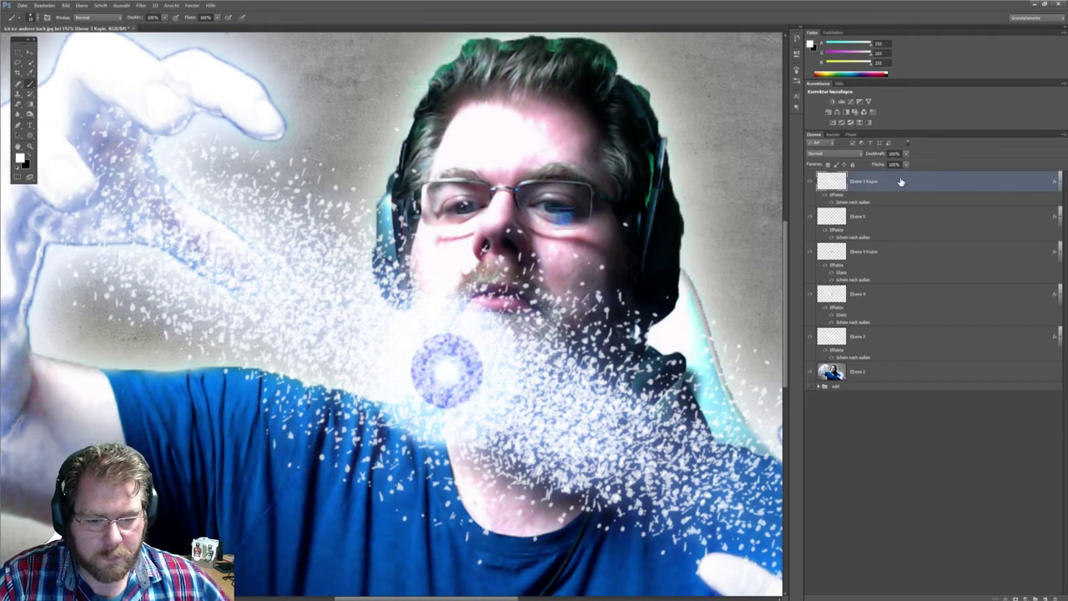
{"action": "left_click", "coordinate": [881, 340]}
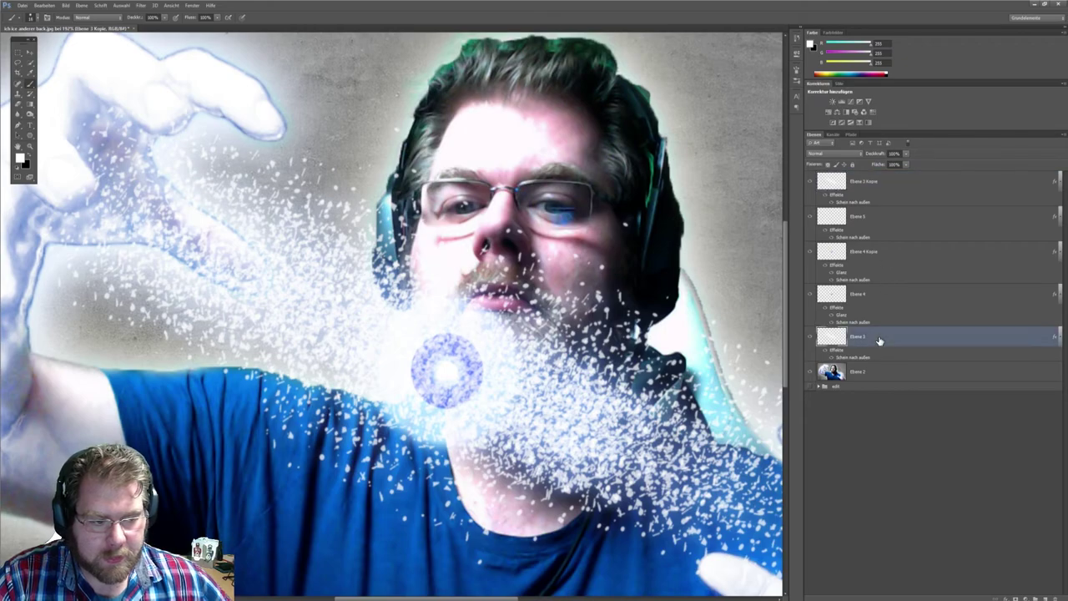
{"action": "left_click", "coordinate": [896, 178]}
Add a layer mask to Ebene 3 Kopie and paint black over the blue orb.
{"action": "left_click", "coordinate": [1025, 598]}
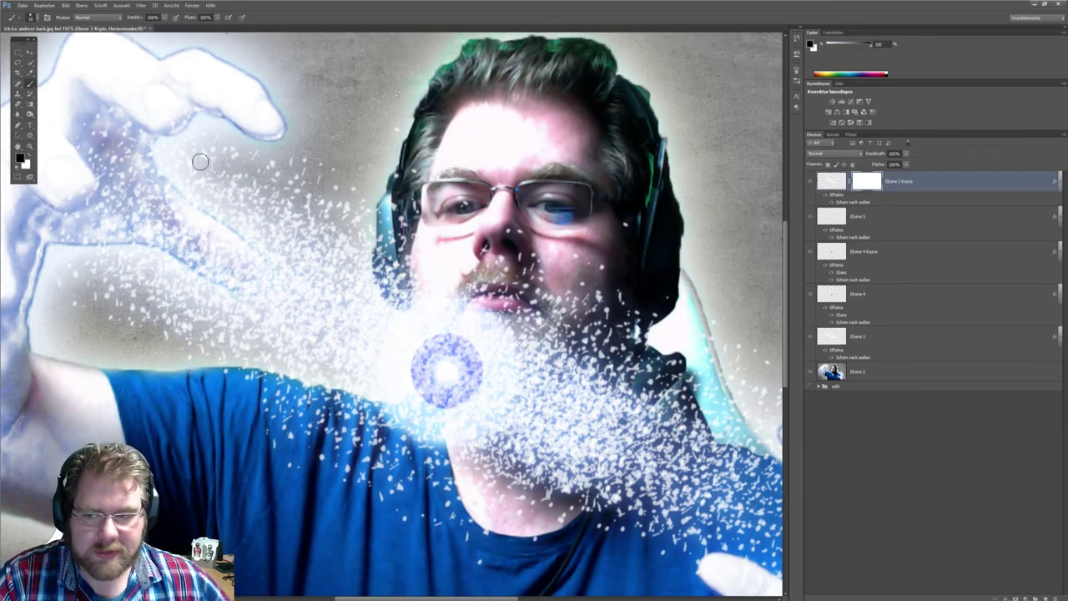
{"action": "left_click_drag", "start_coordinate": [439, 383], "coordinate": [465, 398]}
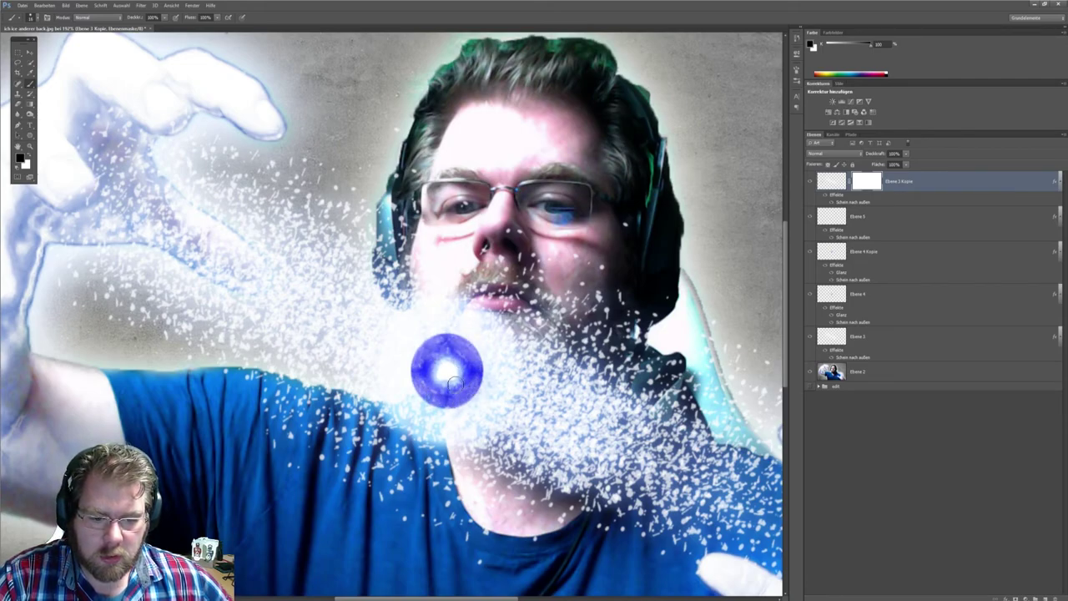
{"action": "left_click_drag", "start_coordinate": [449, 424], "coordinate": [488, 392]}
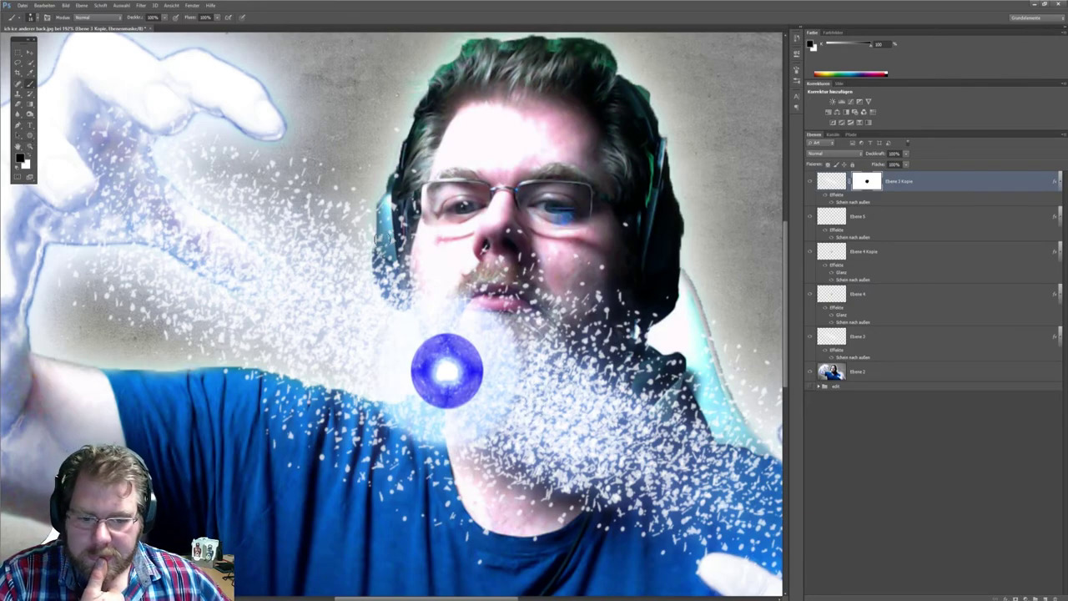
{"action": "left_click", "coordinate": [30, 146]}
{"action": "left_click", "coordinate": [494, 290], "text": "alt"}
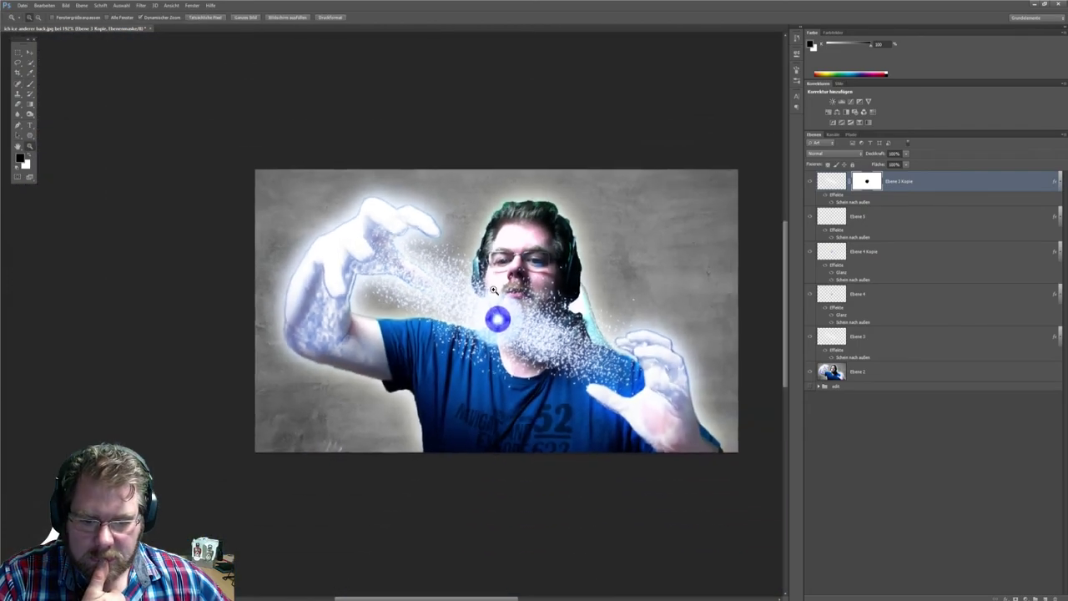
{"action": "left_click_drag", "start_coordinate": [494, 289], "coordinate": [482, 305]}
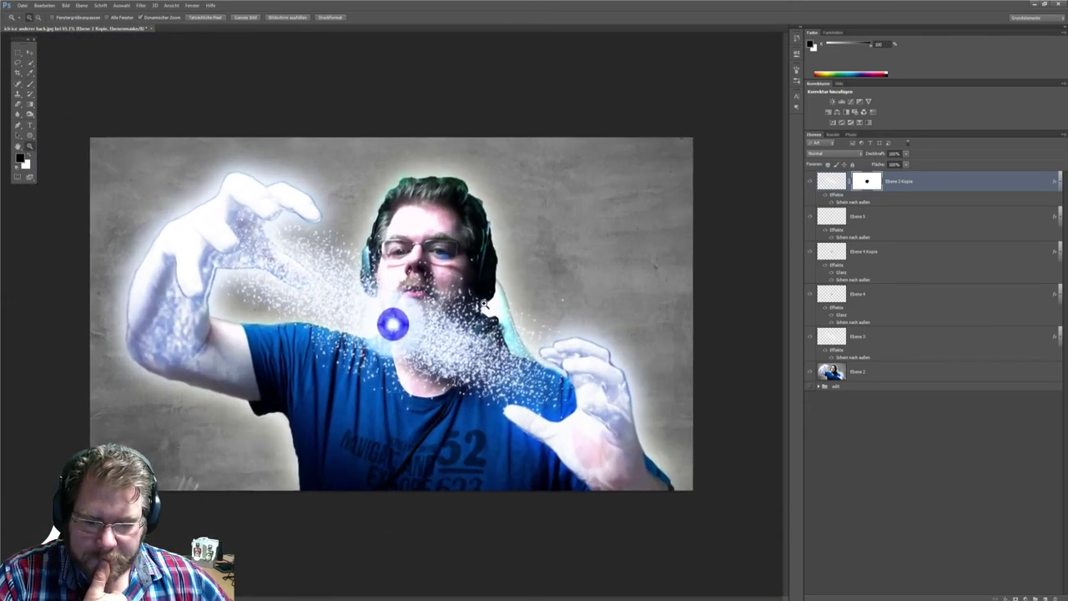
{"action": "mouse_move", "coordinate": [478, 342]}
{"action": "left_mouse_down"}
{"action": "mouse_move", "coordinate": [417, 326]}
{"action": "mouse_move", "coordinate": [462, 328]}
{"action": "left_mouse_up"}
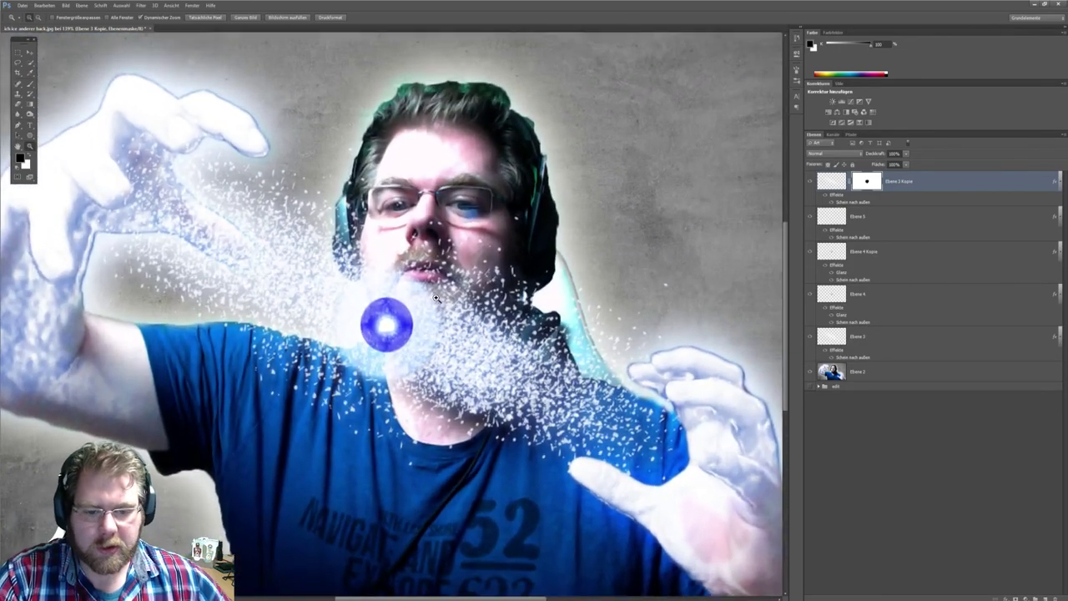
Delete Ebene 3 Kopie and its mask, then drag Ebene 3 to the top of the stack.
{"action": "right_click", "coordinate": [864, 191]}
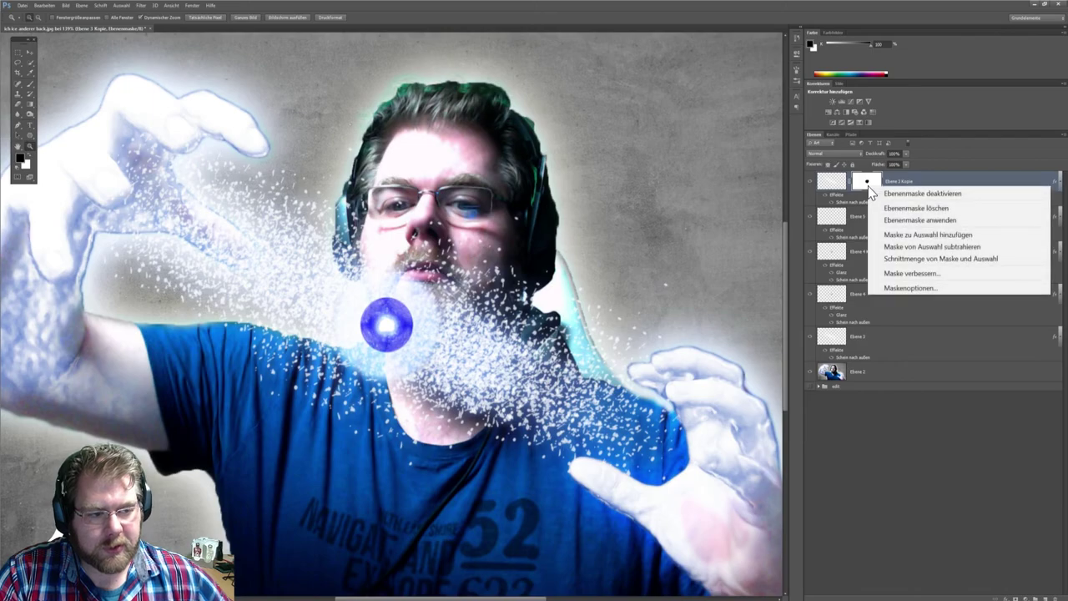
{"action": "left_click", "coordinate": [903, 207]}
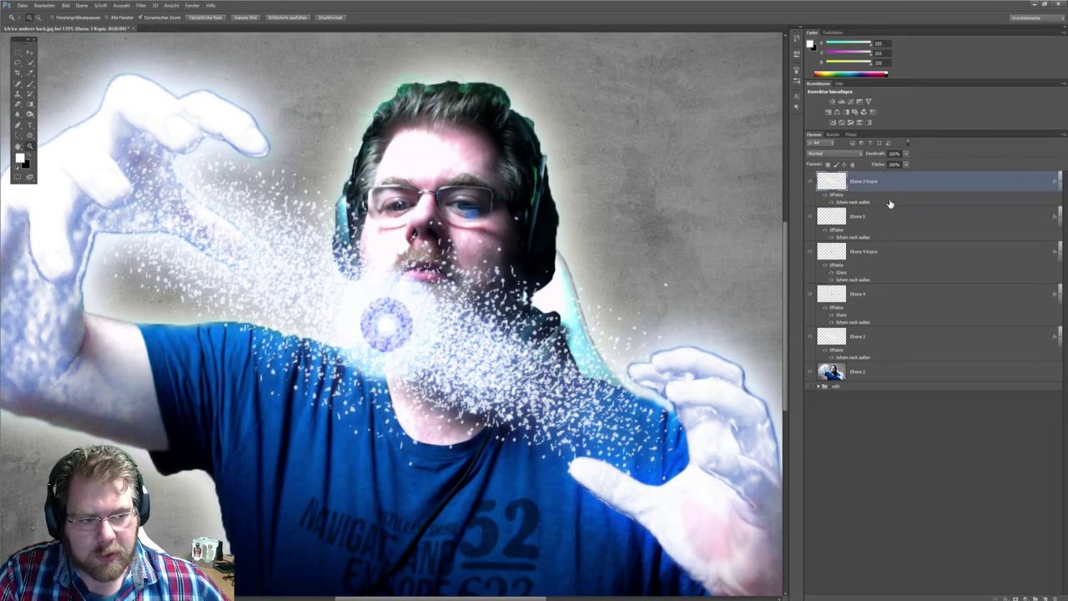
{"action": "right_click", "coordinate": [887, 185]}
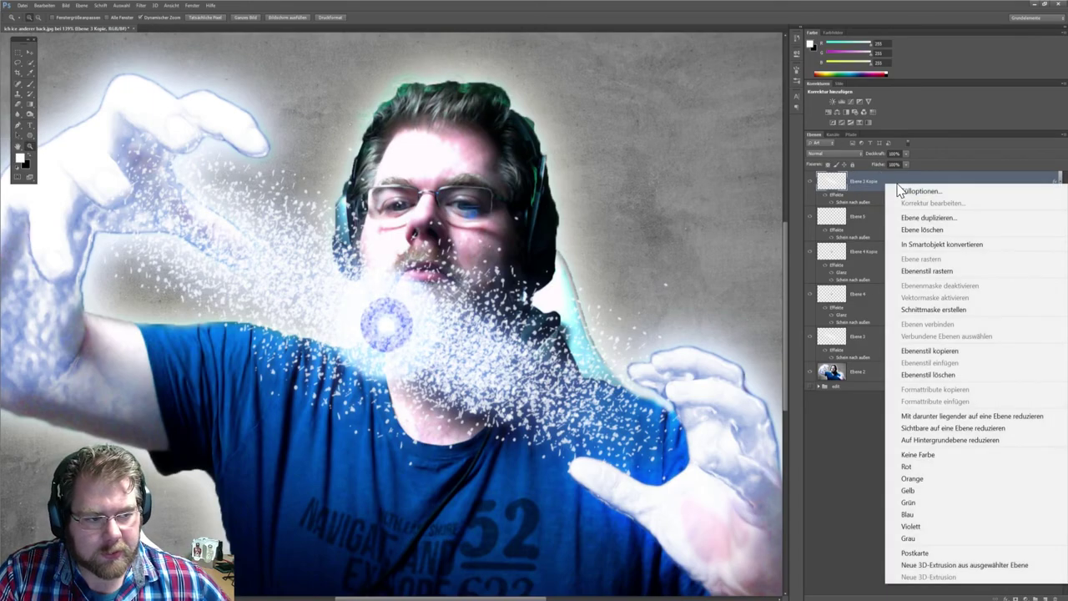
{"action": "left_click", "coordinate": [933, 228]}
{"action": "left_click", "coordinate": [517, 220]}
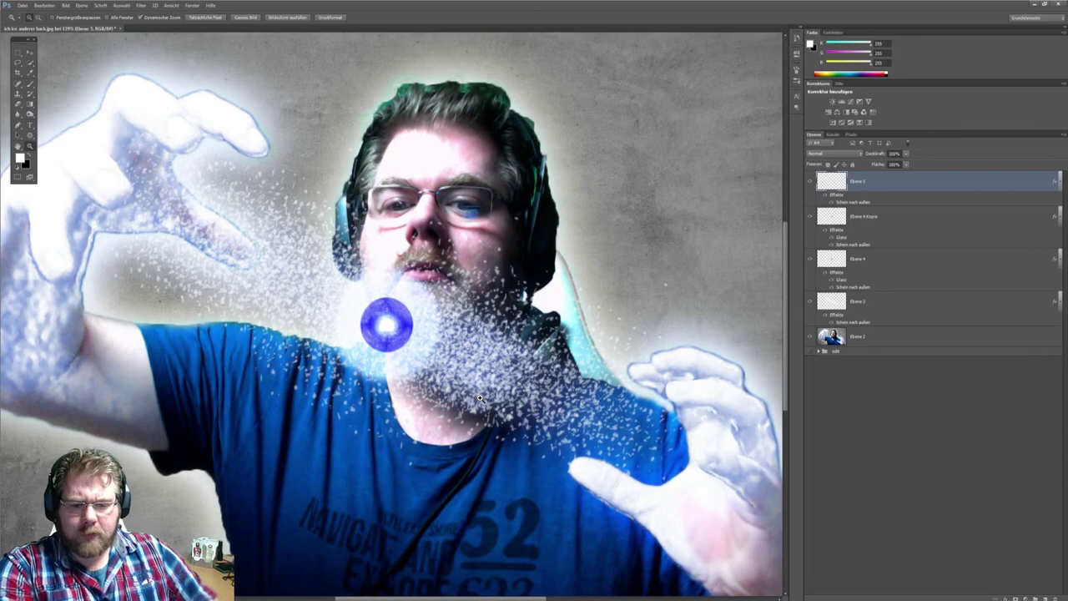
{"action": "left_click_drag", "start_coordinate": [884, 303], "coordinate": [873, 185]}
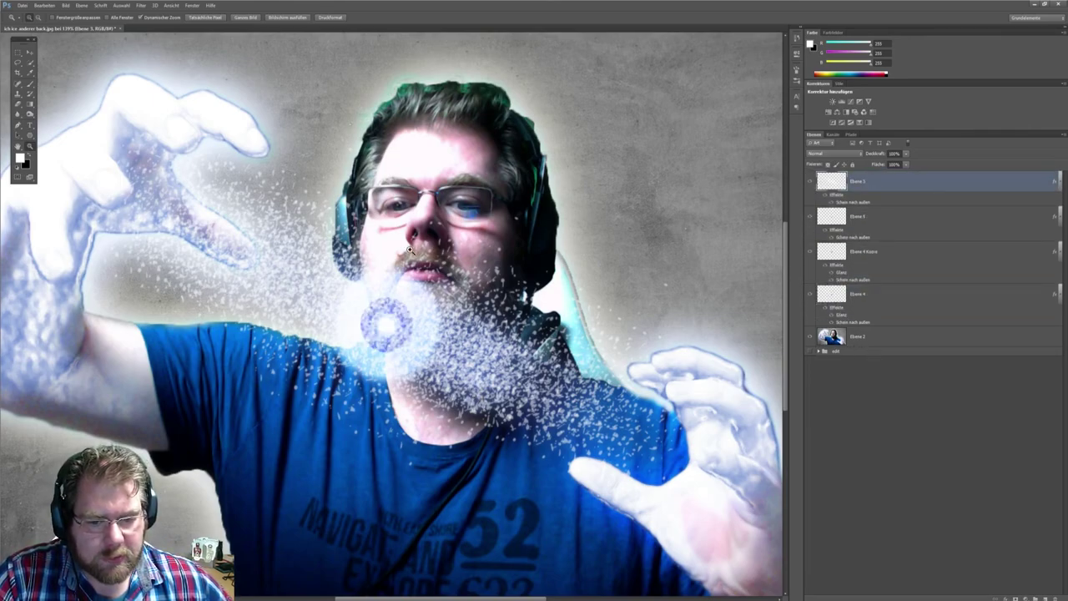
Set up a fully soft brush and paint over the orb on the particle layer.
{"action": "left_click", "coordinate": [26, 87]}
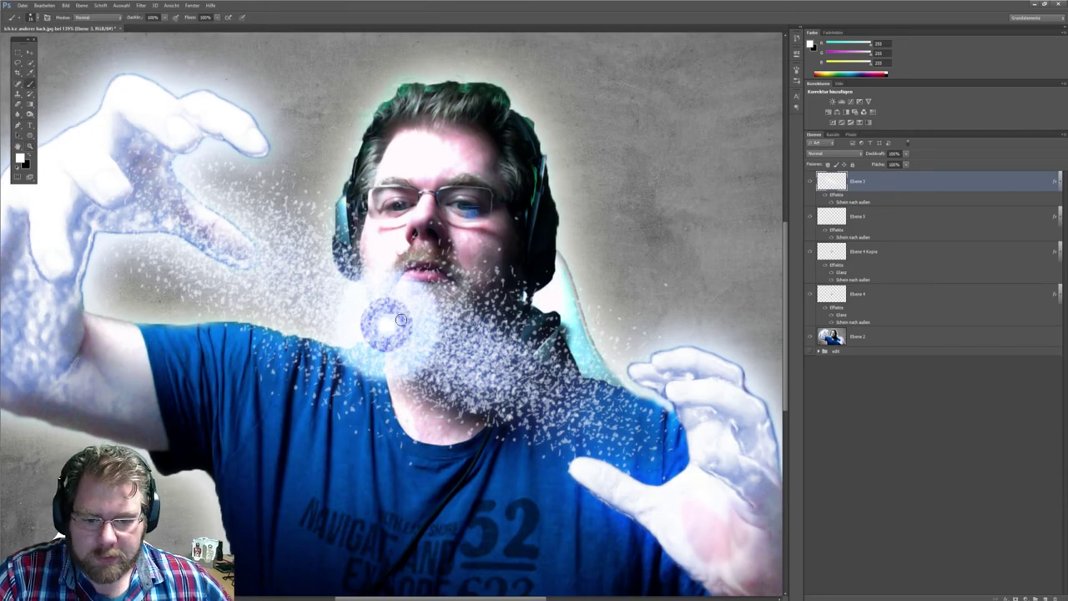
{"action": "left_click", "coordinate": [35, 17]}
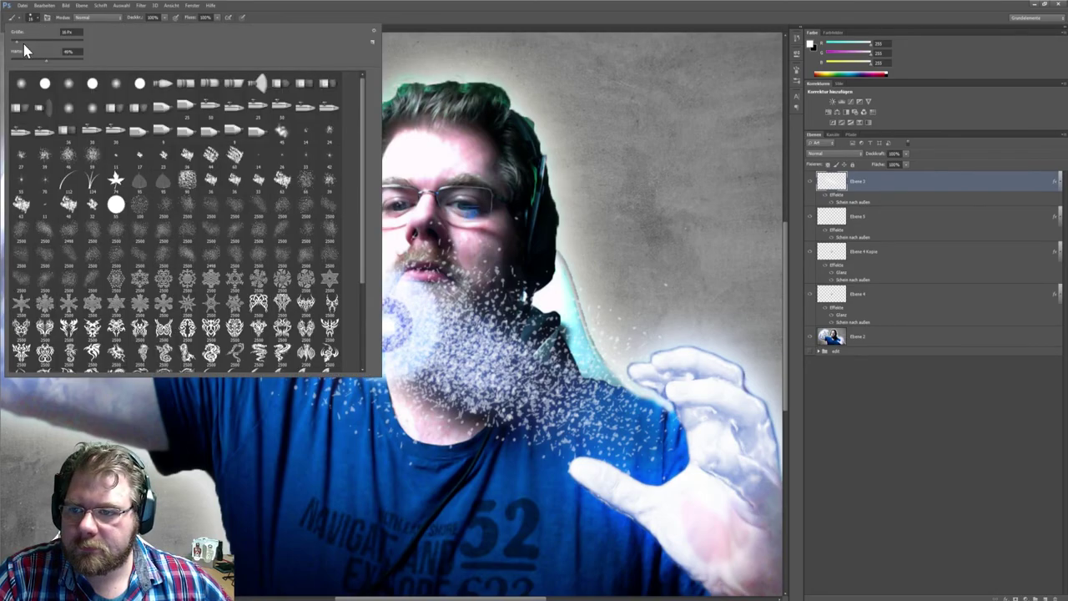
{"action": "left_click_drag", "start_coordinate": [45, 60], "coordinate": [10, 60]}
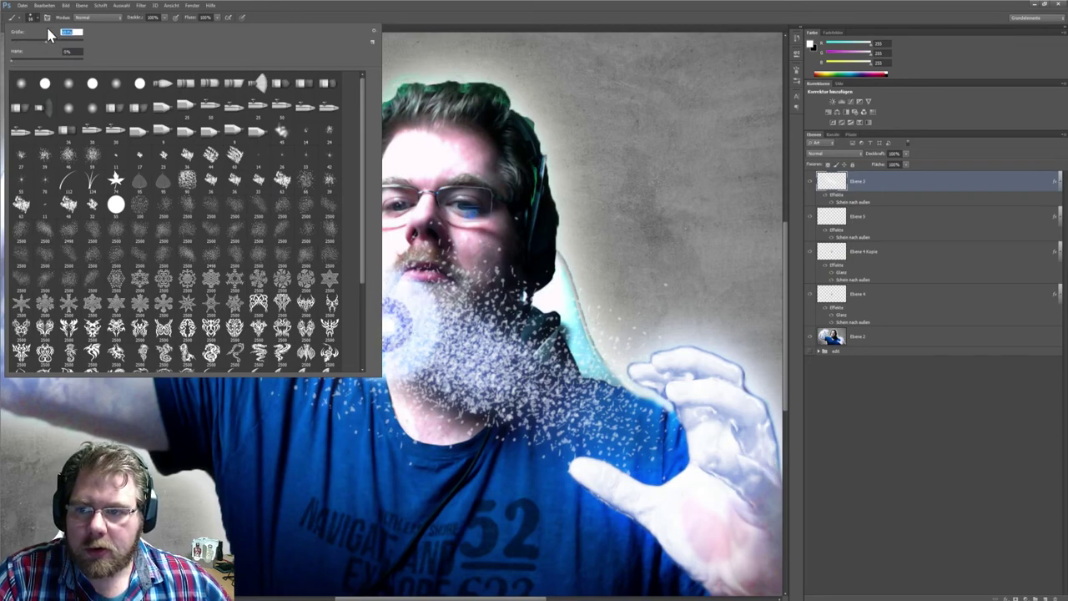
{"action": "type", "text": "98"}
{"action": "left_click", "coordinate": [49, 41]}
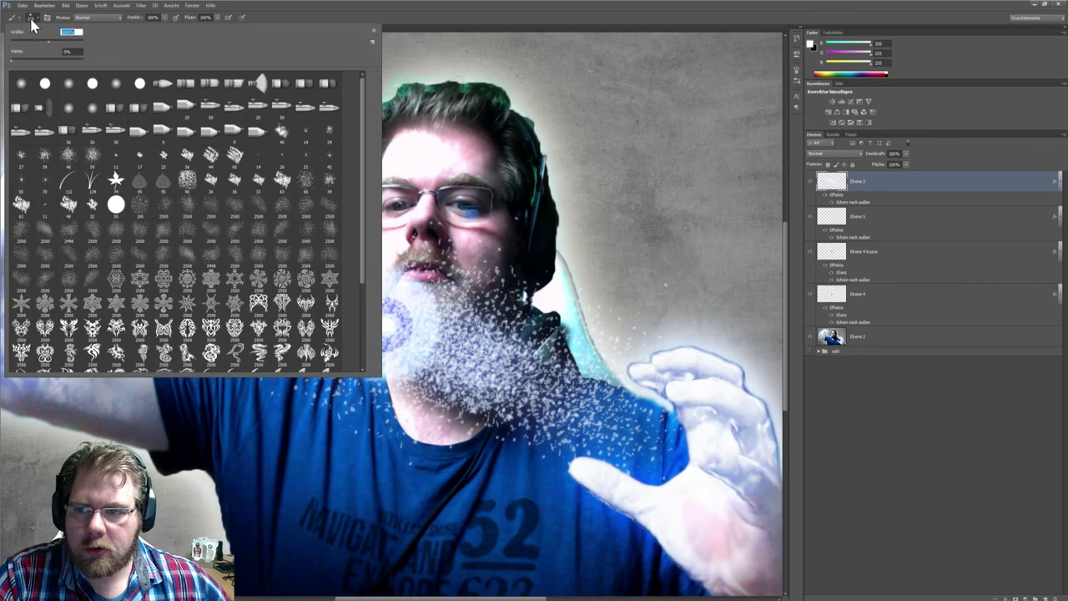
{"action": "left_click", "coordinate": [36, 20]}
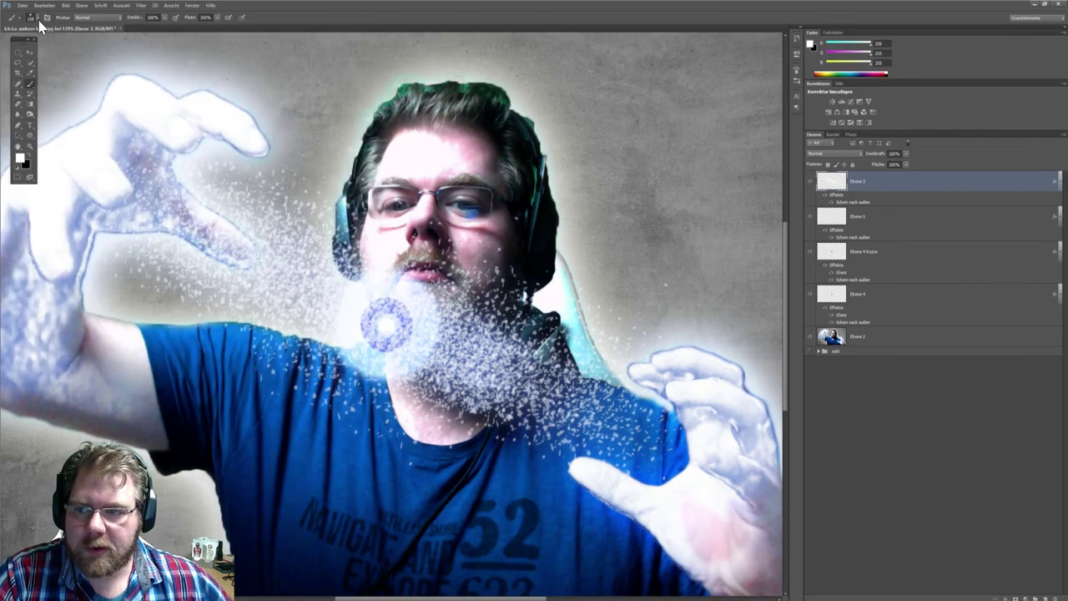
{"action": "left_click", "coordinate": [390, 327]}
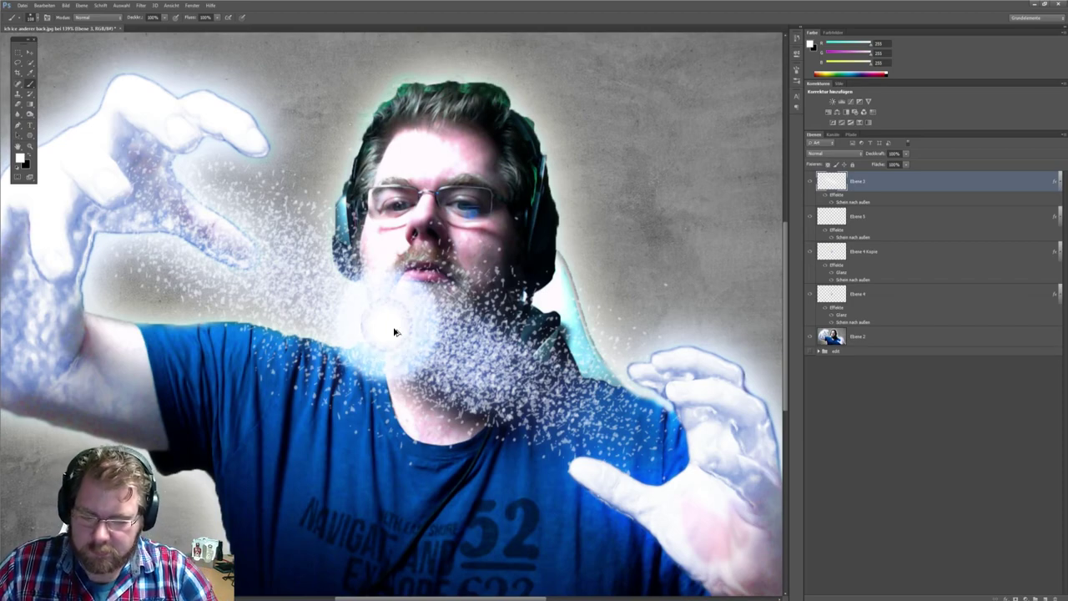
{"action": "left_click", "coordinate": [392, 327]}
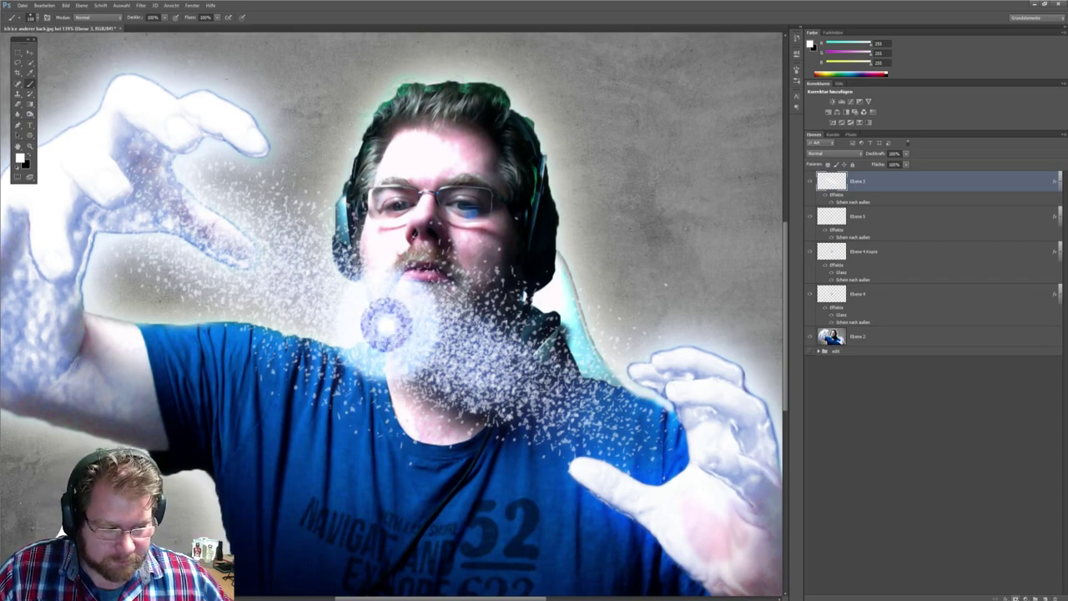
Add a layer mask to Ebene 3 and paint black to clear particles from the orb.
{"action": "left_click", "coordinate": [1015, 598]}
{"action": "key", "text": "x"}
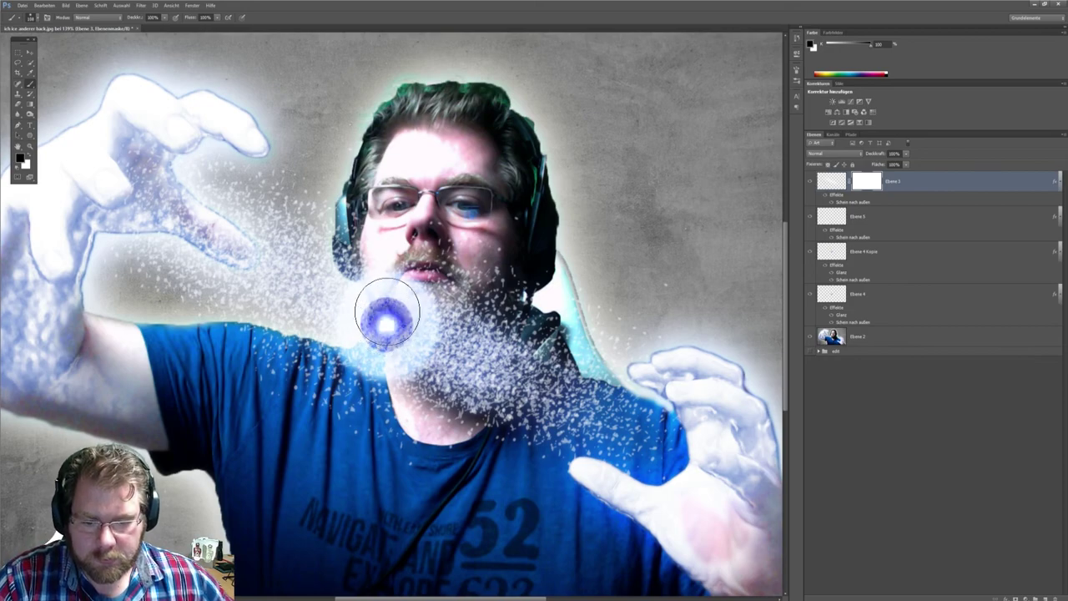
{"action": "left_click_drag", "start_coordinate": [388, 311], "coordinate": [415, 328]}
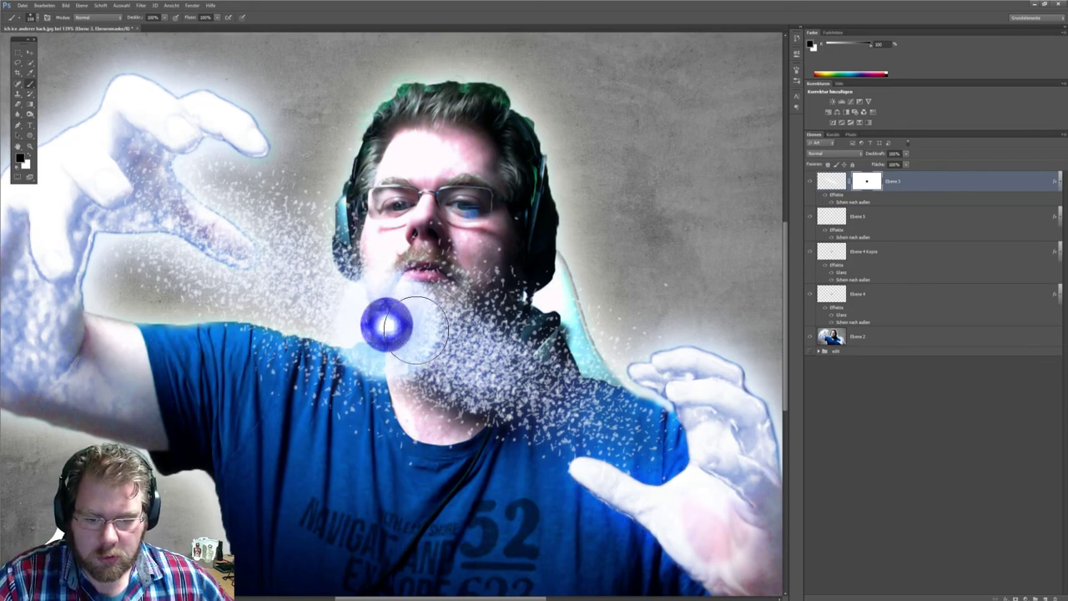
{"action": "left_click_drag", "start_coordinate": [421, 334], "coordinate": [504, 391]}
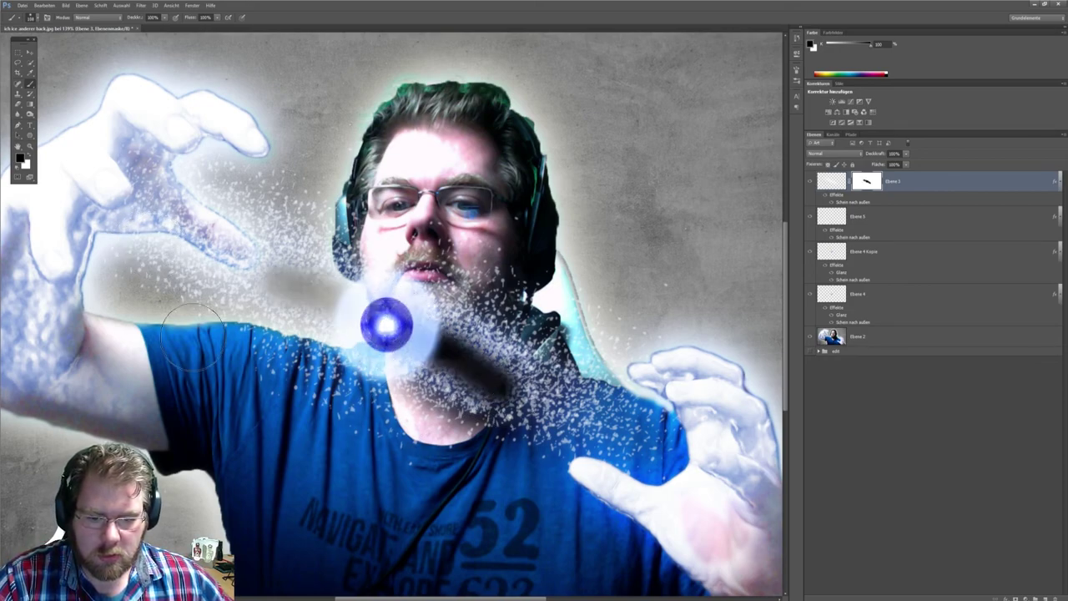
{"action": "key", "text": "ctrl+z"}
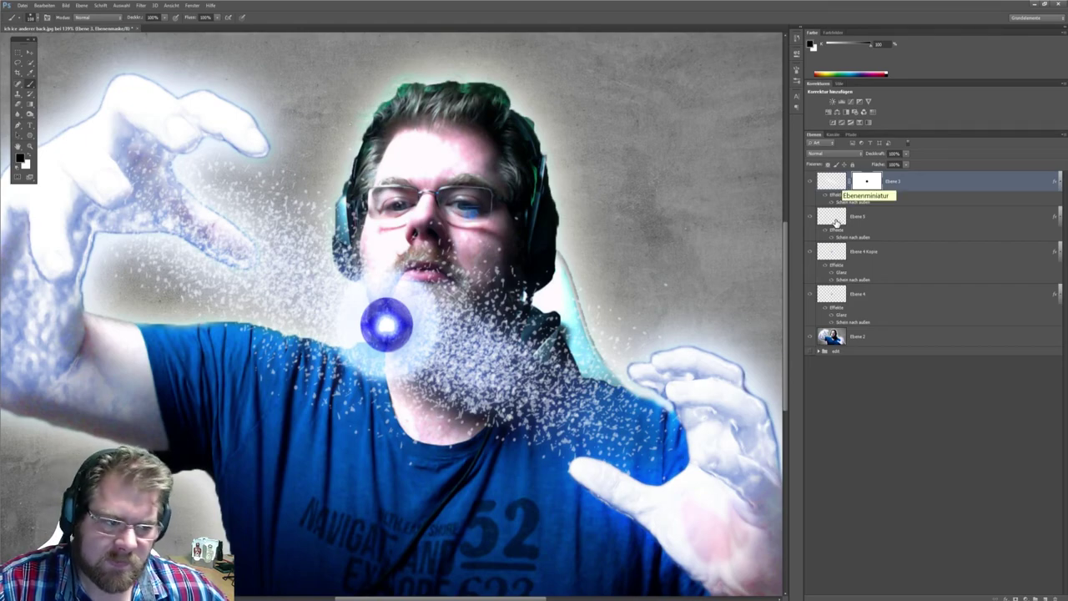
{"action": "left_click", "coordinate": [882, 424]}
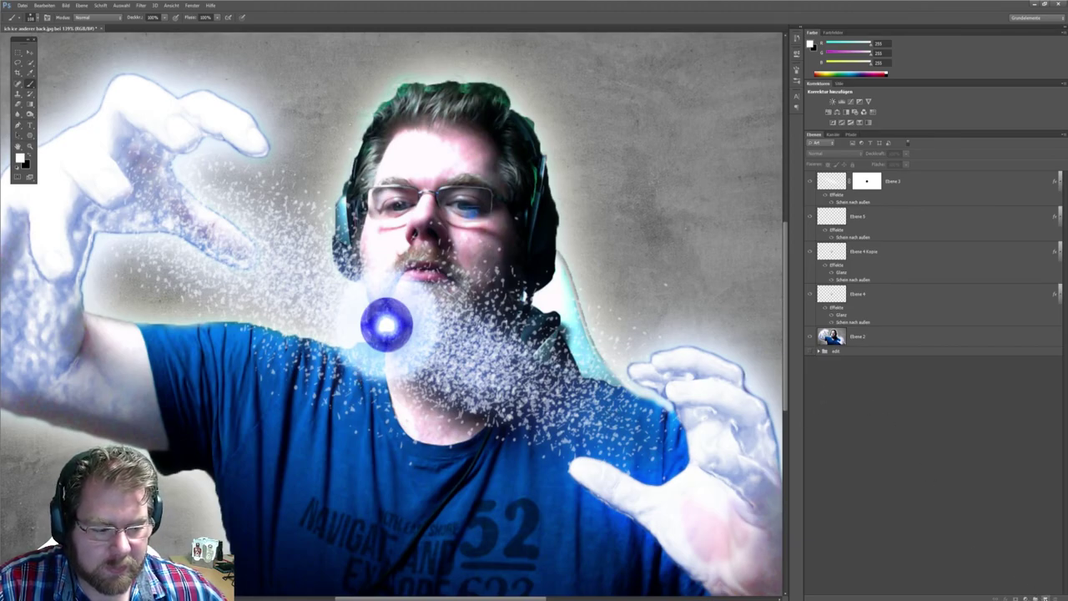
Create the empty layer Ebene 6 on top and choose the 2500 scatter brush preset.
{"action": "key", "text": "ctrl+shift+alt+n"}
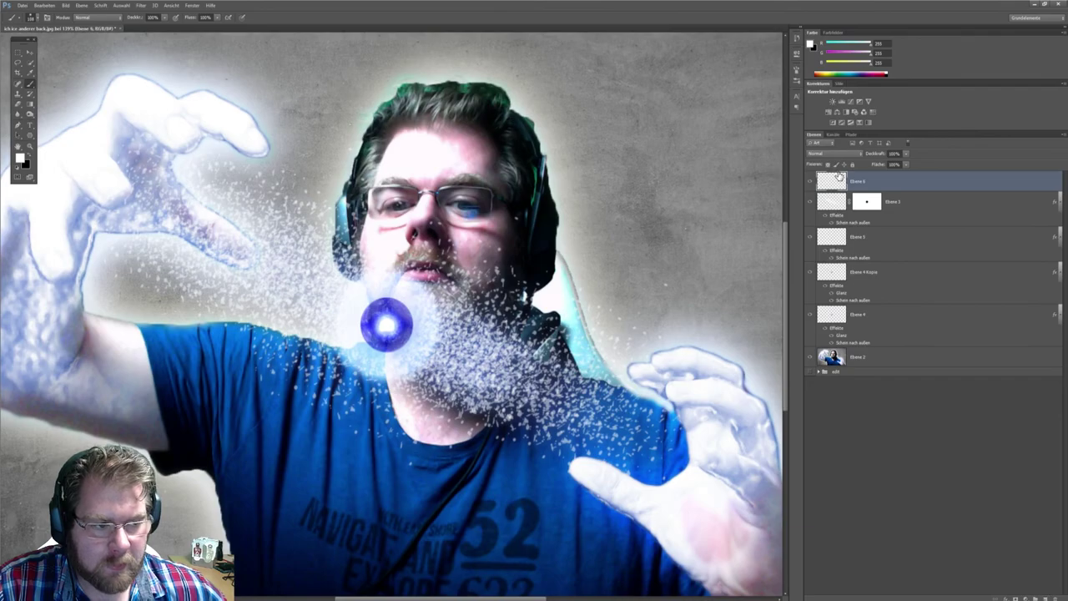
{"action": "left_click", "coordinate": [35, 17]}
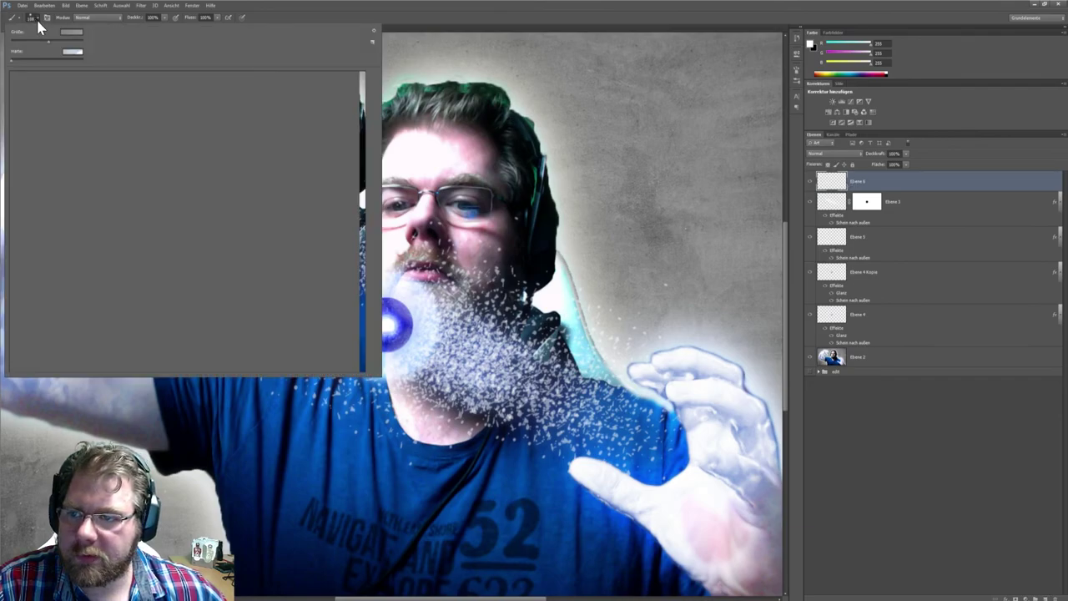
{"action": "left_click", "coordinate": [76, 254]}
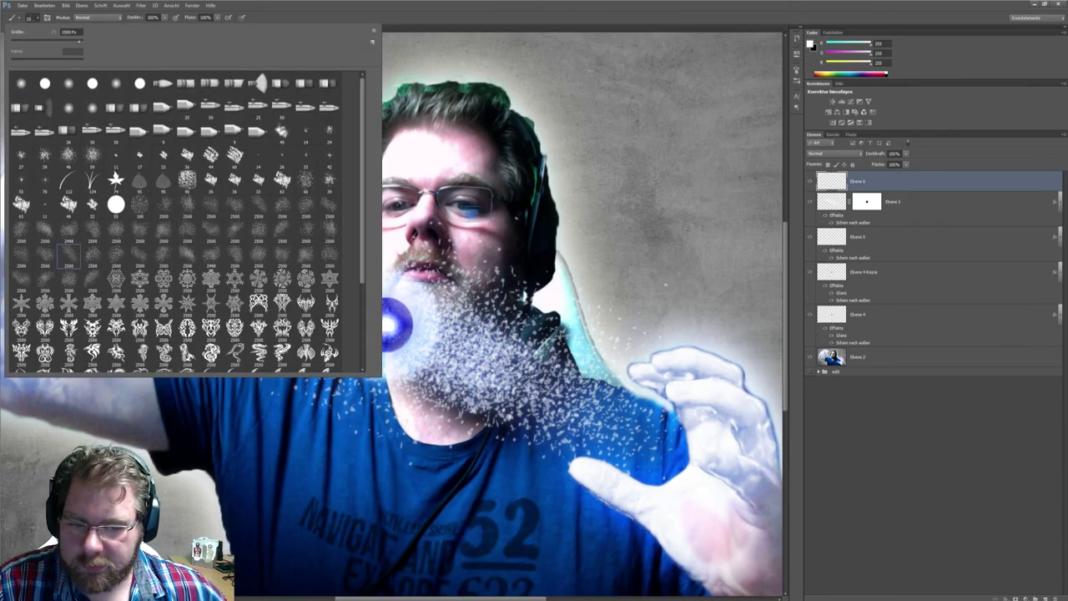
{"action": "left_click", "coordinate": [185, 262]}
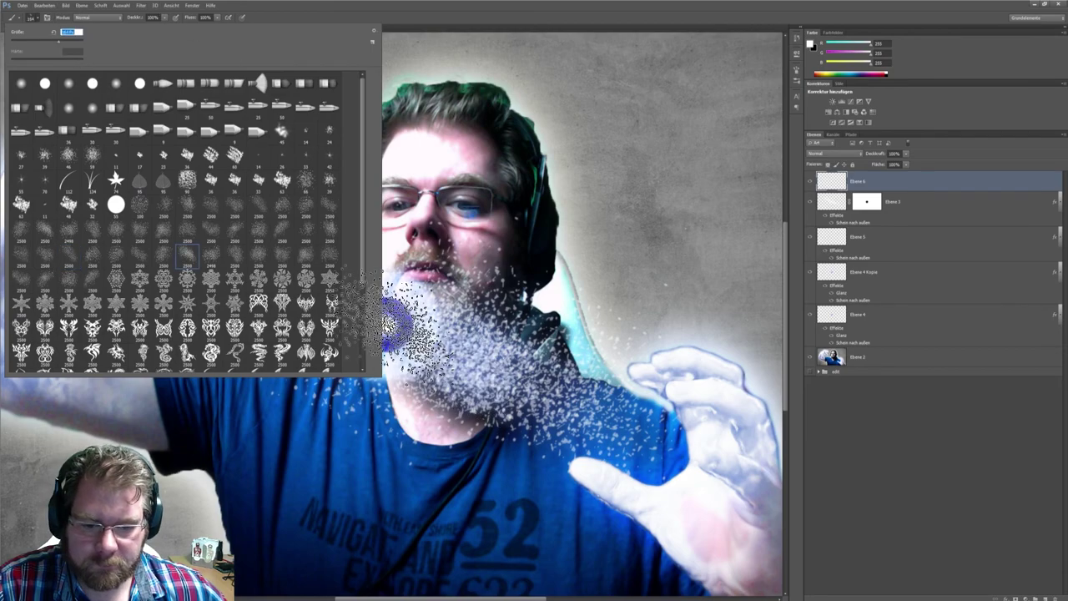
{"action": "left_click", "coordinate": [38, 18]}
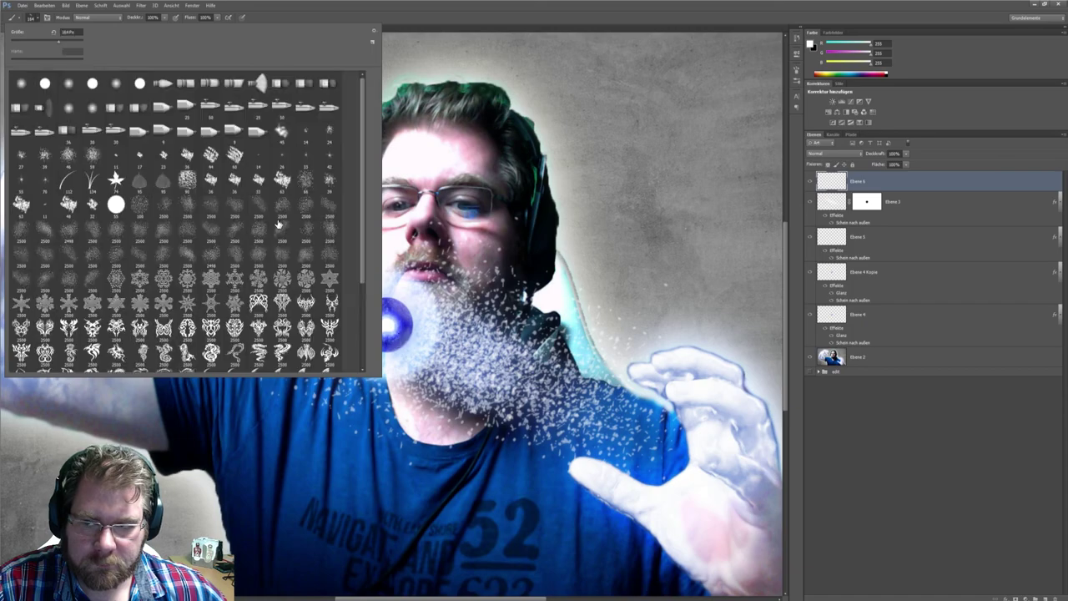
{"action": "left_click", "coordinate": [37, 20]}
Paint white speckles over the orb and undo the stray stroke on the shirt.
{"action": "left_click_drag", "start_coordinate": [331, 320], "coordinate": [387, 330]}
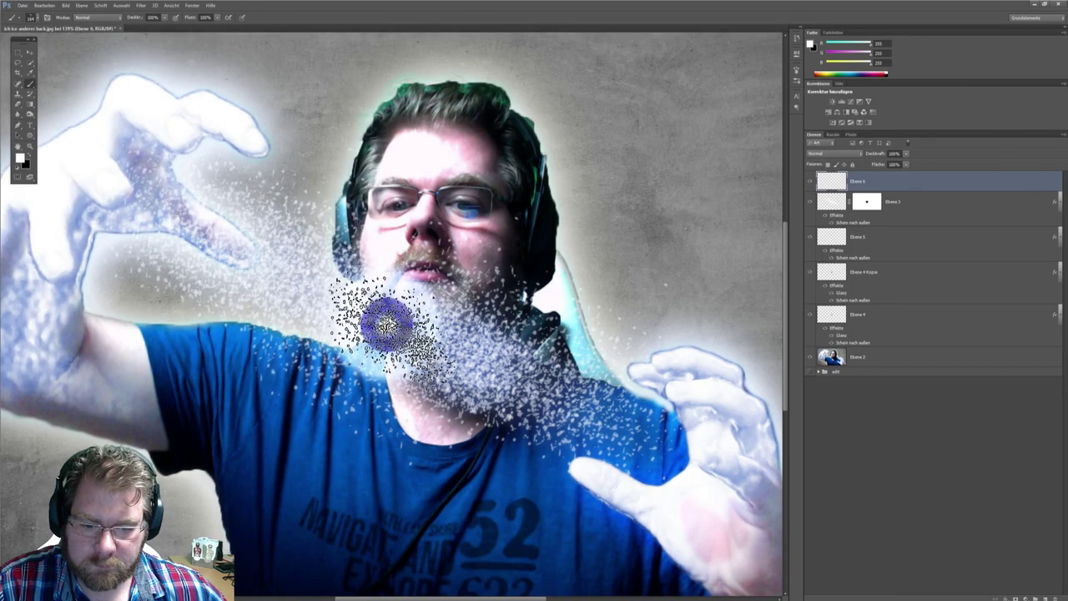
{"action": "left_click_drag", "start_coordinate": [400, 550], "coordinate": [325, 501]}
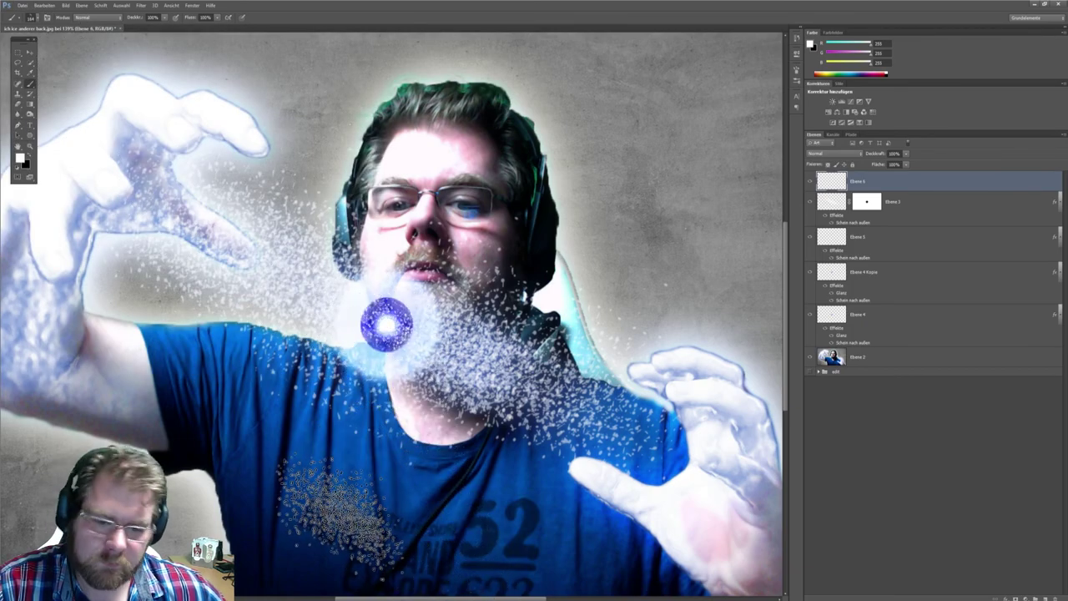
{"action": "key", "text": "ctrl+z"}
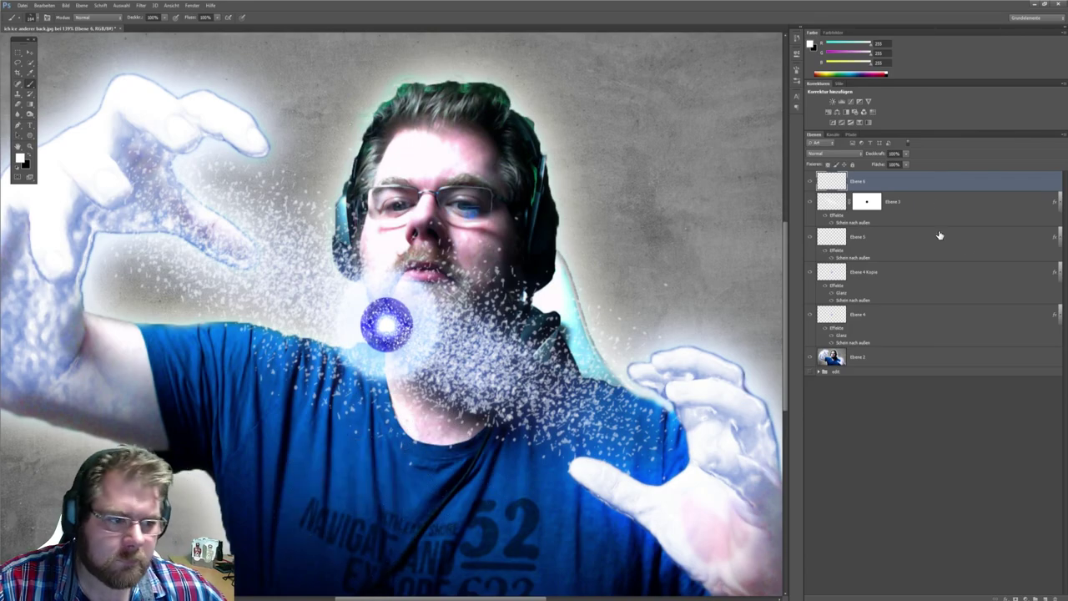
Enable Outer Glow on Ebene 6 and set its colour to light blue.
{"action": "double_click", "coordinate": [926, 182]}
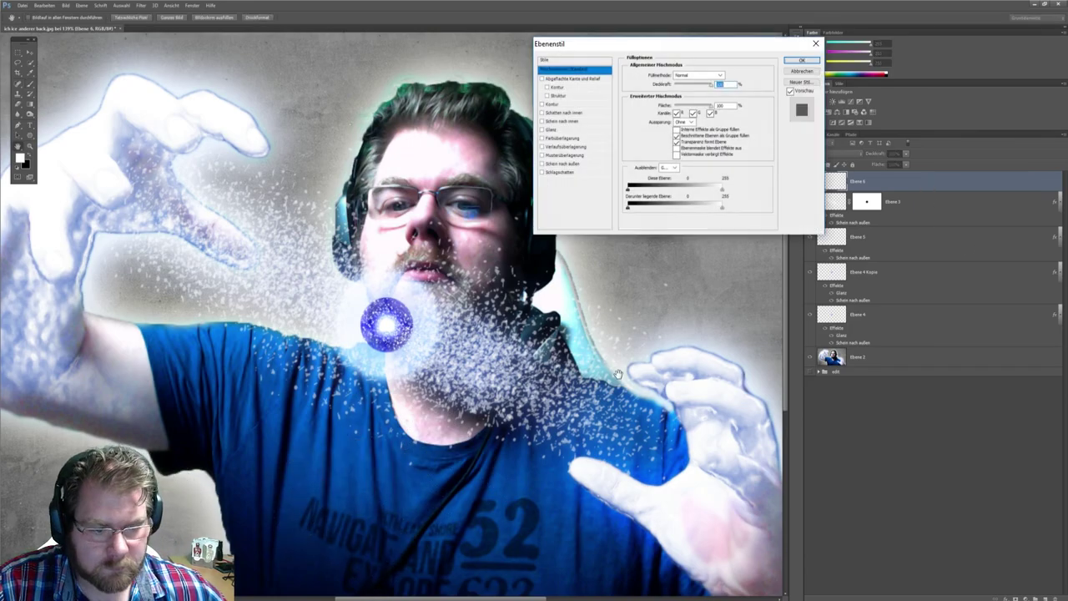
{"action": "left_click", "coordinate": [554, 164]}
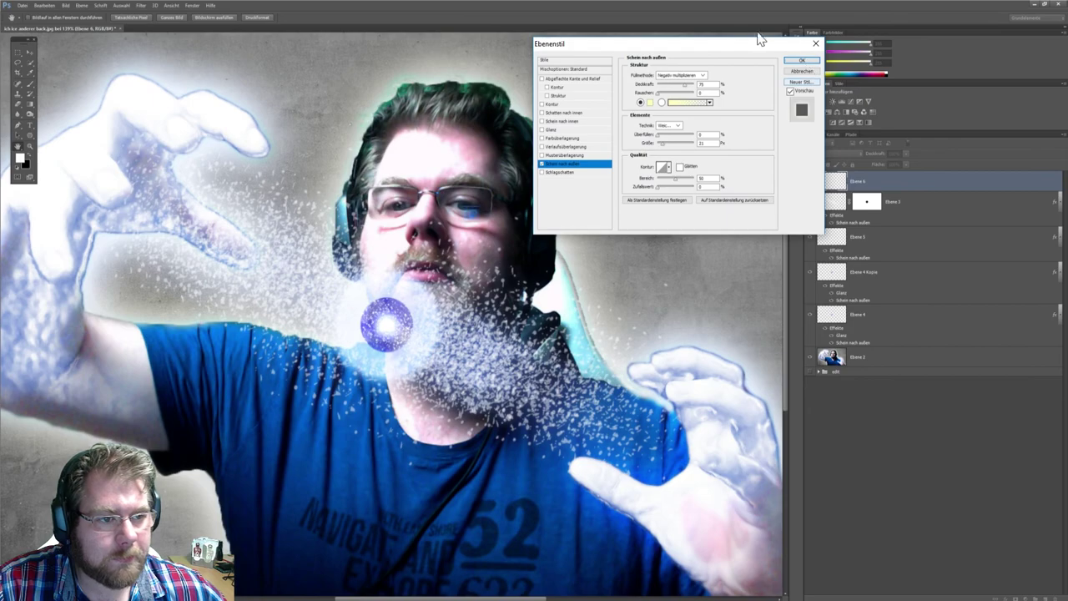
{"action": "left_click", "coordinate": [650, 102]}
{"action": "left_click", "coordinate": [709, 283]}
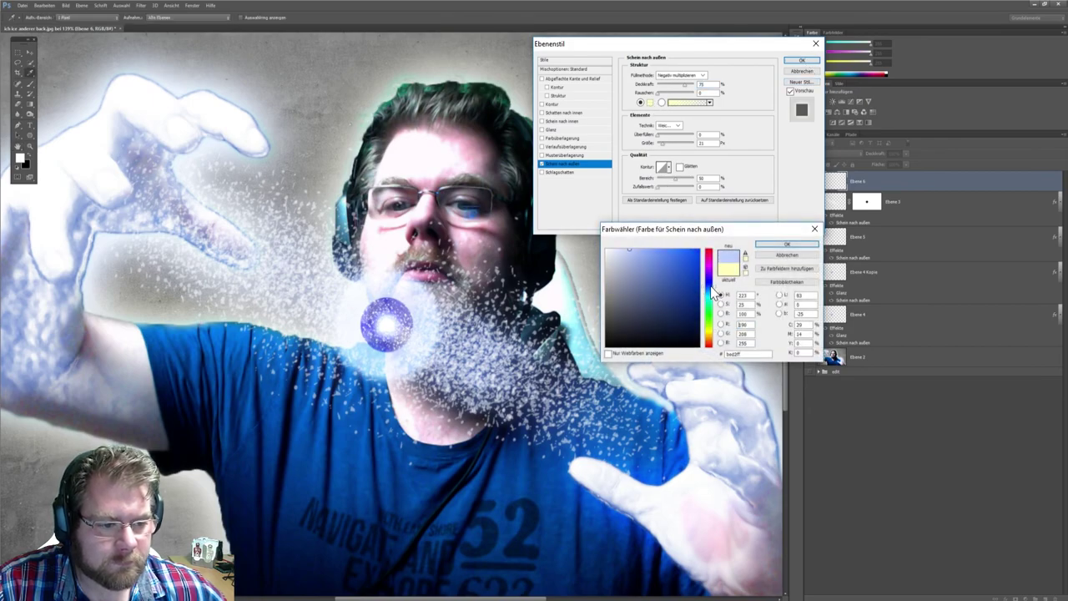
{"action": "left_click", "coordinate": [699, 248]}
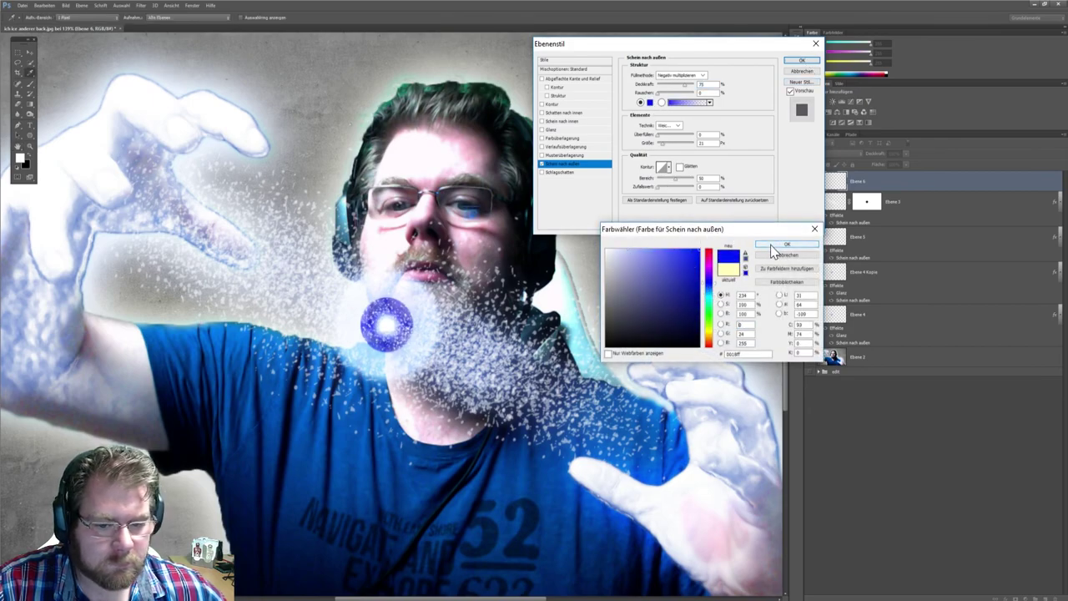
{"action": "left_click", "coordinate": [645, 248]}
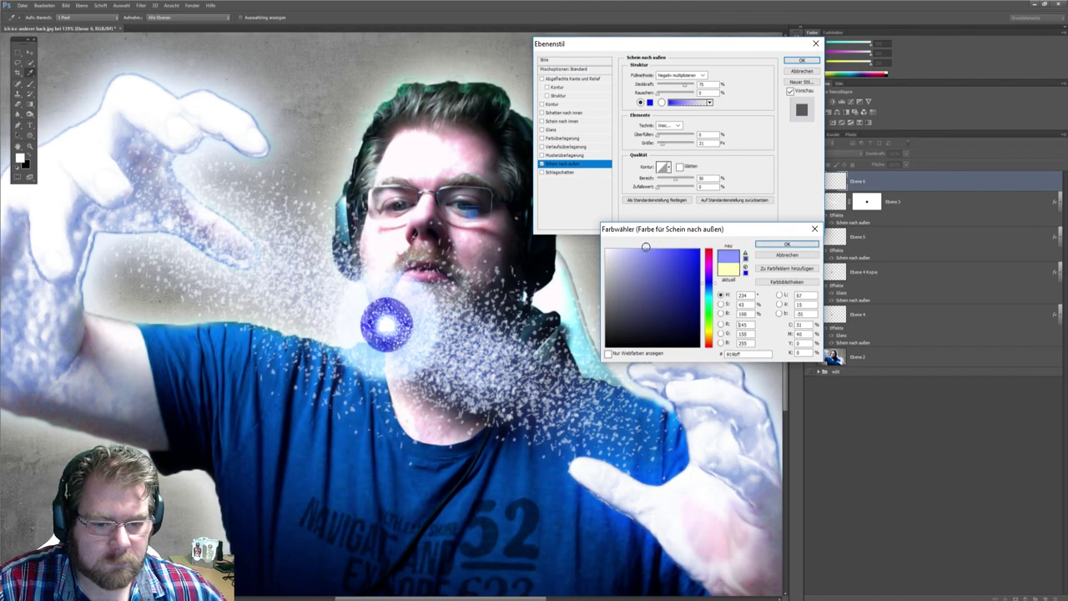
{"action": "left_click", "coordinate": [782, 245]}
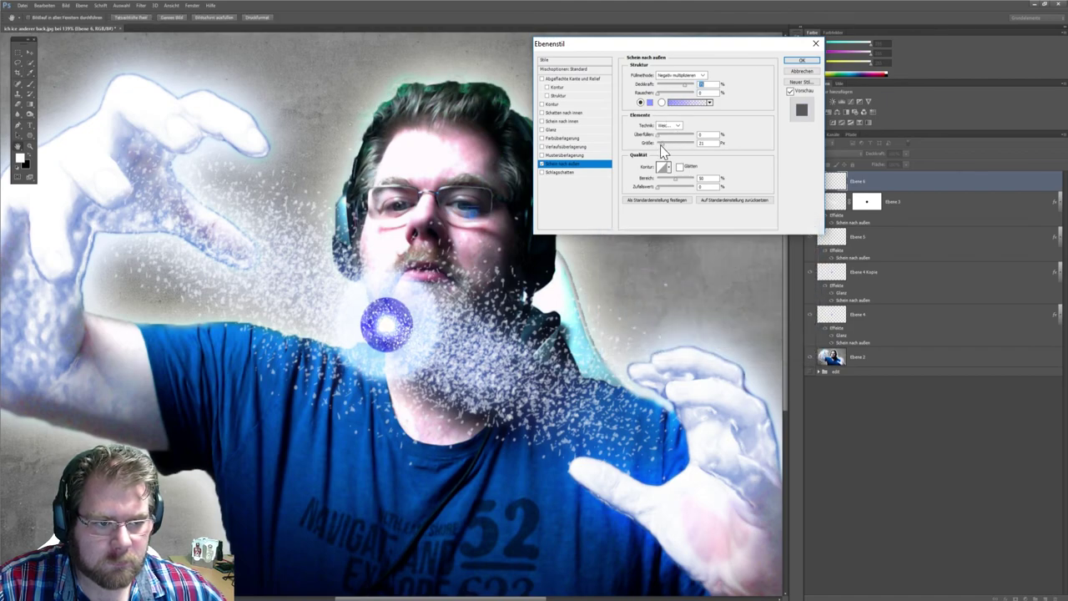
Set the glow size to 18 and opacity to 47, then apply the style.
{"action": "left_click_drag", "start_coordinate": [660, 145], "coordinate": [658, 151]}
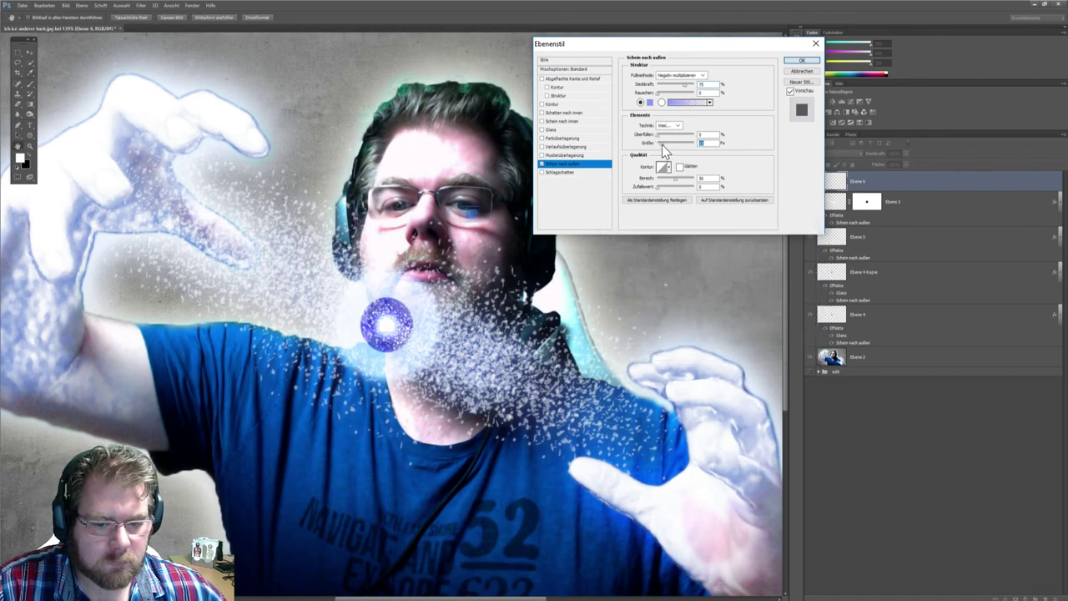
{"action": "type", "text": "18"}
{"action": "left_click", "coordinate": [660, 134]}
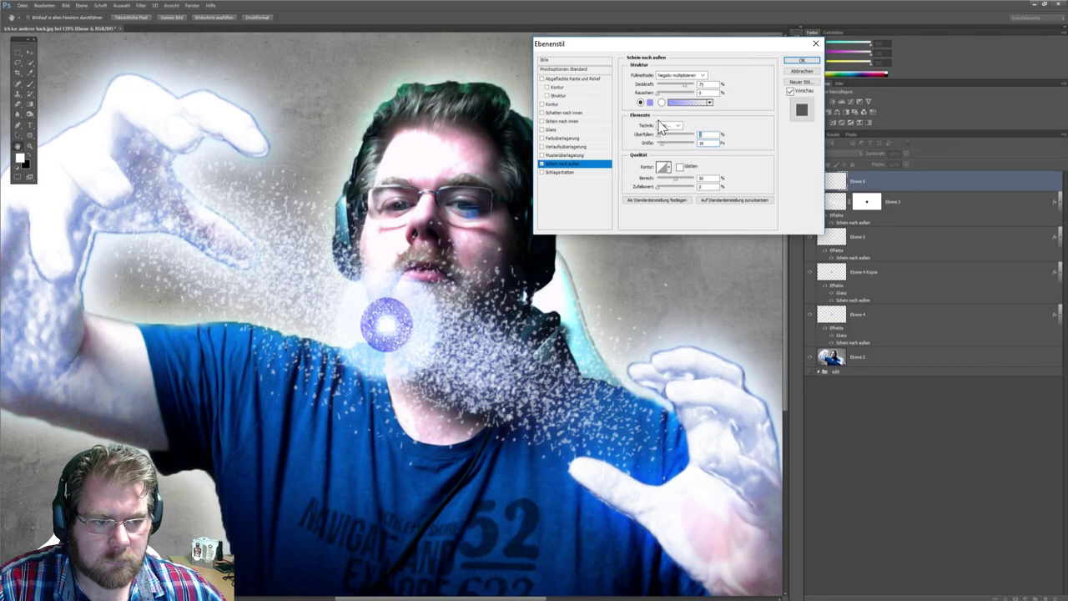
{"action": "left_click", "coordinate": [698, 85]}
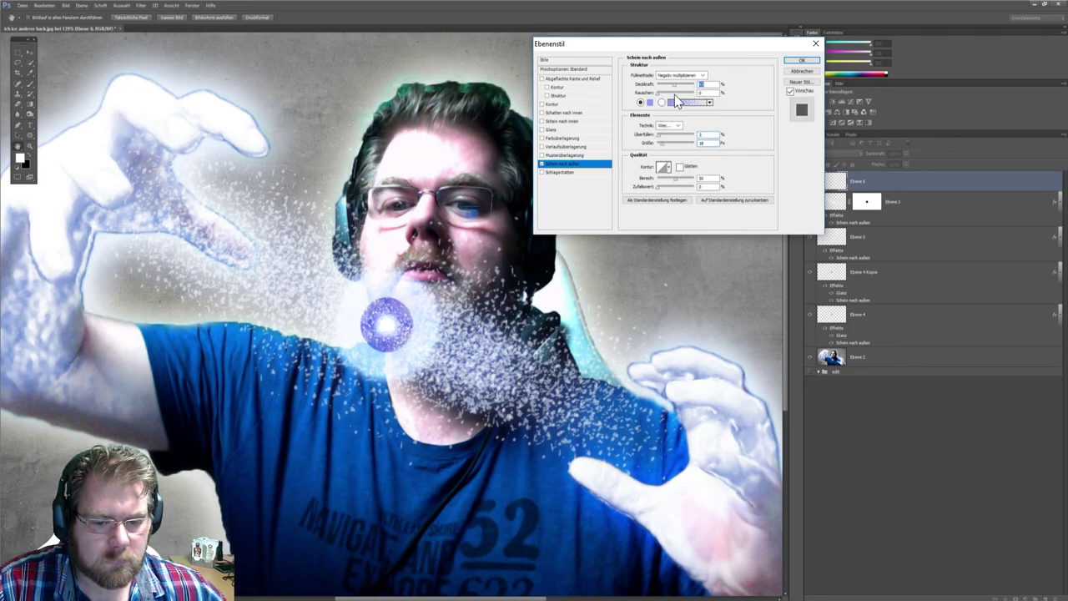
{"action": "type", "text": "47"}
{"action": "left_click", "coordinate": [801, 61]}
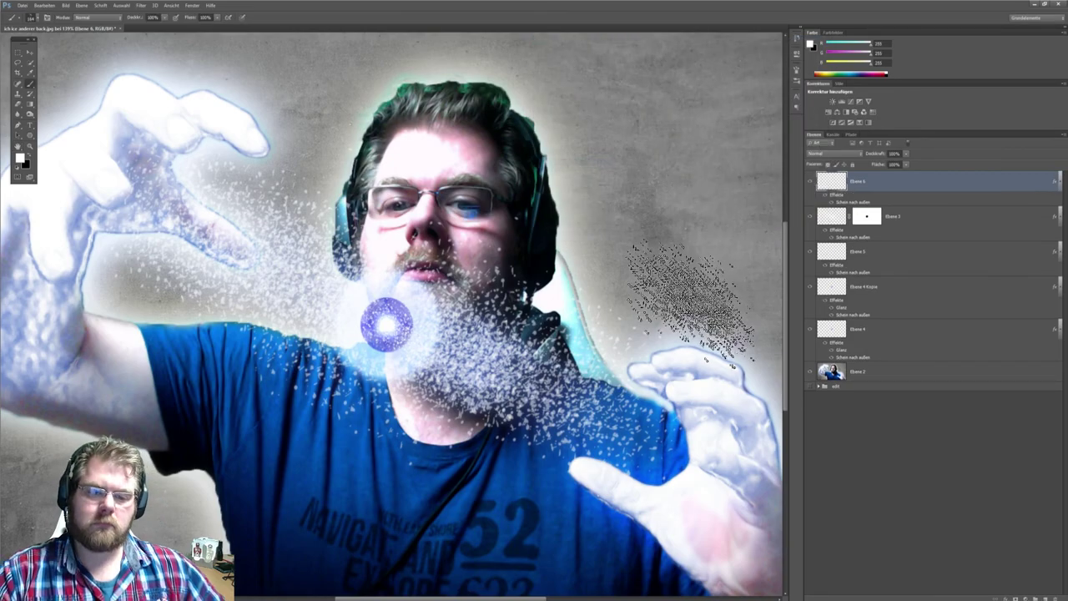
Save the image as JPEG ich ice anderer back.jpg, replacing the existing file.
{"action": "left_click", "coordinate": [30, 146]}
{"action": "left_click_drag", "start_coordinate": [393, 284], "coordinate": [449, 287]}
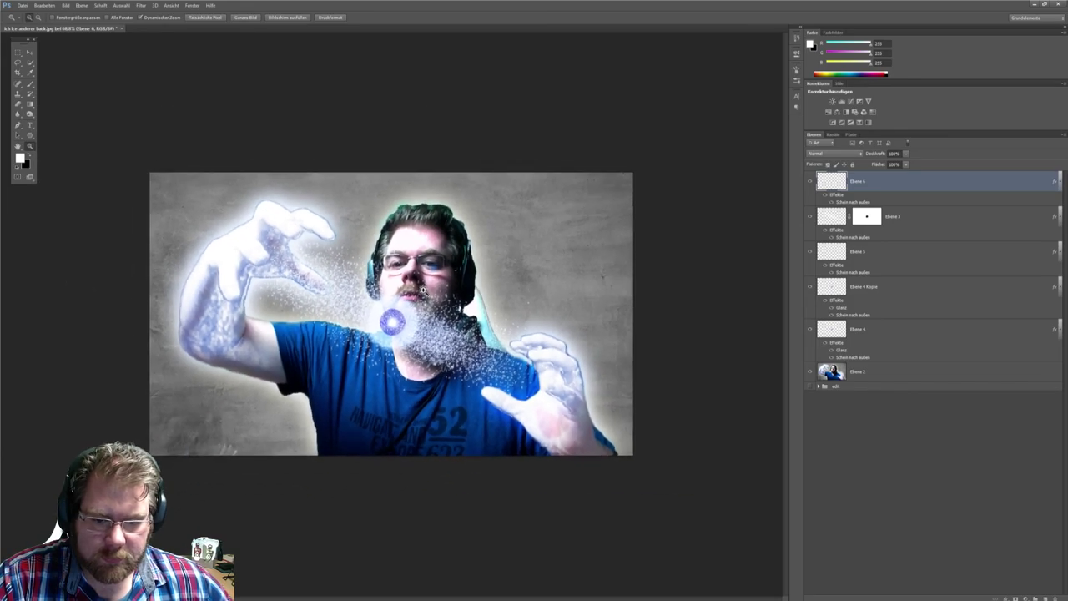
{"action": "mouse_move", "coordinate": [449, 287]}
{"action": "left_mouse_down"}
{"action": "mouse_move", "coordinate": [424, 289]}
{"action": "mouse_move", "coordinate": [438, 288]}
{"action": "left_mouse_up"}
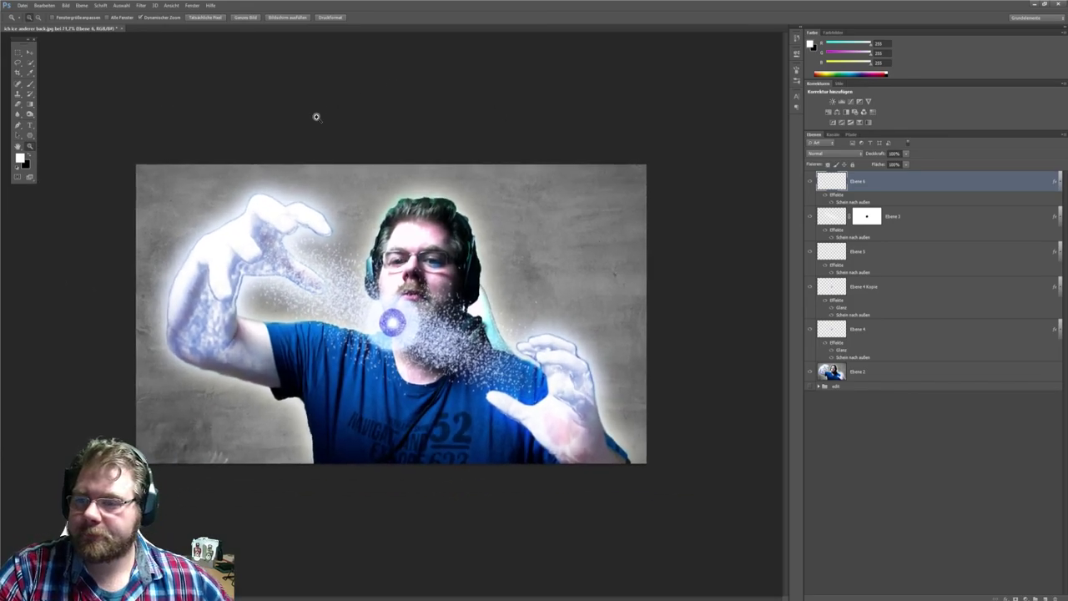
{"action": "left_click", "coordinate": [22, 5]}
{"action": "left_click", "coordinate": [67, 144]}
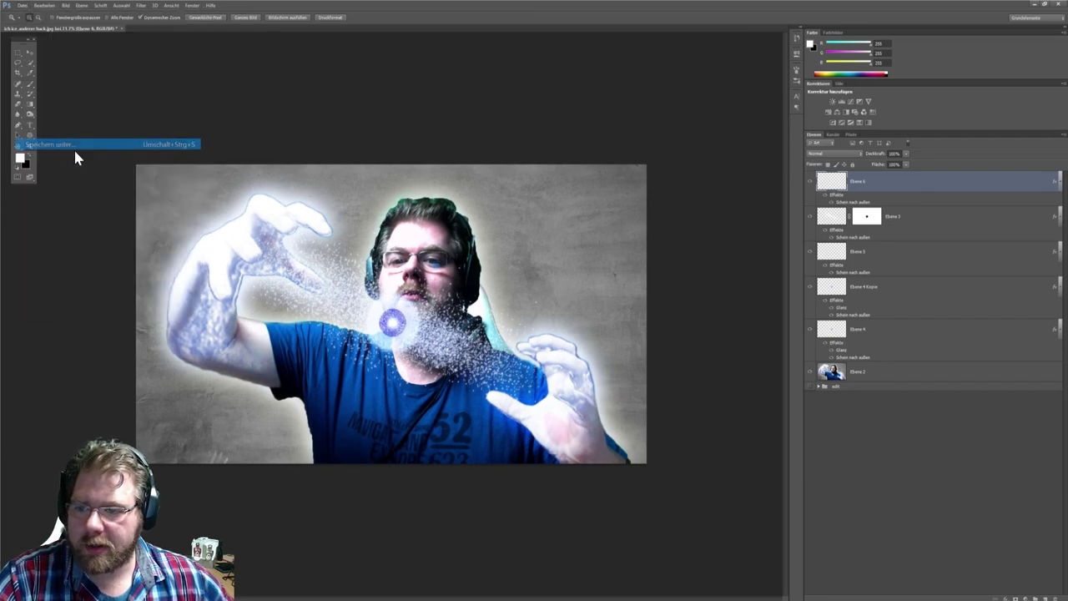
{"action": "left_click", "coordinate": [539, 339]}
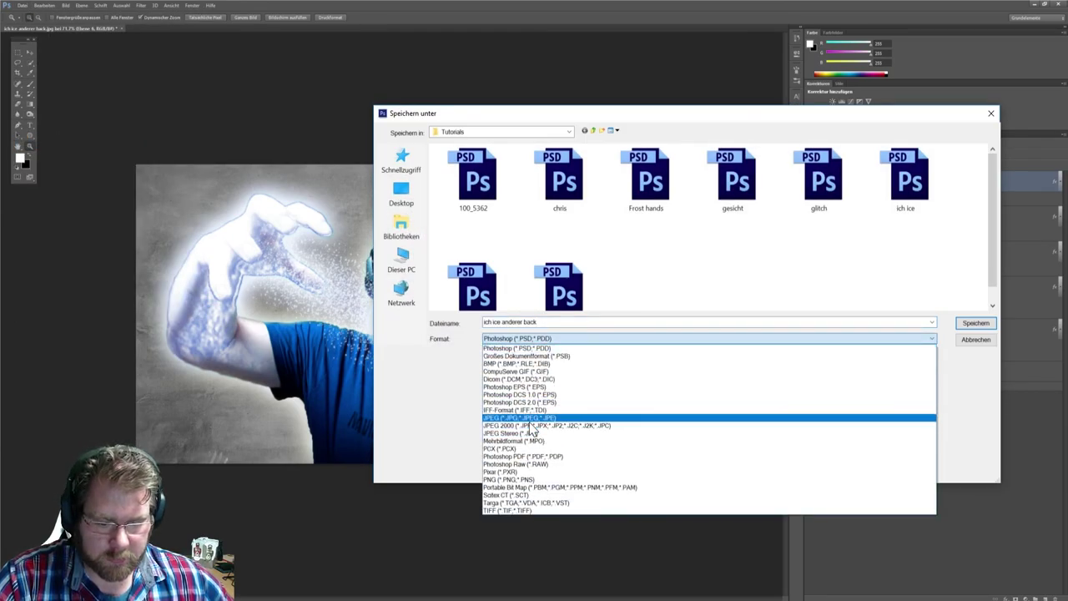
{"action": "left_click", "coordinate": [532, 417]}
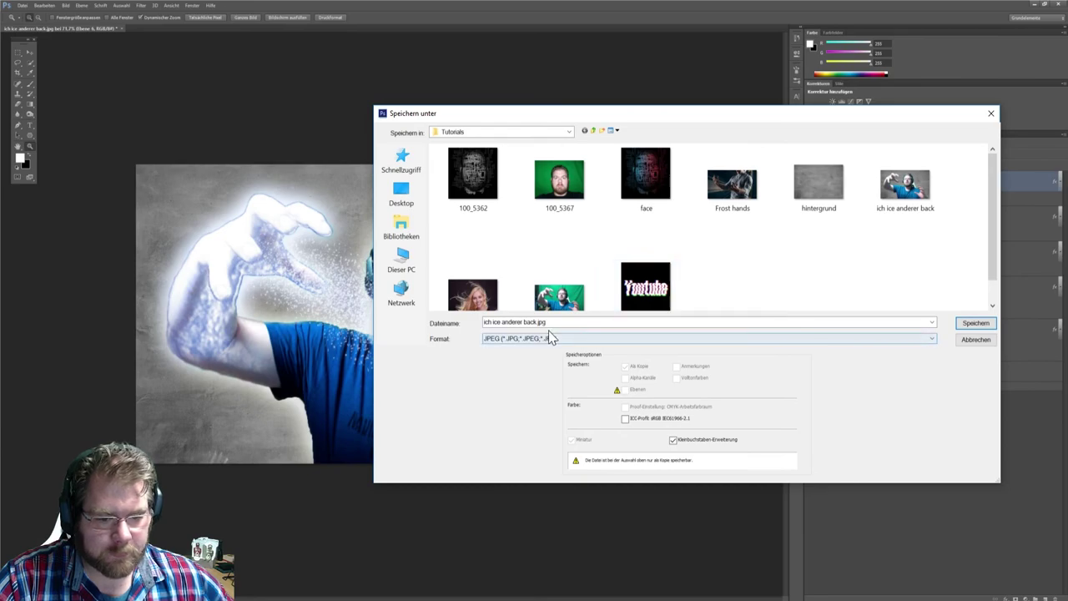
{"action": "left_click", "coordinate": [974, 323]}
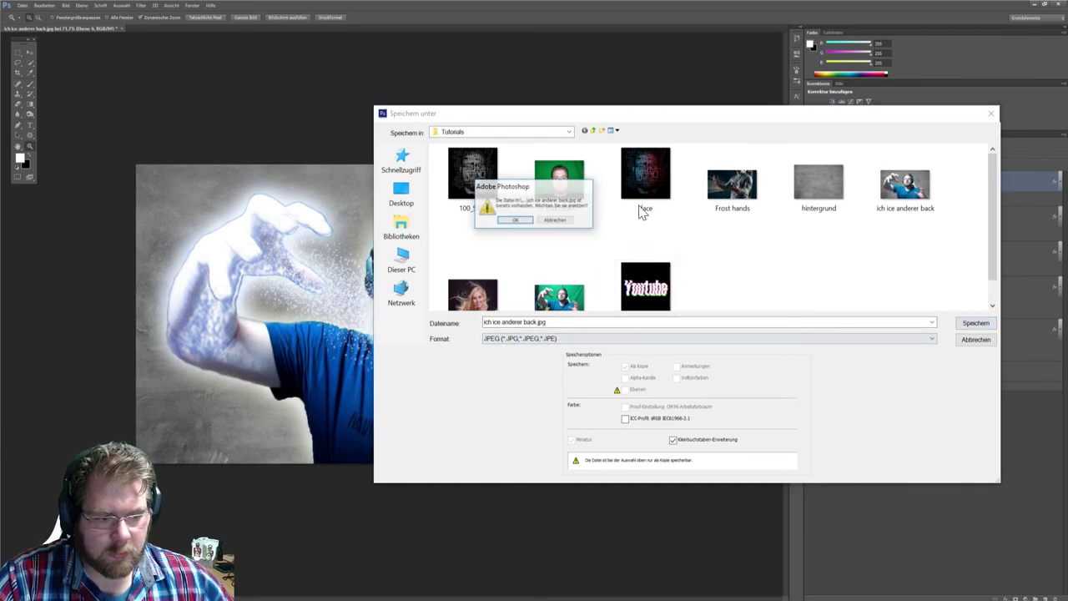
{"action": "left_click", "coordinate": [512, 221]}
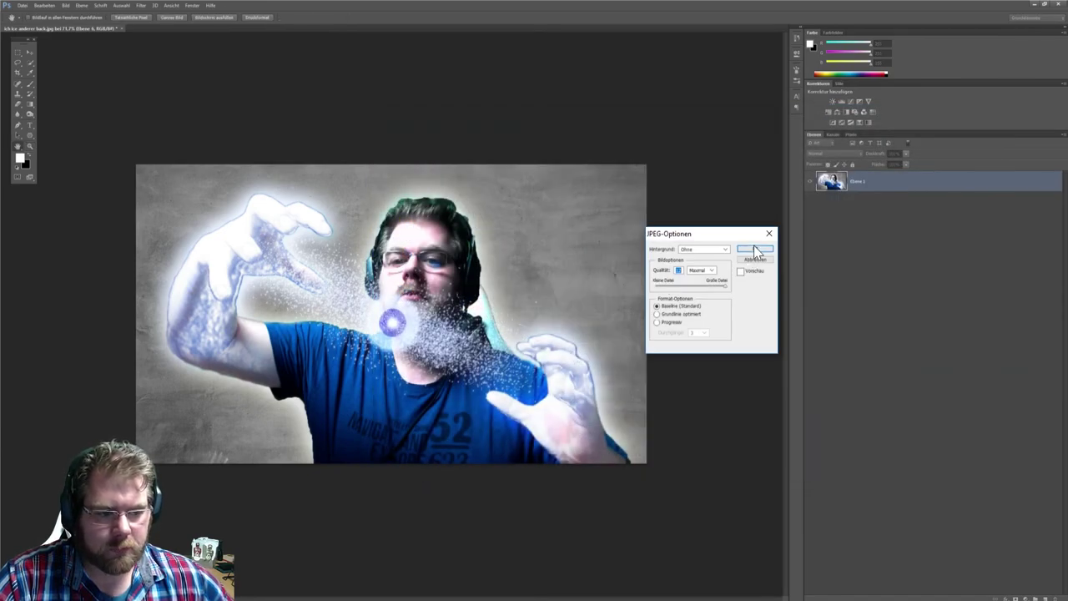
{"action": "left_click", "coordinate": [754, 249]}
Find ich ice anderer back.jpg in the Open browser and view it in the Photos viewer.
{"action": "left_click", "coordinate": [23, 5]}
{"action": "left_click", "coordinate": [38, 27]}
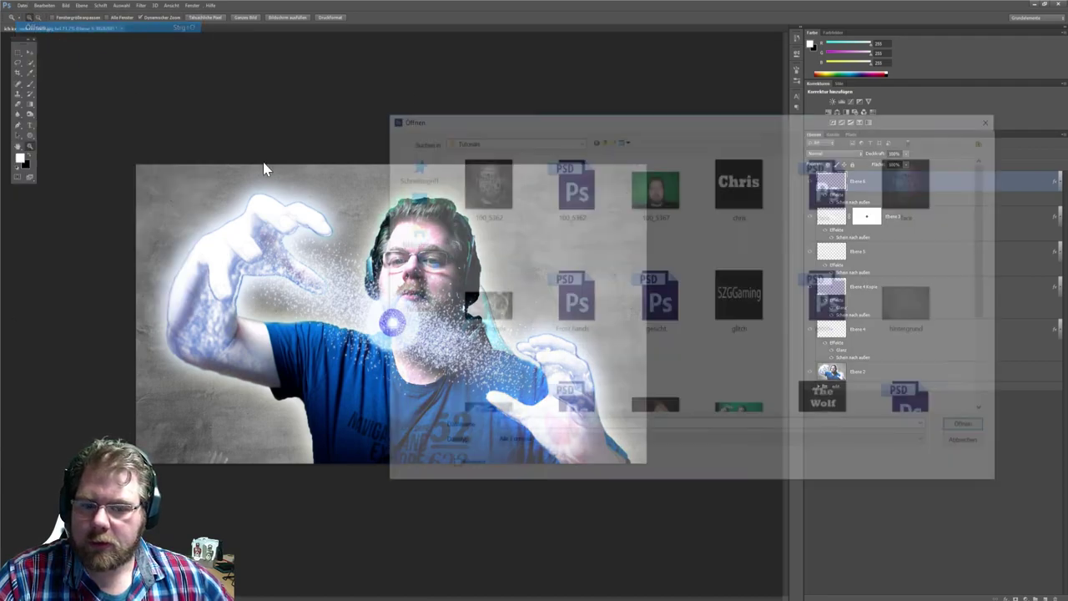
{"action": "scroll", "coordinate": [663, 320], "scroll_direction": "down", "scroll_amount": 3}
{"action": "left_click", "coordinate": [488, 242]}
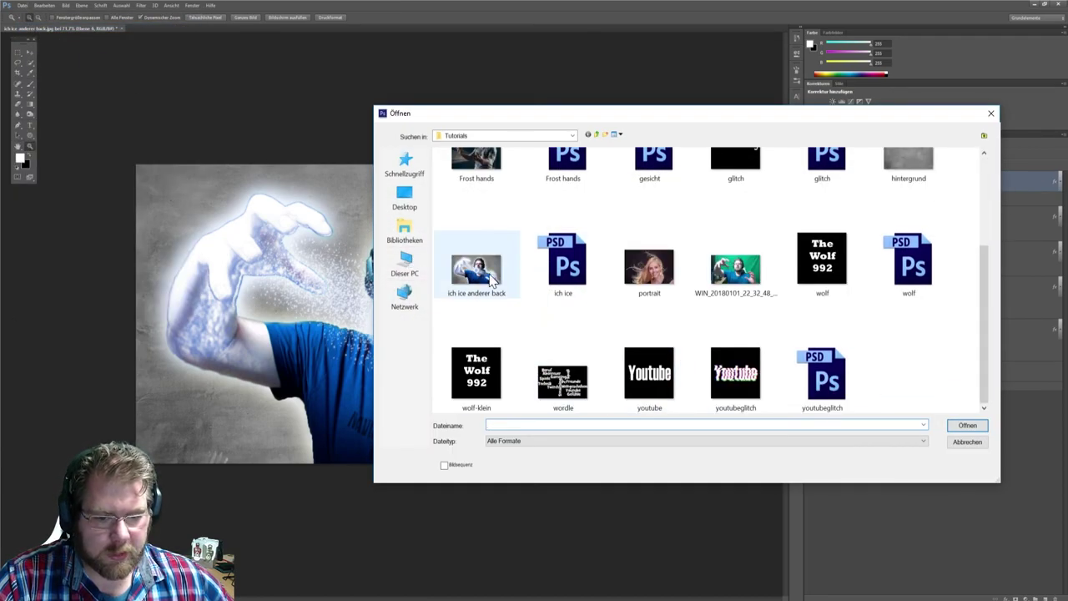
{"action": "right_click", "coordinate": [488, 242]}
{"action": "left_click", "coordinate": [529, 265]}
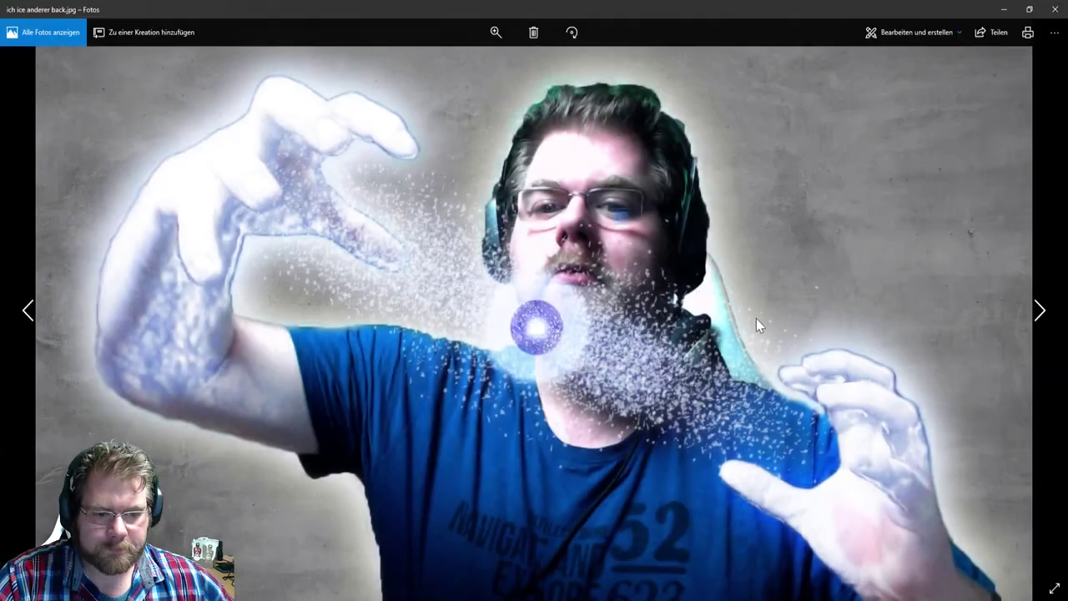